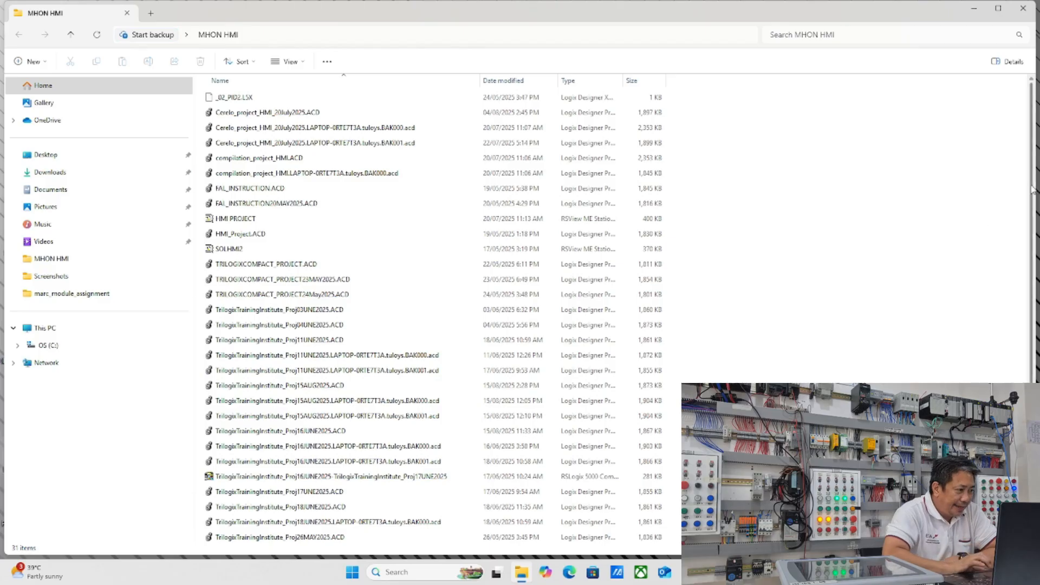
# Step: Delete the seven BAK backup files of the TrilogixTrainingInstitute Proj11JUNE2025, Proj15AUG2025, Proj16JUNE2025 and Proj18JUNE2025 projects from the MHON HMI folder
pyautogui.scroll(-1, 1036, 236)
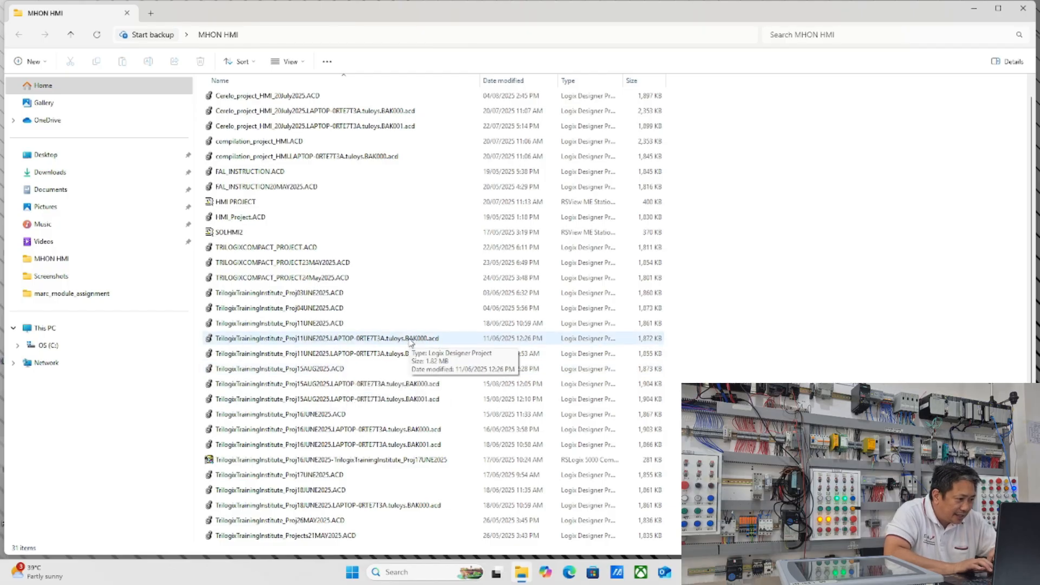
pyautogui.click(411, 341)
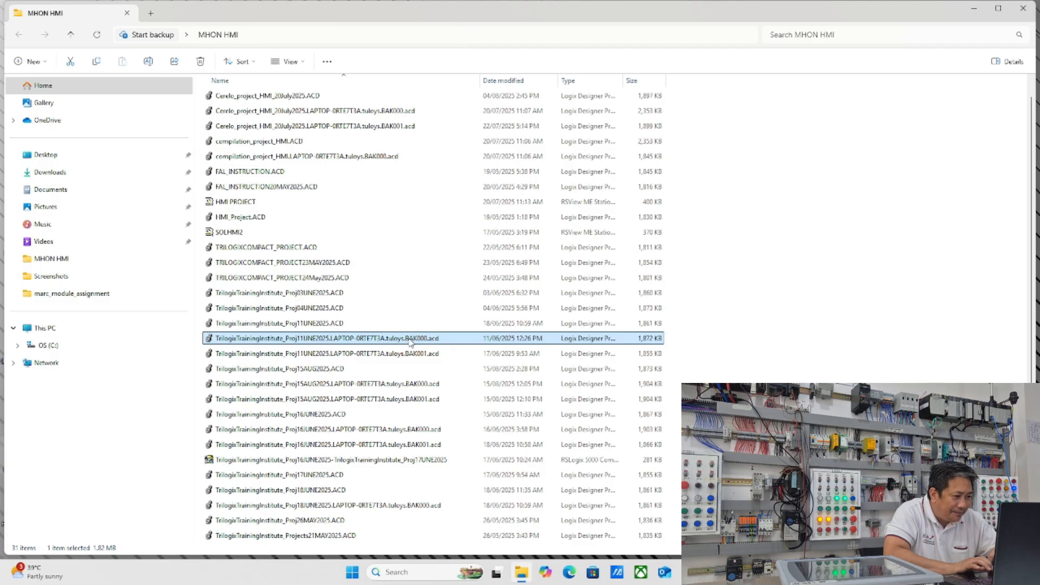
pyautogui.keyDown('ctrl'); pyautogui.click(414, 355); pyautogui.keyUp('ctrl')
pyautogui.keyDown('ctrl'); pyautogui.click(423, 385); pyautogui.keyUp('ctrl')
pyautogui.keyDown('ctrl'); pyautogui.click(426, 400); pyautogui.keyUp('ctrl')
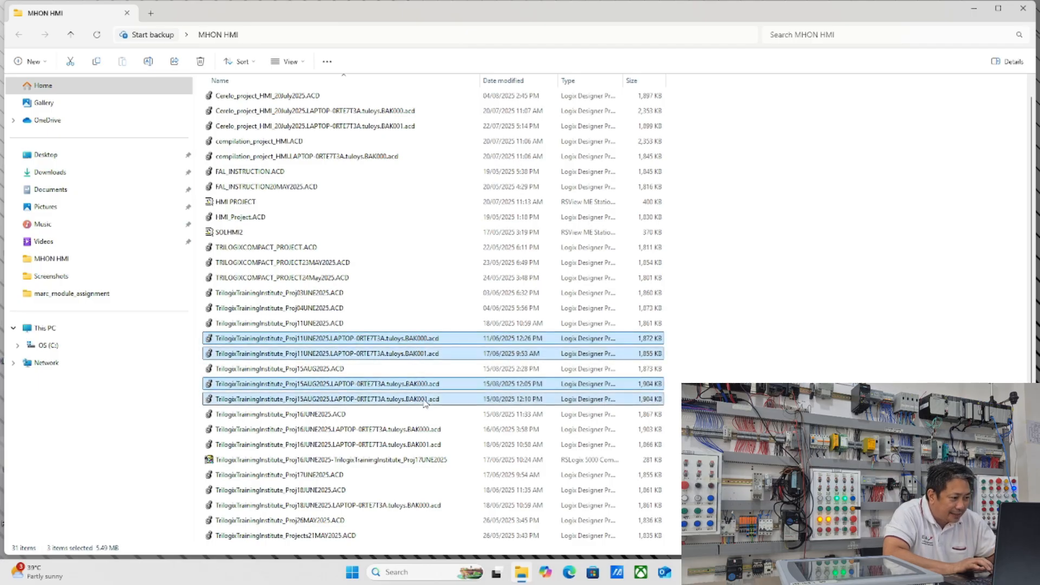
pyautogui.keyDown('ctrl'); pyautogui.click(429, 430); pyautogui.keyUp('ctrl')
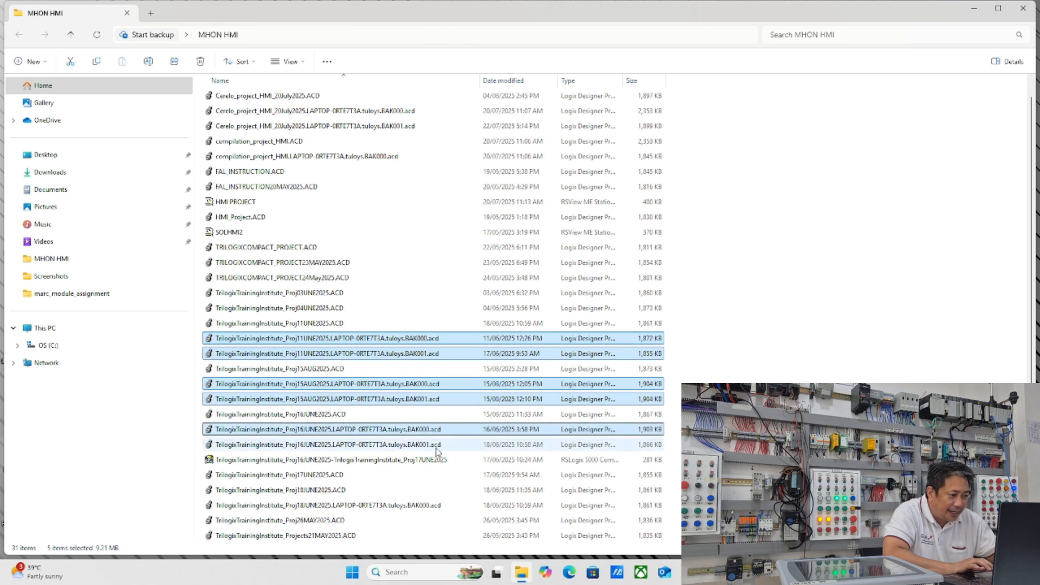
pyautogui.keyDown('ctrl'); pyautogui.click(438, 445); pyautogui.keyUp('ctrl')
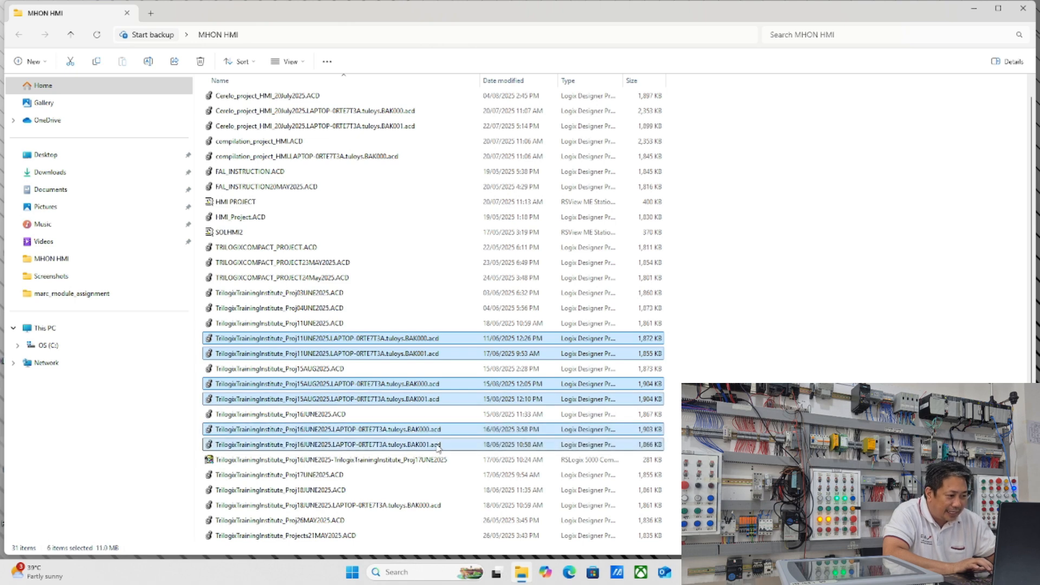
pyautogui.keyDown('ctrl'); pyautogui.click(436, 507); pyautogui.keyUp('ctrl')
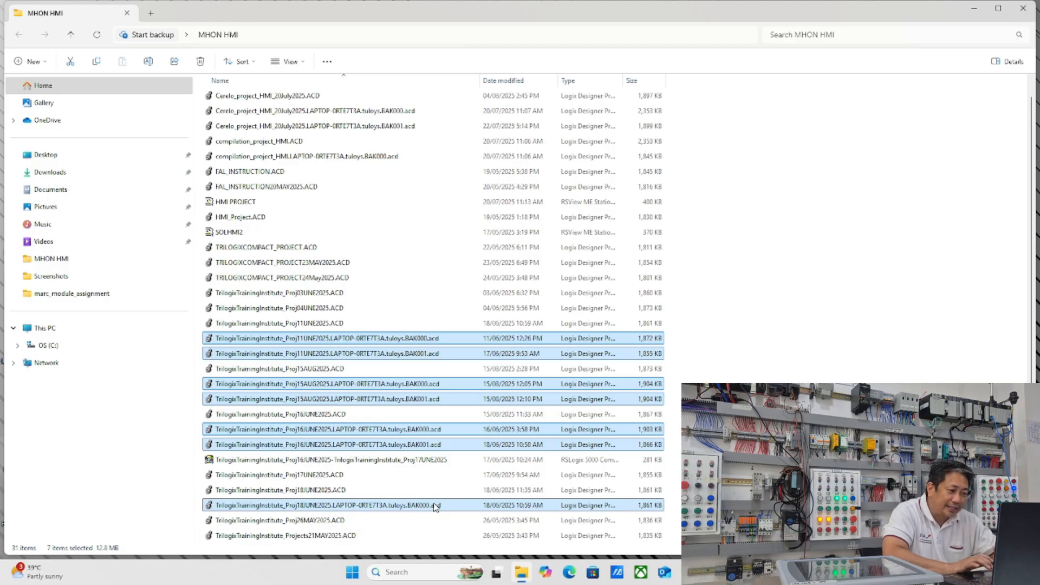
pyautogui.press('Delete')
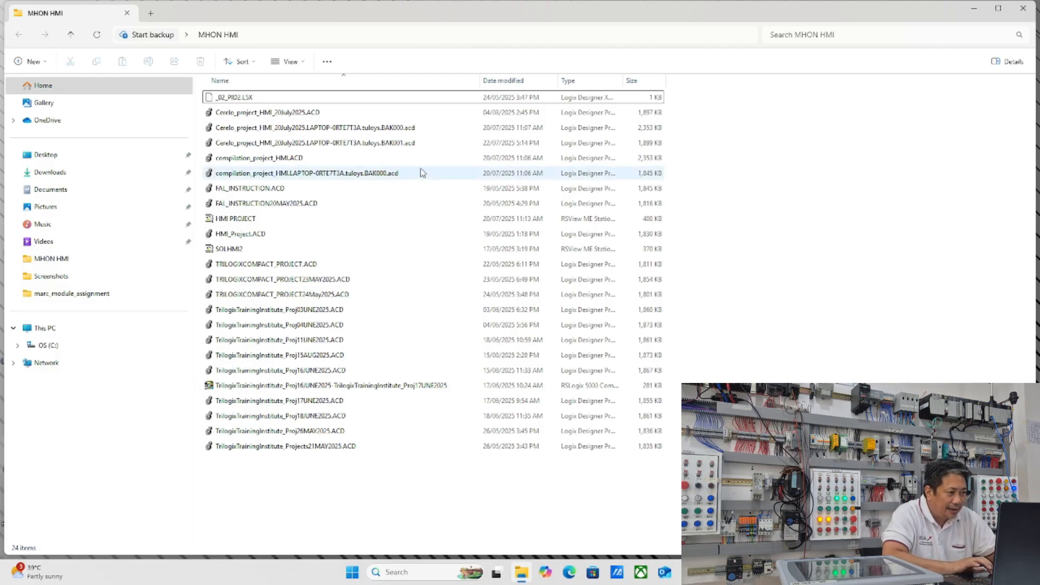
# Step: Delete the three remaining BAK backup files, belonging to the 20July2025 HMI project and compilation_project_HMI
pyautogui.click(413, 131)
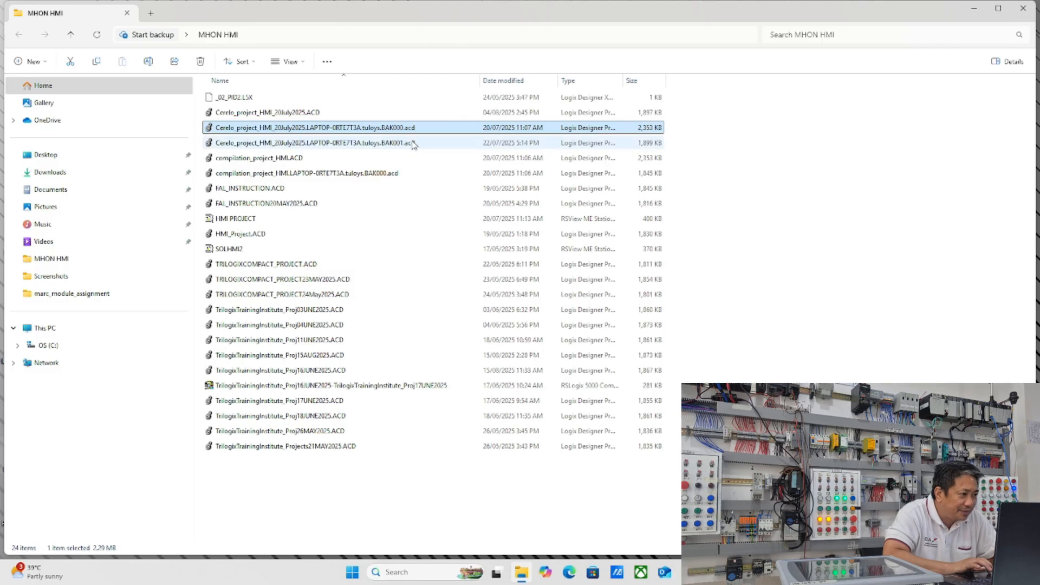
pyautogui.keyDown('ctrl'); pyautogui.click(414, 144); pyautogui.keyUp('ctrl')
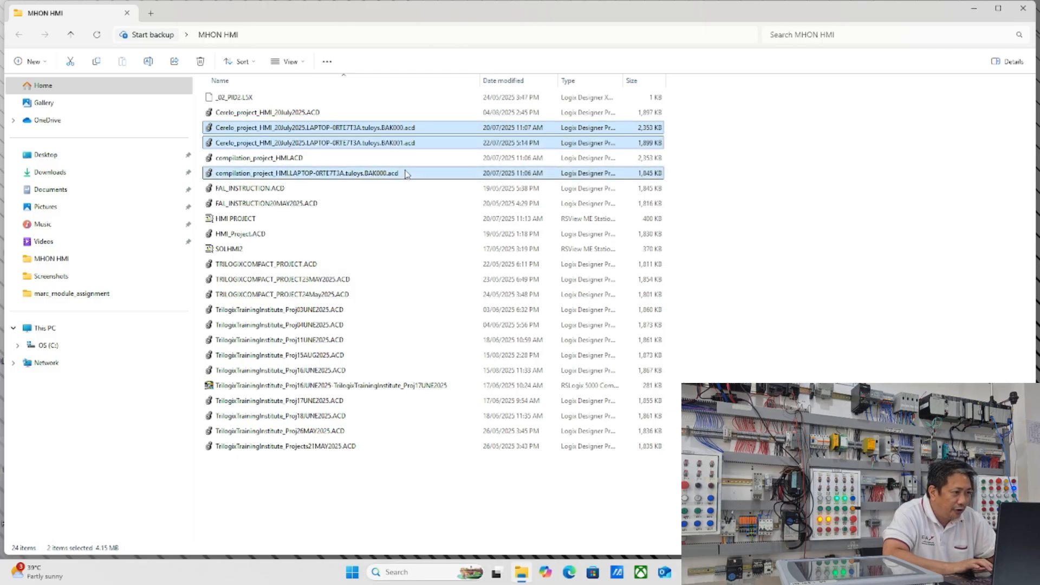
pyautogui.press('Delete')
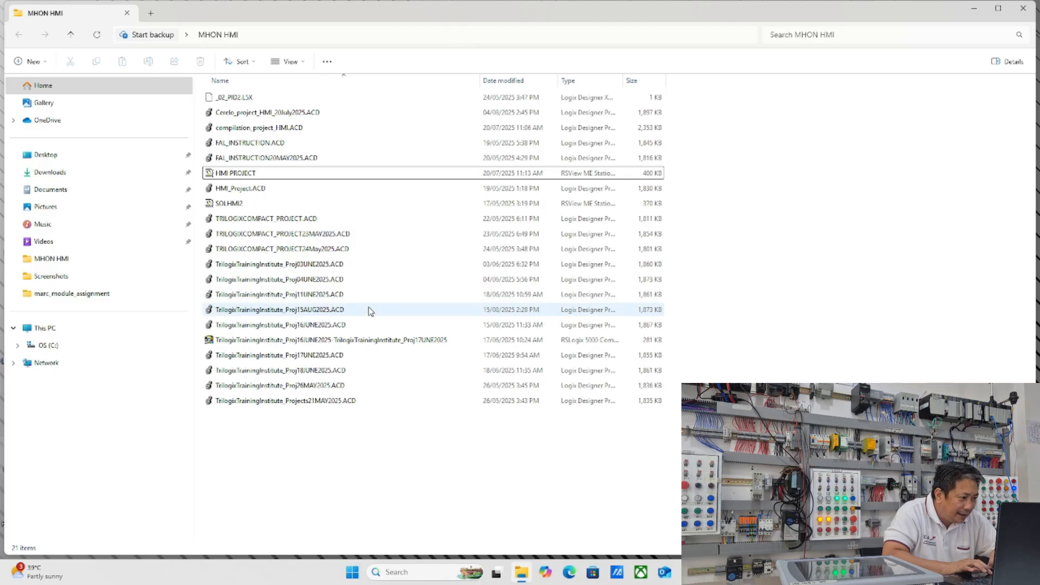
# Step: Open TrilogixTrainingInstitute_Proj15AUG2025.ACD in Logix Designer and select the 1756-L71 controller under 192.168.1.10 in Who Active, cancelling the pending device connection
pyautogui.doubleClick(332, 310)
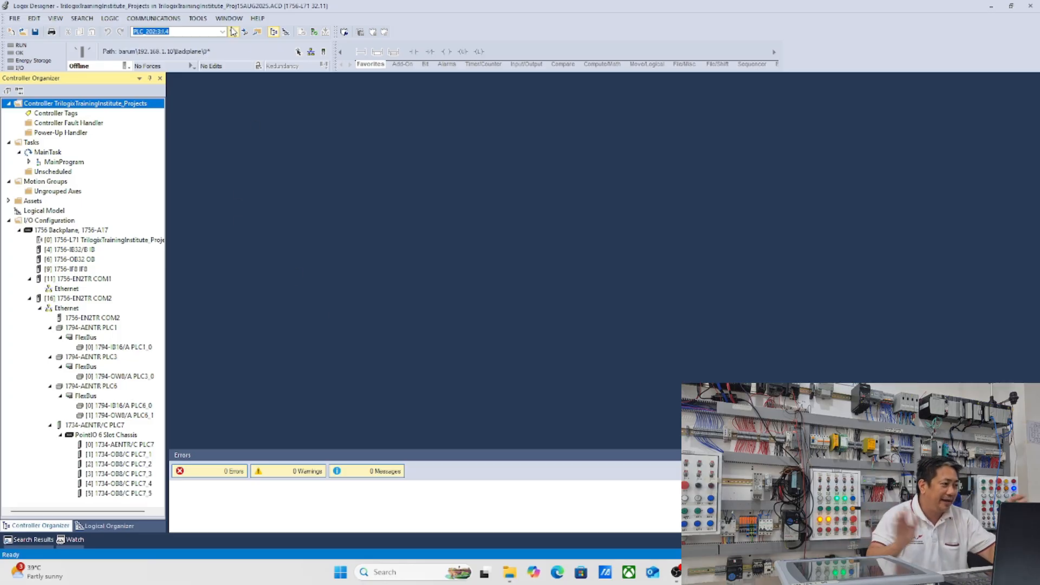
pyautogui.click(172, 23)
pyautogui.click(173, 32)
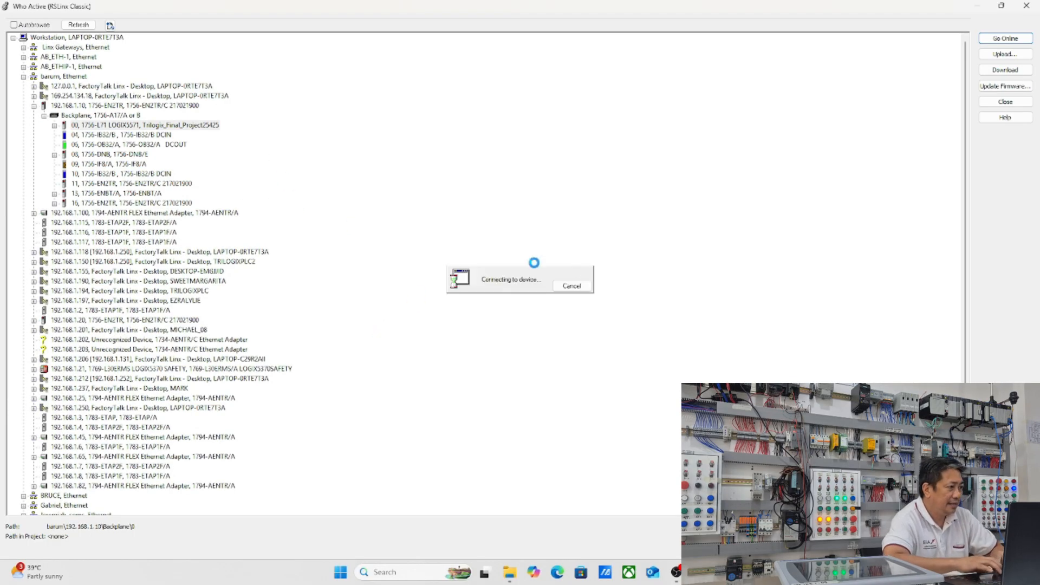
pyautogui.click(572, 286)
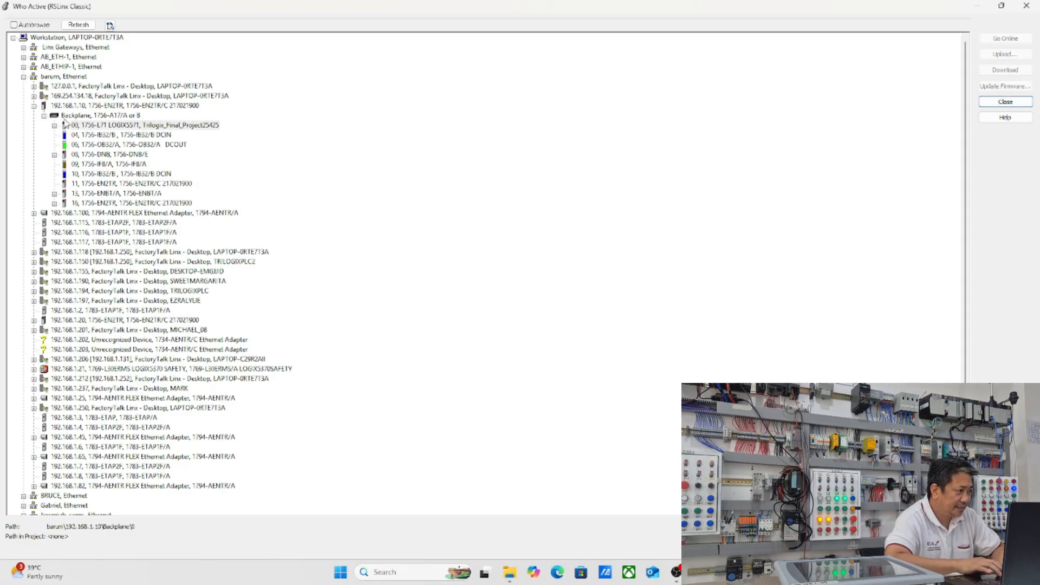
pyautogui.click(56, 128)
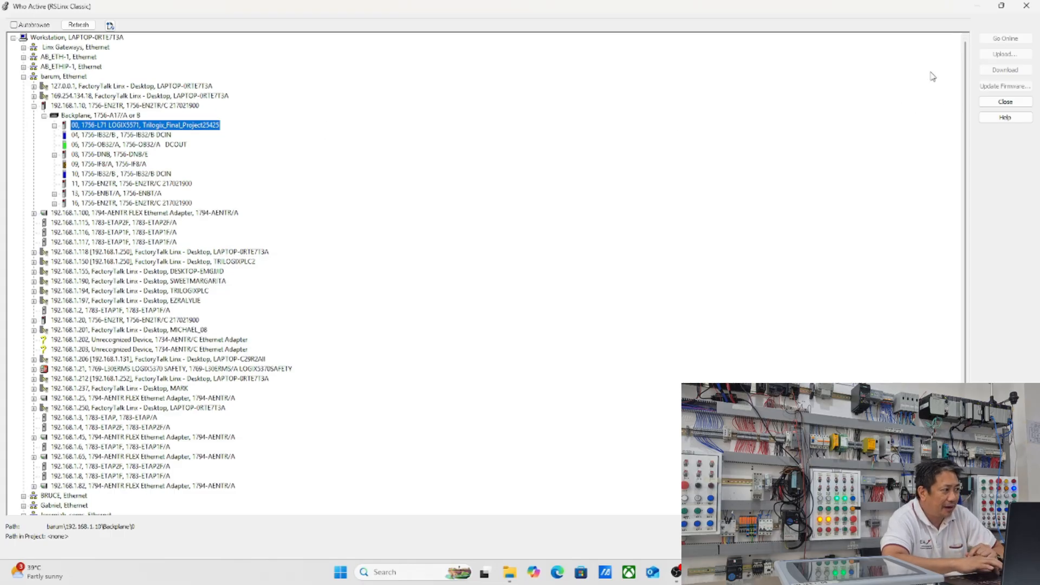
# Step: Search Windows for Command Prompt and switch to it
pyautogui.click(420, 573)
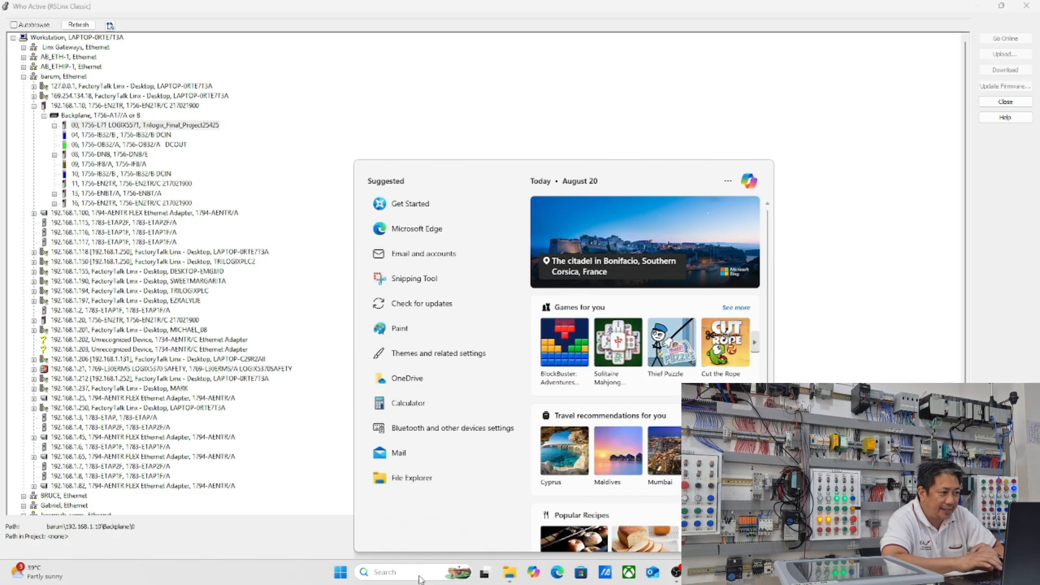
pyautogui.write('v')
pyautogui.press('BackSpace')
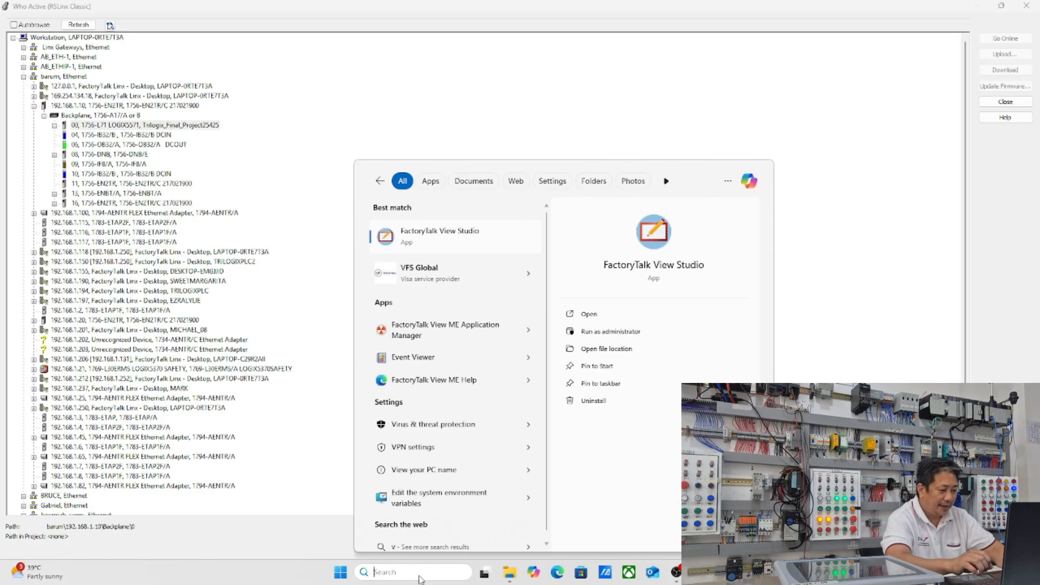
pyautogui.write('co')
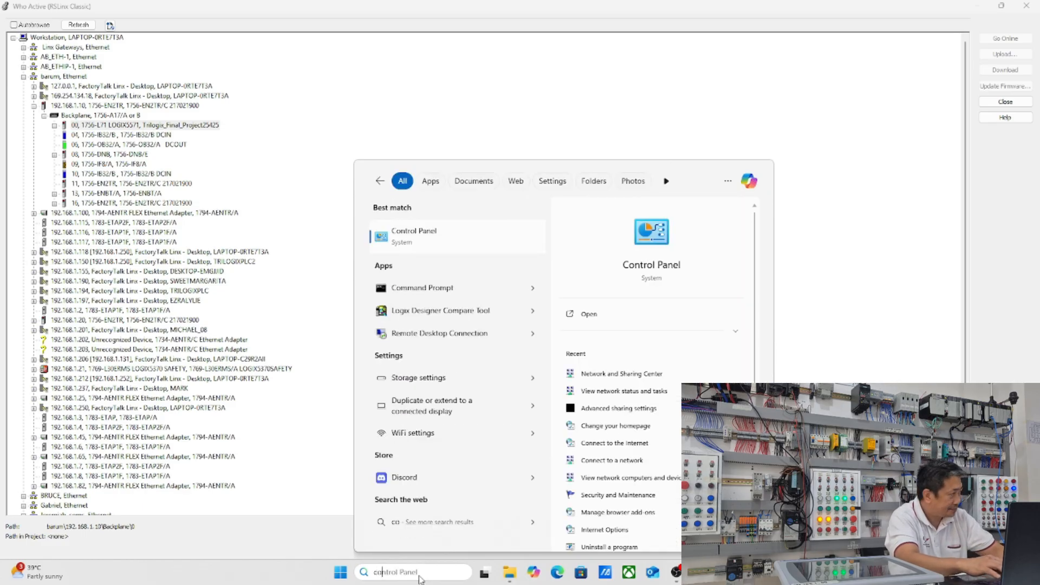
pyautogui.write('mman')
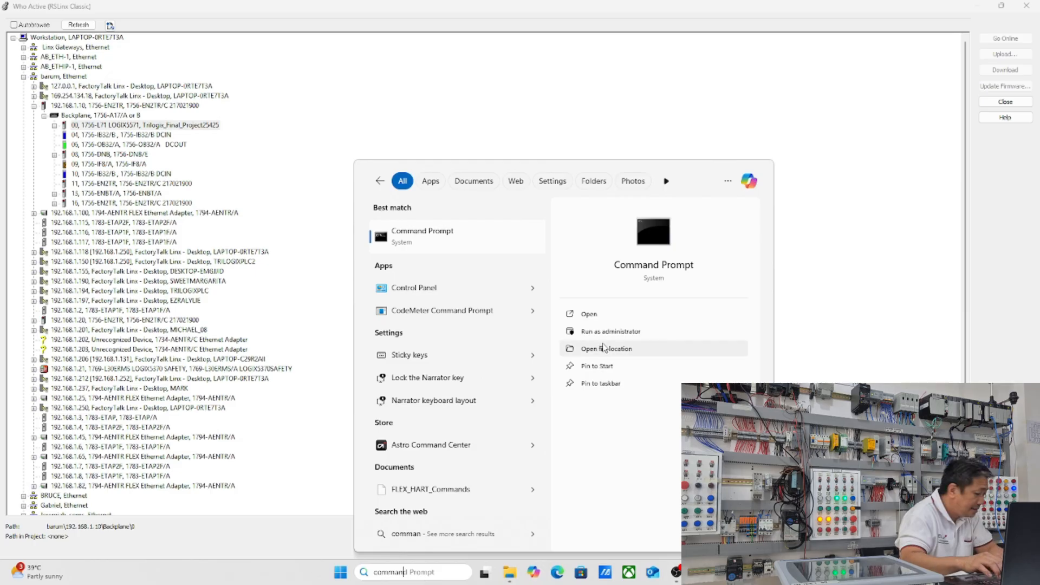
pyautogui.click(658, 266)
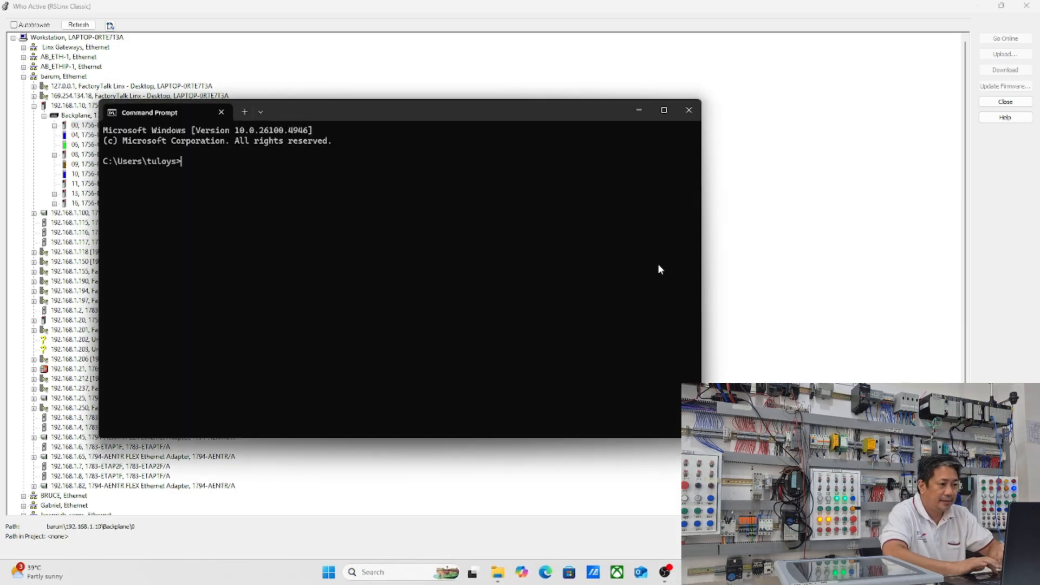
# Step: Ping 192.168.1.10 to check the network connection to the controller's Ethernet module, and close Command Prompt
pyautogui.write('ping ')
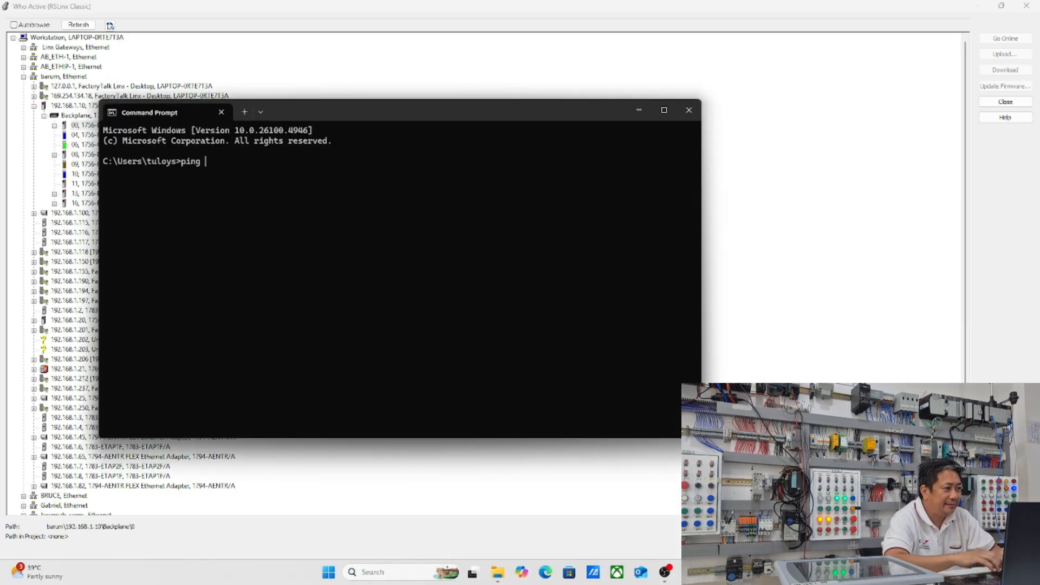
pyautogui.write('192.1')
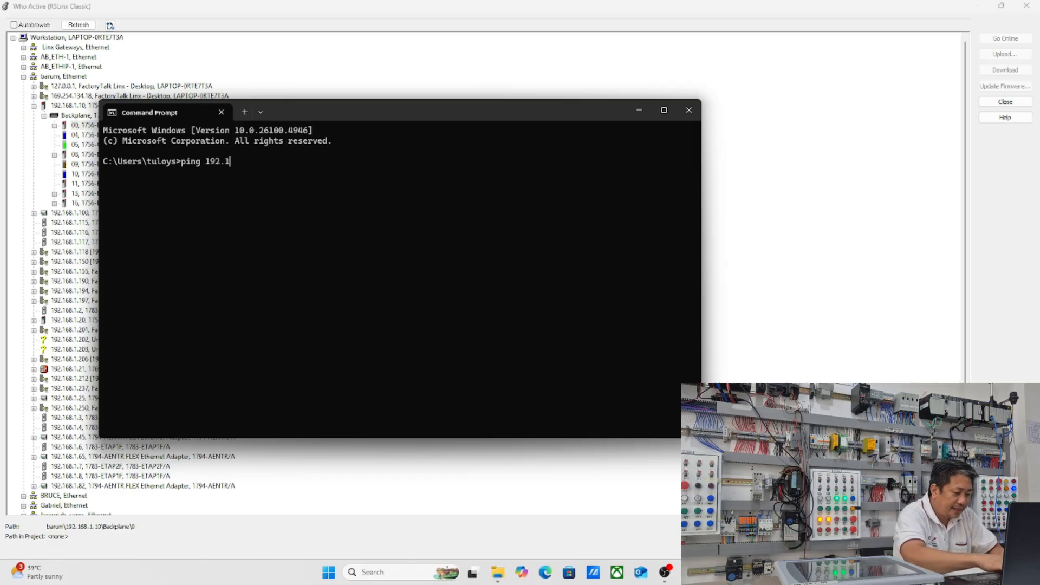
pyautogui.write('689.')
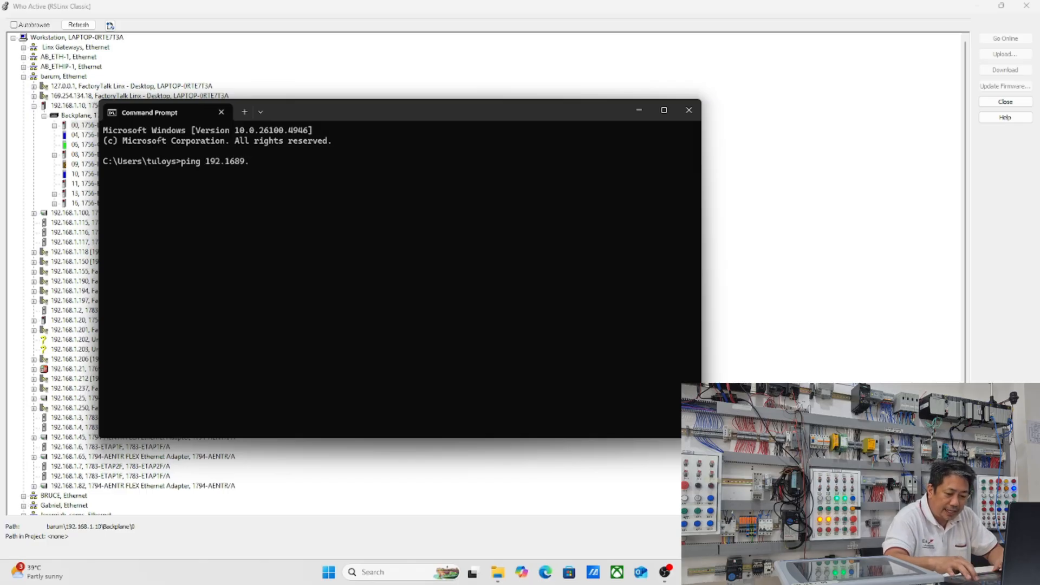
pyautogui.press('BackSpace')
pyautogui.press('BackSpace')
pyautogui.write('.1.')
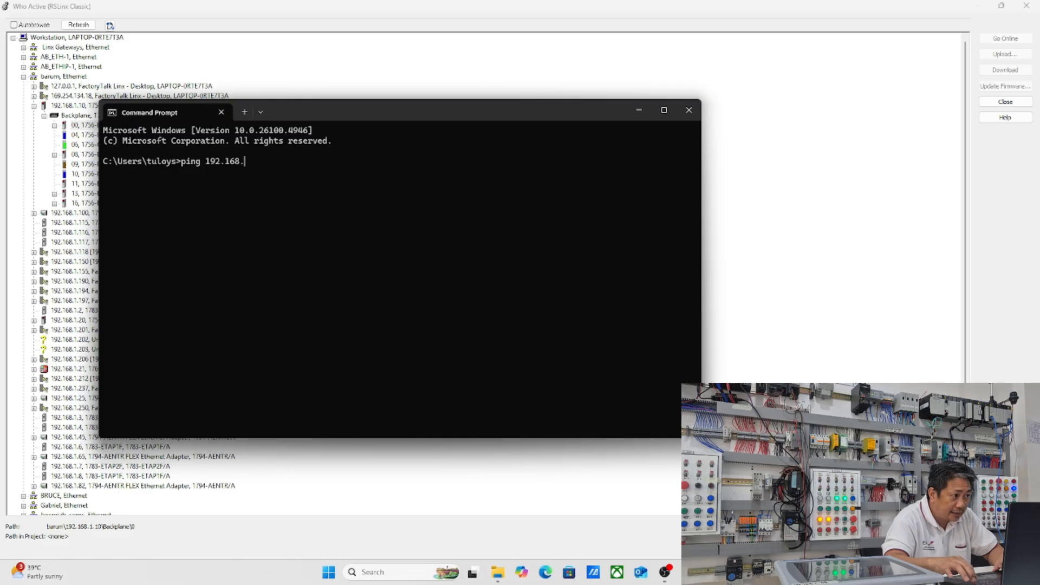
pyautogui.write('10')
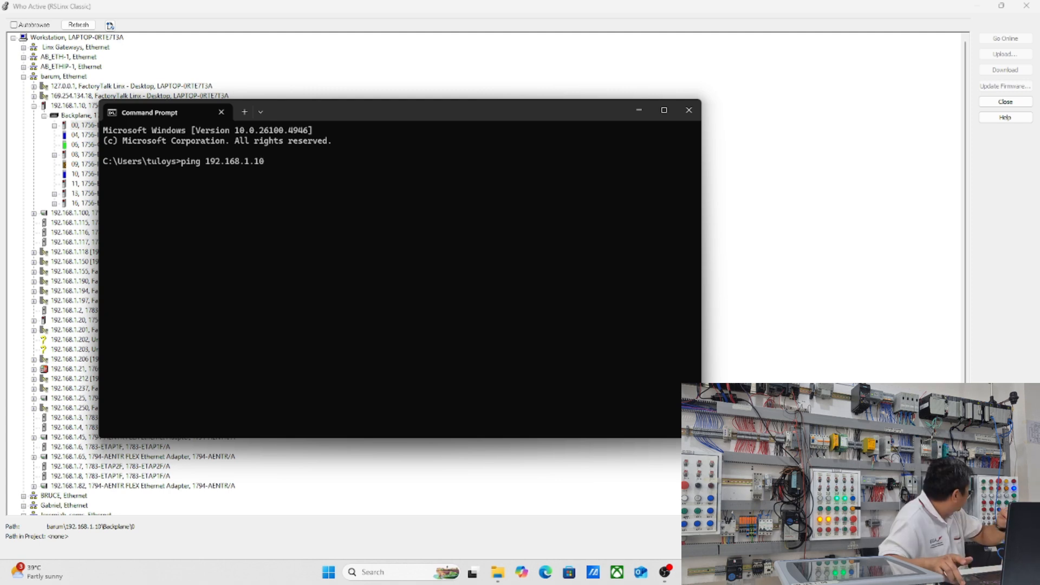
pyautogui.press('Return')
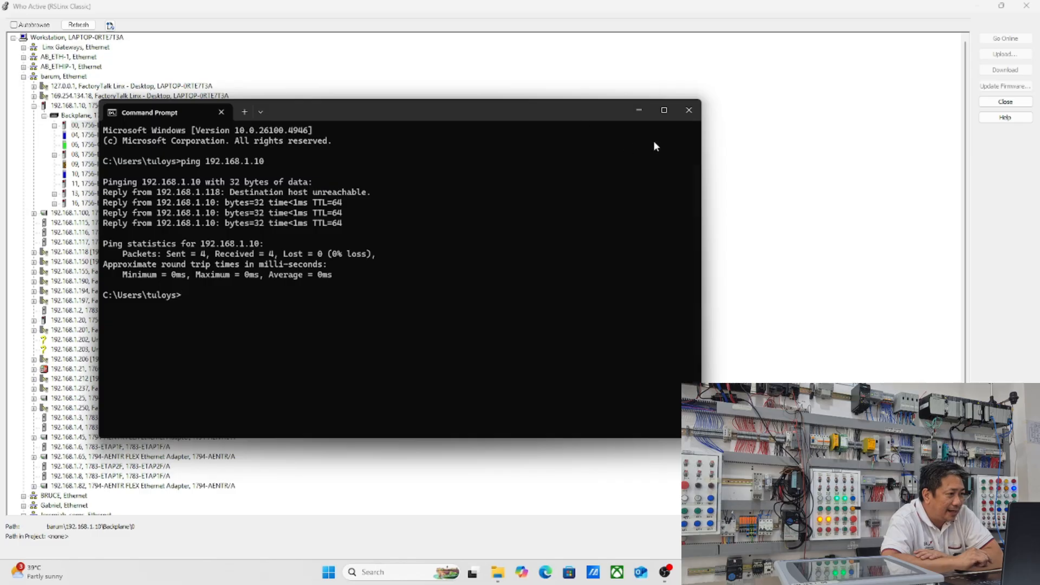
pyautogui.click(689, 111)
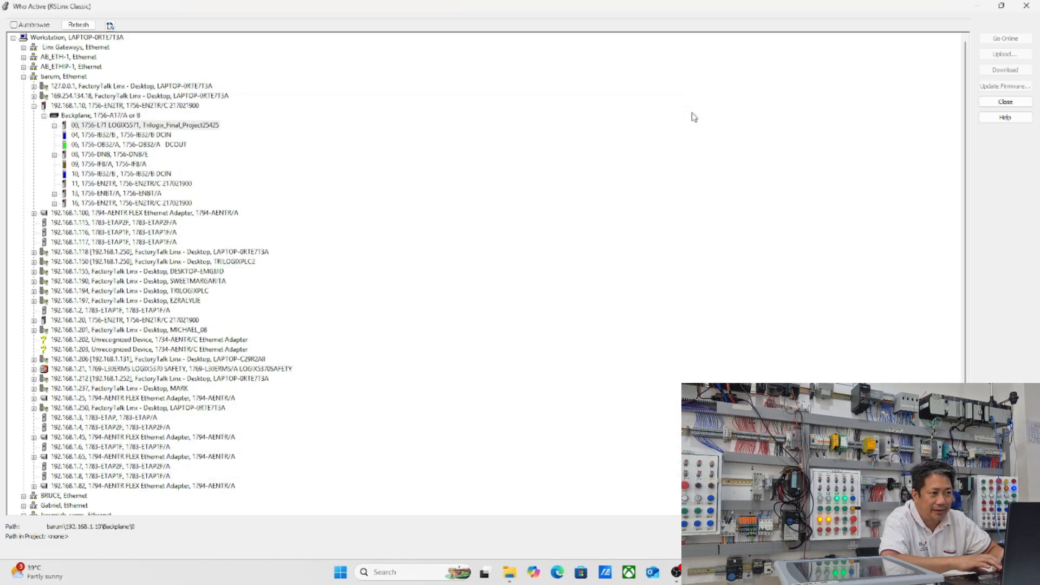
# Step: Reopen Who Active, download the offline project to the 1756-L71 controller under 192.168.1.10, and return the controller to Remote Run mode
pyautogui.click(1027, 6)
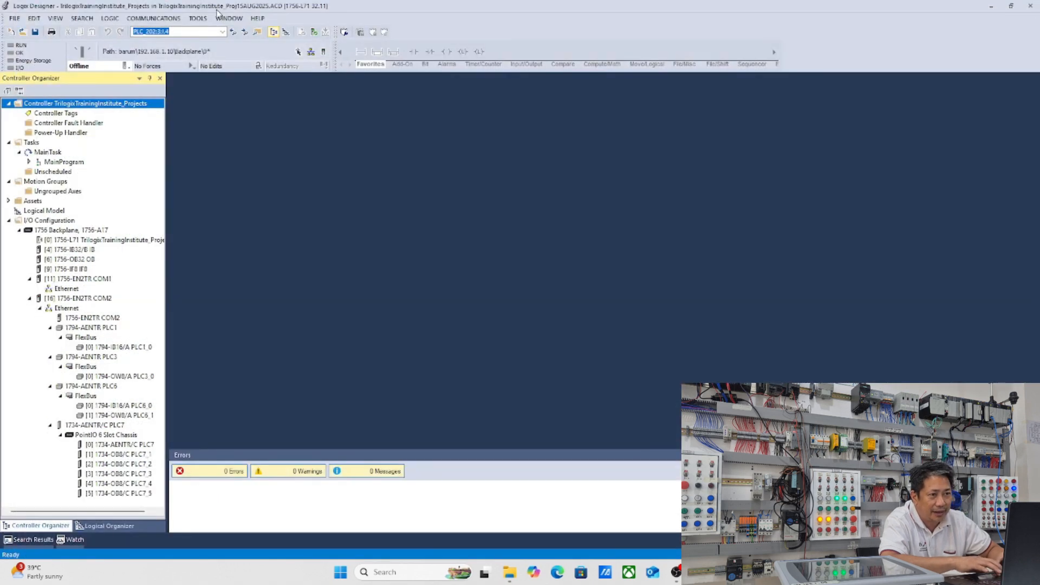
pyautogui.click(160, 23)
pyautogui.click(161, 31)
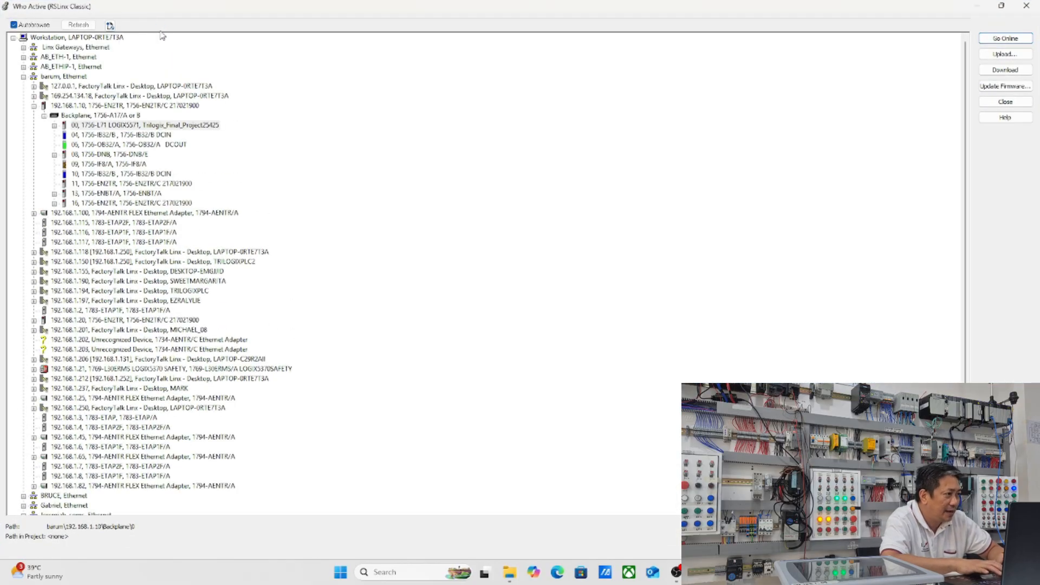
pyautogui.click(1003, 72)
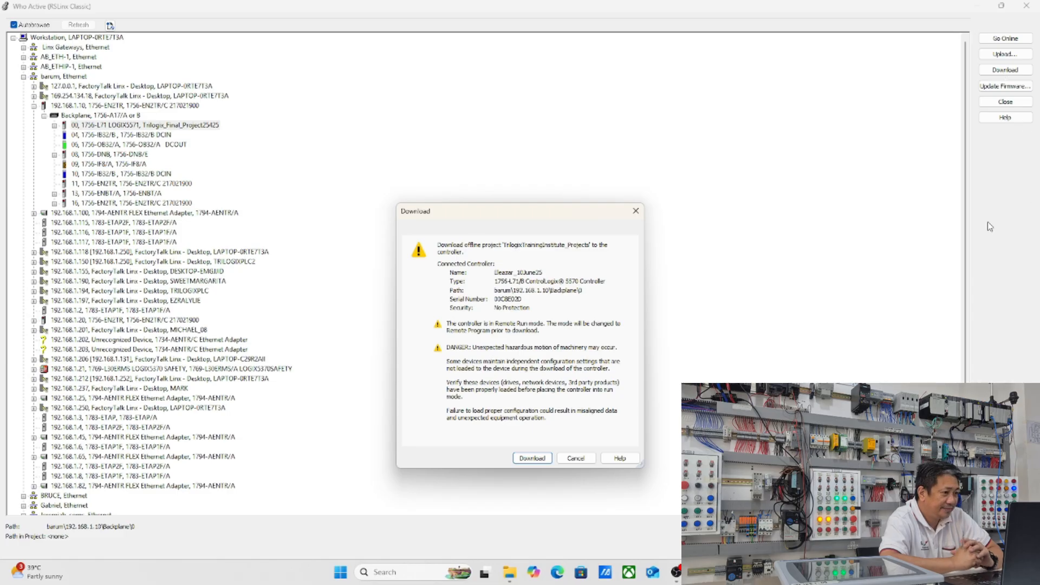
pyautogui.click(532, 459)
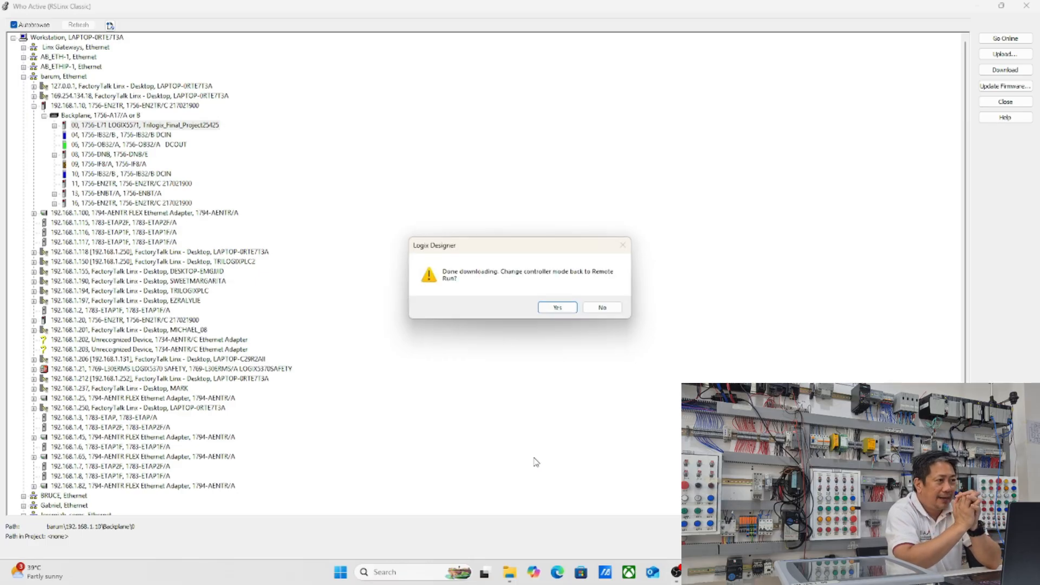
pyautogui.click(558, 307)
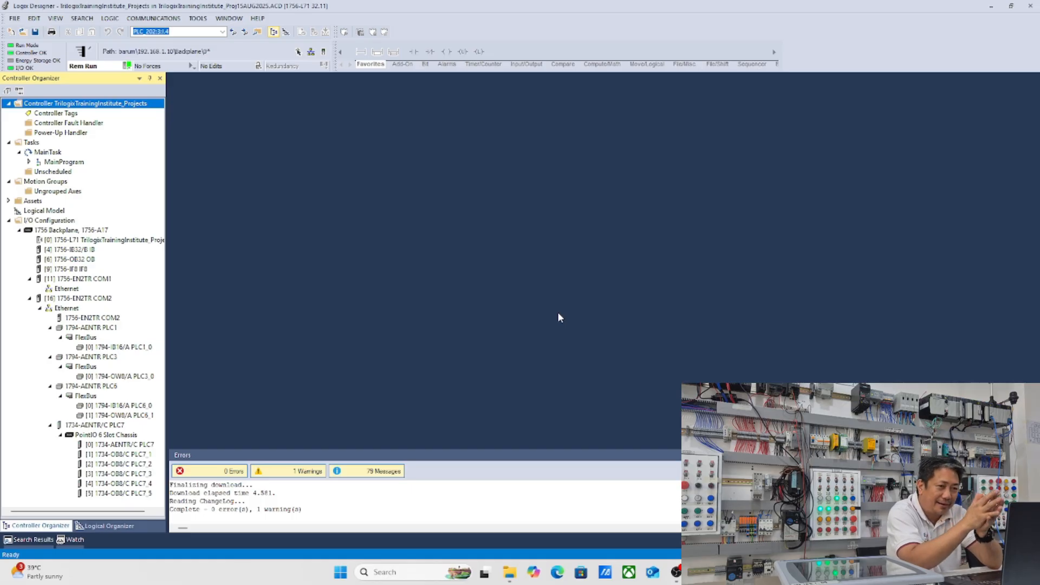
# Step: Expand MainProgram to list its routines, and switch to FactoryTalk View Studio Machine Edition
pyautogui.click(29, 163)
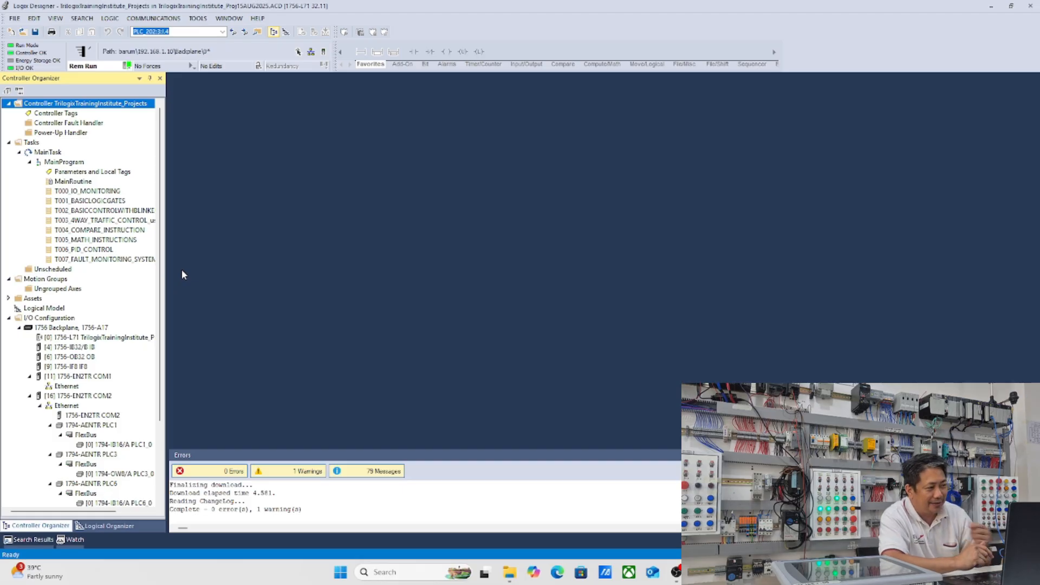
pyautogui.click(991, 7)
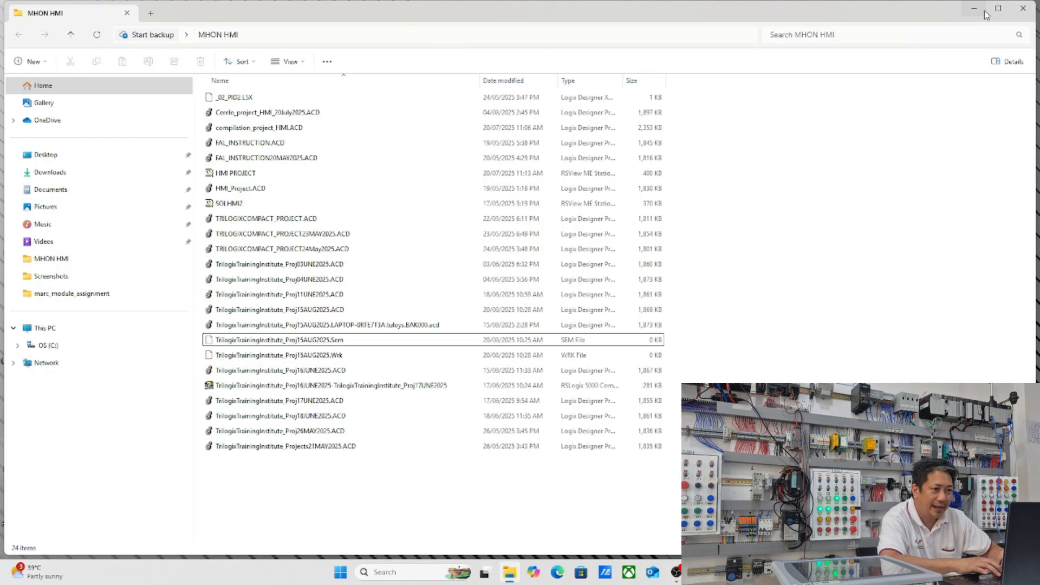
pyautogui.click(1024, 9)
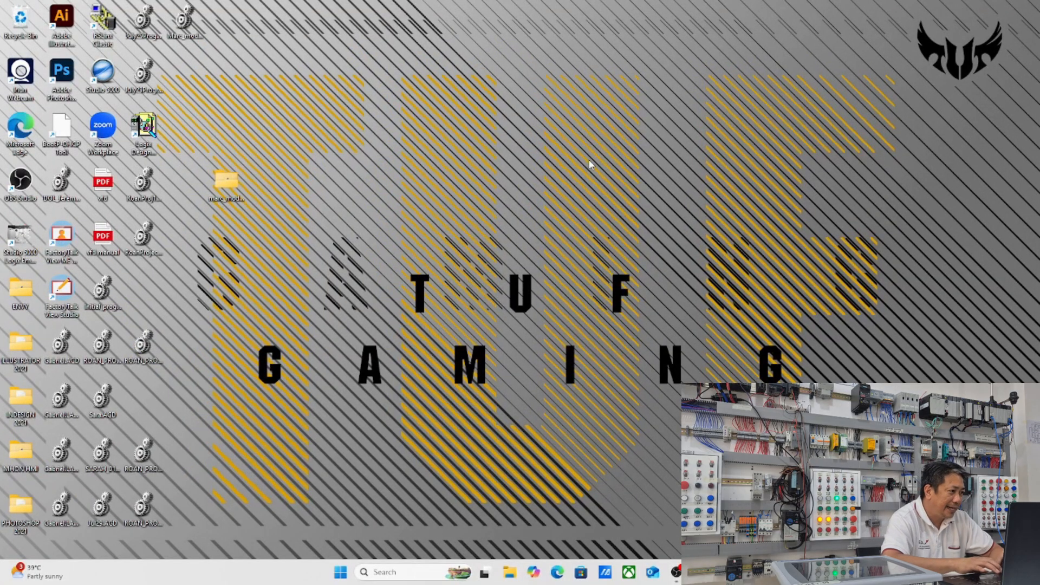
pyautogui.doubleClick(61, 290)
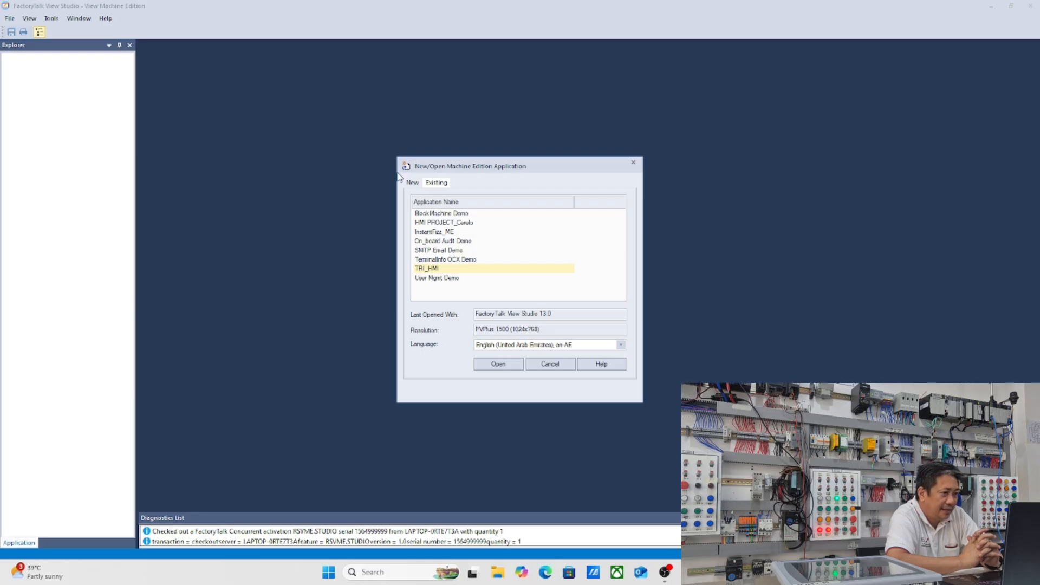
# Step: Create a new Machine Edition application named HMI_Vlog with the PVPlus 1500 (1024x768) resolution
pyautogui.click(412, 184)
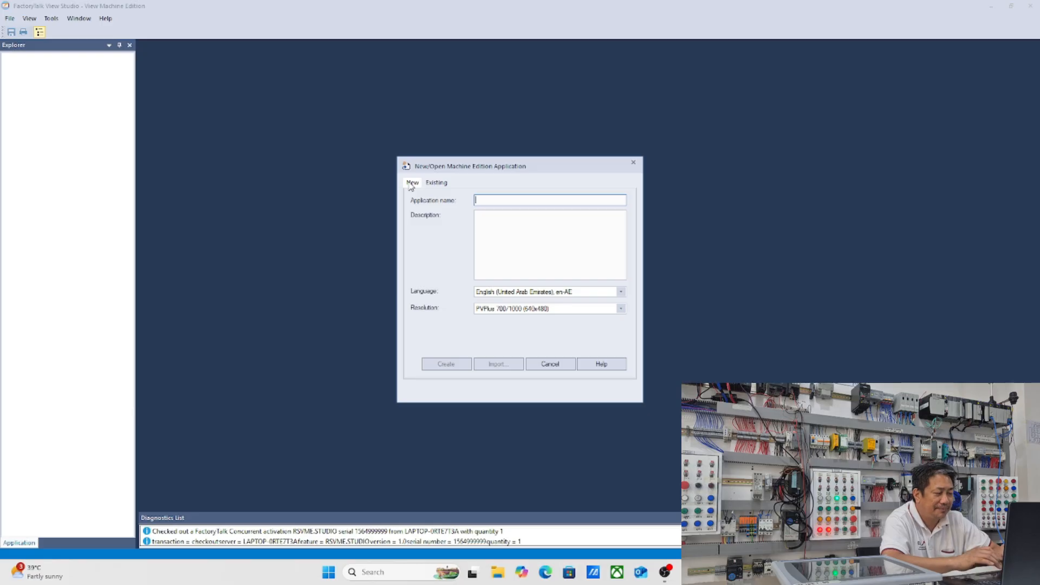
pyautogui.write('vl')
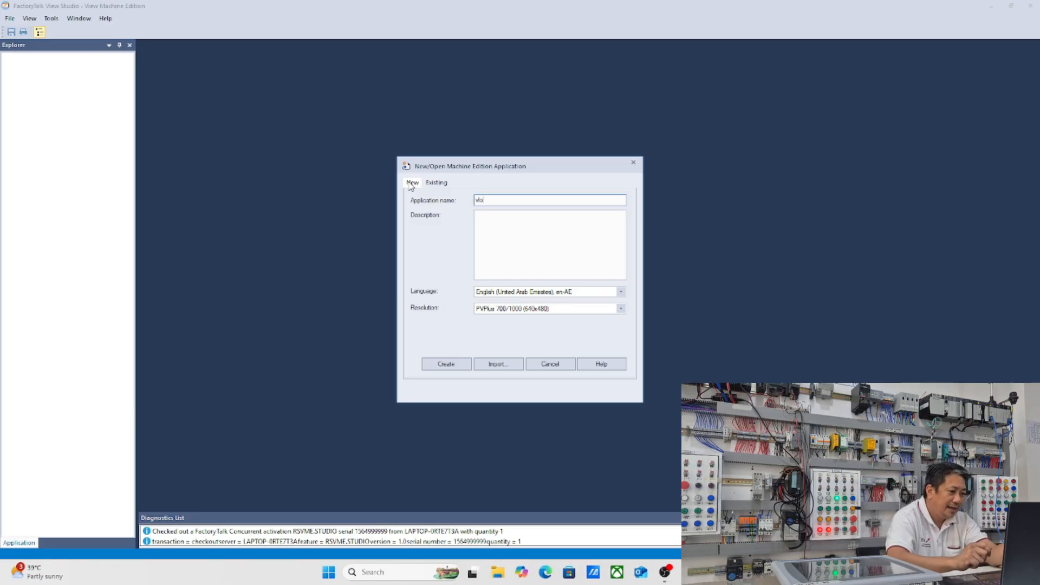
pyautogui.press('BackSpace')
pyautogui.write('hm')
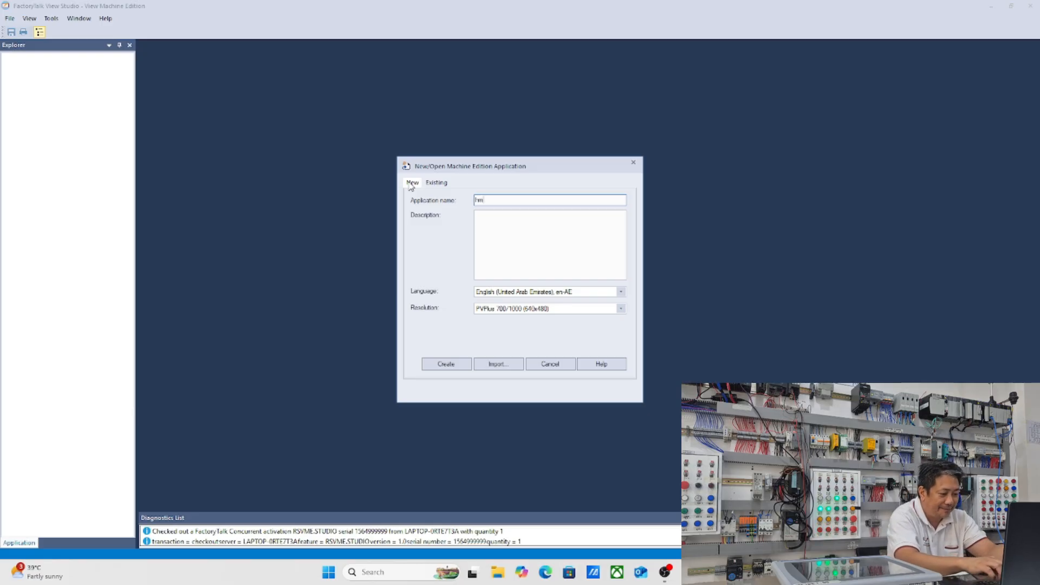
pyautogui.press('BackSpace')
pyautogui.press('BackSpace')
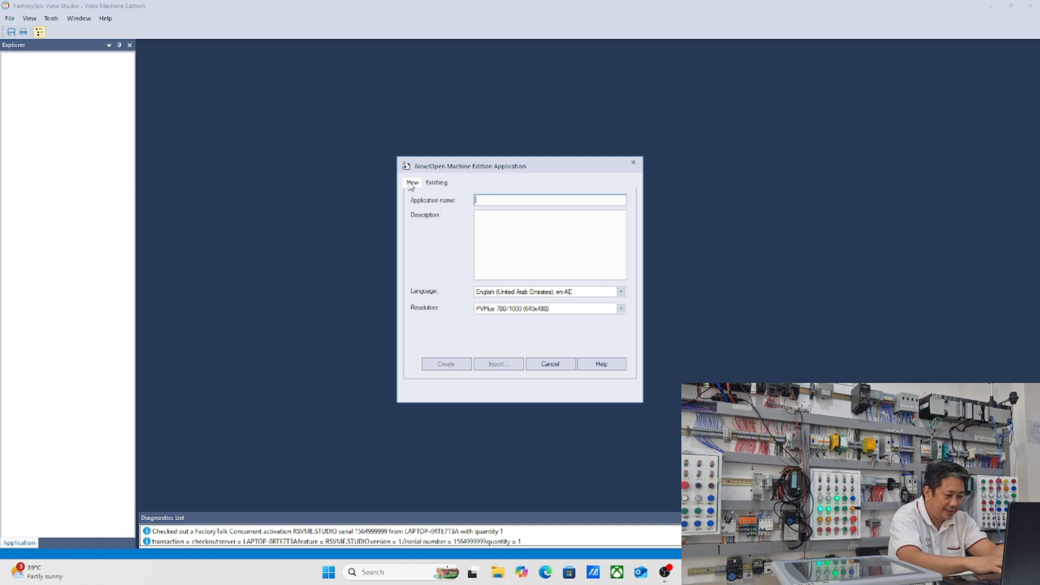
pyautogui.write('HMI')
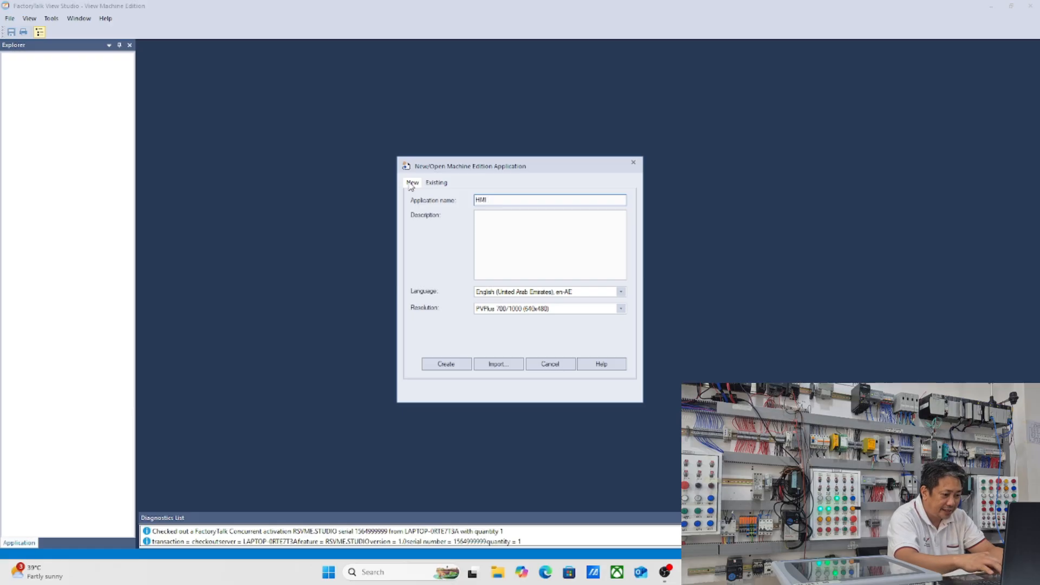
pyautogui.write('_Vog')
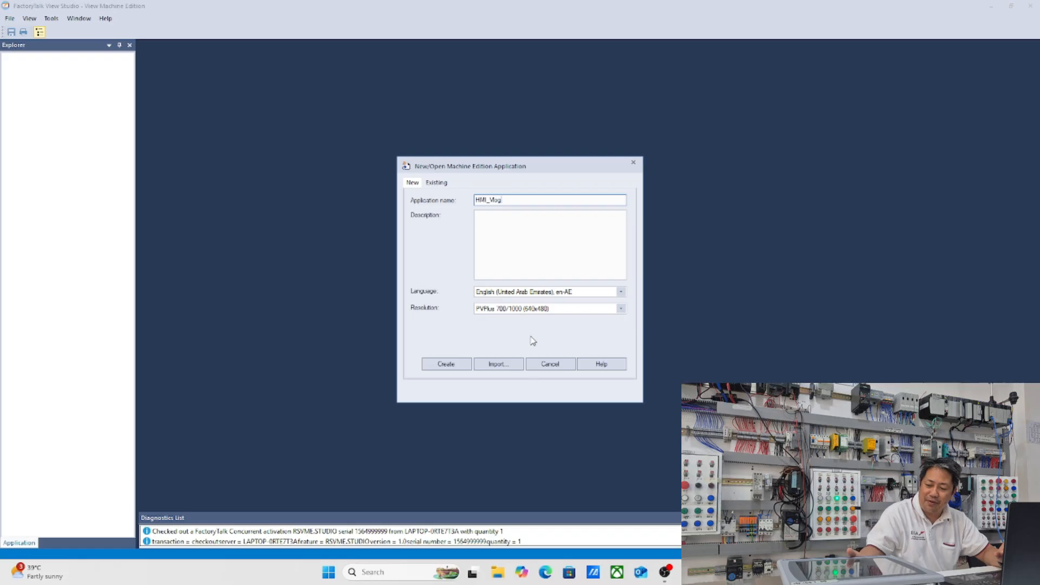
pyautogui.click(621, 310)
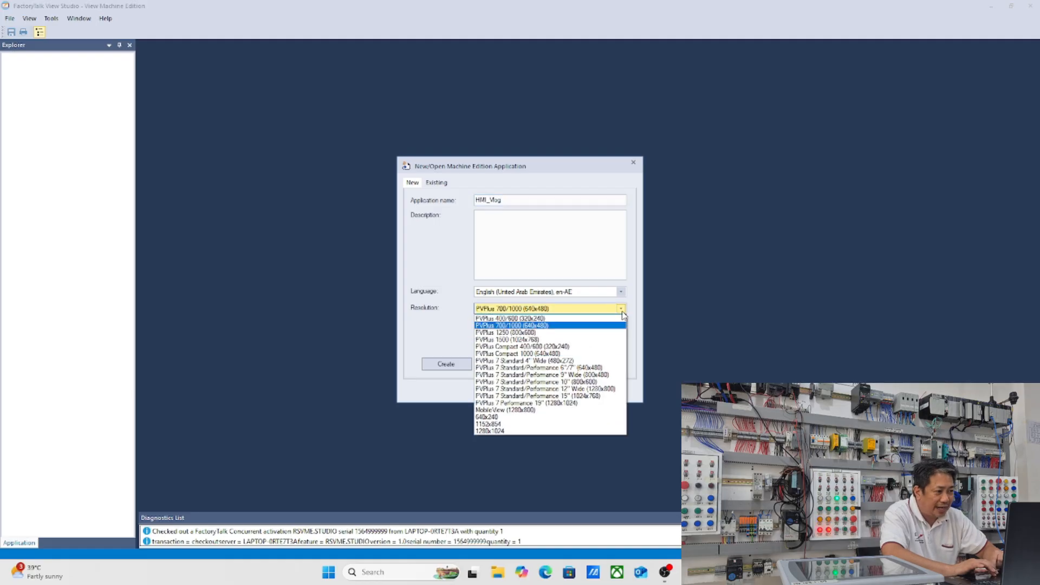
pyautogui.click(549, 341)
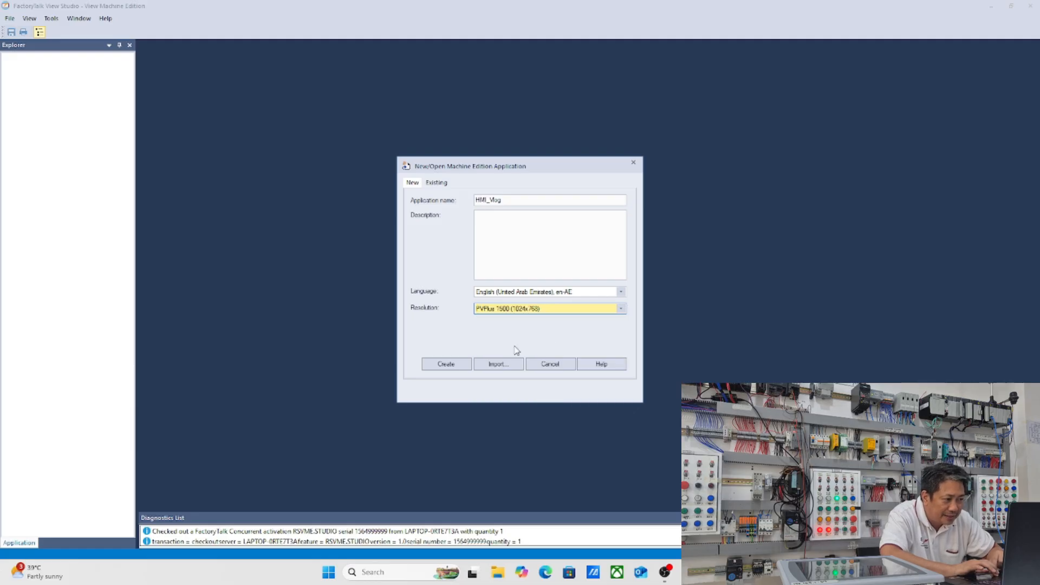
pyautogui.click(456, 364)
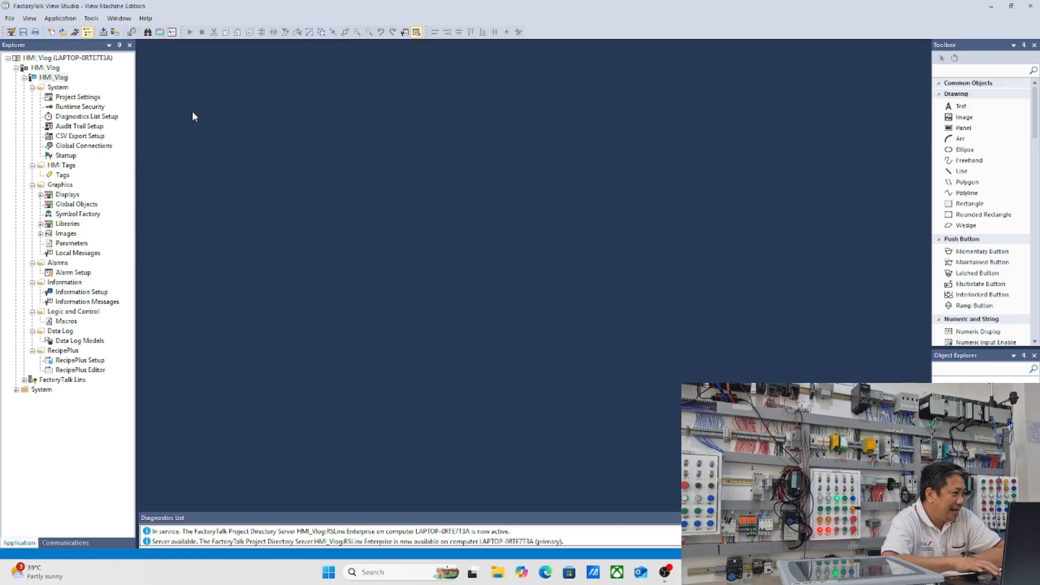
# Step: Review the General, Runtime and Inactivity options in the application's Project Settings, and close them
pyautogui.click(87, 97)
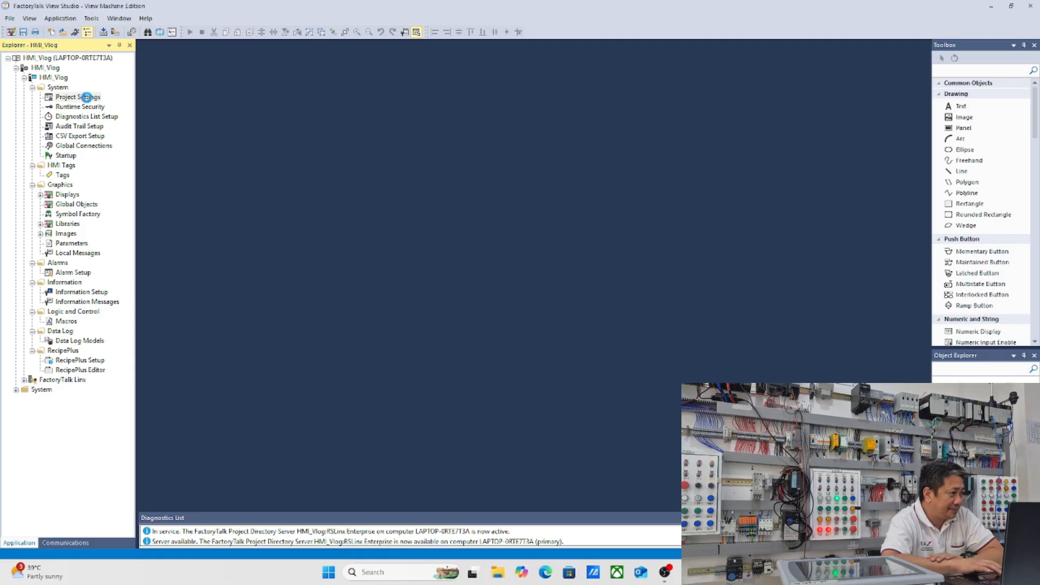
pyautogui.doubleClick(87, 97)
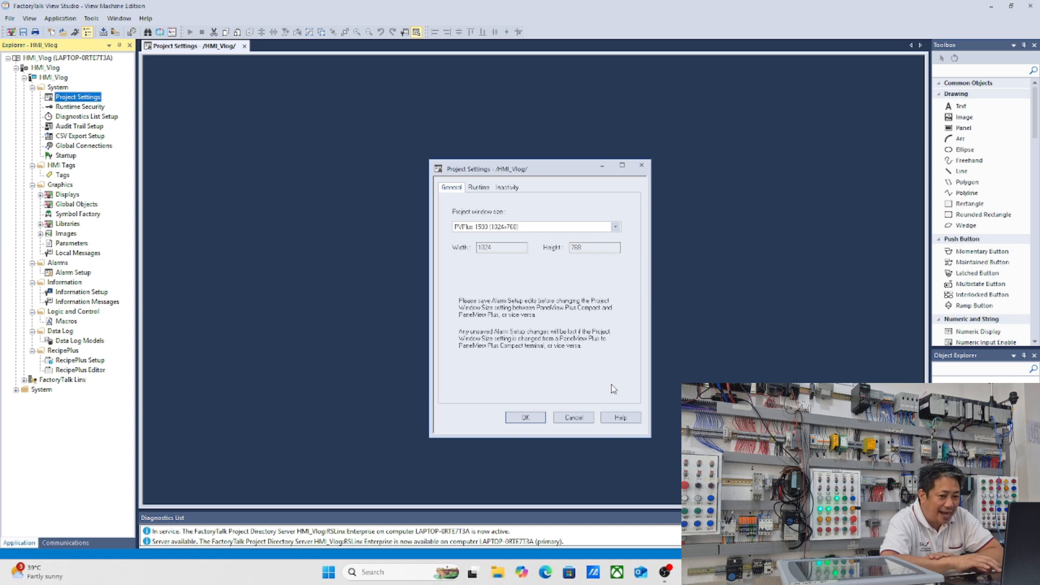
pyautogui.click(479, 188)
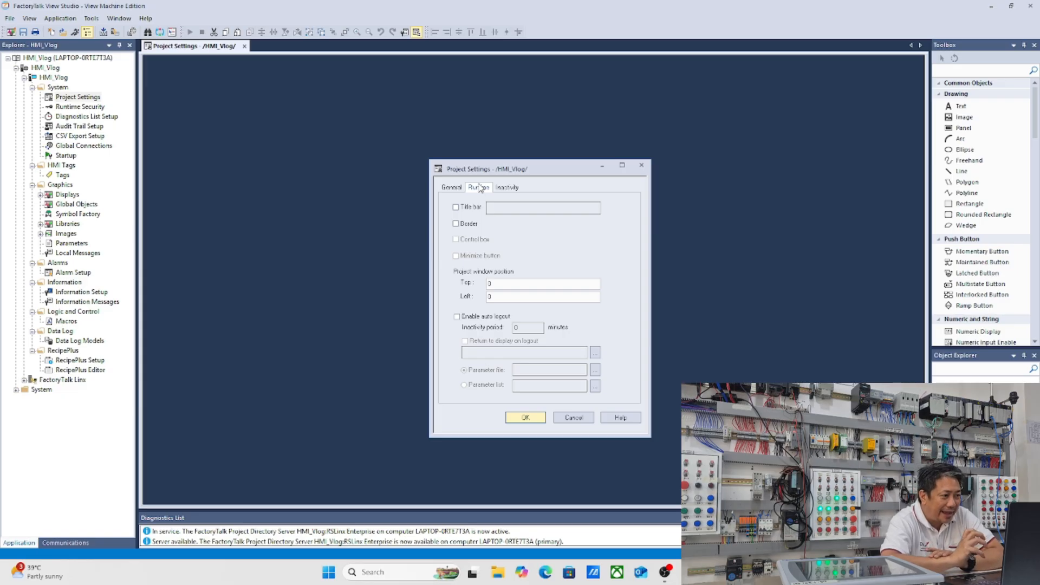
pyautogui.click(512, 191)
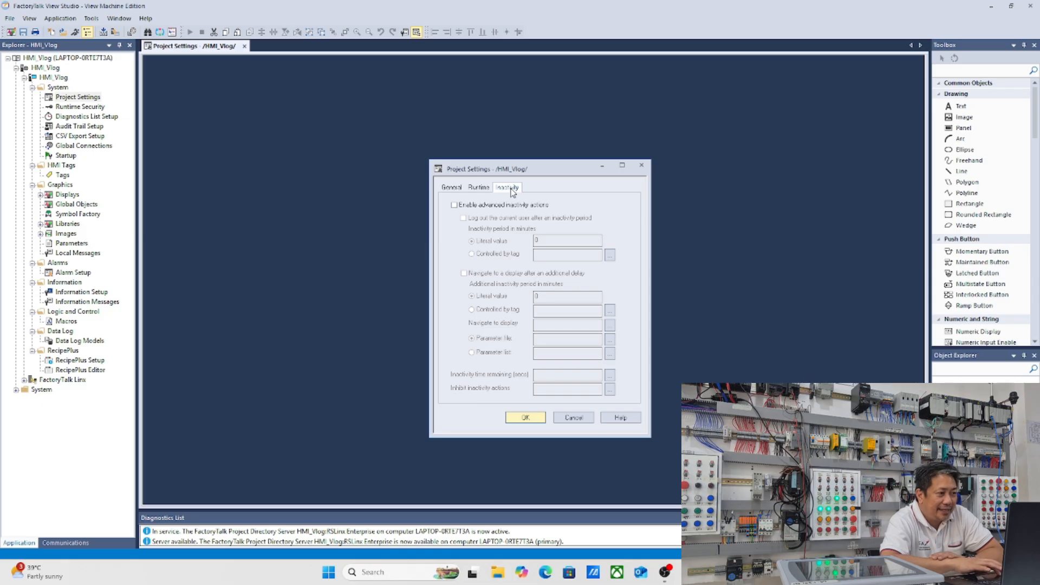
pyautogui.click(526, 418)
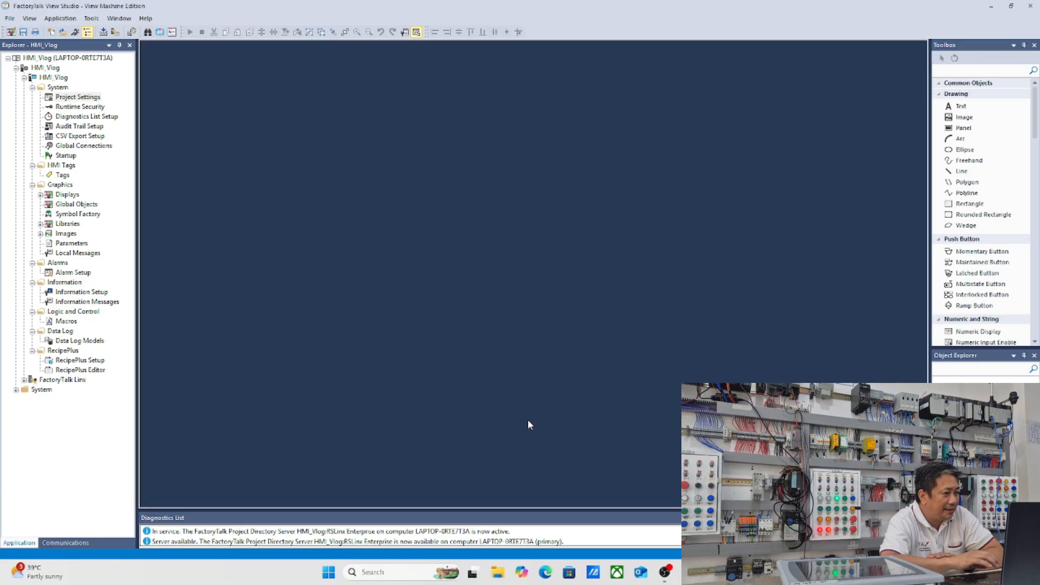
# Step: Open Runtime Security to review the accounts and their security codes, and close it
pyautogui.click(94, 107)
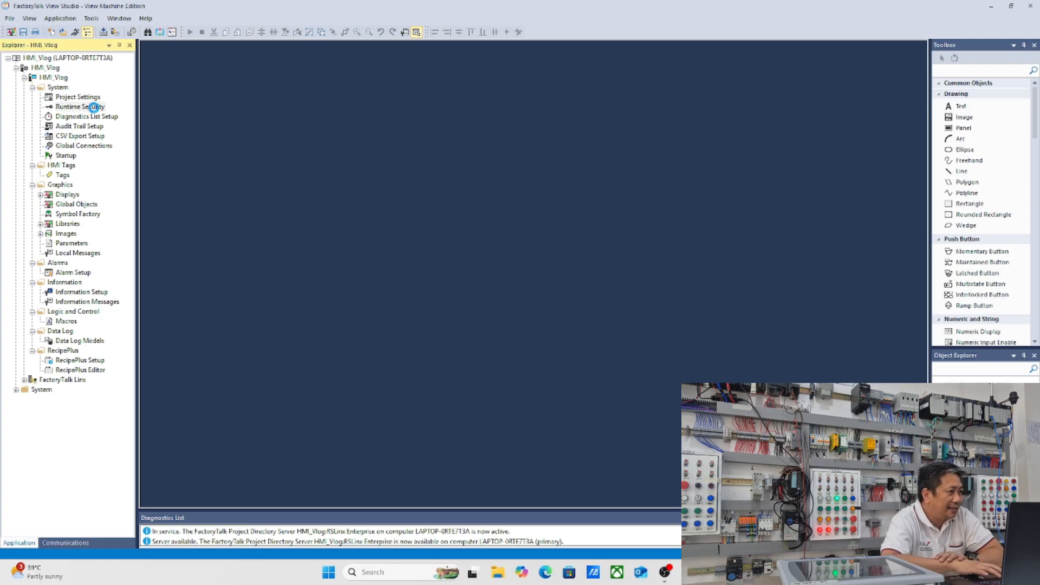
pyautogui.doubleClick(95, 106)
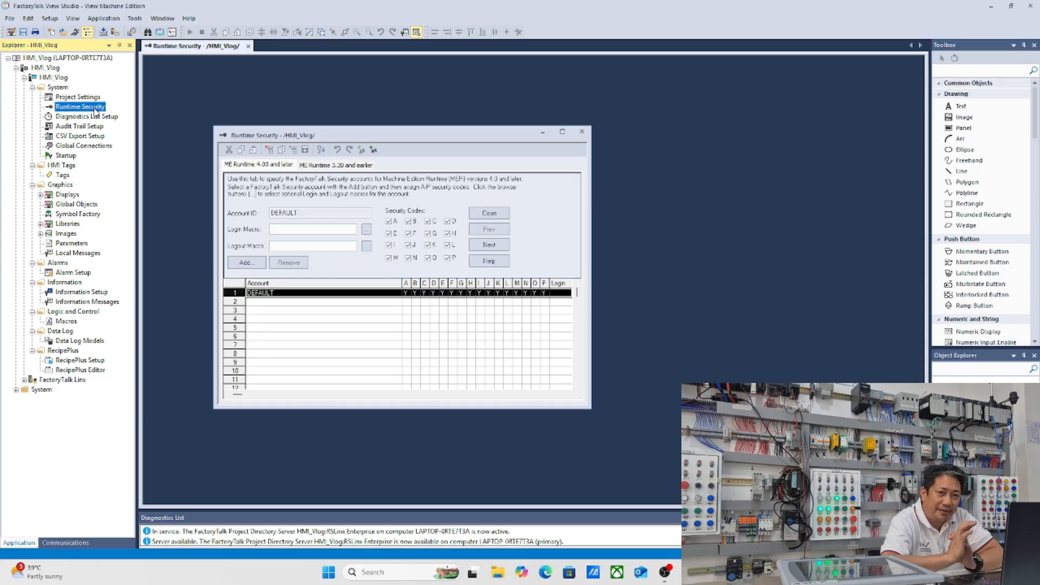
pyautogui.click(589, 132)
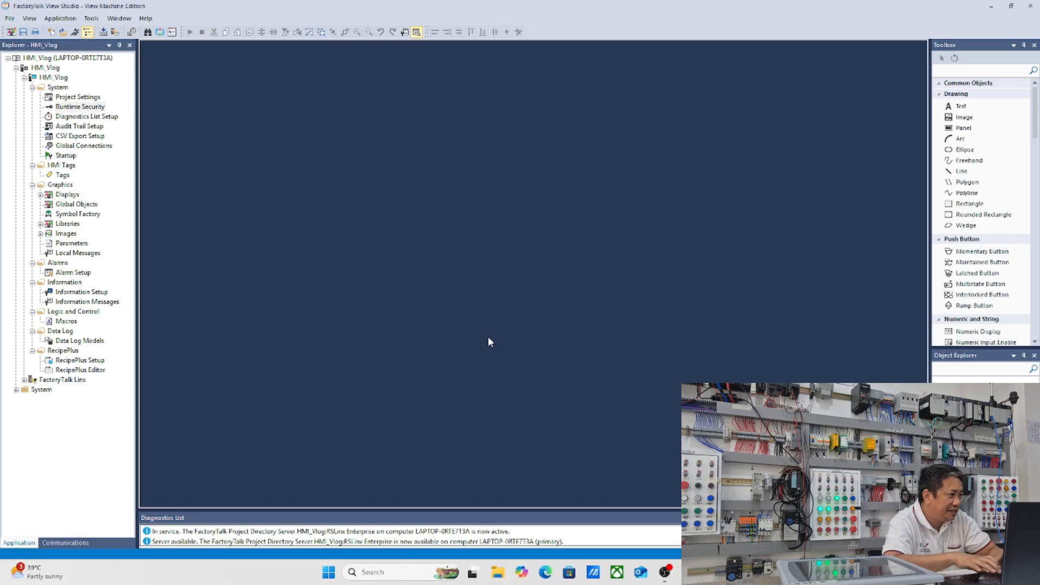
# Step: Expand Displays to list the application's screens, and open a blank Global Objects window
pyautogui.click(41, 195)
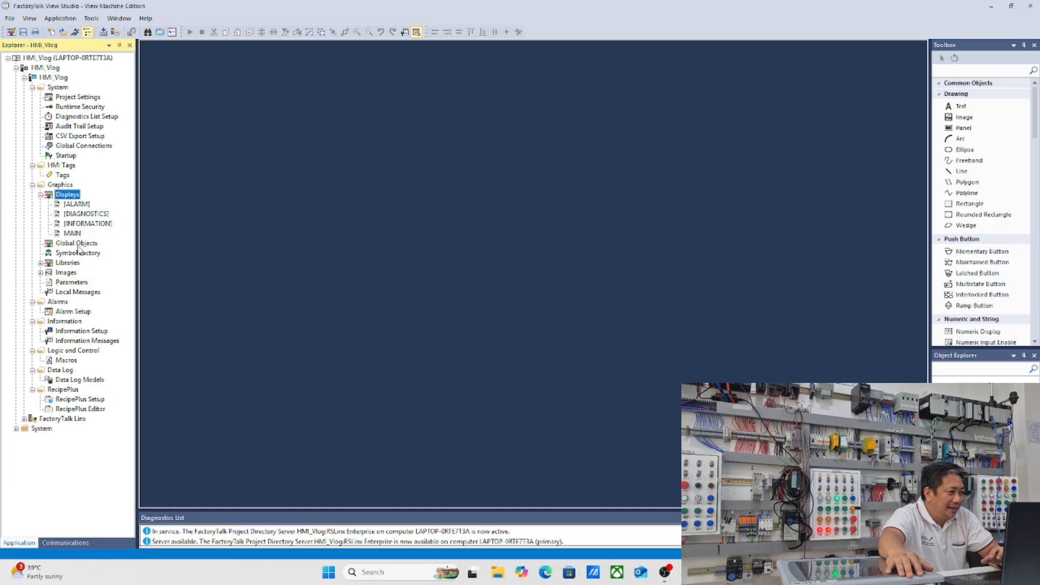
pyautogui.click(77, 245)
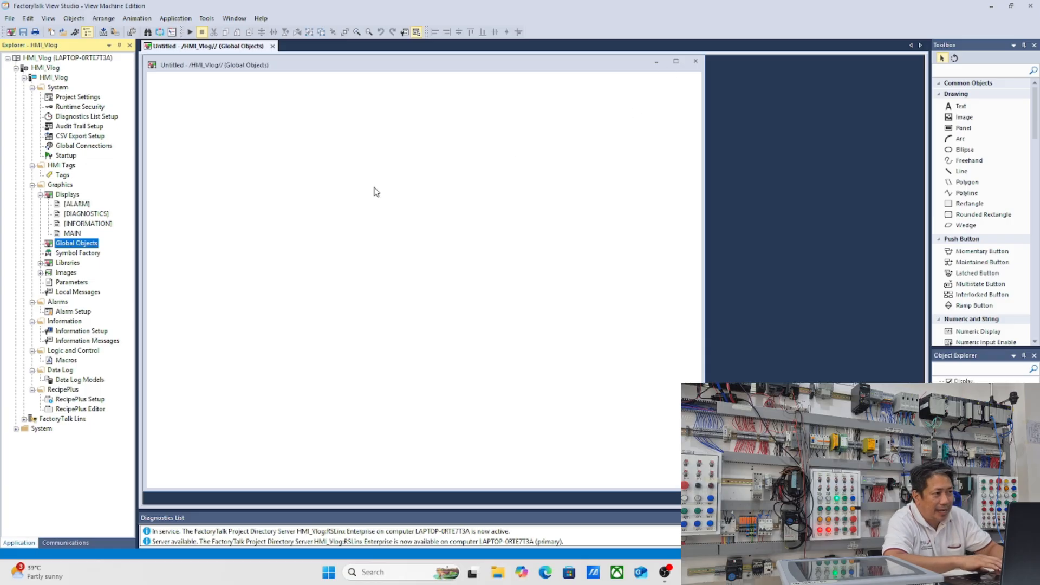
# Step: Browse the 3-D Pushbuttons Etc, HVAC and Gadget Switches 1 categories in Symbol Factory, and close it and the Global Objects window
pyautogui.doubleClick(88, 254)
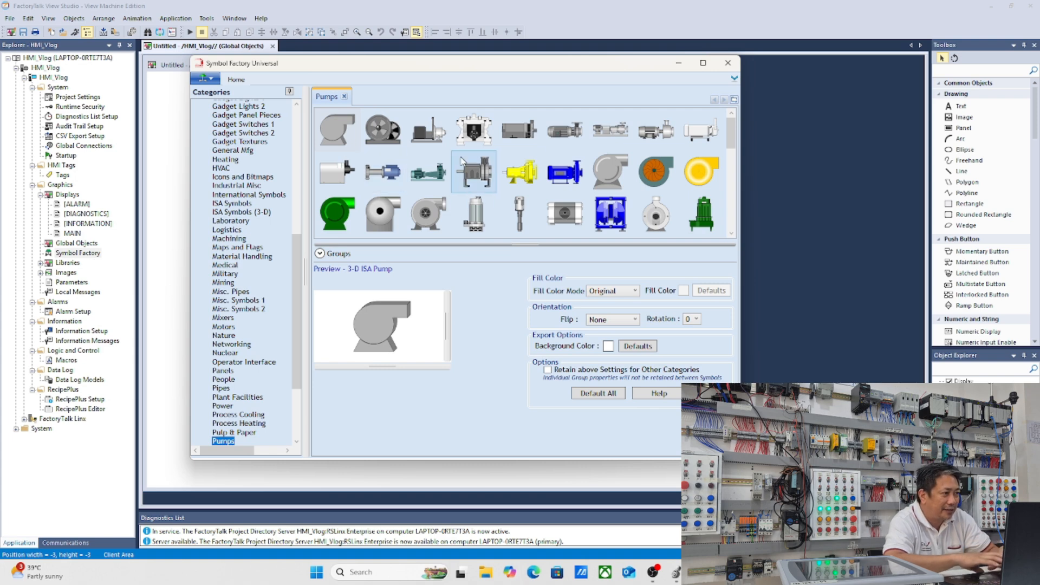
pyautogui.moveTo(301, 260); pyautogui.dragTo(302, 133)
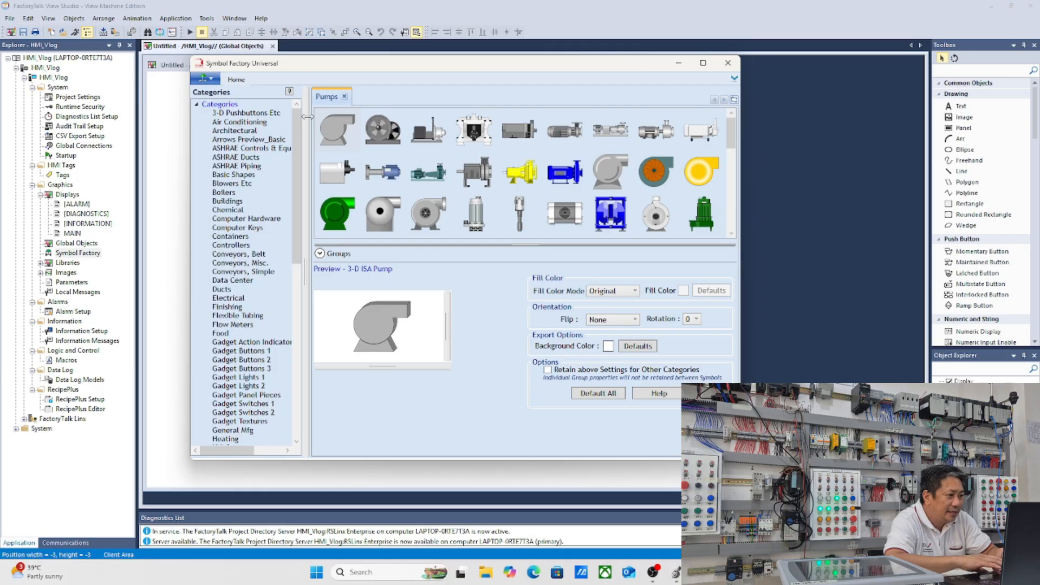
pyautogui.click(266, 115)
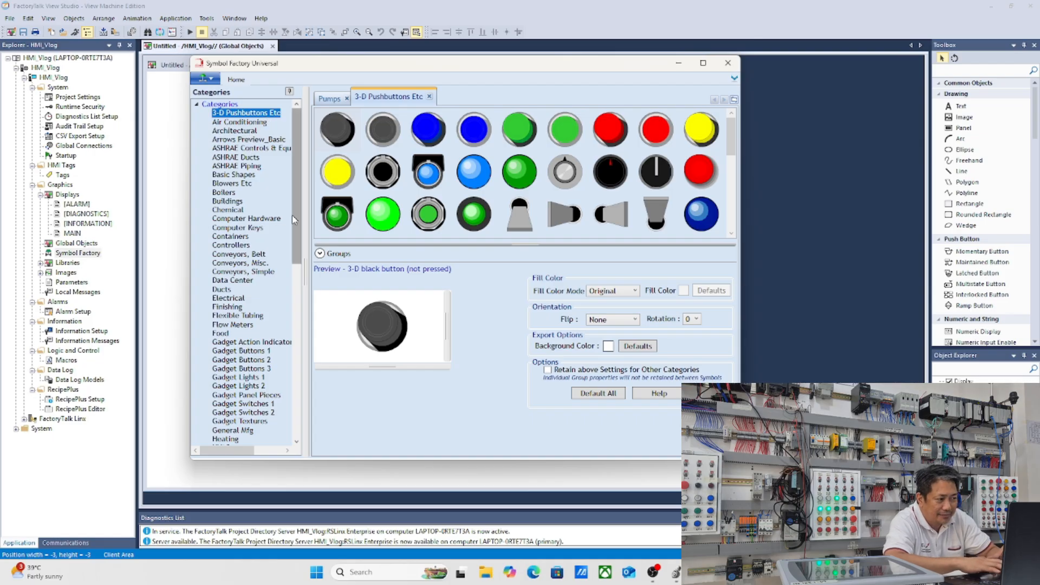
pyautogui.scroll(-3, 293, 216)
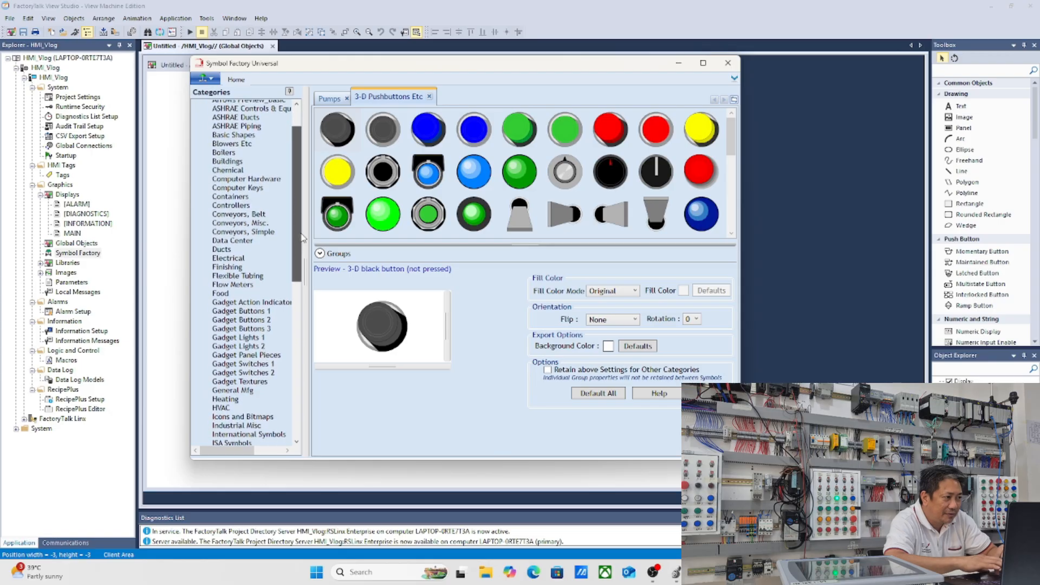
pyautogui.click(223, 363)
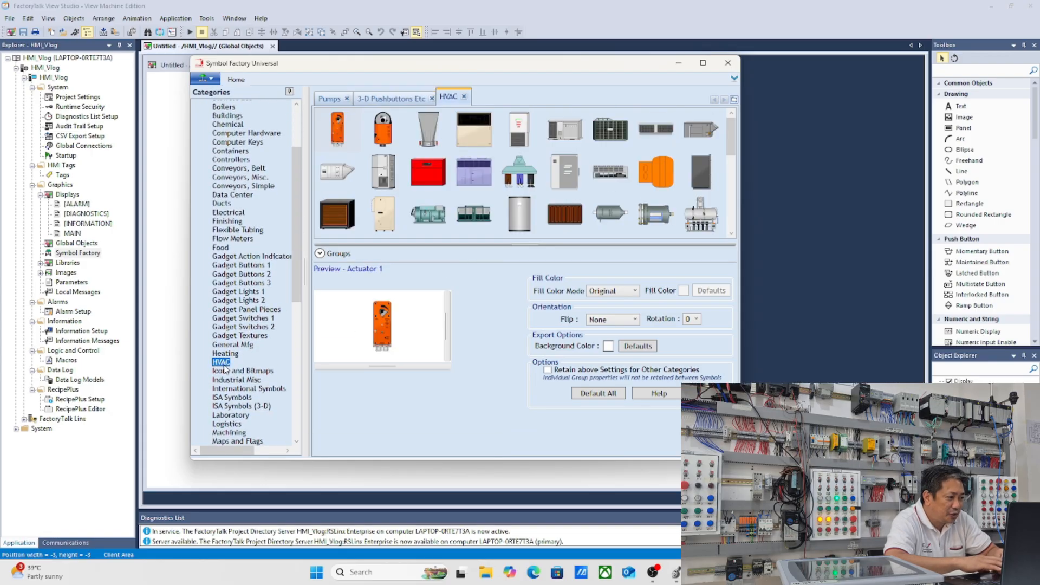
pyautogui.click(268, 319)
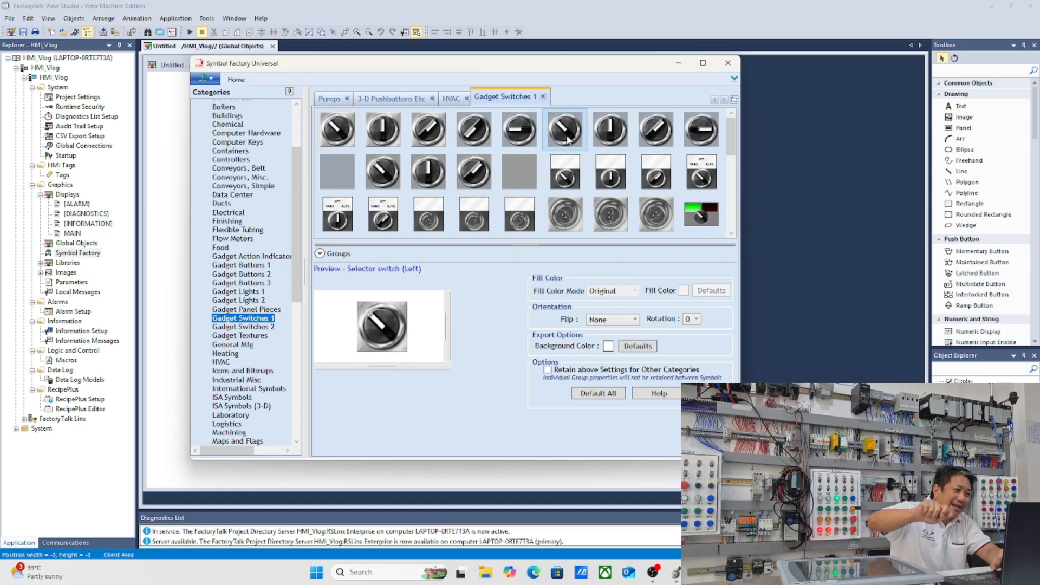
pyautogui.click(726, 65)
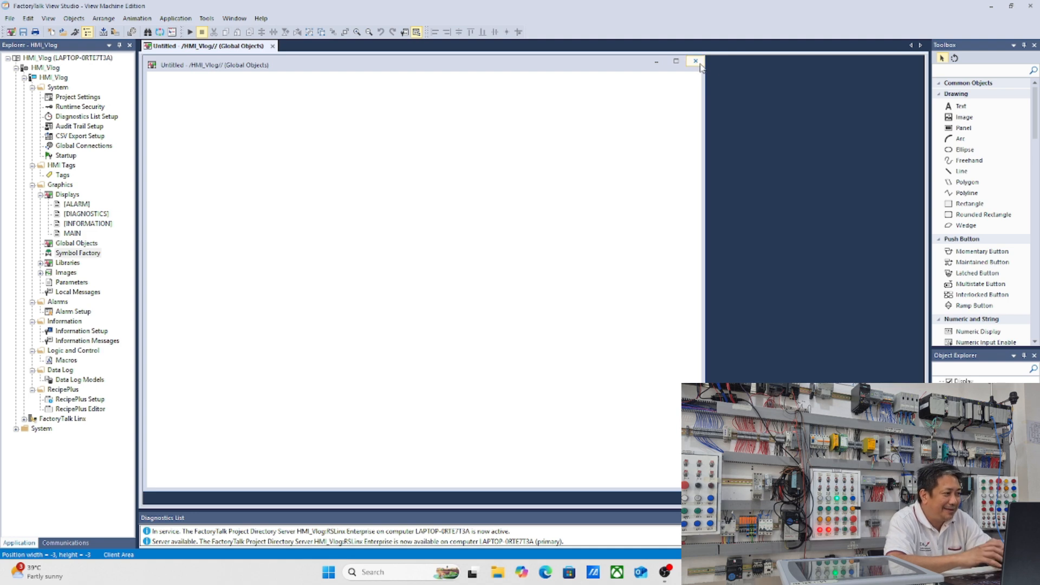
pyautogui.click(699, 63)
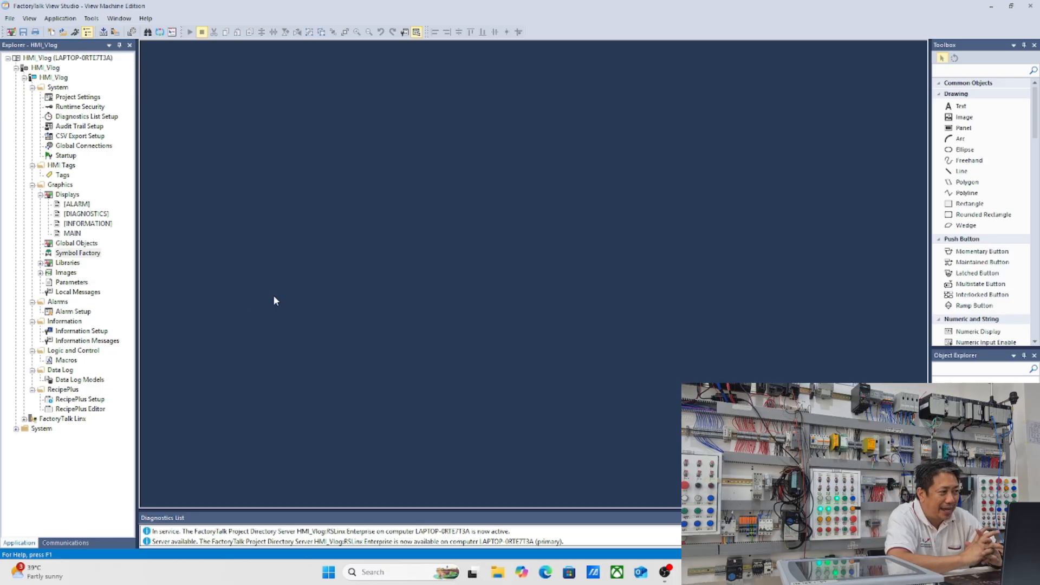
# Step: Open Communication Setup under FactoryTalk Linx and create a new runtime configuration
pyautogui.click(23, 420)
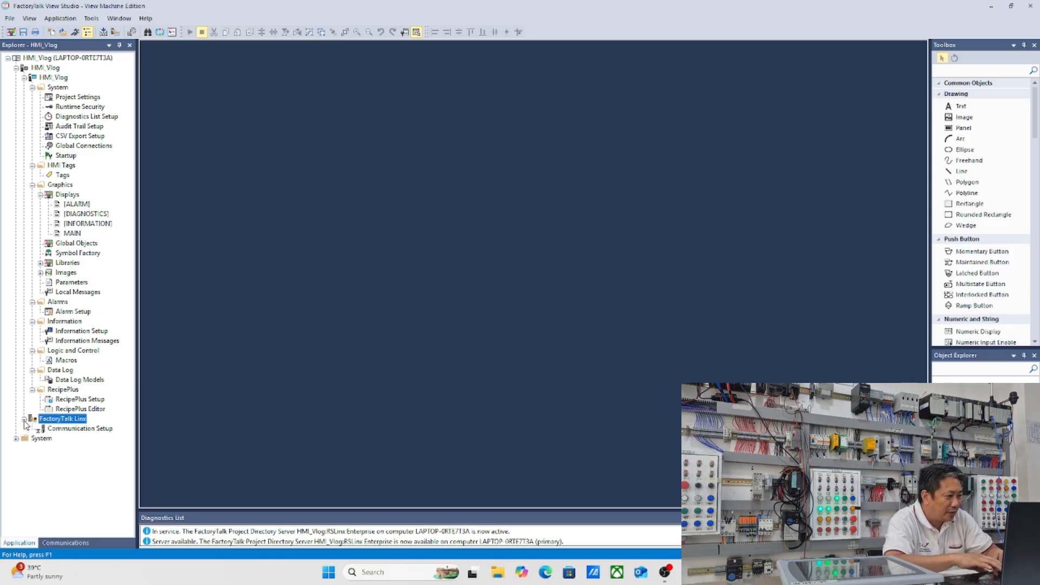
pyautogui.doubleClick(56, 430)
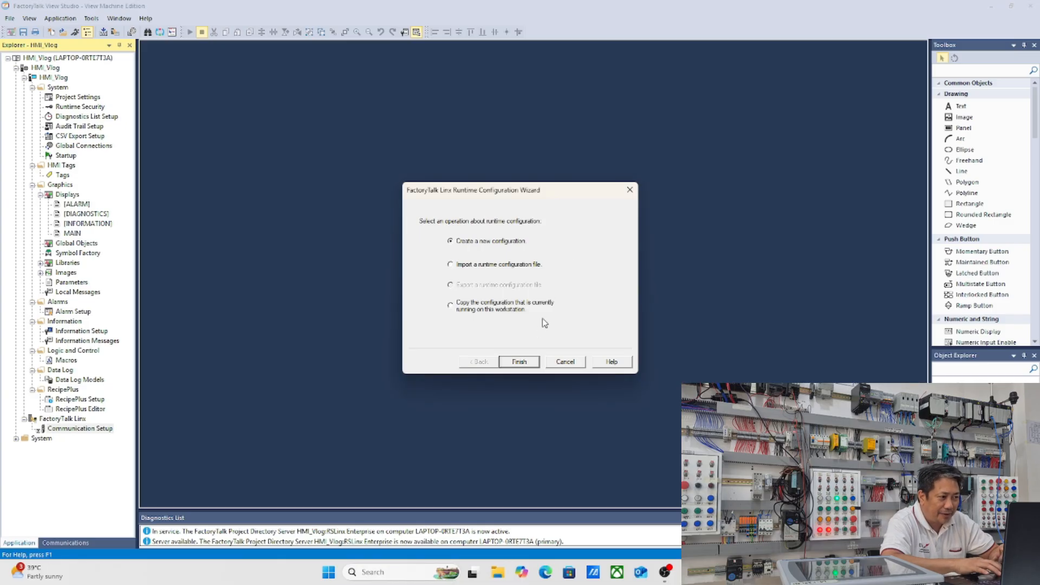
pyautogui.click(519, 362)
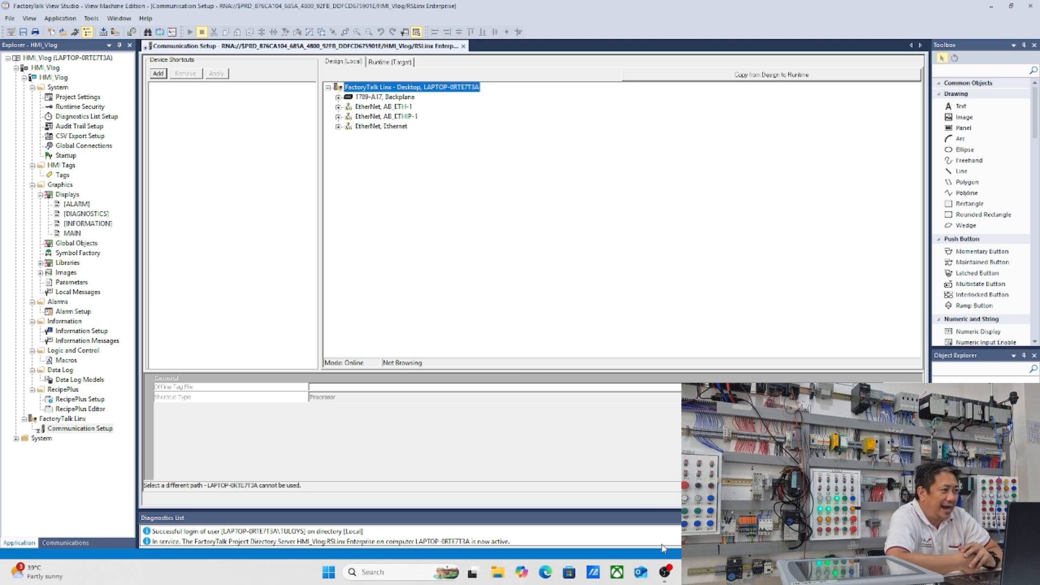
pyautogui.click(689, 572)
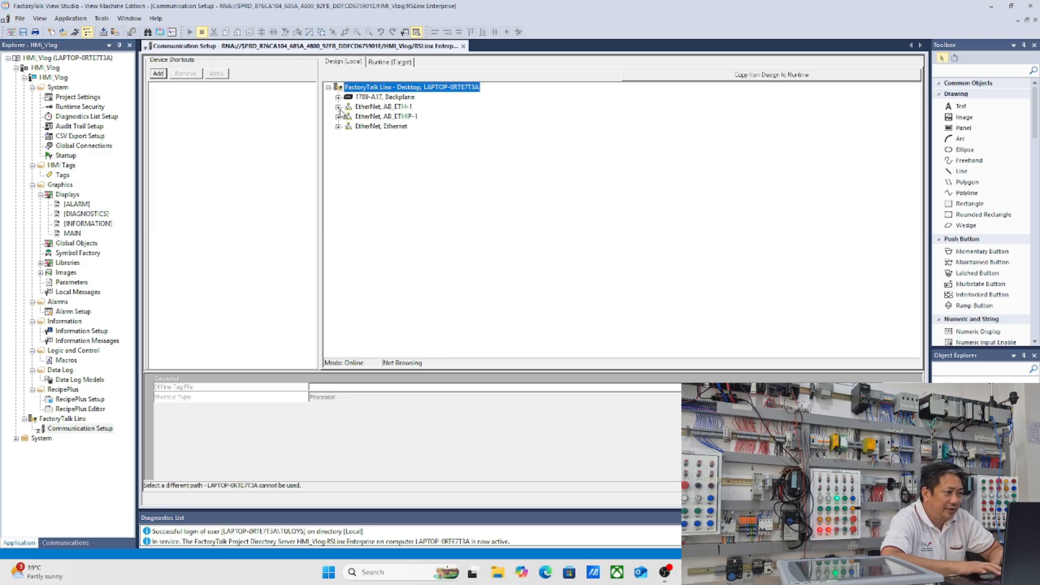
pyautogui.rightClick(373, 99)
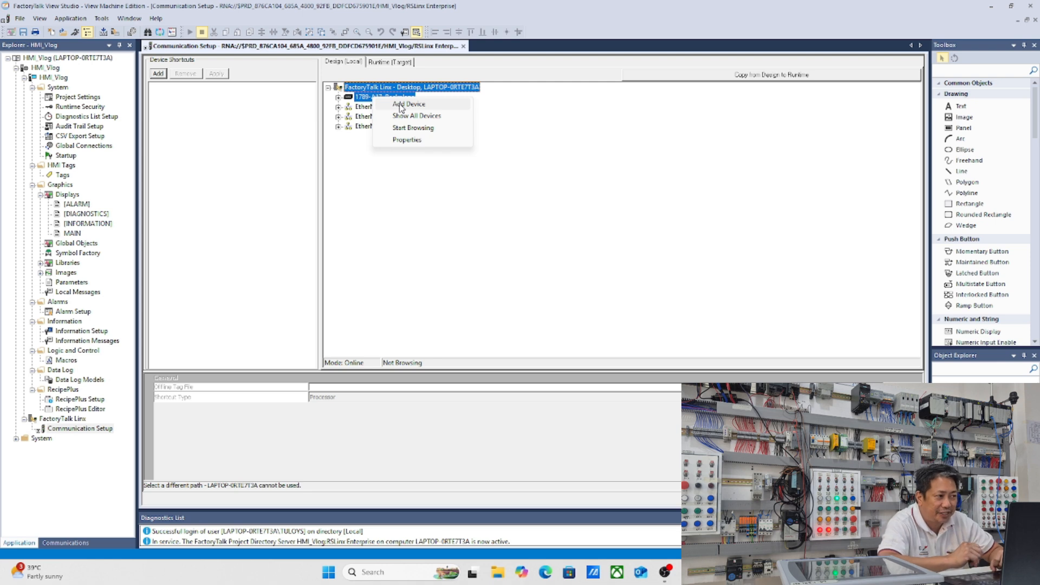
pyautogui.click(421, 237)
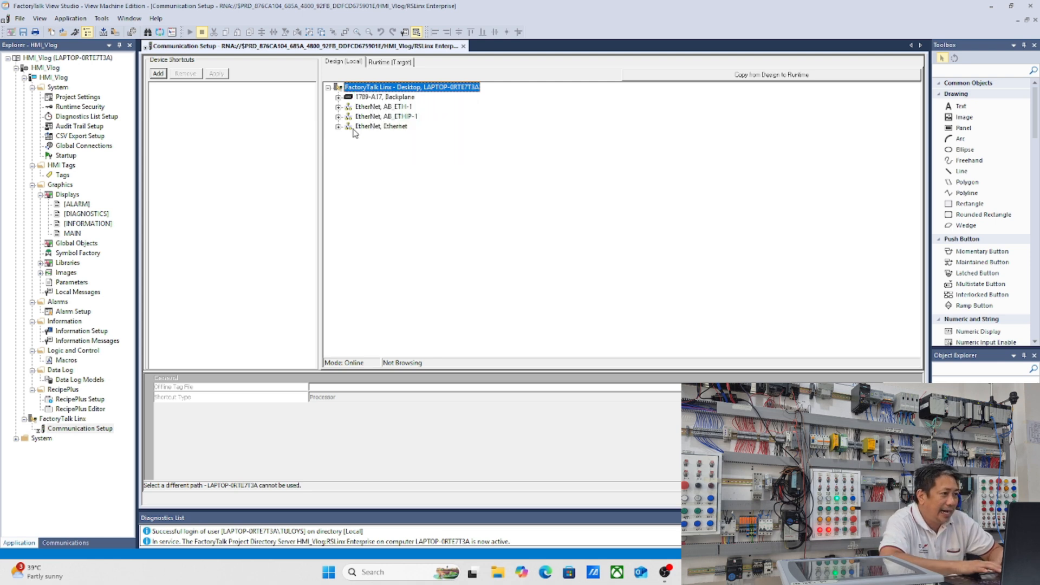
# Step: Browse EtherNet AB_ETHIP-1 through the 1756-EN2TR at 192.168.1.10 and its backplane, and select the 1756-L71 controller in slot 0
pyautogui.click(338, 117)
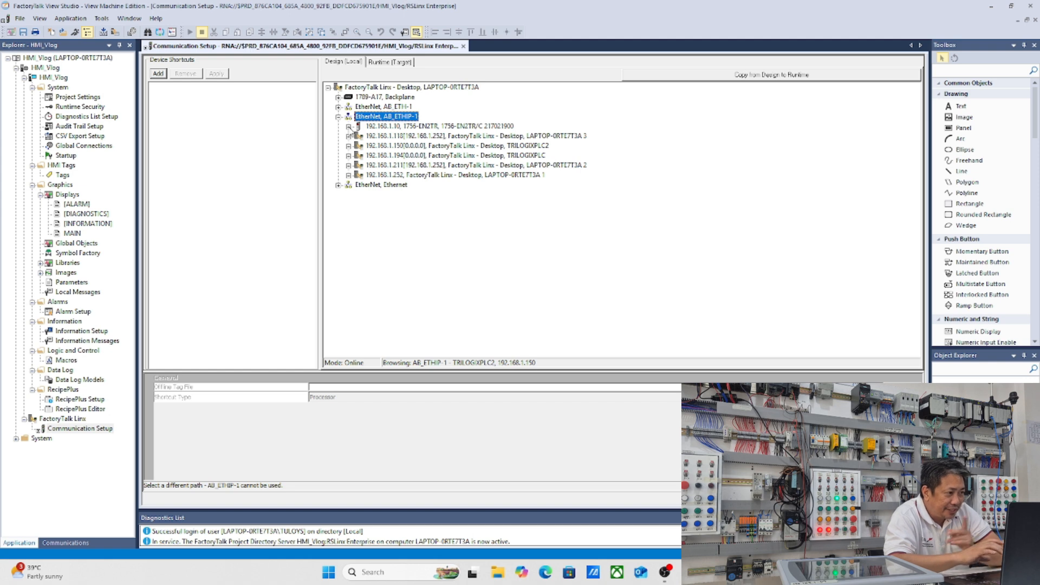
pyautogui.click(349, 126)
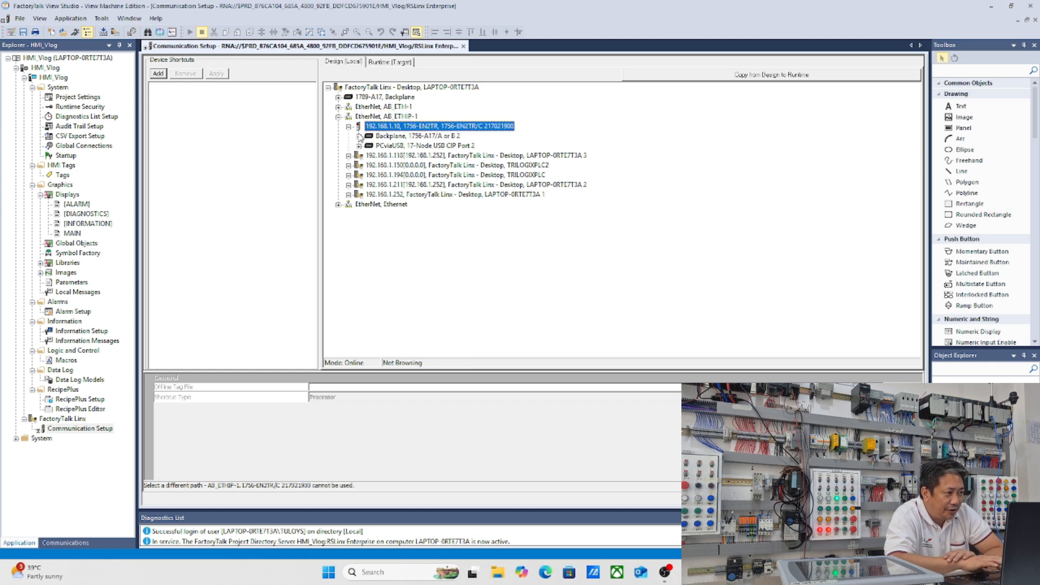
pyautogui.click(360, 136)
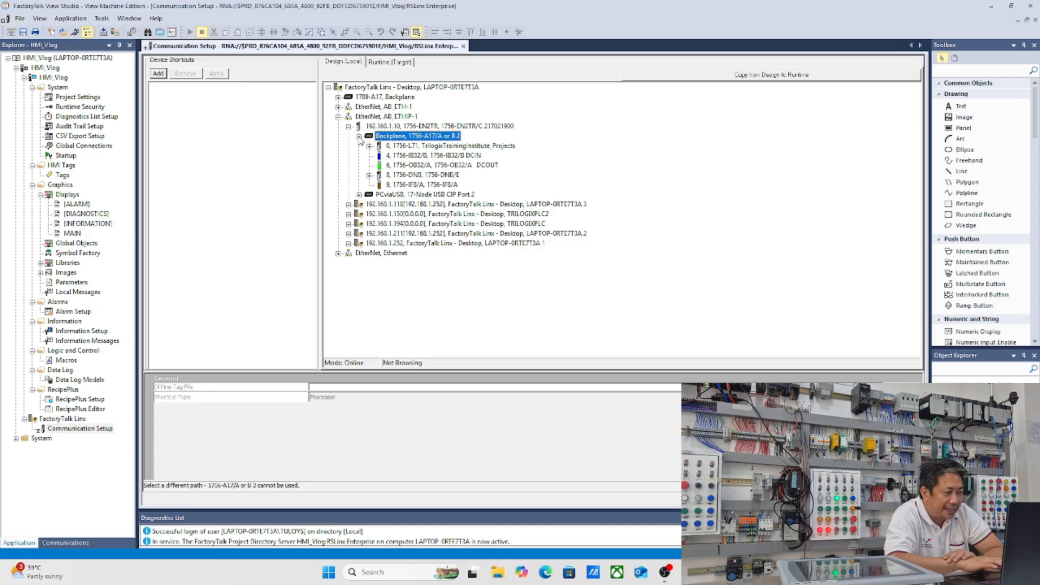
pyautogui.click(430, 147)
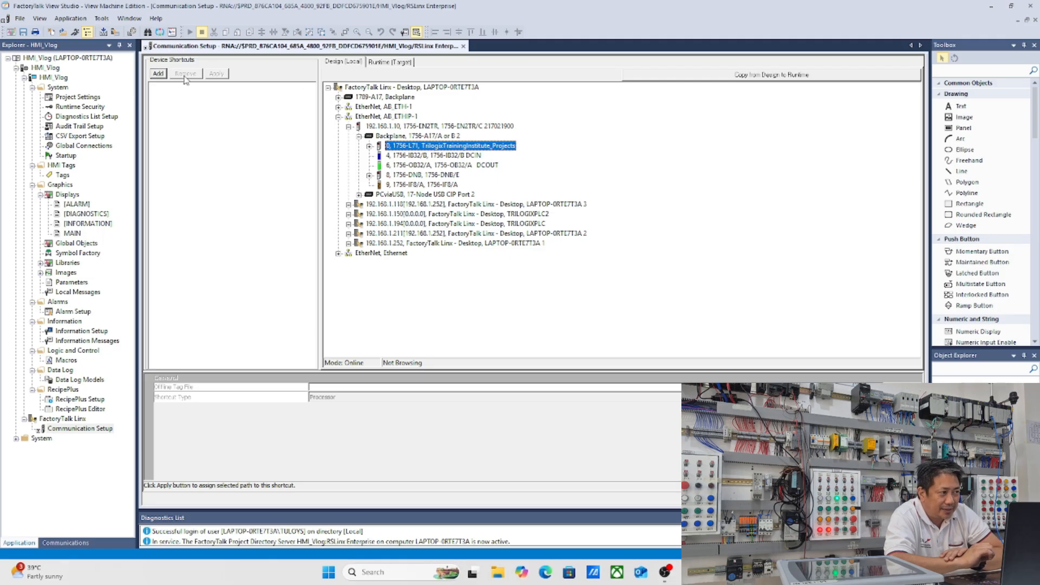
# Step: Add a device shortcut named vlog_com
pyautogui.click(158, 74)
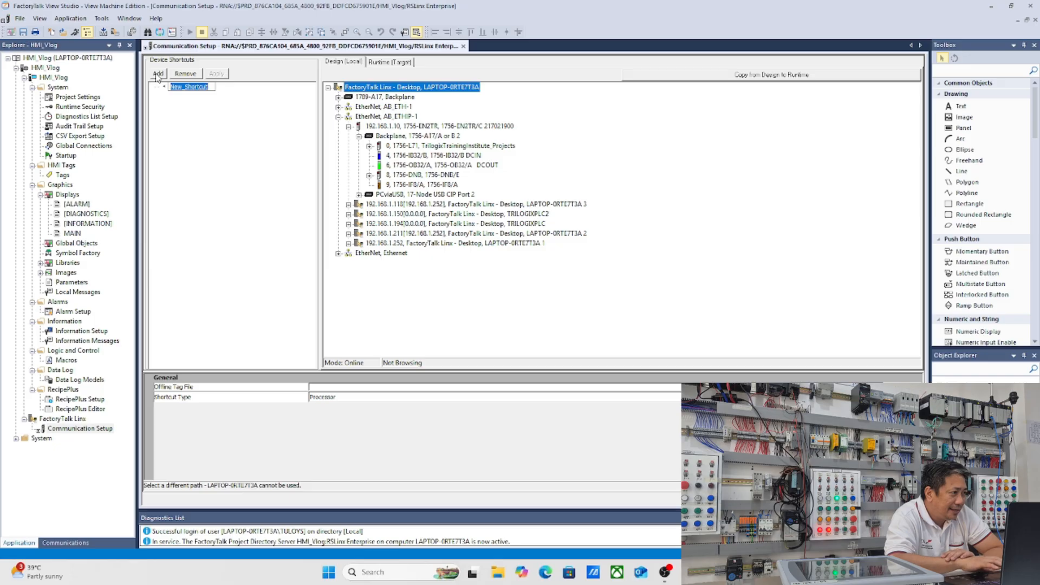
pyautogui.write('vlo')
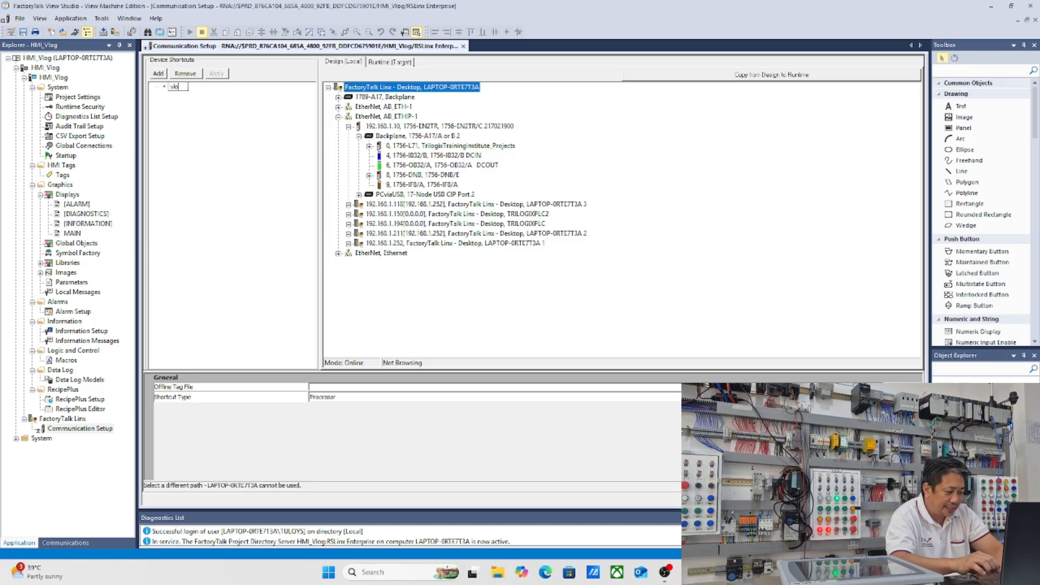
pyautogui.write('g')
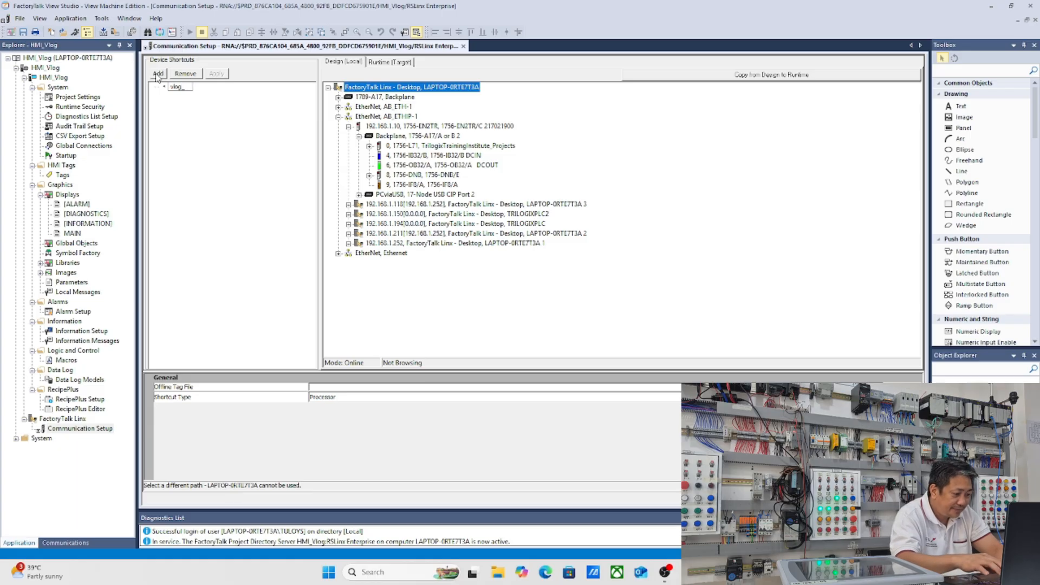
pyautogui.write('_com')
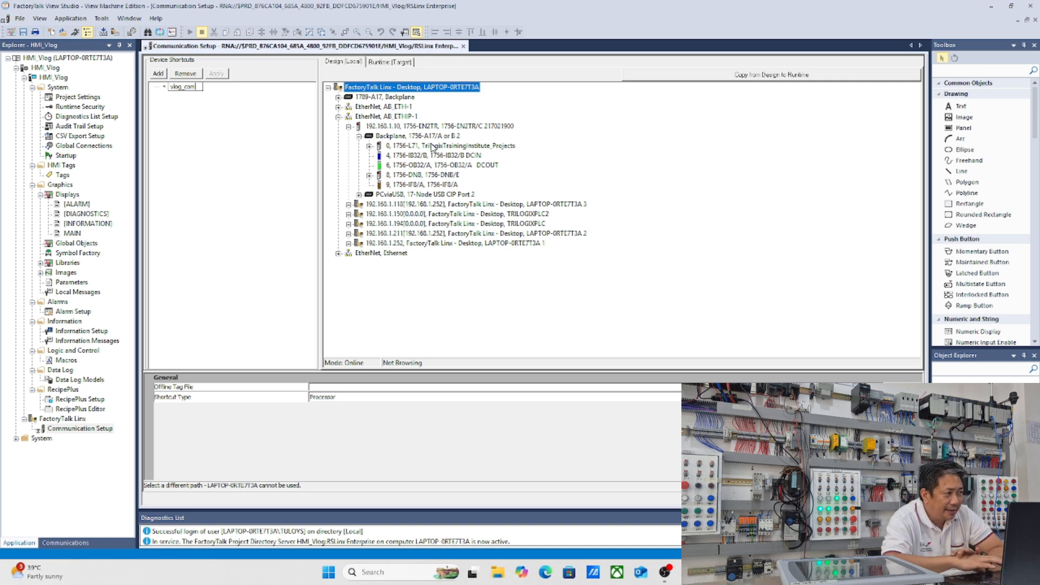
# Step: Assign the vlog_com shortcut to the 1756-L71 controller in slot 0, save the change, and close the verifier and Communication Setup
pyautogui.click(431, 146)
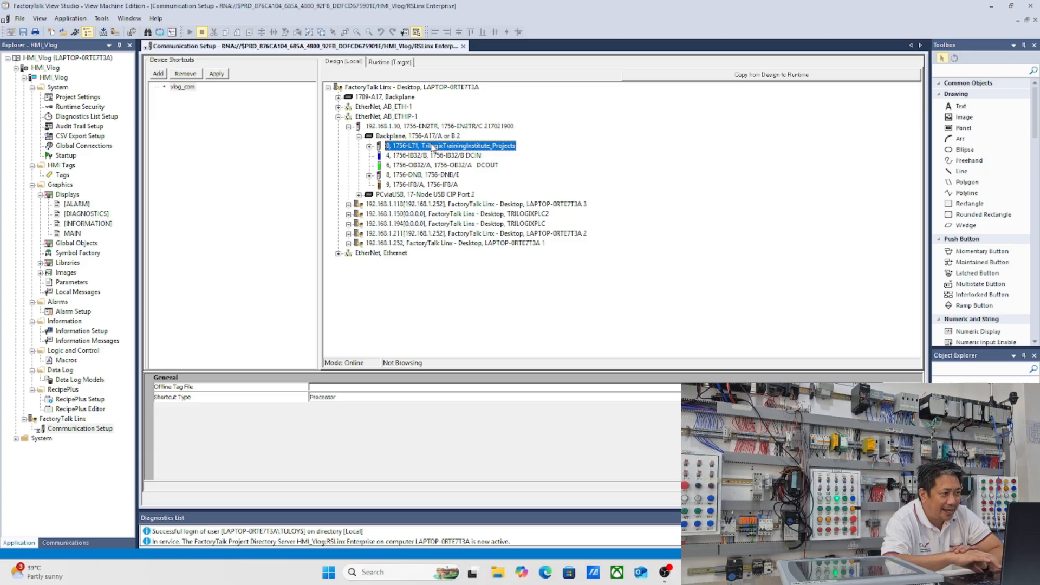
pyautogui.click(216, 74)
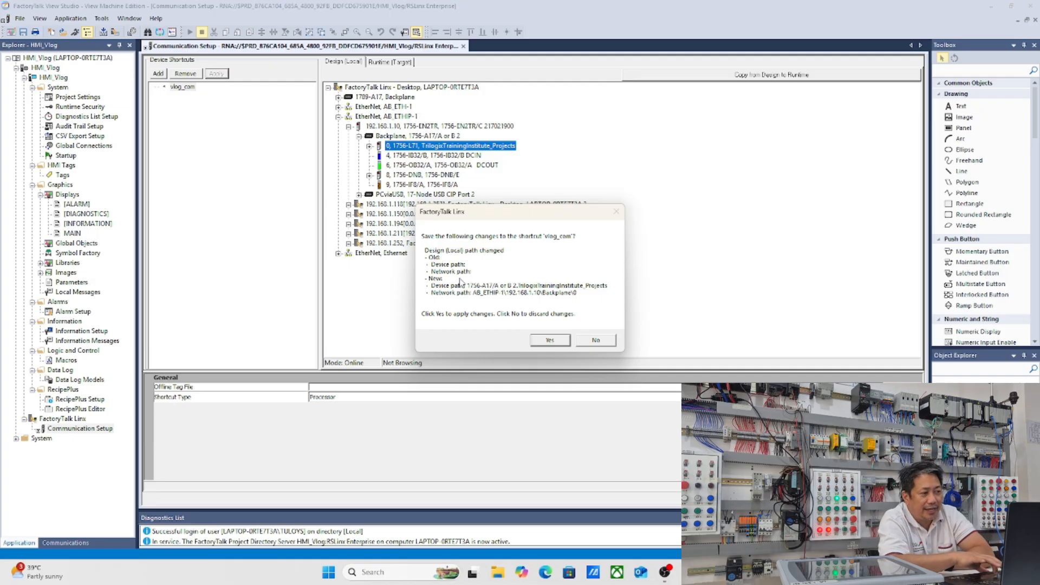
pyautogui.click(548, 342)
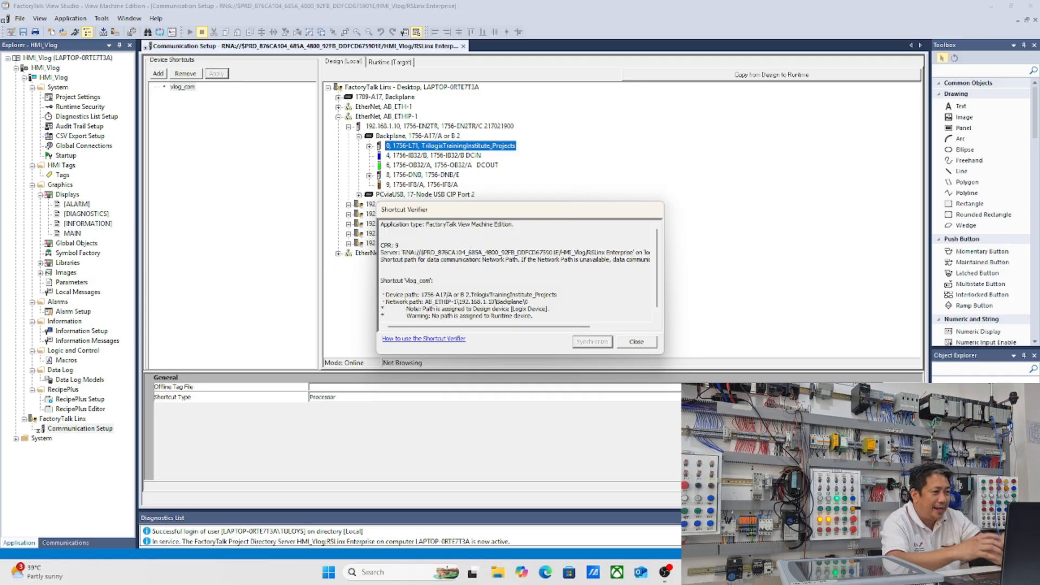
pyautogui.click(638, 341)
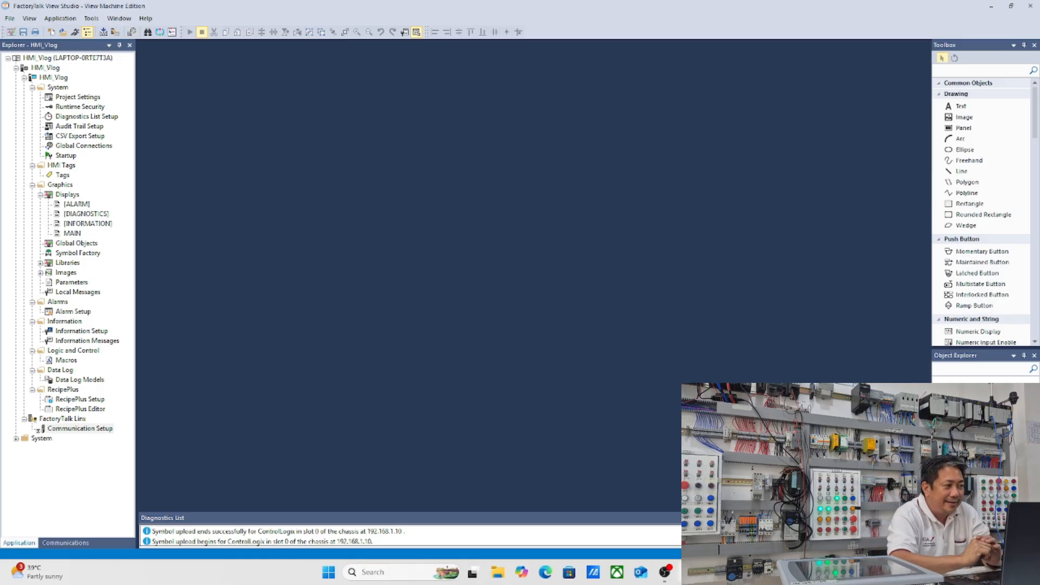
# Step: Check the controller's routine names in Logix Designer, and duplicate the MAIN display as Monitoring System in FactoryTalk View Studio
pyautogui.hotkey('alt', 'Tab')
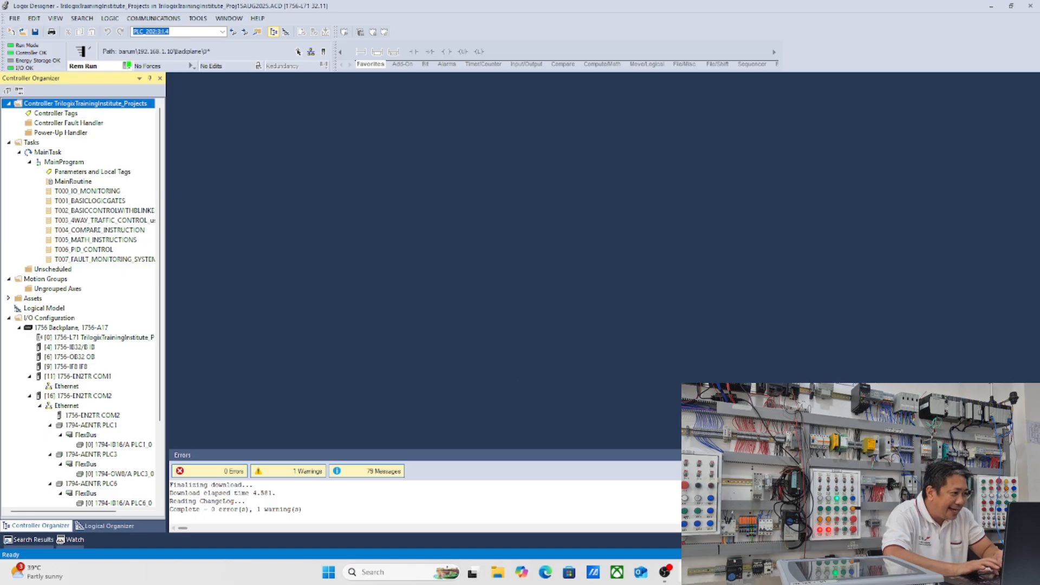
pyautogui.click(713, 572)
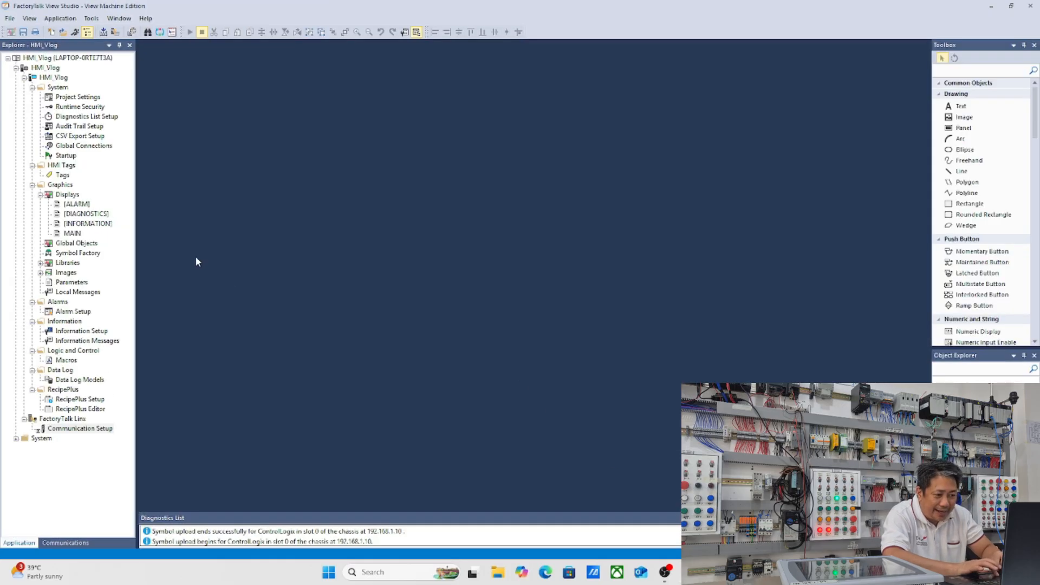
pyautogui.click(73, 235)
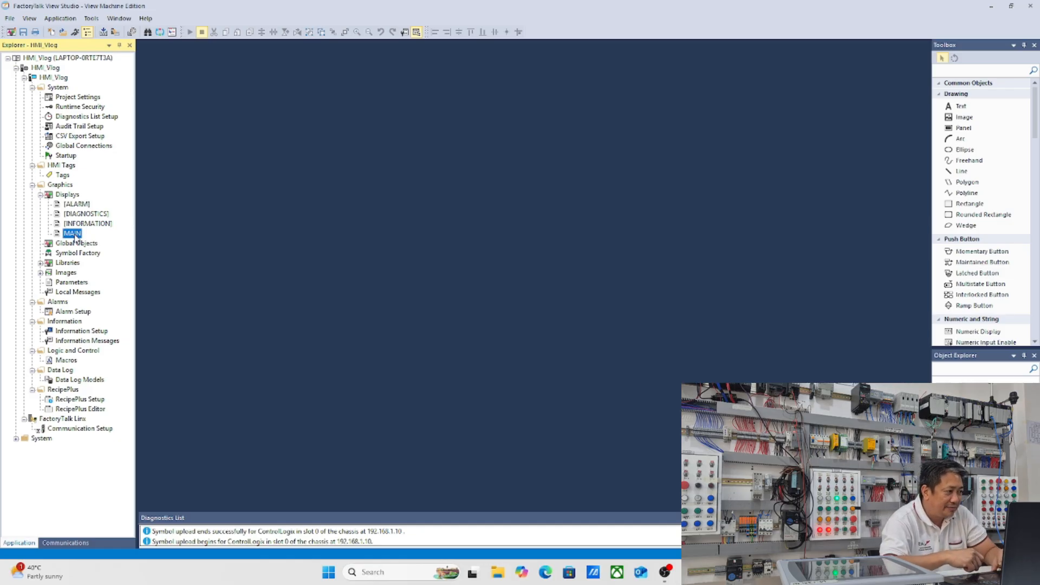
pyautogui.rightClick(75, 238)
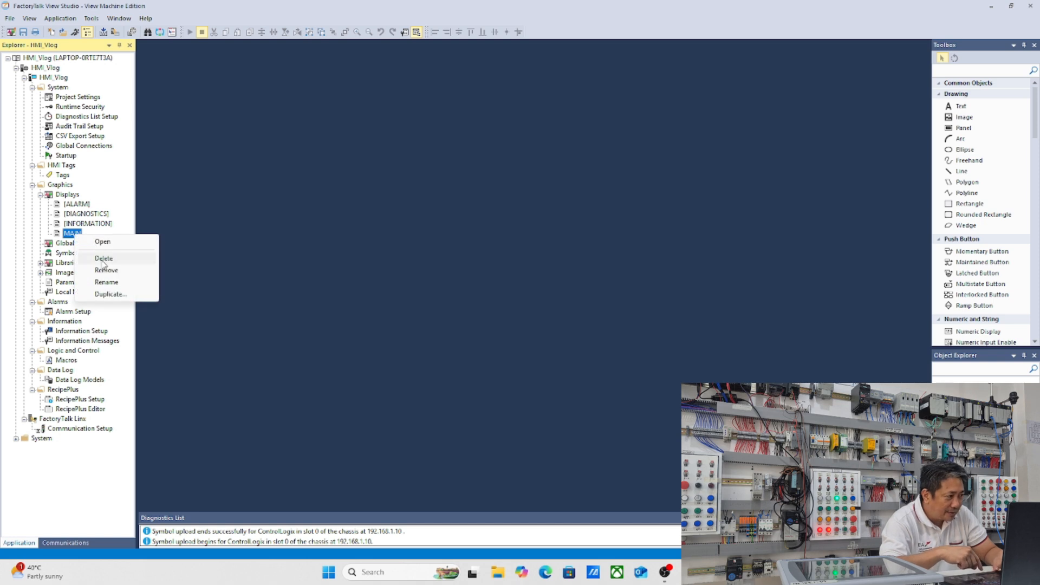
pyautogui.click(111, 295)
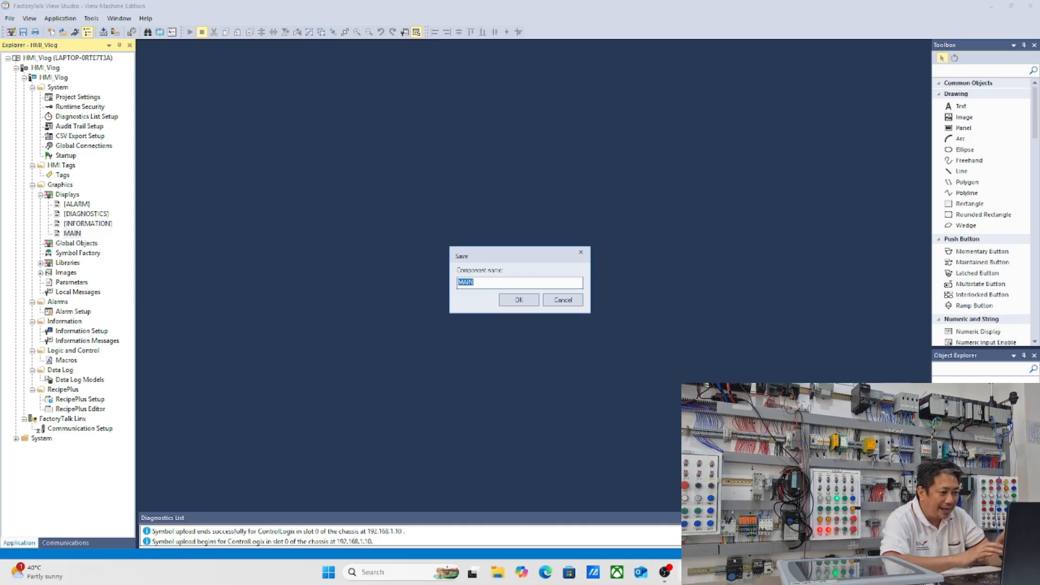
pyautogui.click(689, 573)
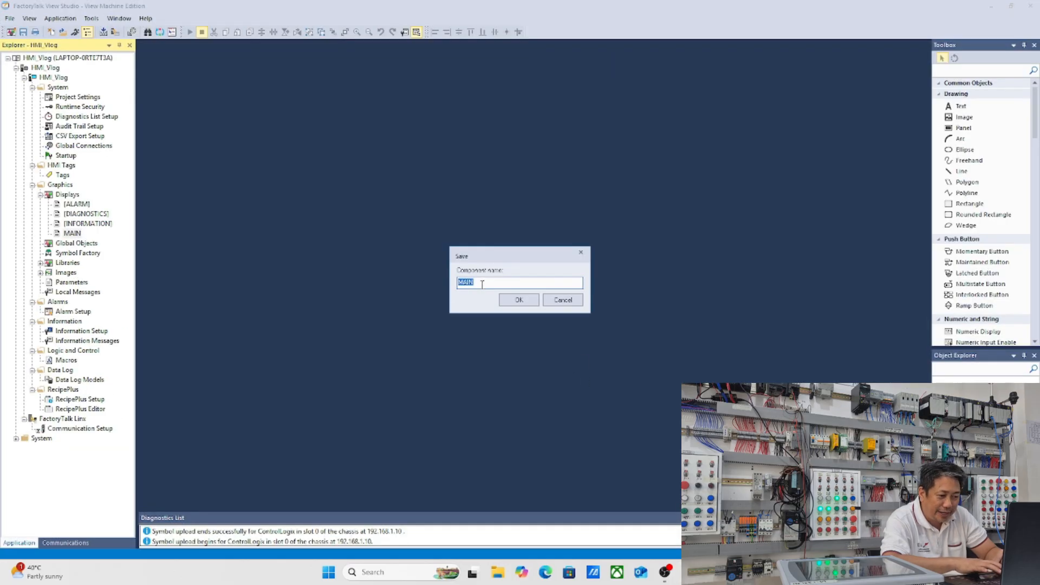
pyautogui.click(476, 284)
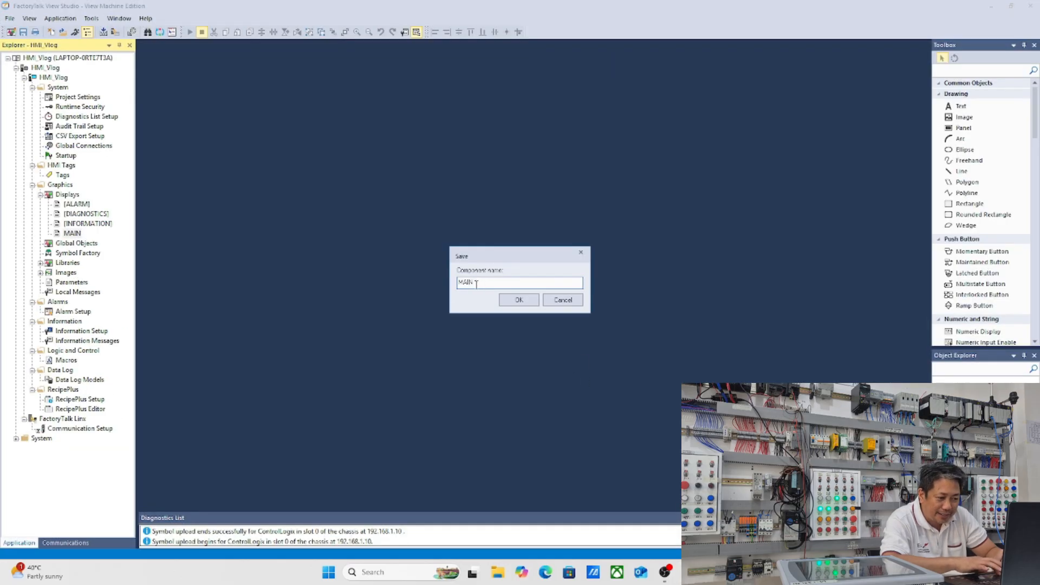
pyautogui.press('BackSpace')
pyautogui.press('BackSpace')
pyautogui.press('BackSpace')
pyautogui.press('BackSpace')
pyautogui.write('mo')
pyautogui.press('BackSpace')
pyautogui.press('BackSpace')
pyautogui.write('Mo')
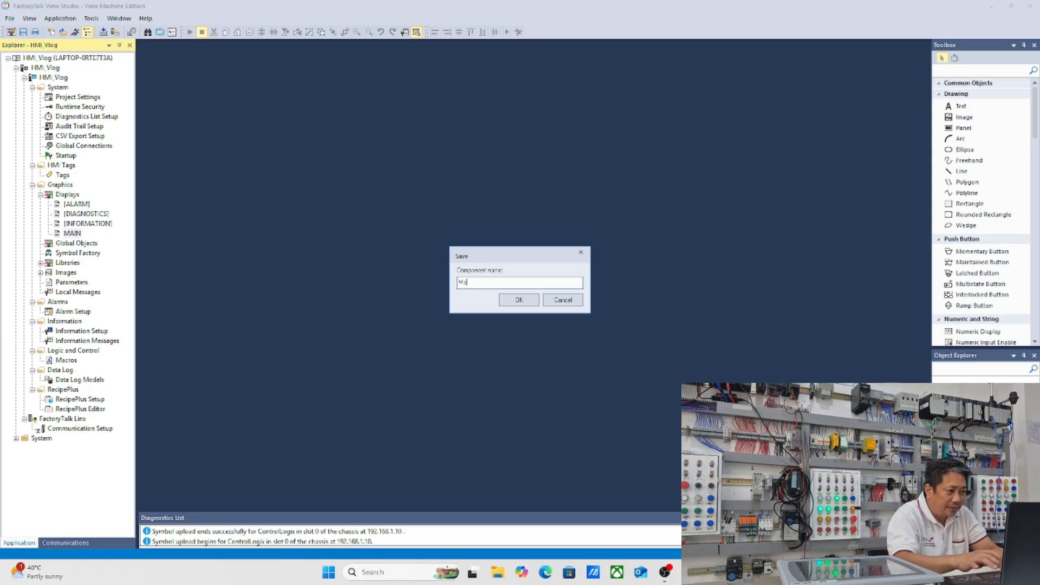
pyautogui.write('nitoring')
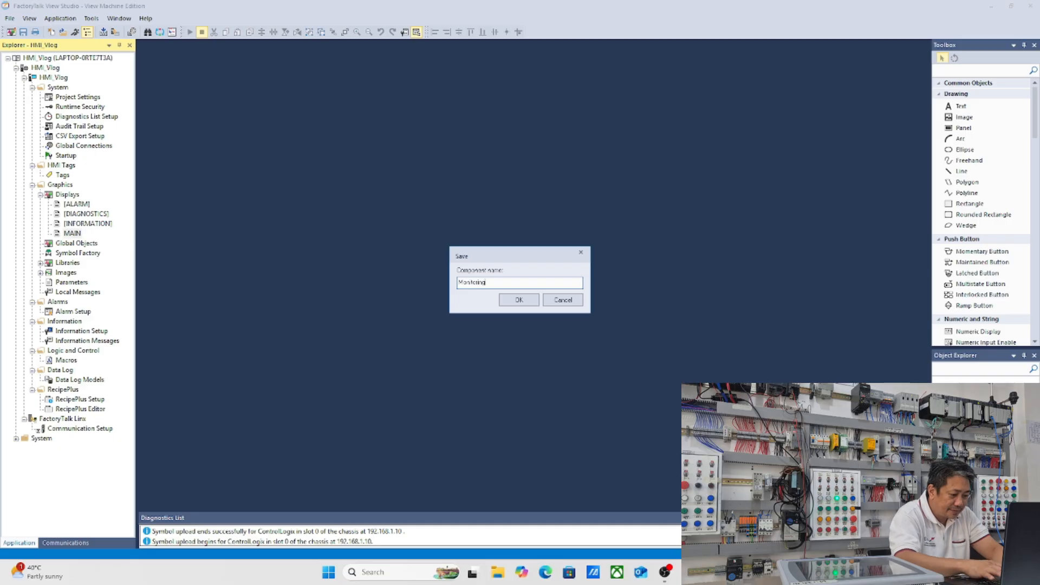
pyautogui.write(' System')
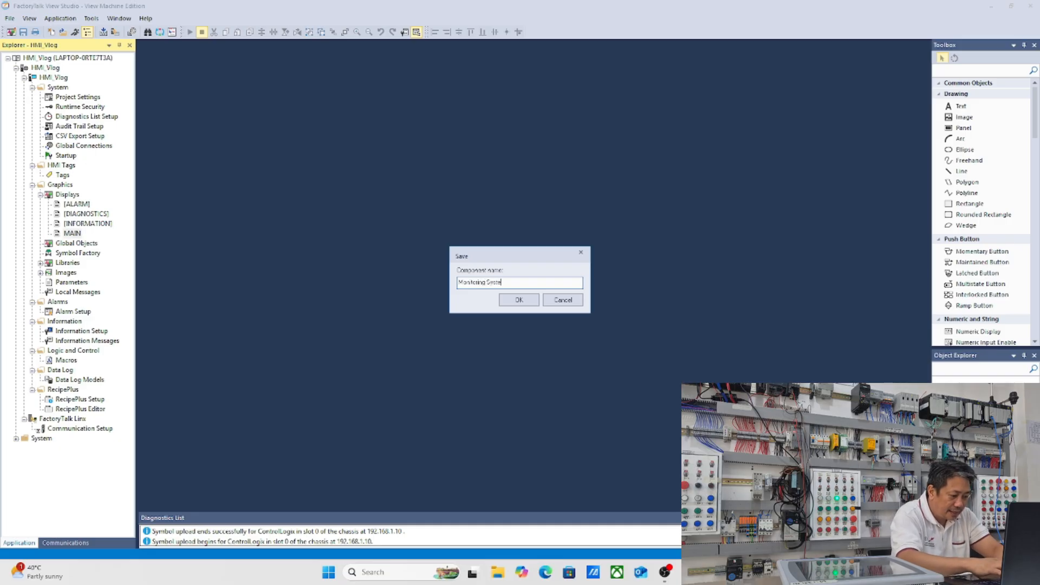
pyautogui.click(524, 300)
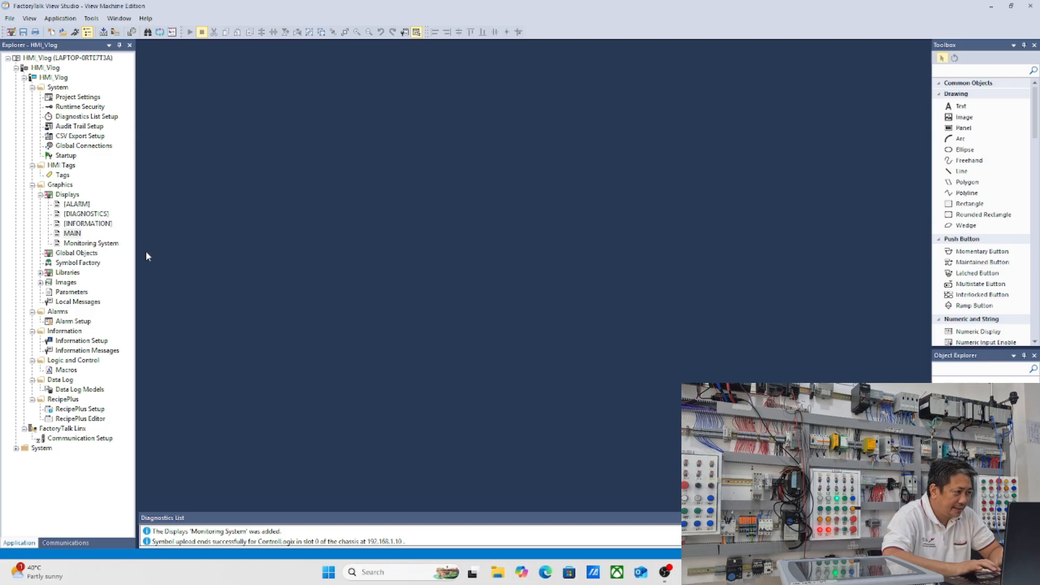
# Step: Duplicate the MAIN display as Basic Ladder Logic Gates
pyautogui.click(74, 233)
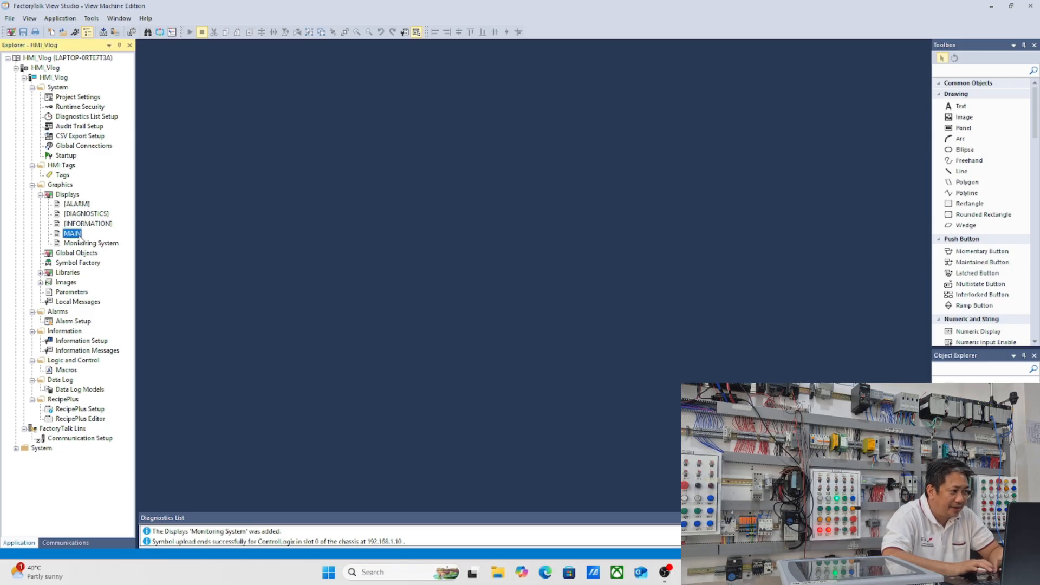
pyautogui.rightClick(80, 236)
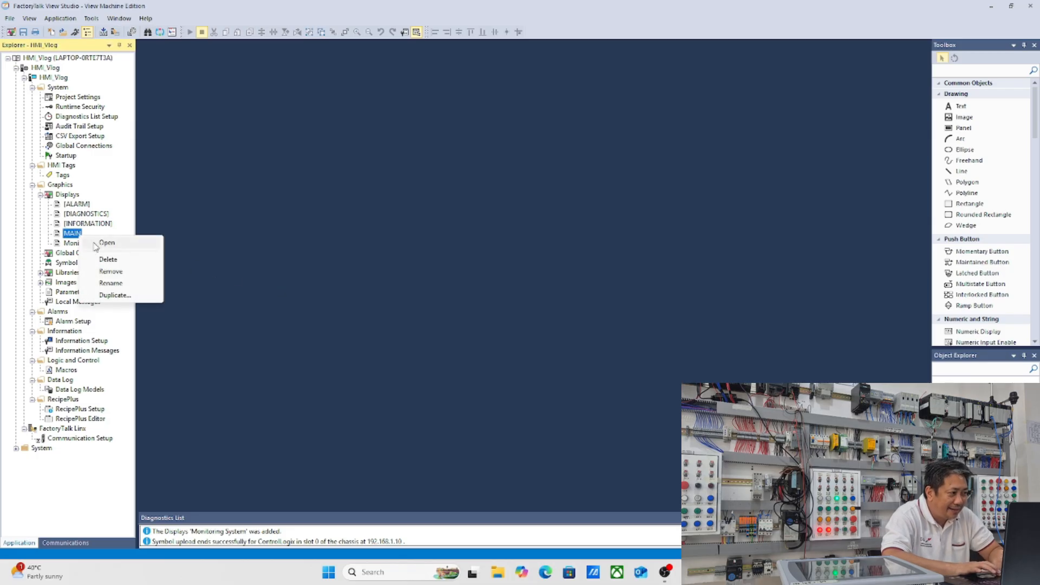
pyautogui.click(114, 296)
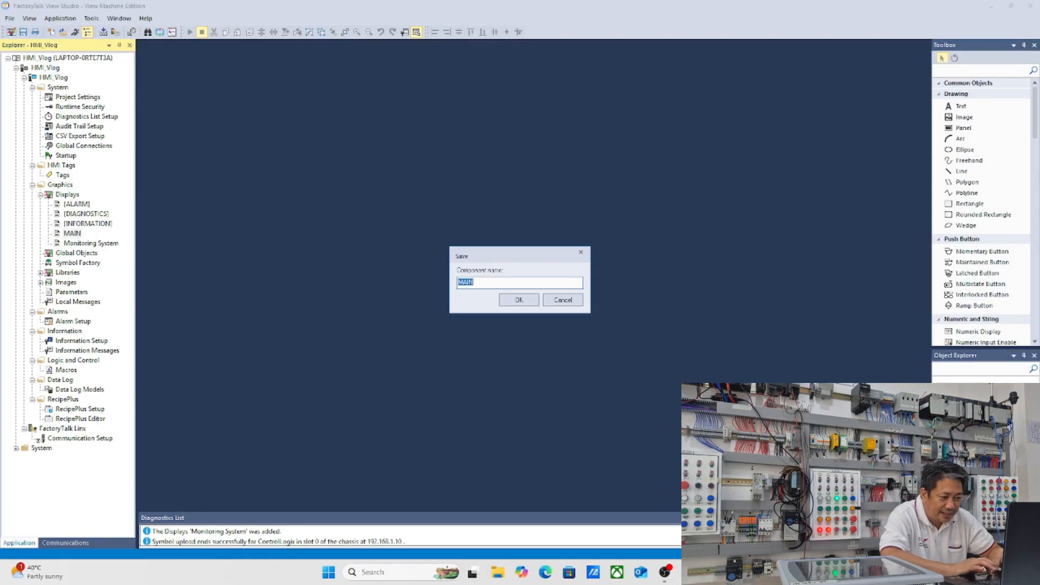
pyautogui.moveTo(493, 286); pyautogui.dragTo(425, 274)
pyautogui.write('ba')
pyautogui.press('BackSpace')
pyautogui.press('BackSpace')
pyautogui.write('basic')
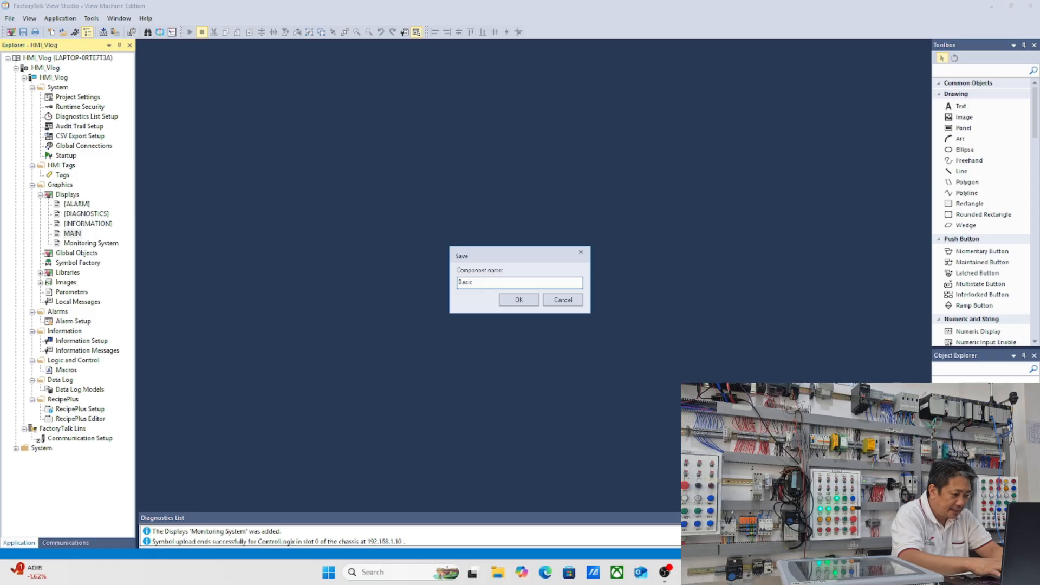
pyautogui.write(' Ladder')
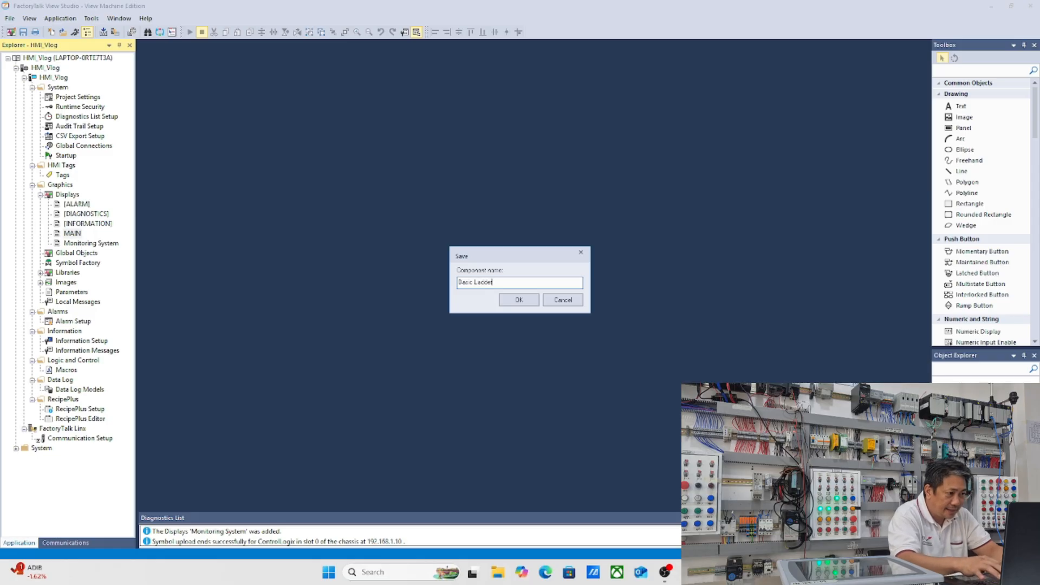
pyautogui.write(' Lo')
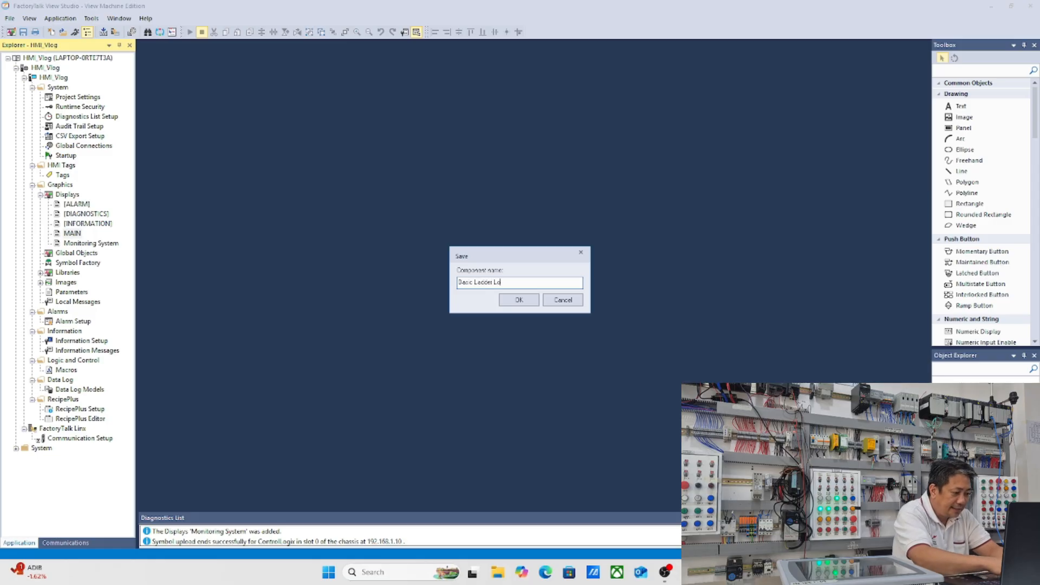
pyautogui.write('gic Gates')
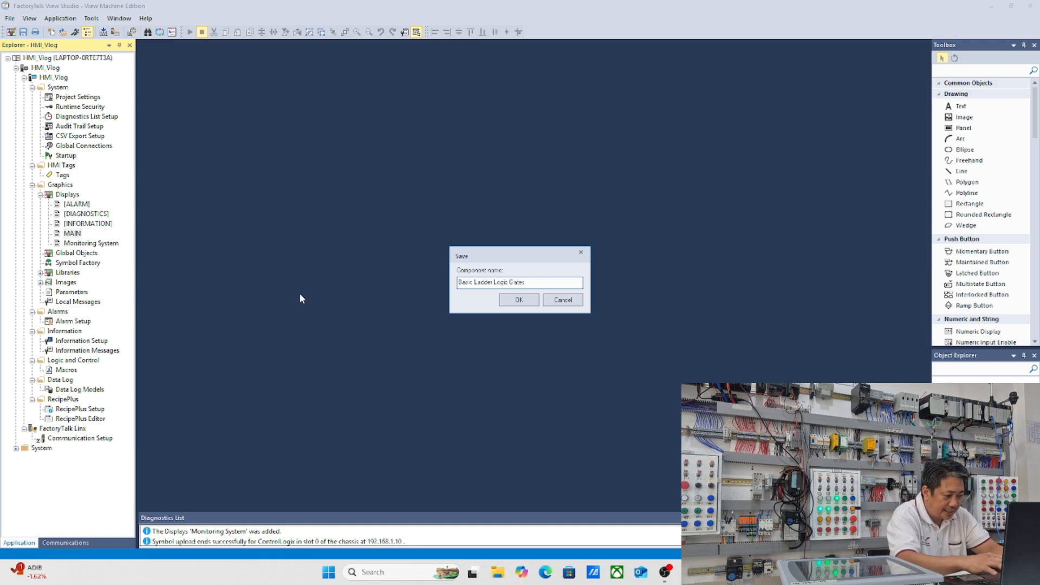
pyautogui.click(520, 300)
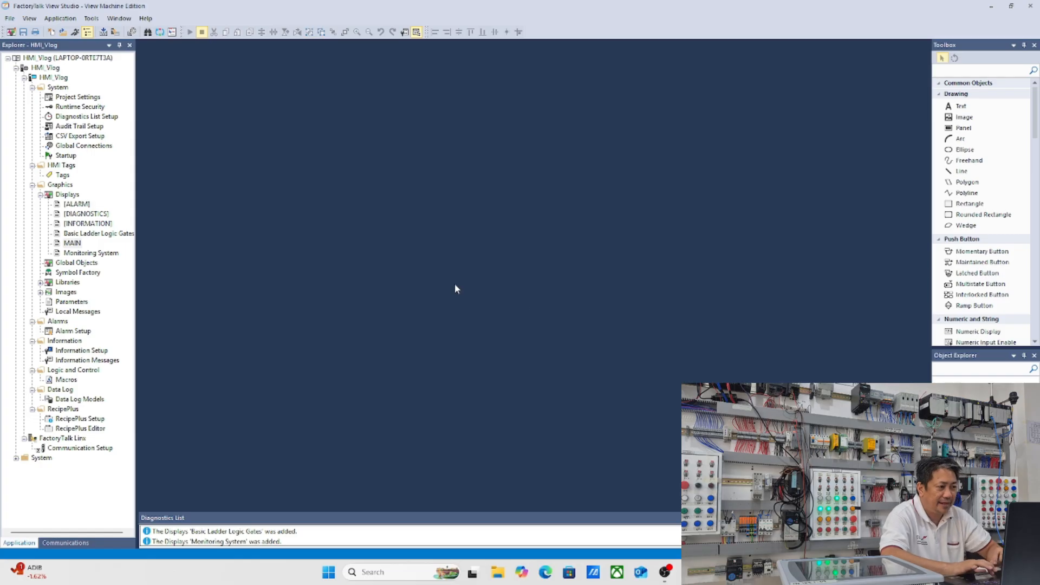
# Step: Check the routine names in Logix Designer, and duplicate the MAIN display as Motor Control in FactoryTalk View Studio
pyautogui.rightClick(76, 245)
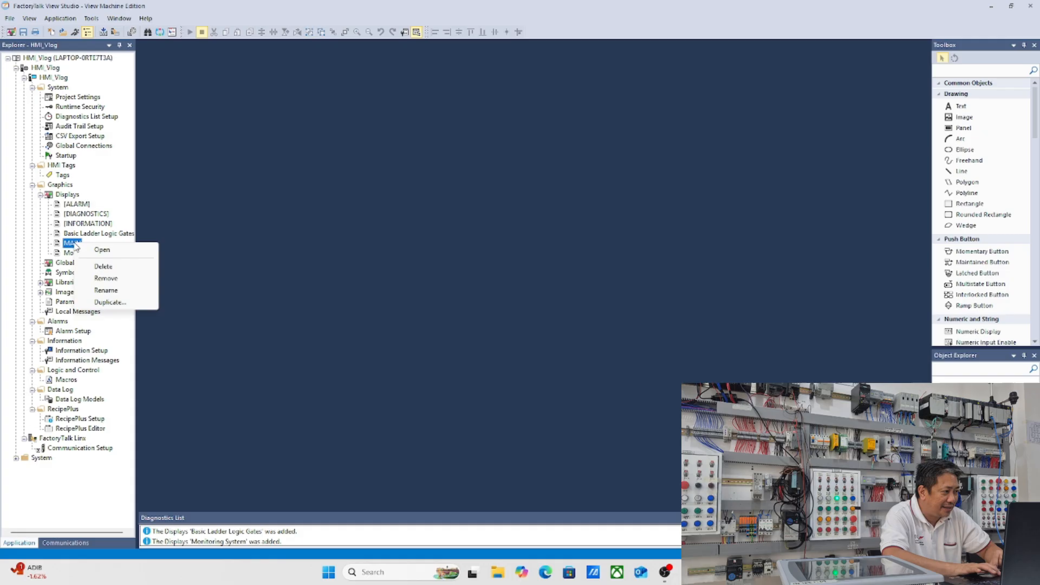
pyautogui.click(110, 302)
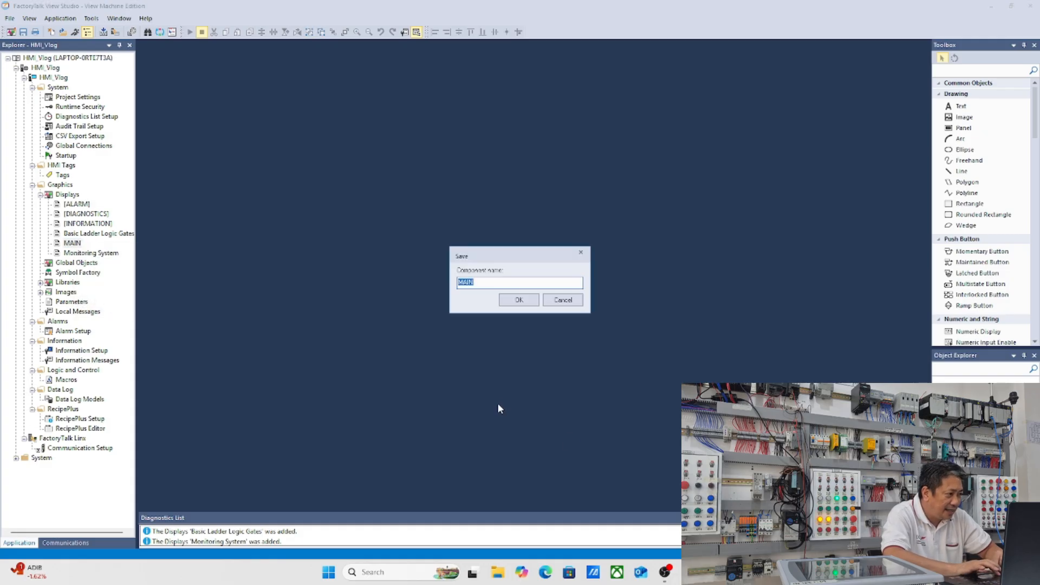
pyautogui.click(689, 573)
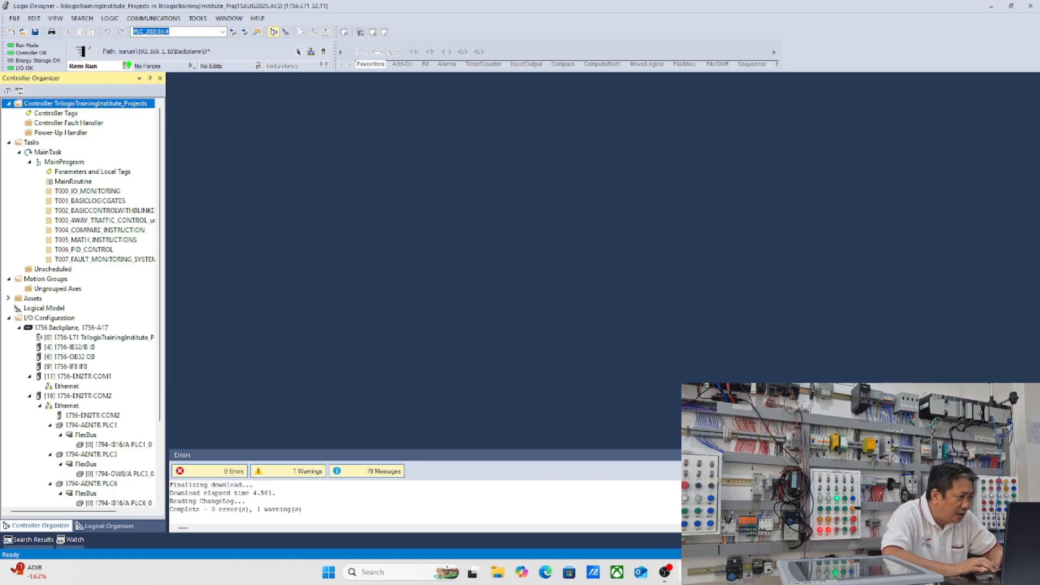
pyautogui.hotkey('alt', 'Tab')
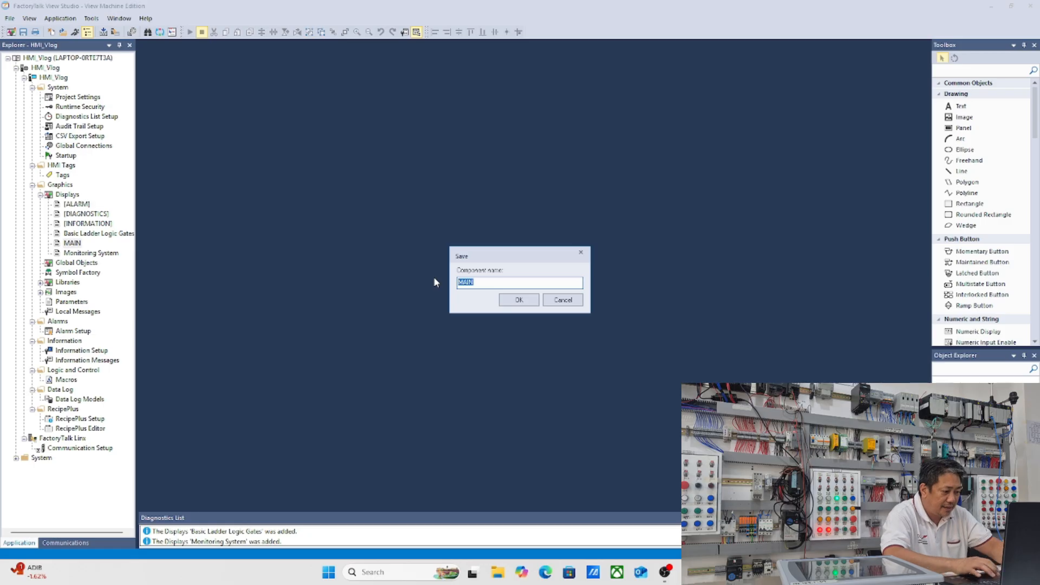
pyautogui.write('Motor')
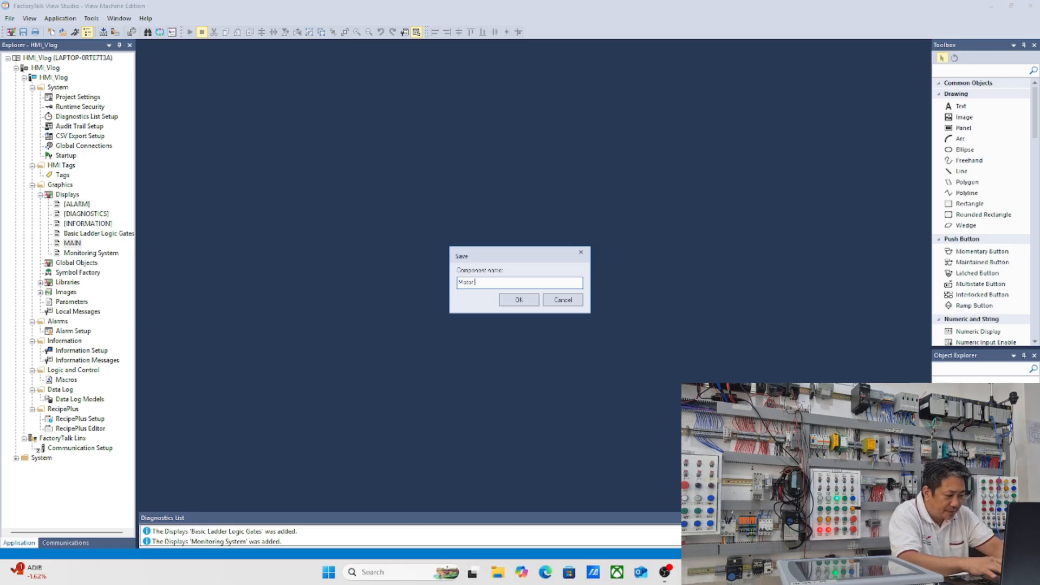
pyautogui.write(' Control')
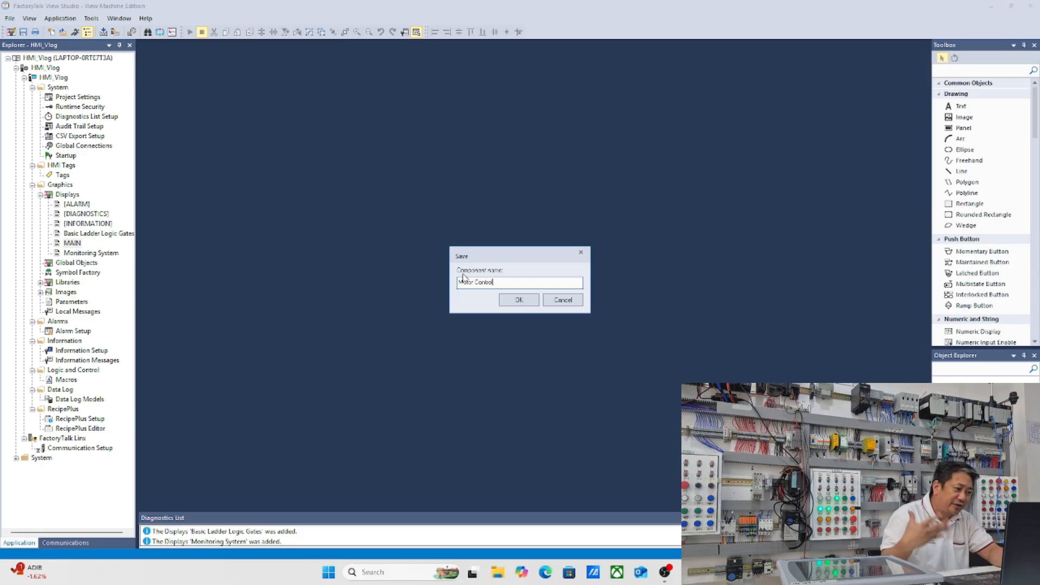
pyautogui.click(530, 302)
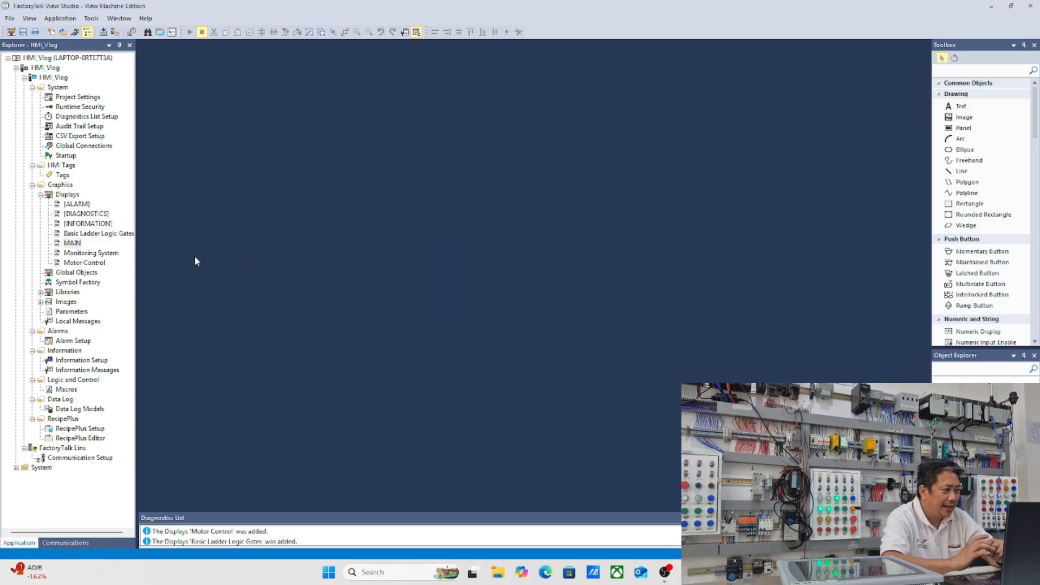
# Step: Duplicate the MAIN display as 4 Way Traffic Light
pyautogui.click(75, 244)
pyautogui.rightClick(77, 245)
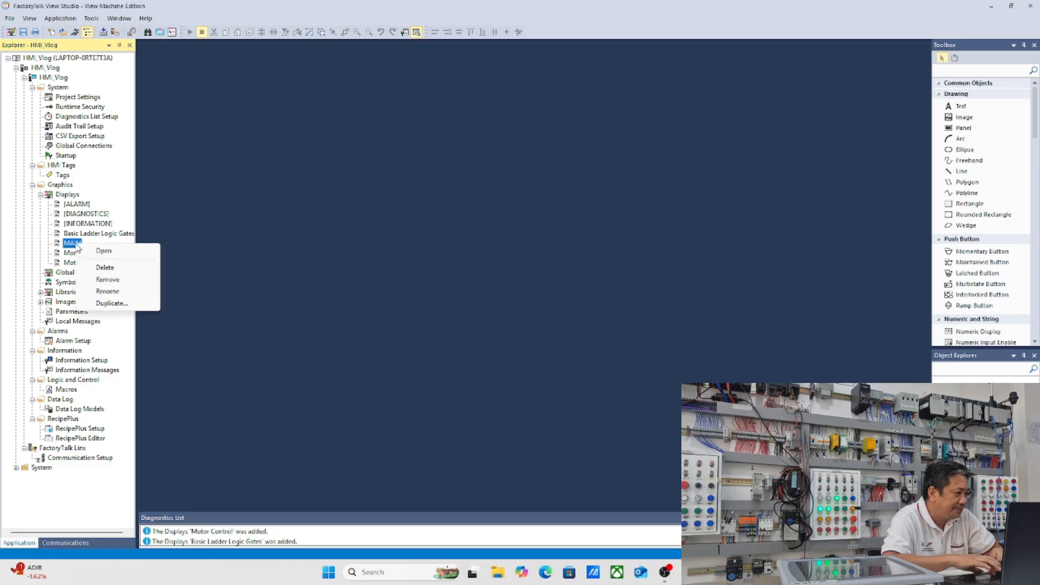
pyautogui.click(112, 303)
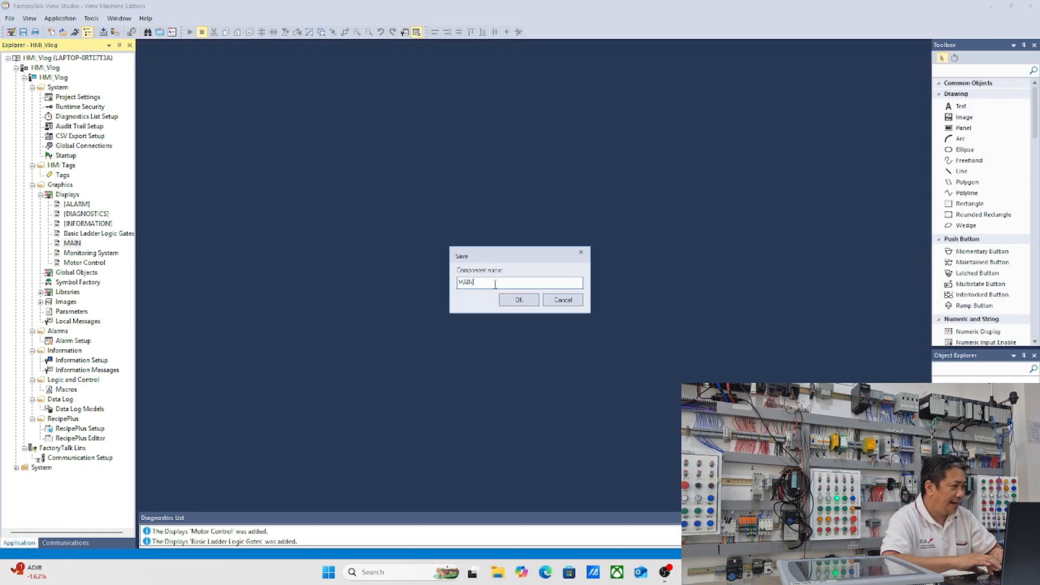
pyautogui.write('4')
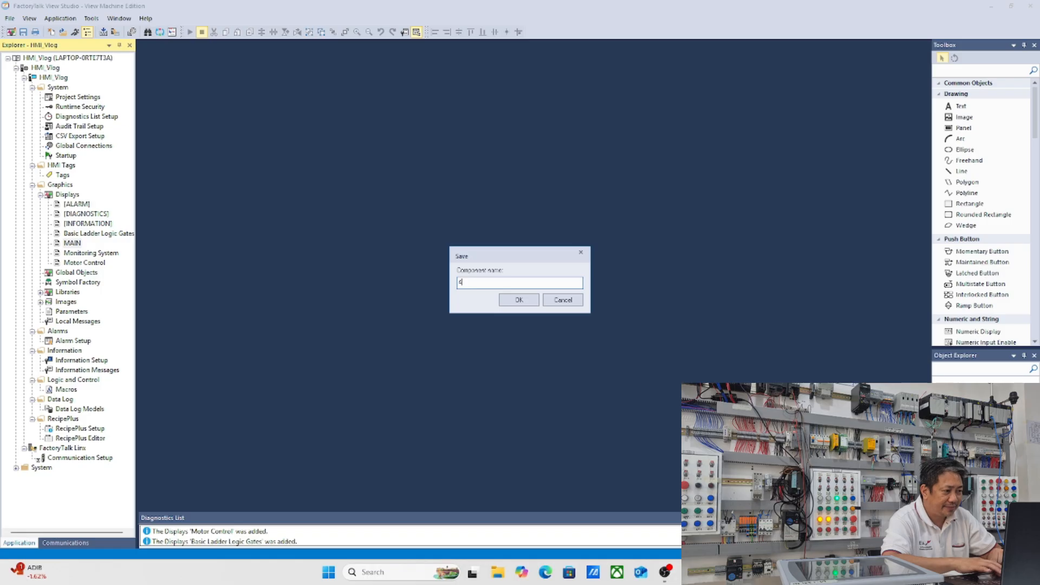
pyautogui.write(' way')
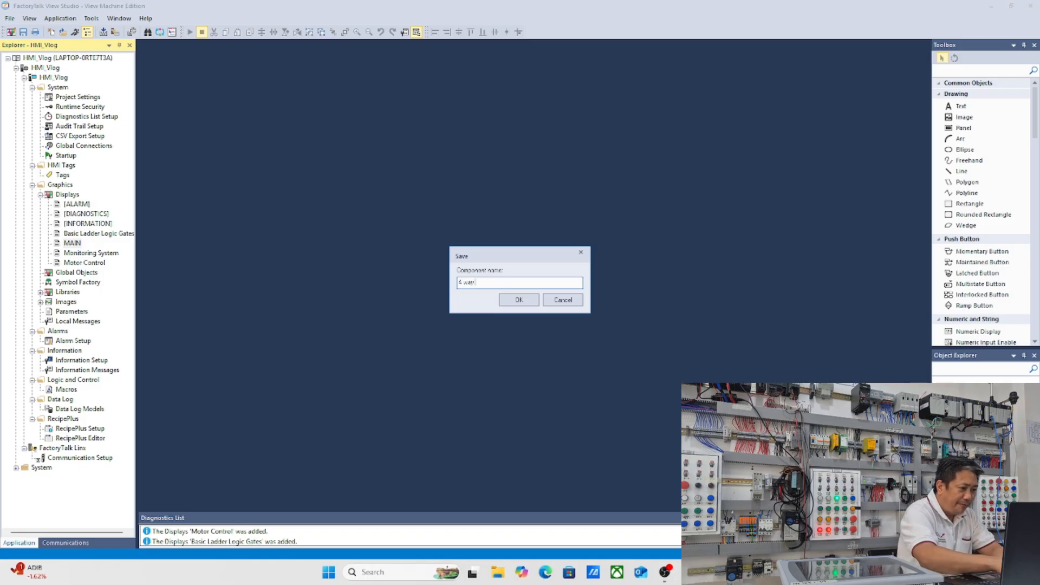
pyautogui.press('BackSpace')
pyautogui.press('BackSpace')
pyautogui.press('BackSpace')
pyautogui.press('BackSpace')
pyautogui.write('W')
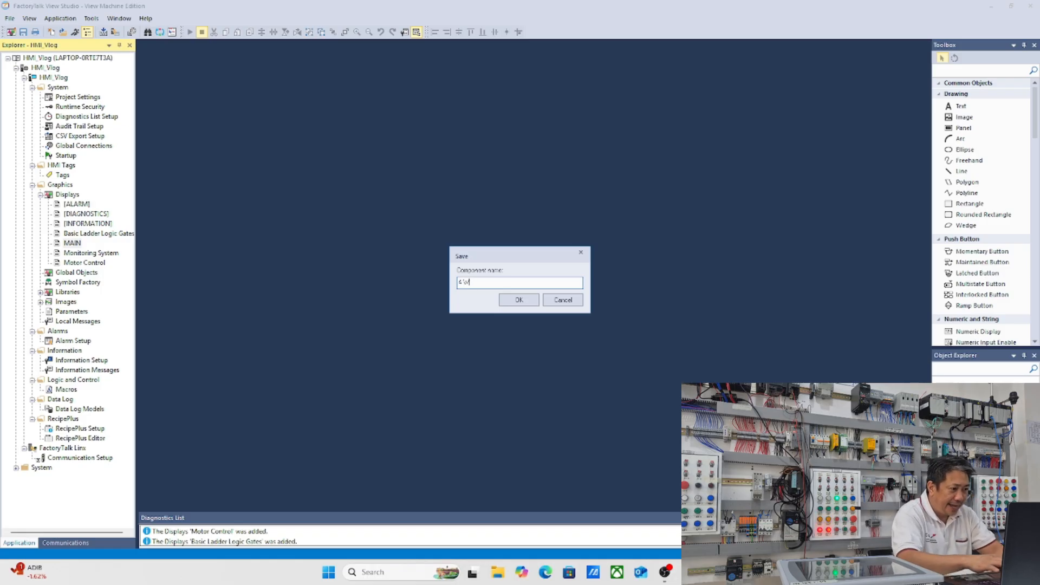
pyautogui.write('ay Traff')
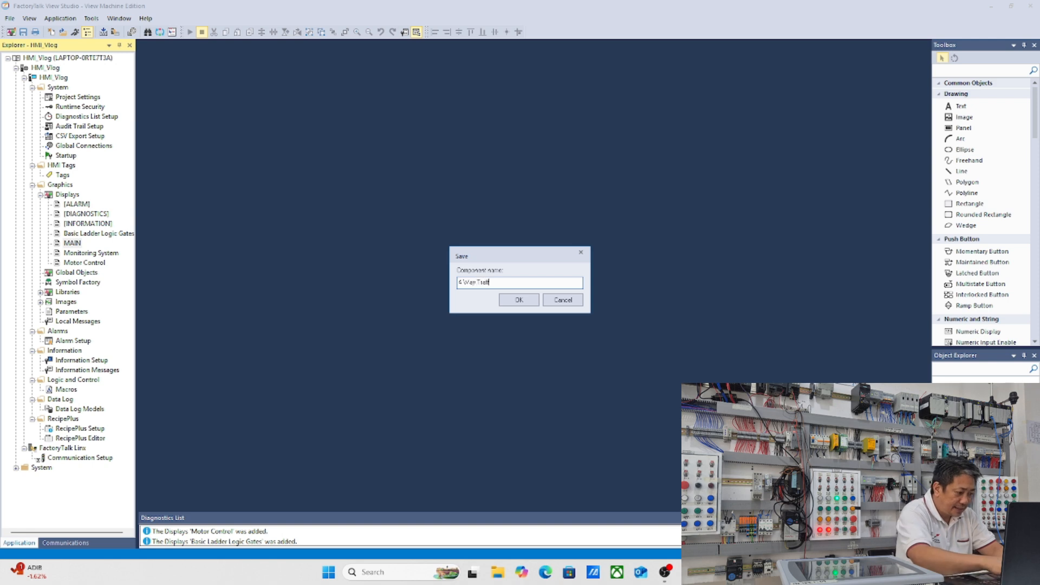
pyautogui.write('ic Ligh')
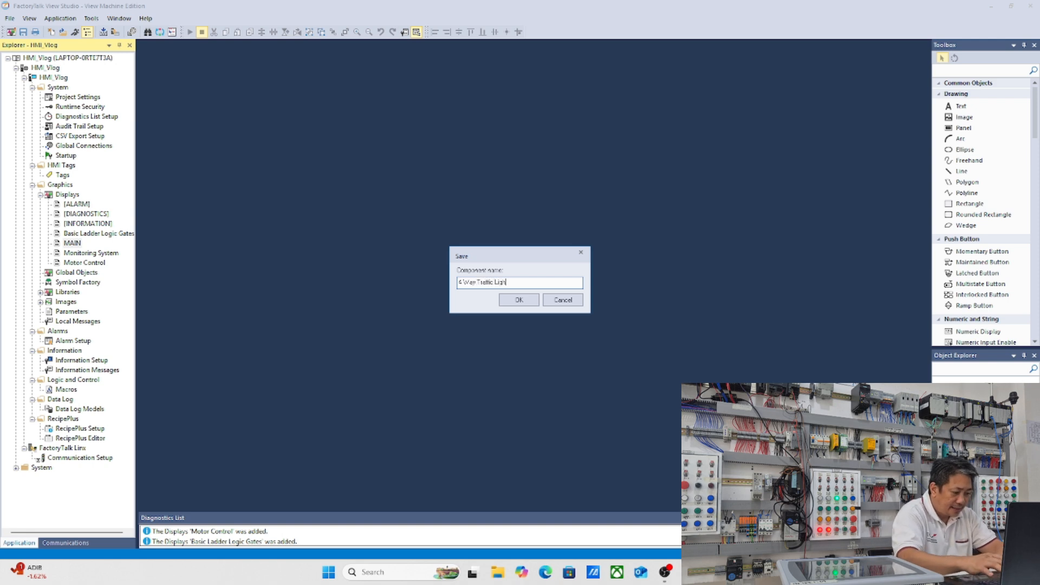
pyautogui.write('t')
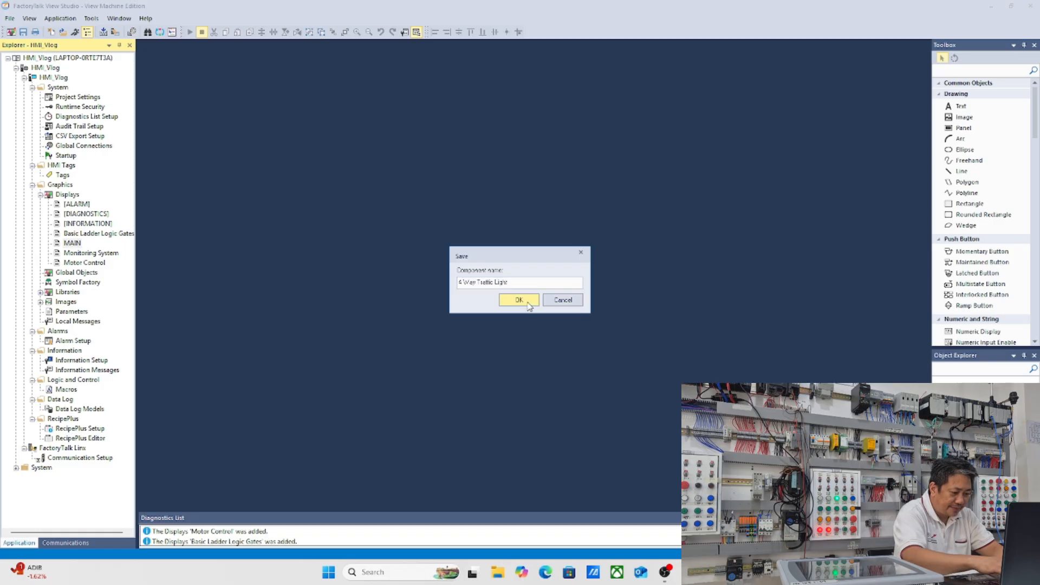
pyautogui.click(529, 303)
# Step: Duplicate the MAIN display as Compare Instruction
pyautogui.rightClick(80, 255)
pyautogui.click(115, 315)
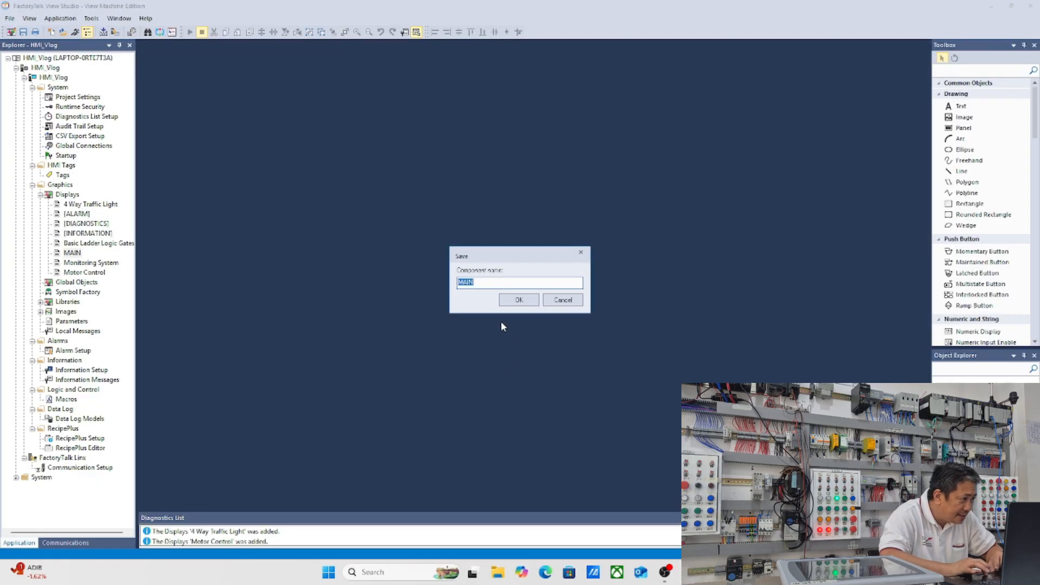
pyautogui.write('Compar')
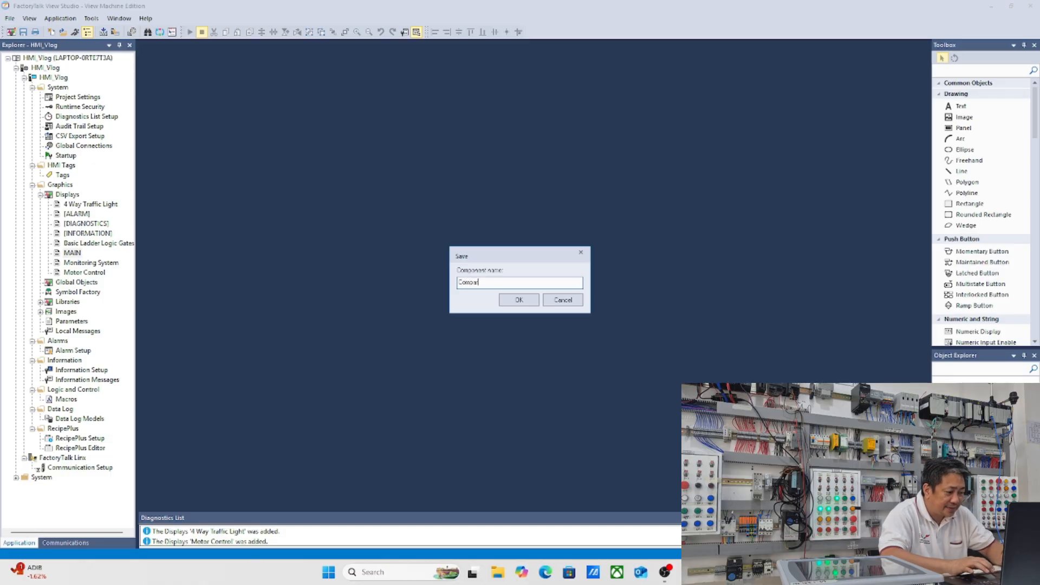
pyautogui.write('e Instruction')
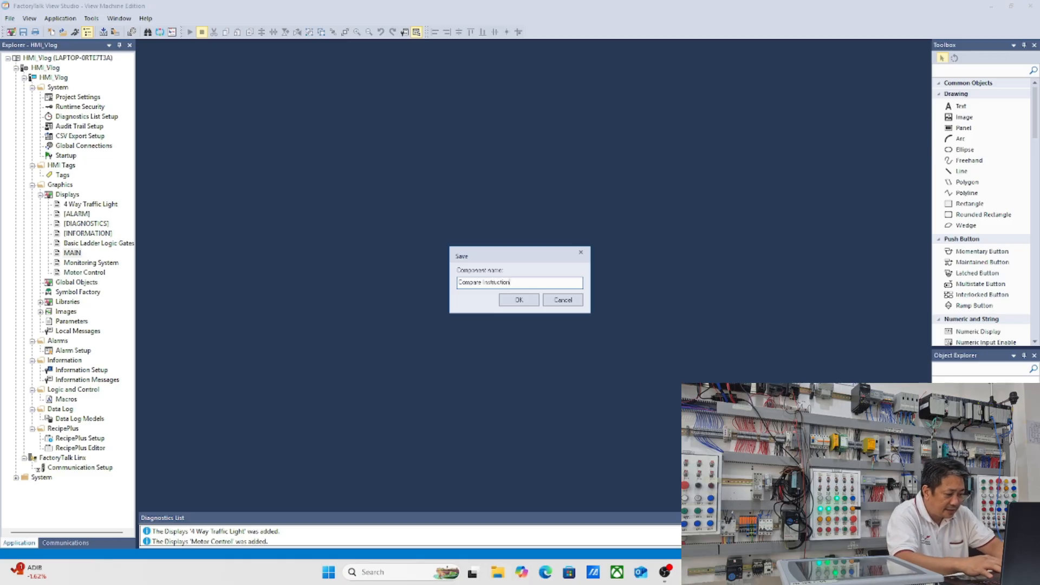
pyautogui.click(518, 301)
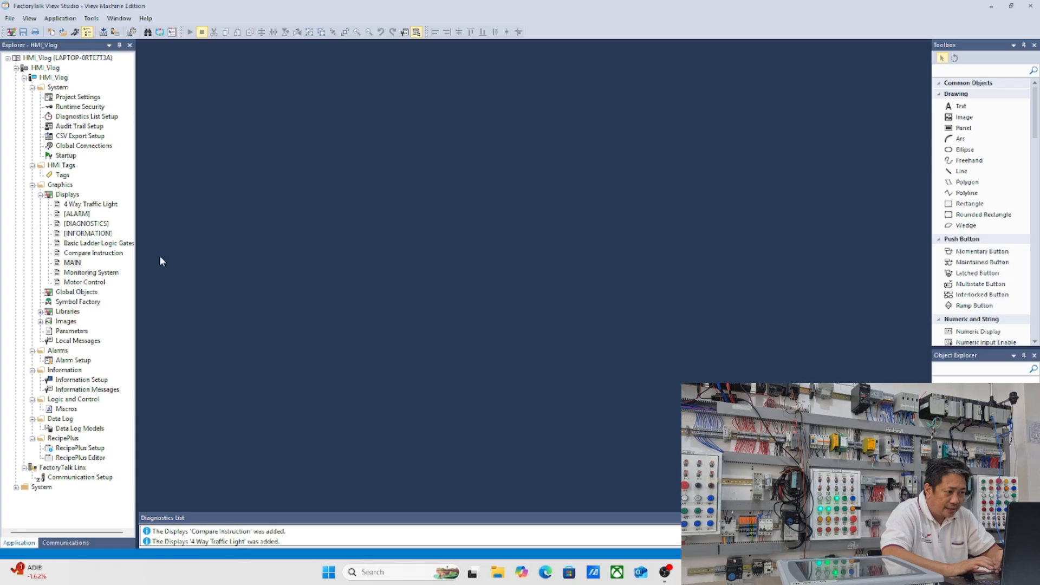
# Step: Switch to Logix Designer, view the T000_IO_MONITORING and T001_BASICLOGICGATES routines, and delete the empty rung in T002_BASICCONTROLWITHBLINKER
pyautogui.hotkey('alt', 'Tab')
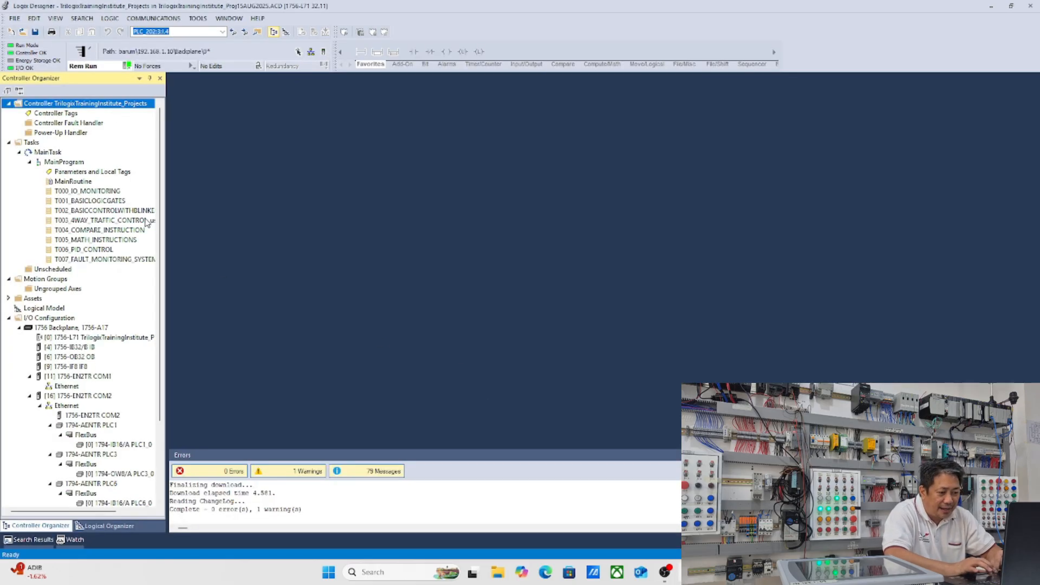
pyautogui.click(109, 190)
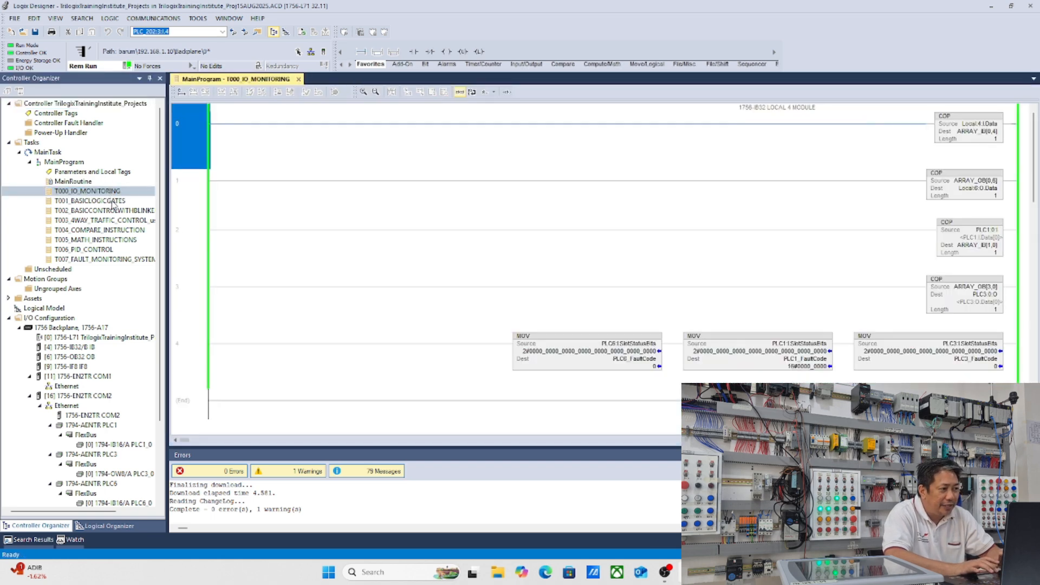
pyautogui.doubleClick(112, 201)
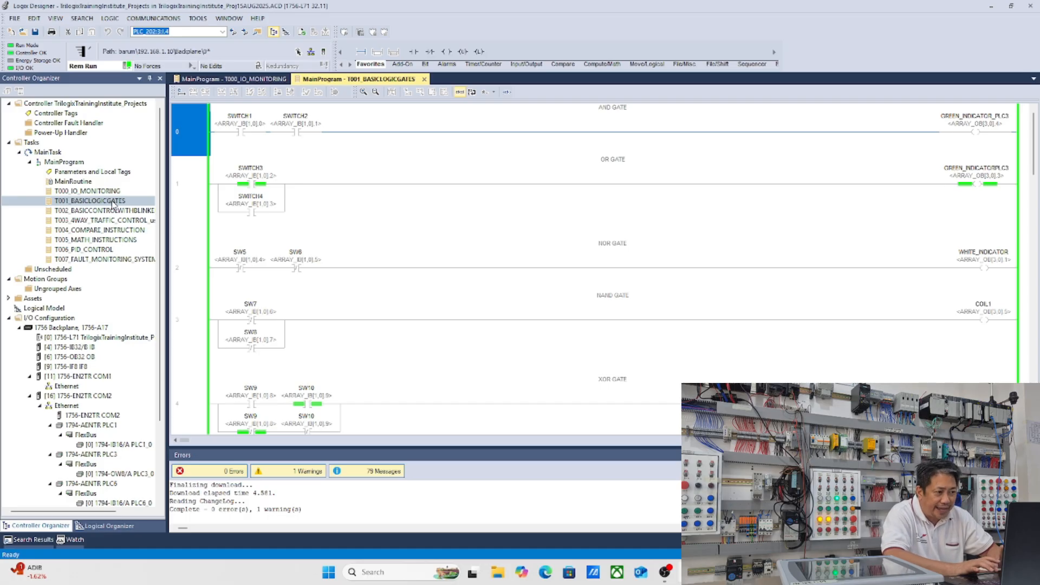
pyautogui.doubleClick(120, 212)
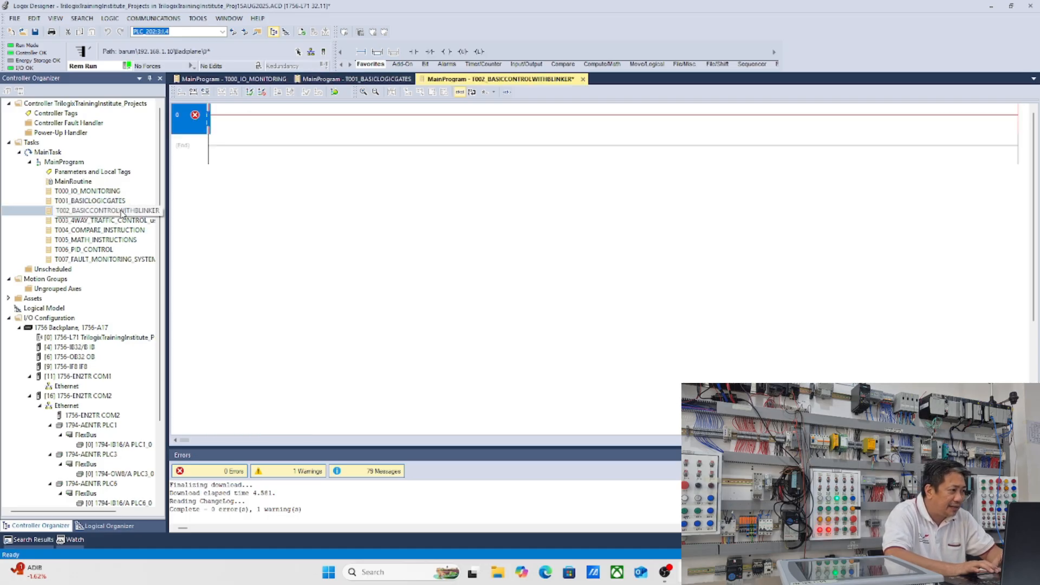
pyautogui.press('Delete')
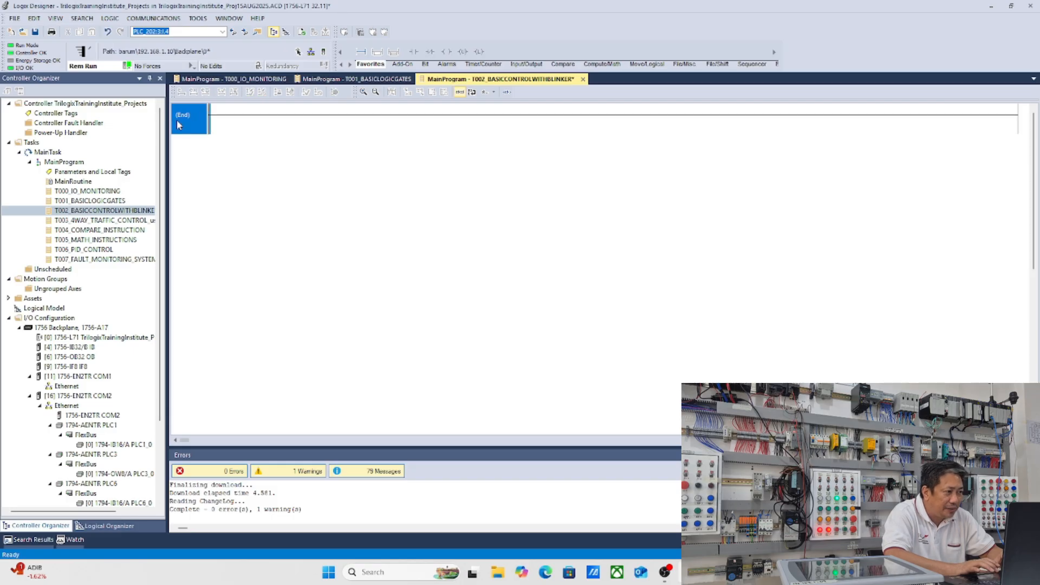
# Step: View the T003 four-way traffic control routine's FAL logic, and delete the empty rung in T004_COMPARE_INSTRUCTION
pyautogui.doubleClick(119, 223)
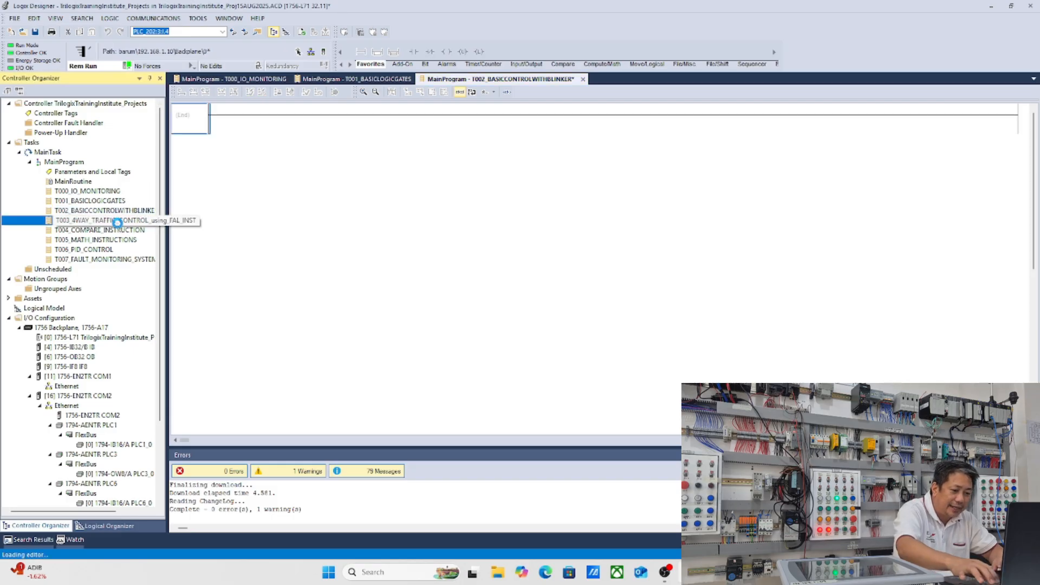
pyautogui.click(965, 227)
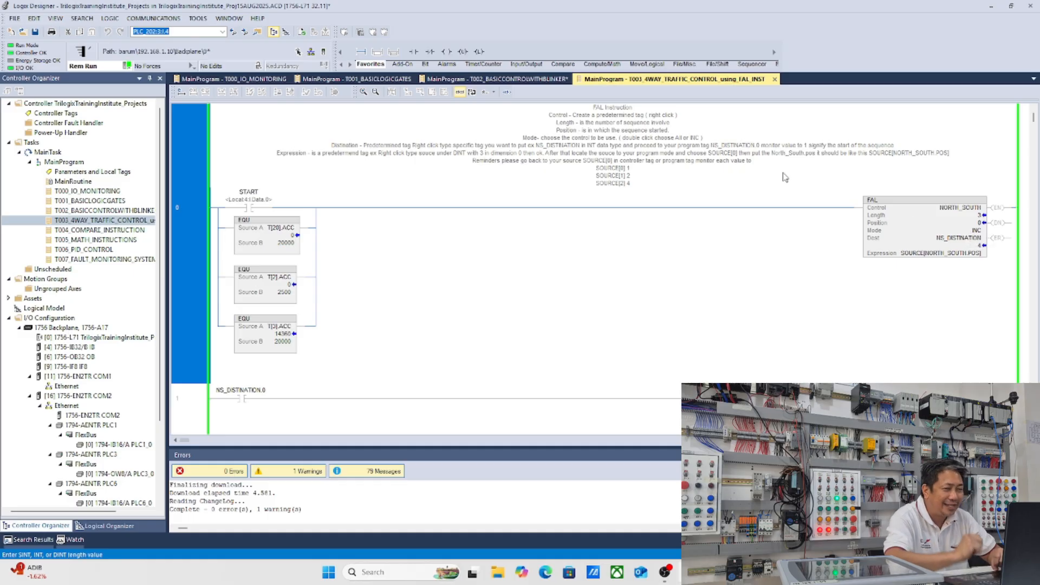
pyautogui.click(110, 230)
pyautogui.doubleClick(110, 230)
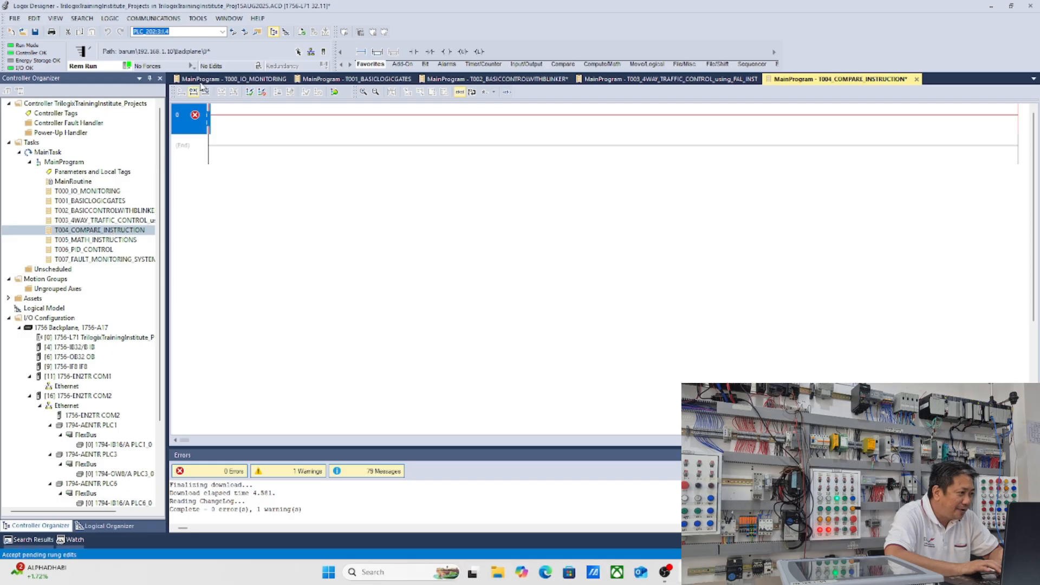
pyautogui.press('Delete')
# Step: Open the T005_MATH_INSTRUCTIONS routine and delete its empty rung
pyautogui.click(118, 243)
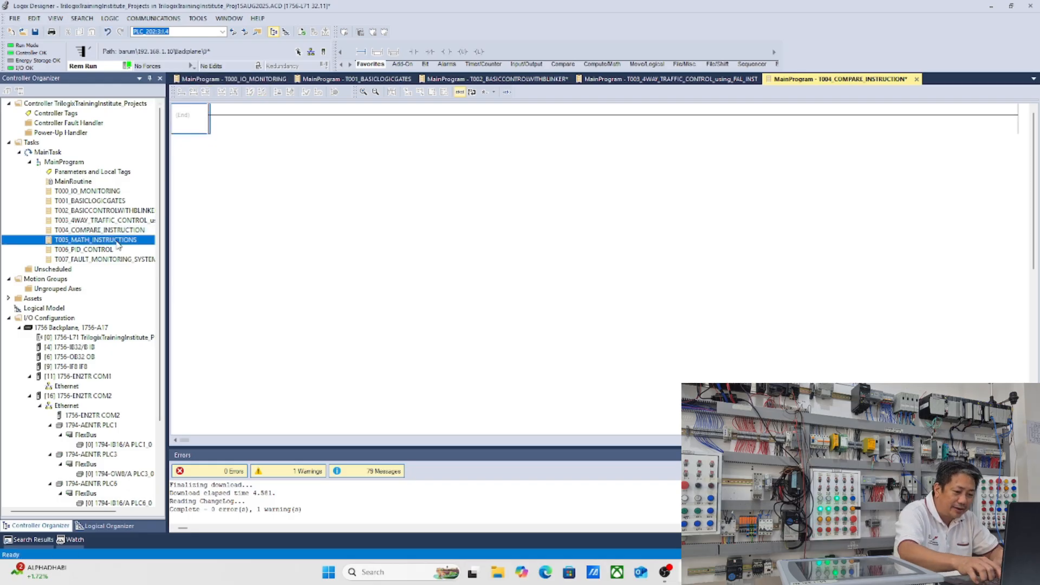
pyautogui.doubleClick(118, 241)
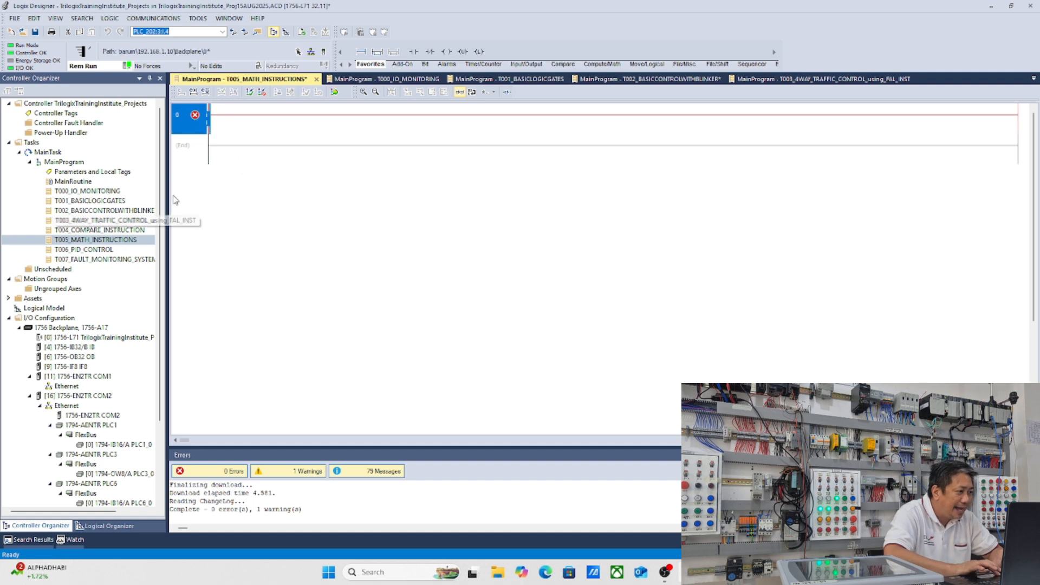
pyautogui.press('Delete')
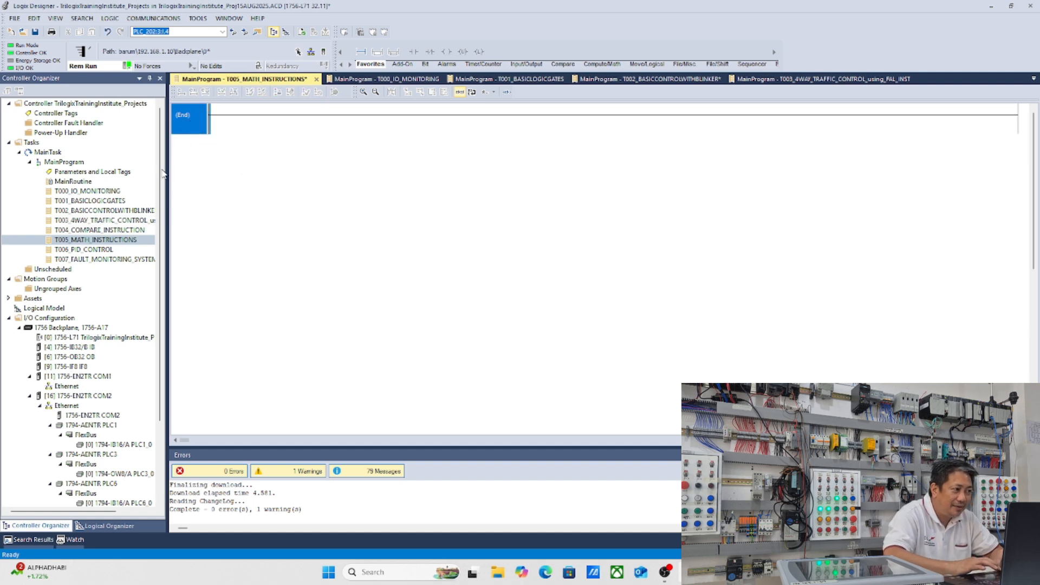
# Step: View the T006_PID_CONTROL routine's ladder logic, and open and run the _01_PIDTEMP trend
pyautogui.doubleClick(91, 250)
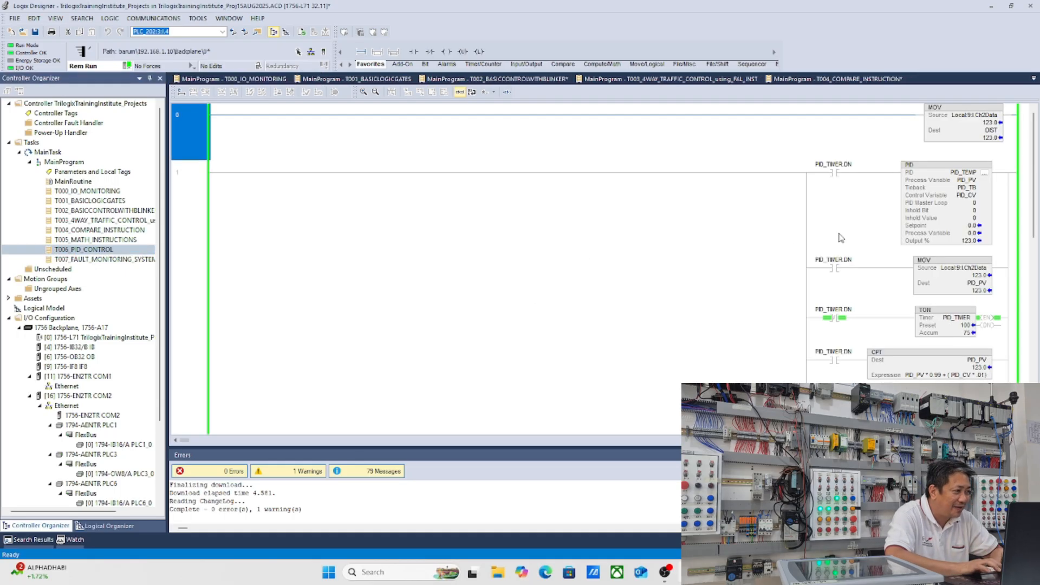
pyautogui.moveTo(1034, 174)
pyautogui.mouseDown()
pyautogui.moveTo(1034, 331)
pyautogui.moveTo(1025, 180)
pyautogui.mouseUp()
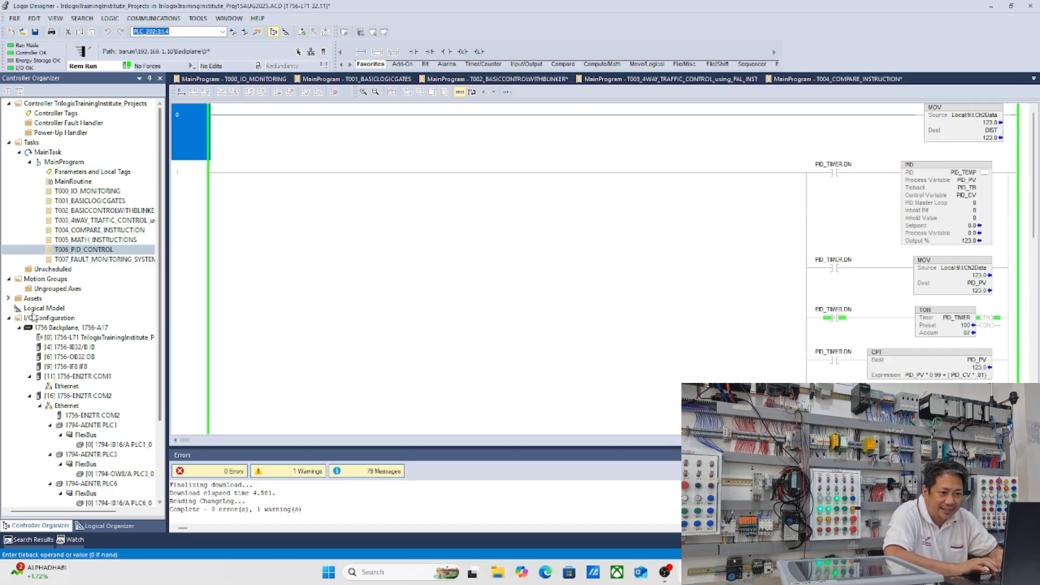
pyautogui.click(9, 298)
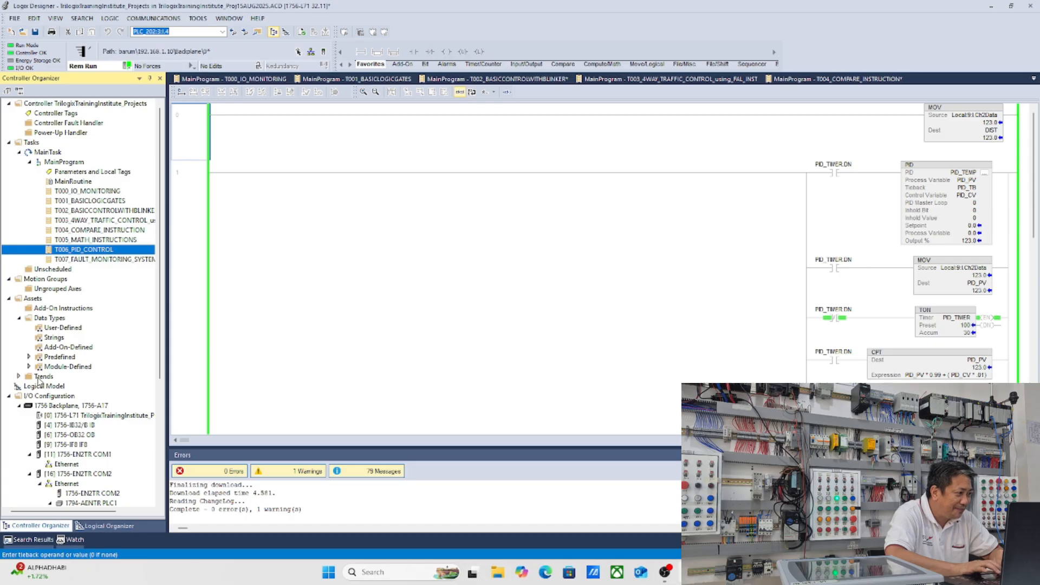
pyautogui.click(18, 377)
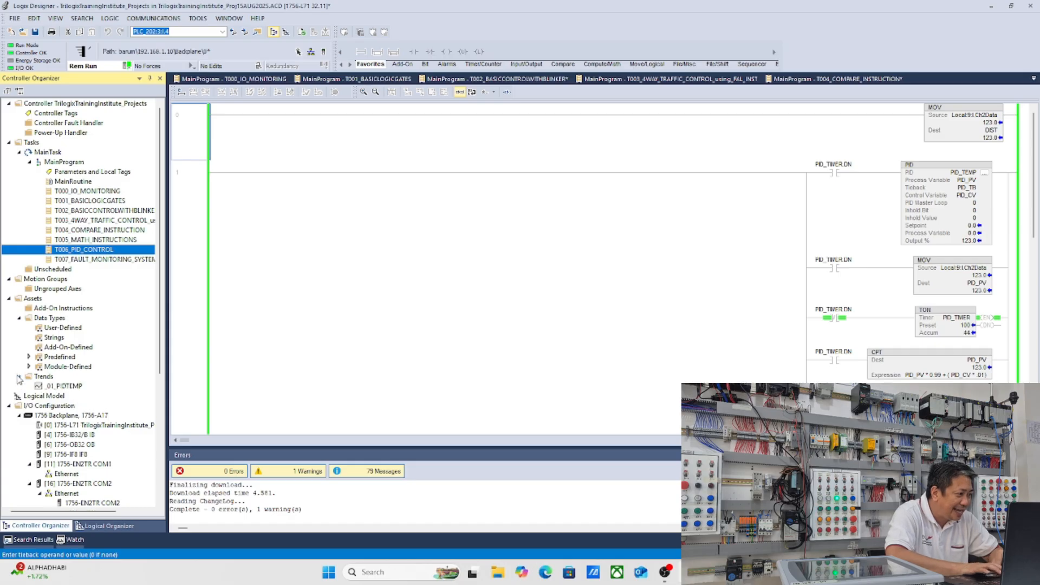
pyautogui.doubleClick(60, 387)
pyautogui.click(181, 95)
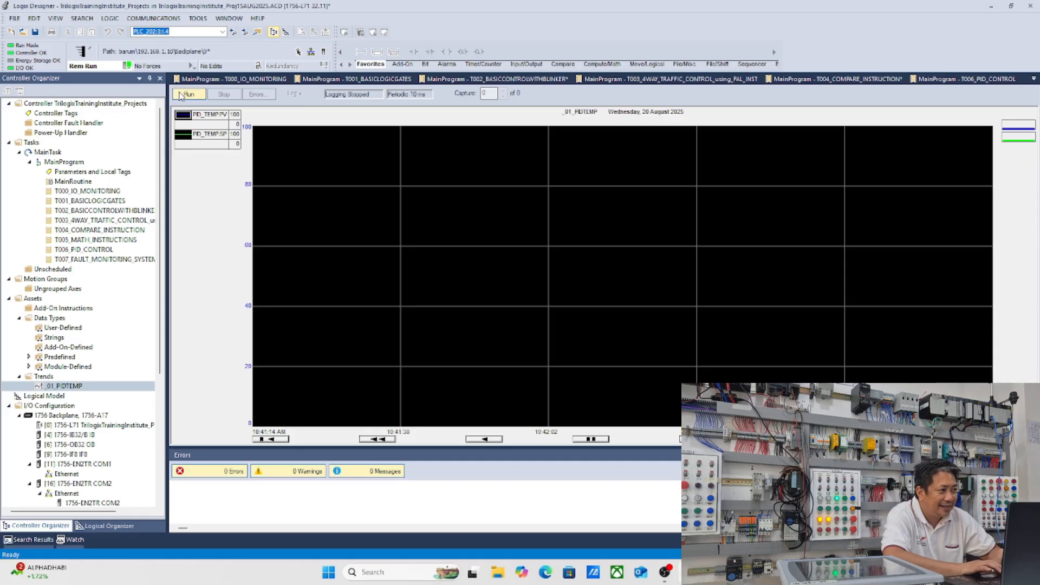
# Step: Run the _01_PIDTEMP trend and view the T007_FAULT_MONITORING_SYSTEM routine's ladder logic
pyautogui.click(182, 95)
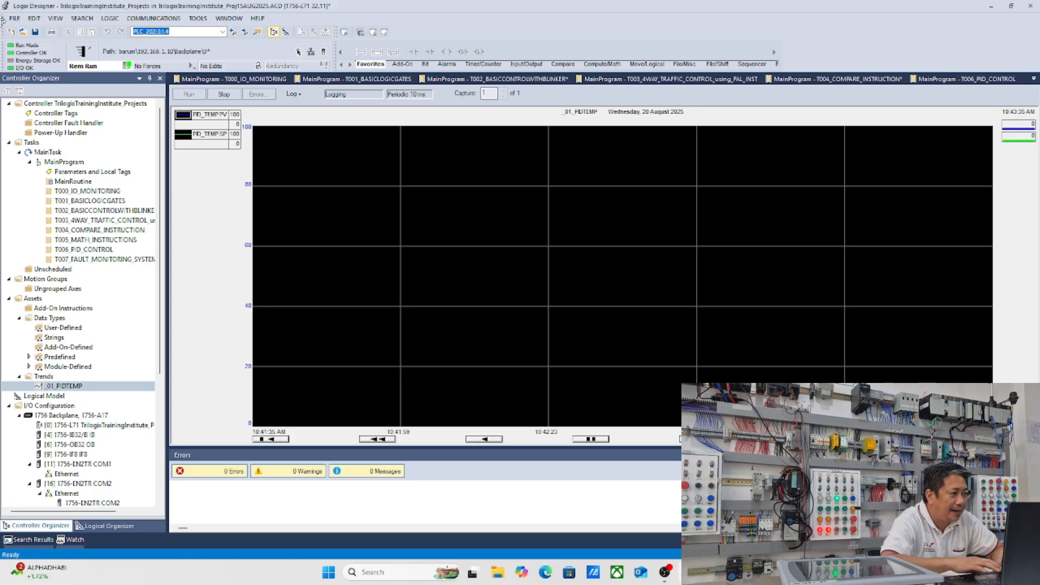
pyautogui.doubleClick(105, 259)
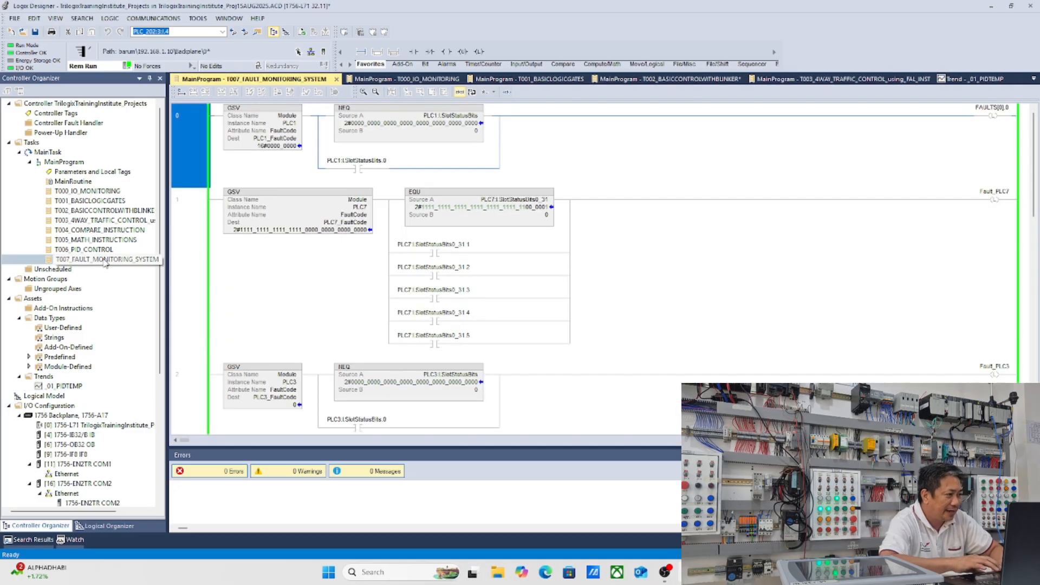
pyautogui.moveTo(1035, 215); pyautogui.dragTo(1037, 154)
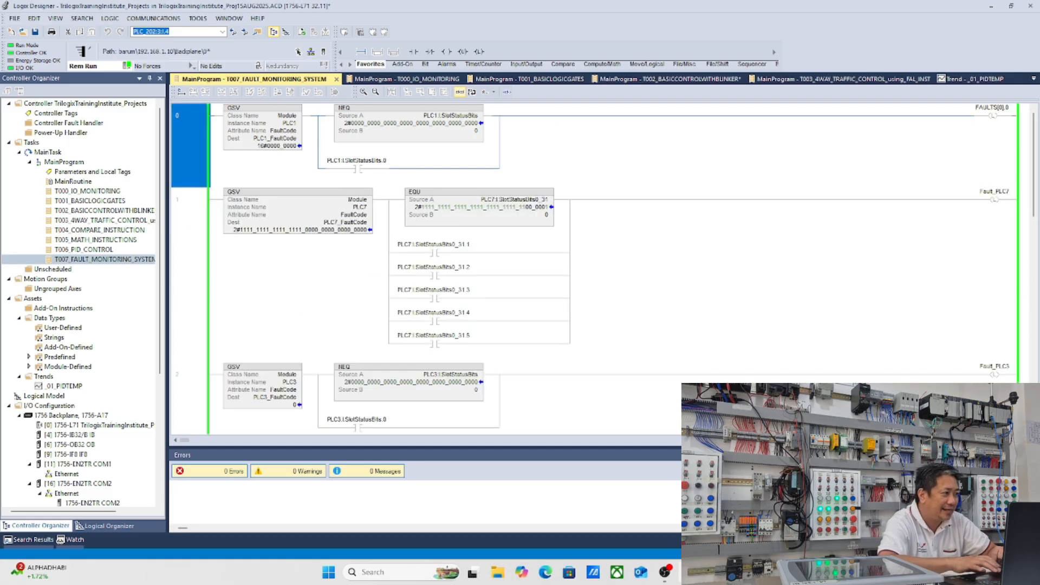
# Step: Switch to FactoryTalk View Studio and duplicate the MAIN display as "Math Instructions"
pyautogui.hotkey('alt', 'Tab')
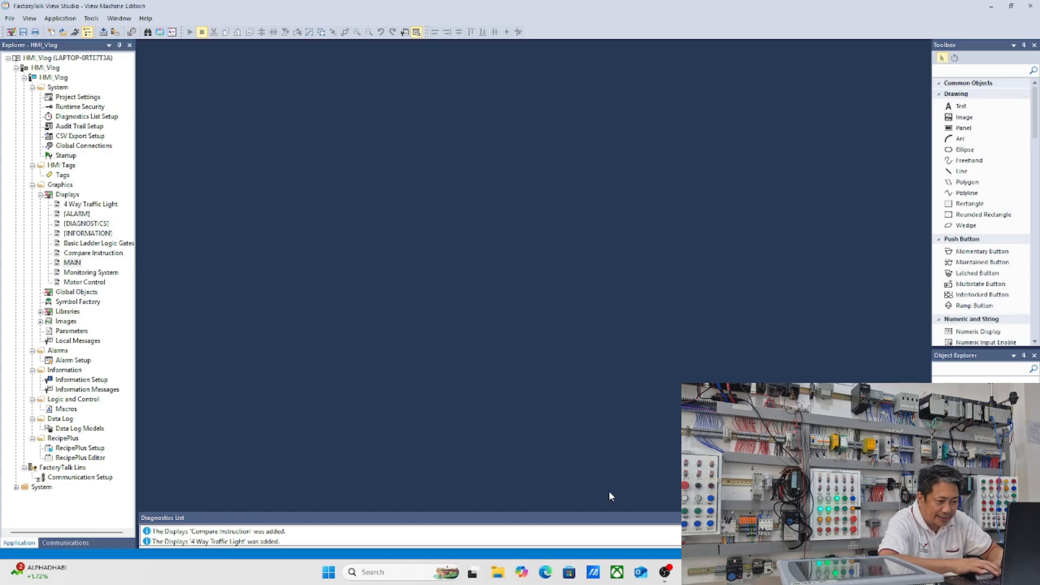
pyautogui.rightClick(75, 264)
pyautogui.click(111, 322)
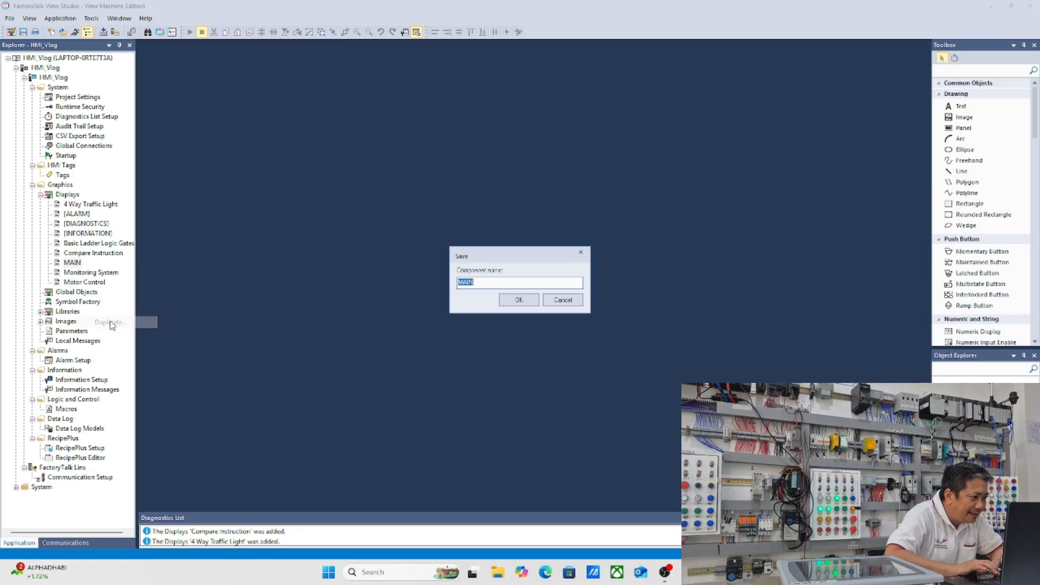
pyautogui.click(694, 573)
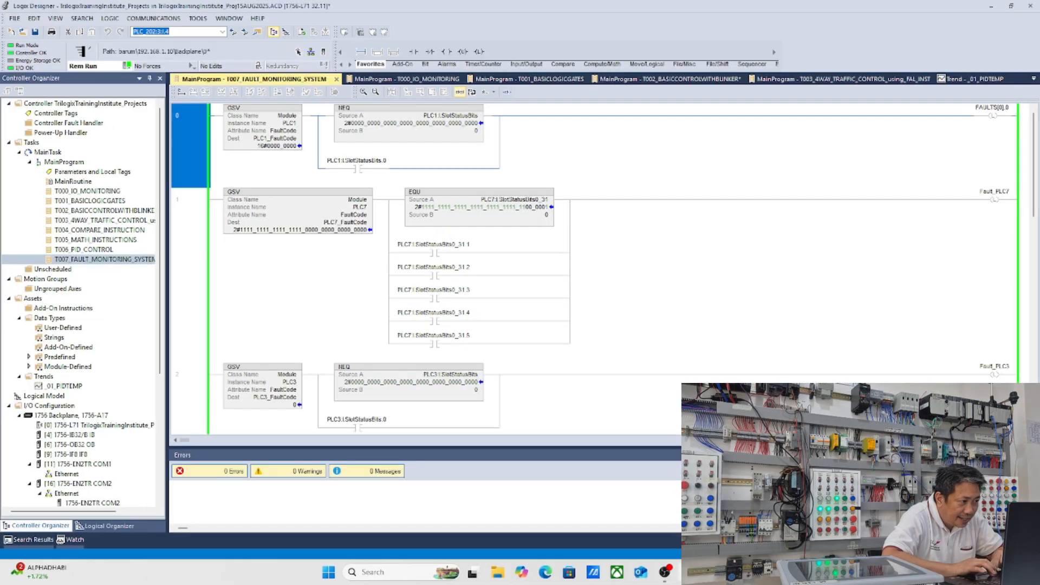
pyautogui.click(712, 572)
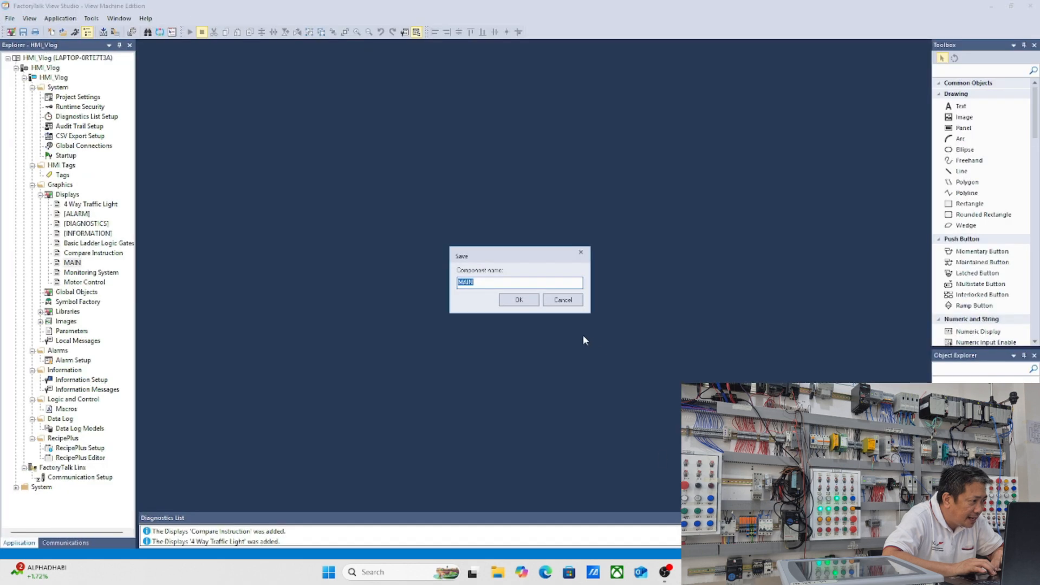
pyautogui.write('meth')
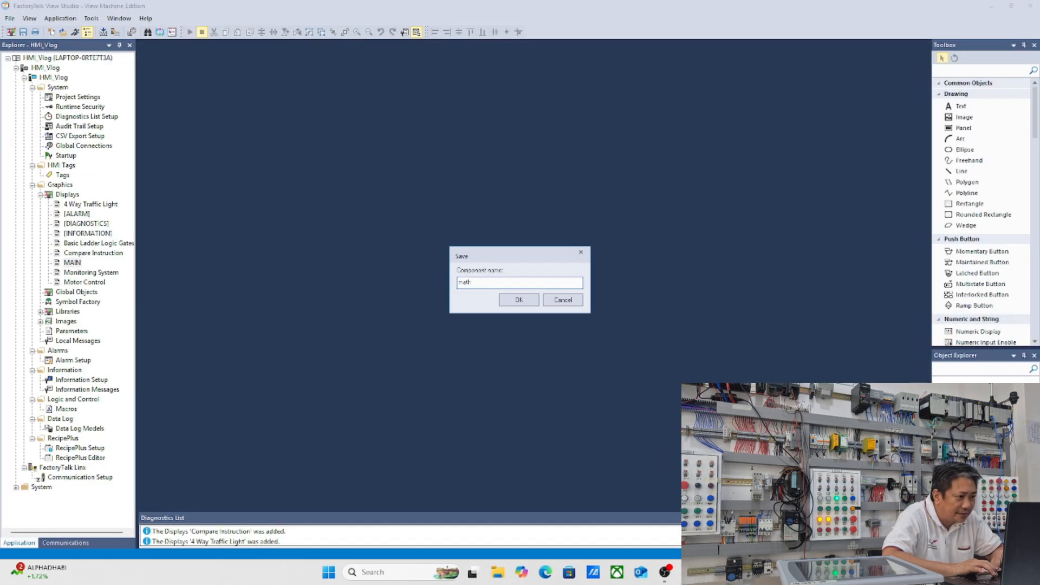
pyautogui.press('BackSpace')
pyautogui.press('BackSpace')
pyautogui.write('Ma')
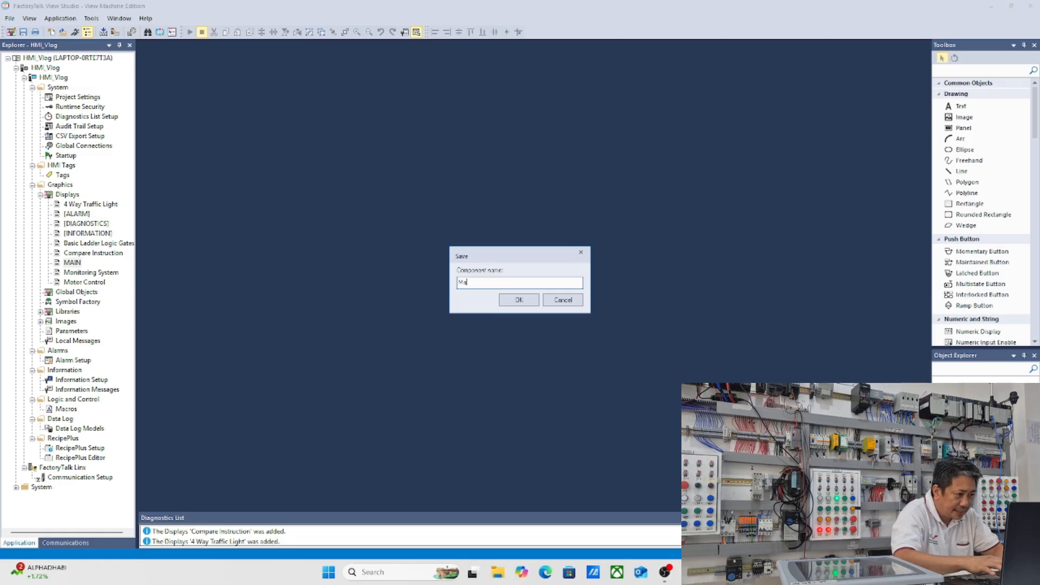
pyautogui.write('th Instructio')
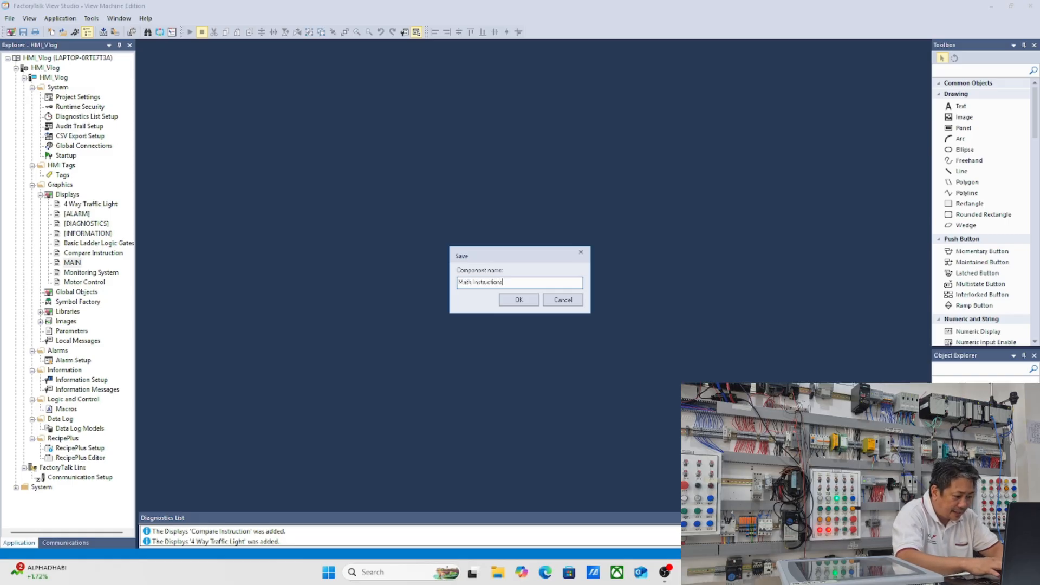
pyautogui.write('ns')
pyautogui.click(512, 300)
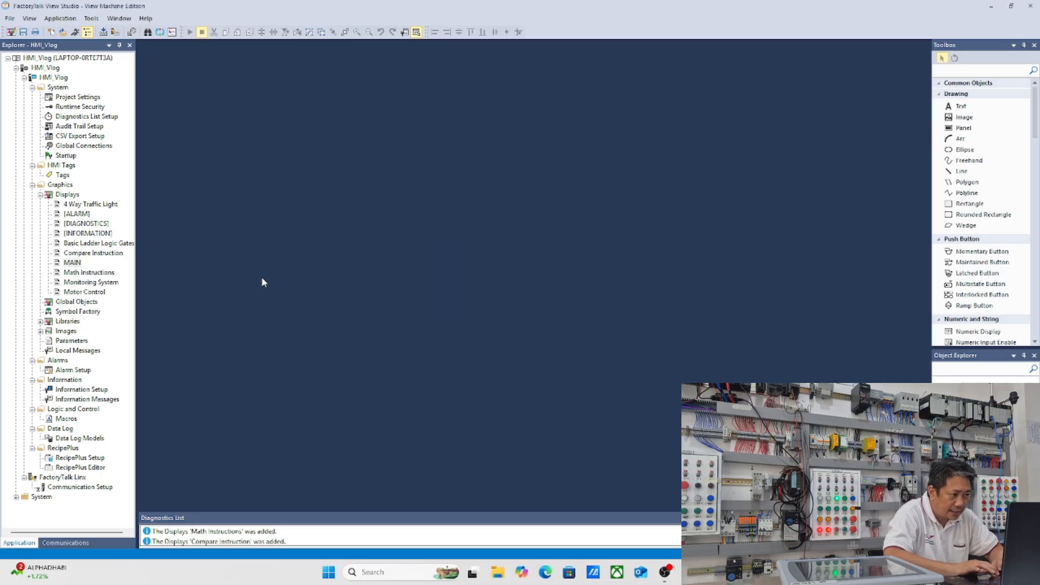
# Step: Duplicate the MAIN display as "PID Control", checking the routine names in Logix Designer
pyautogui.rightClick(76, 263)
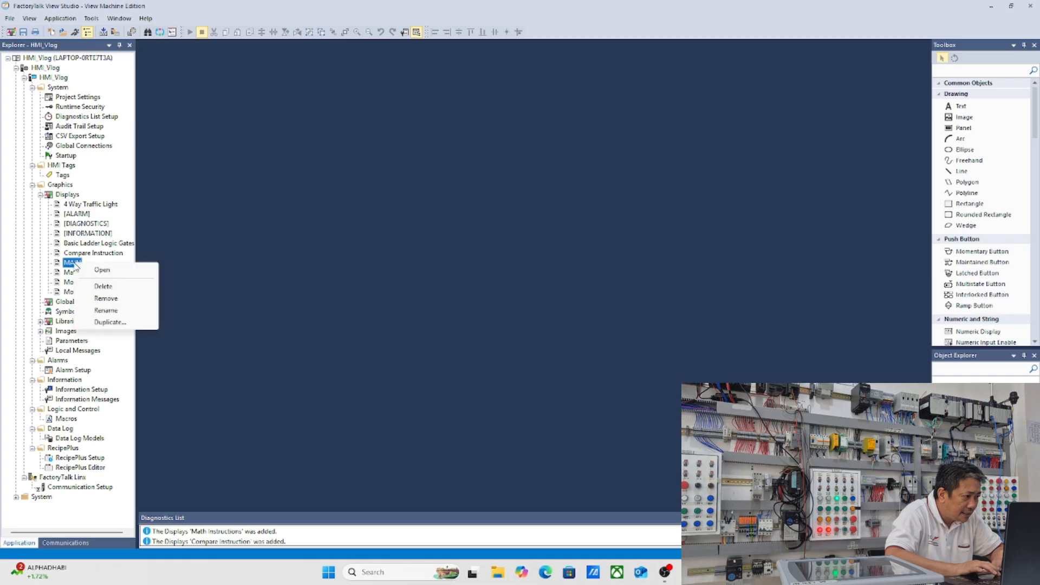
pyautogui.click(117, 323)
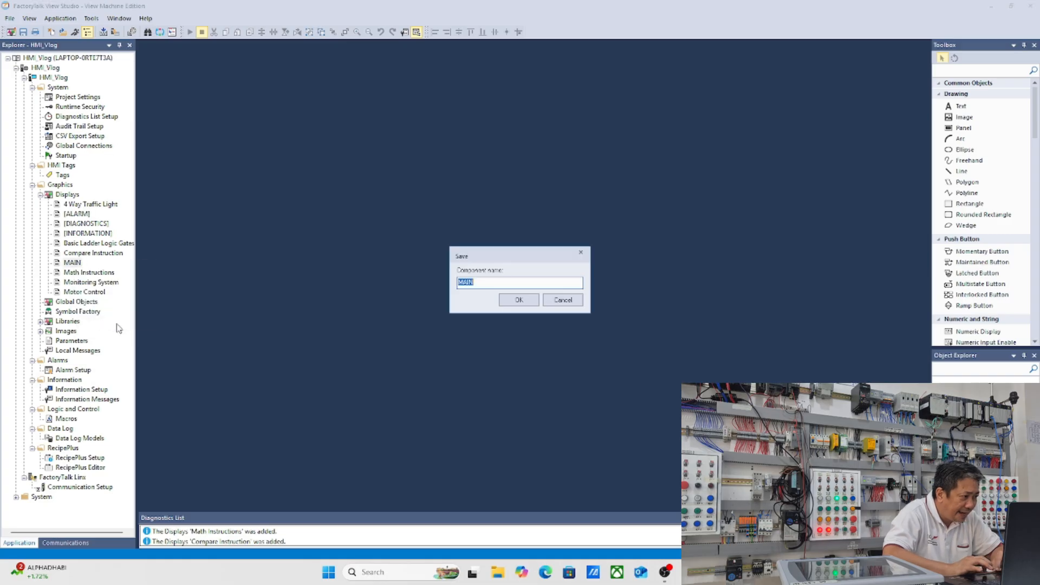
pyautogui.click(690, 572)
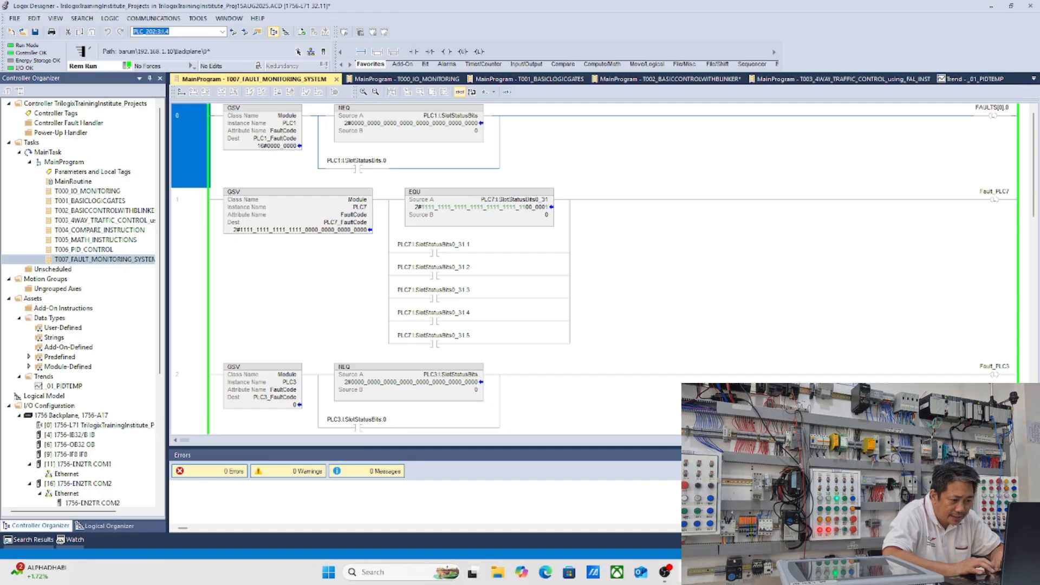
pyautogui.click(712, 572)
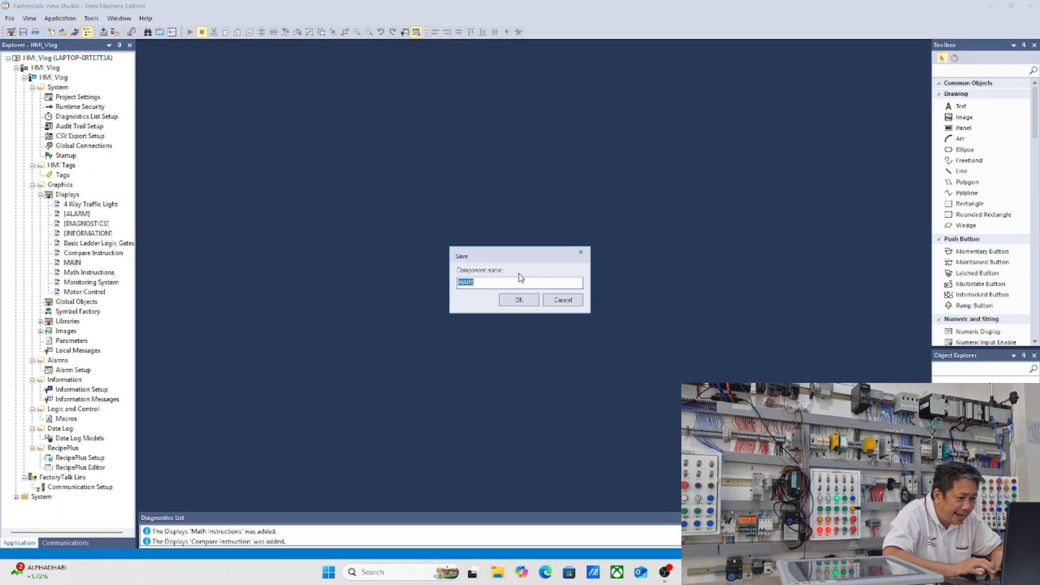
pyautogui.write('PID_C')
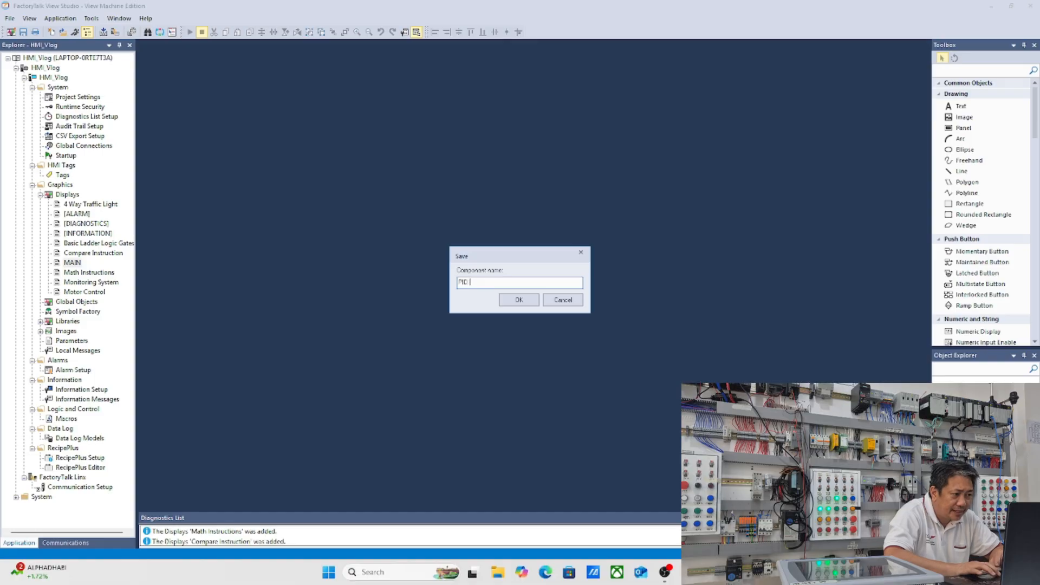
pyautogui.write('ontrol')
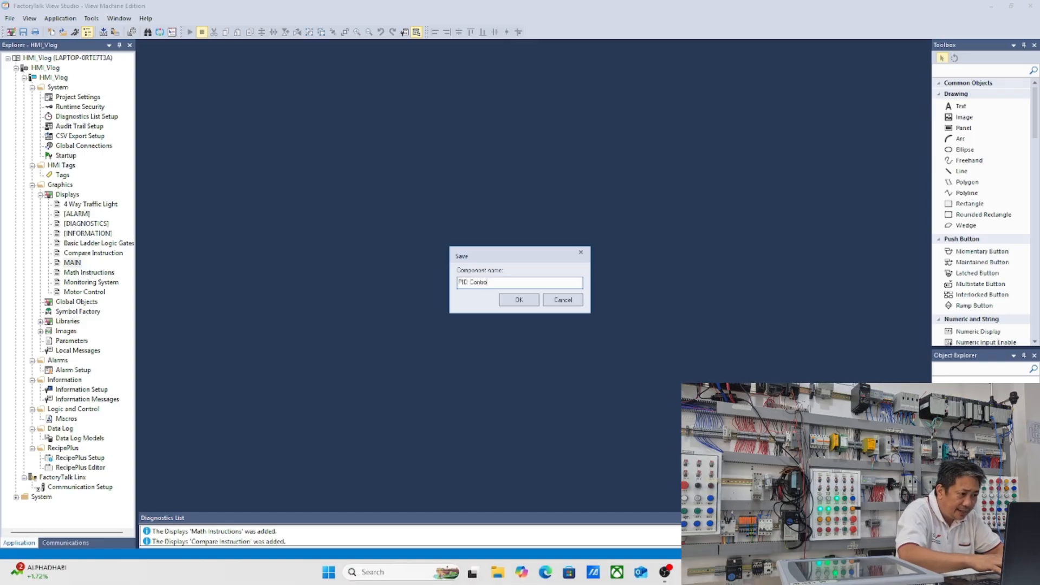
pyautogui.click(521, 300)
# Step: Duplicate the MAIN display as "Fault Monitoring System", and open the MAIN display for editing
pyautogui.rightClick(77, 264)
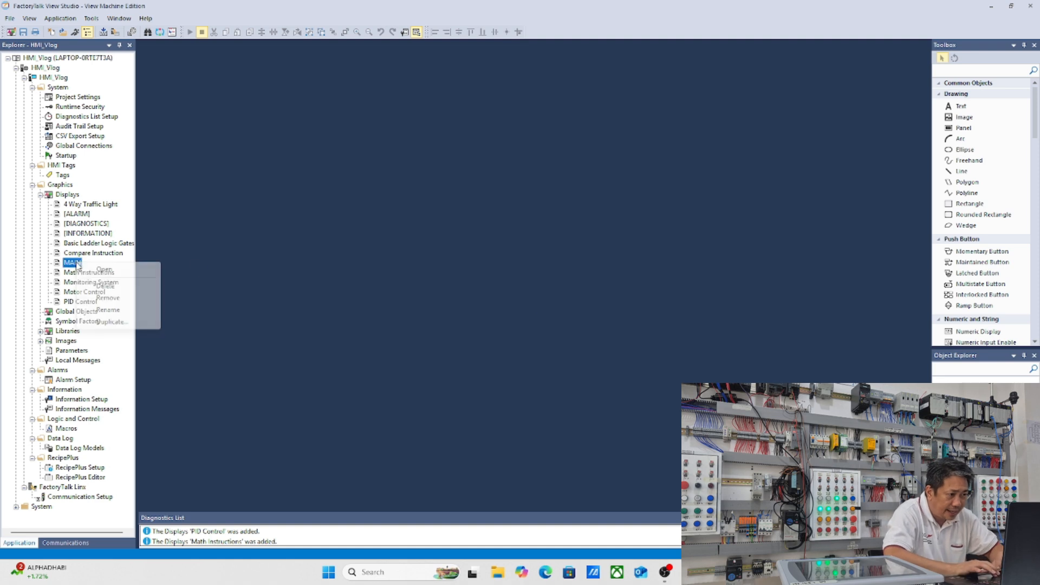
pyautogui.click(111, 322)
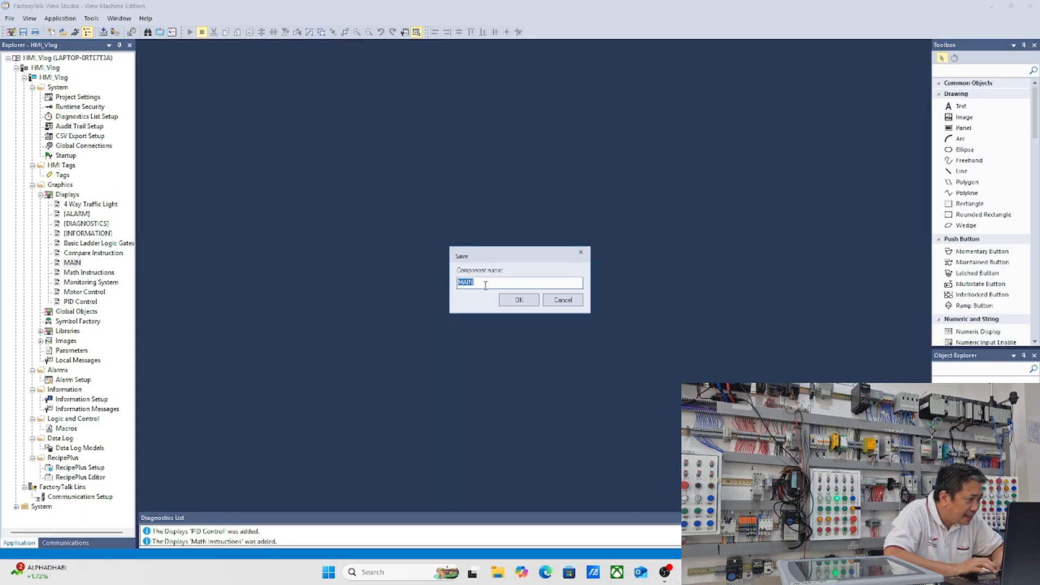
pyautogui.write('Fault')
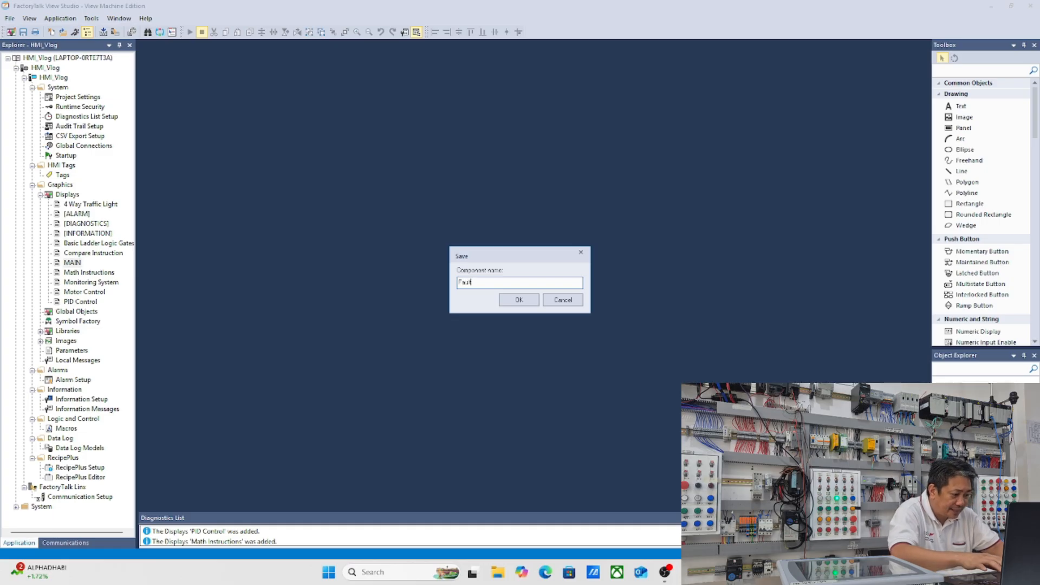
pyautogui.write(' Monitoring')
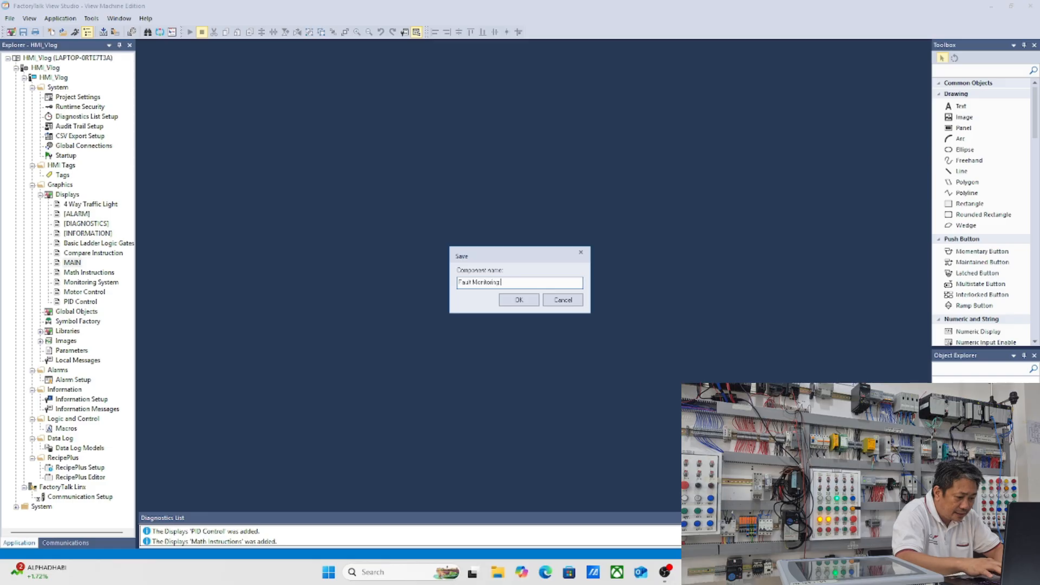
pyautogui.write('tem')
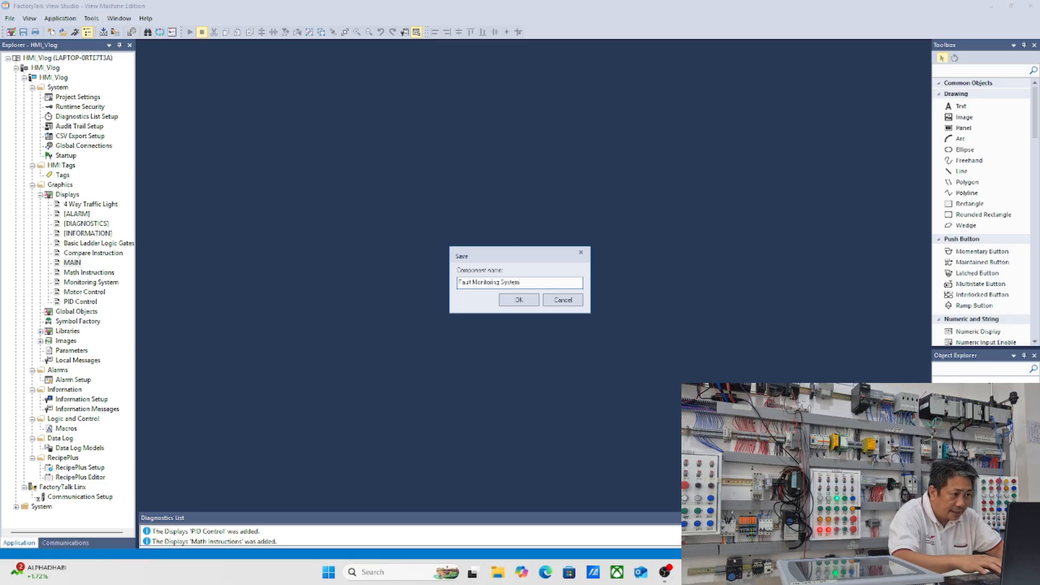
pyautogui.click(530, 301)
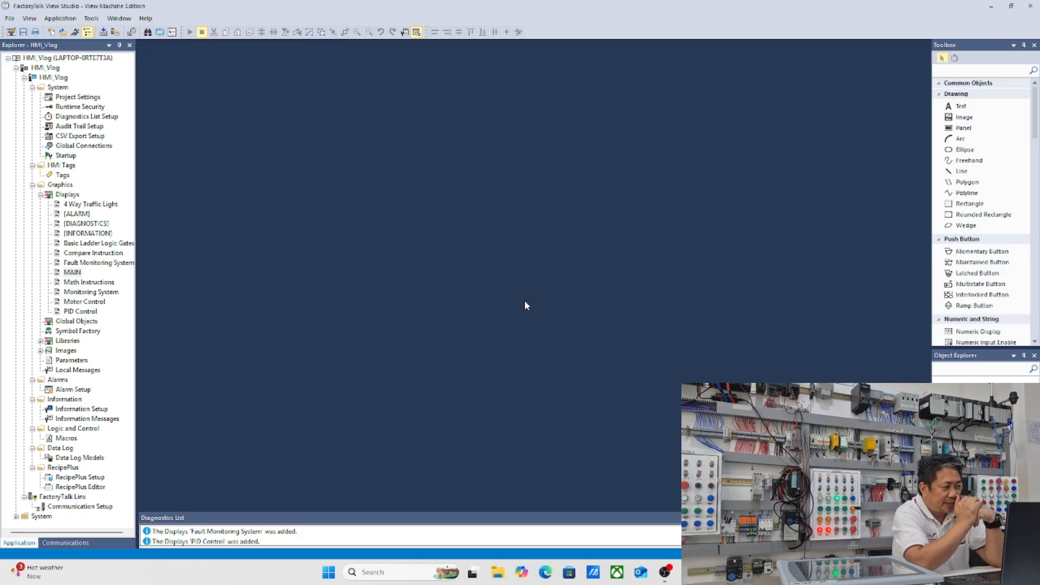
pyautogui.doubleClick(73, 273)
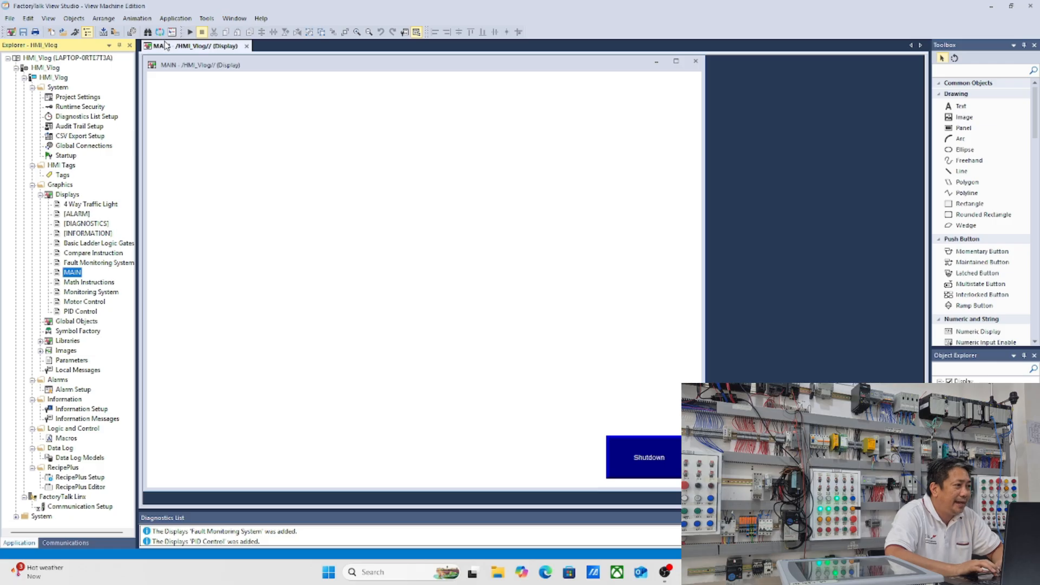
pyautogui.click(82, 19)
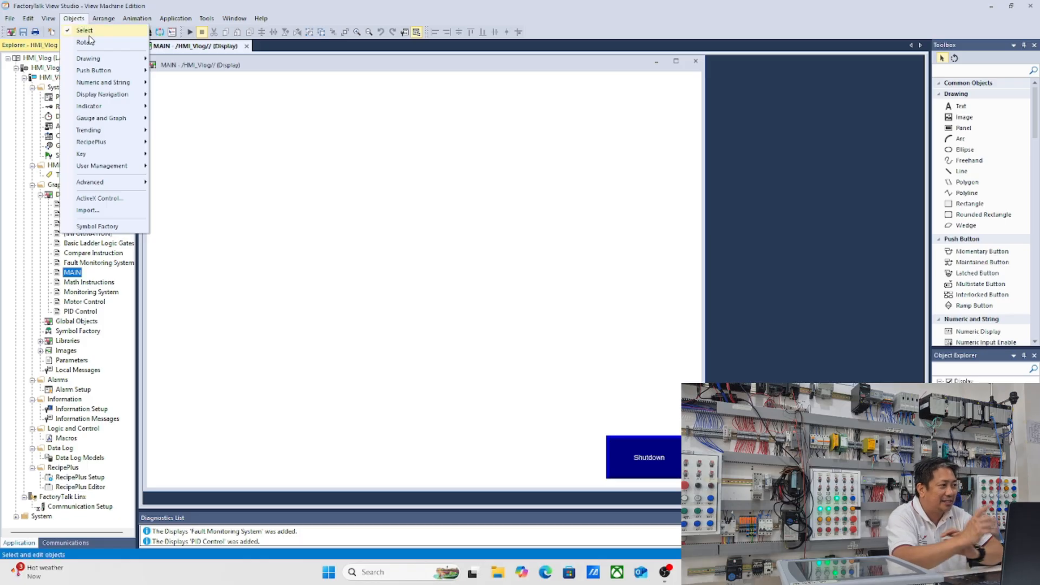
pyautogui.moveTo(103, 61)
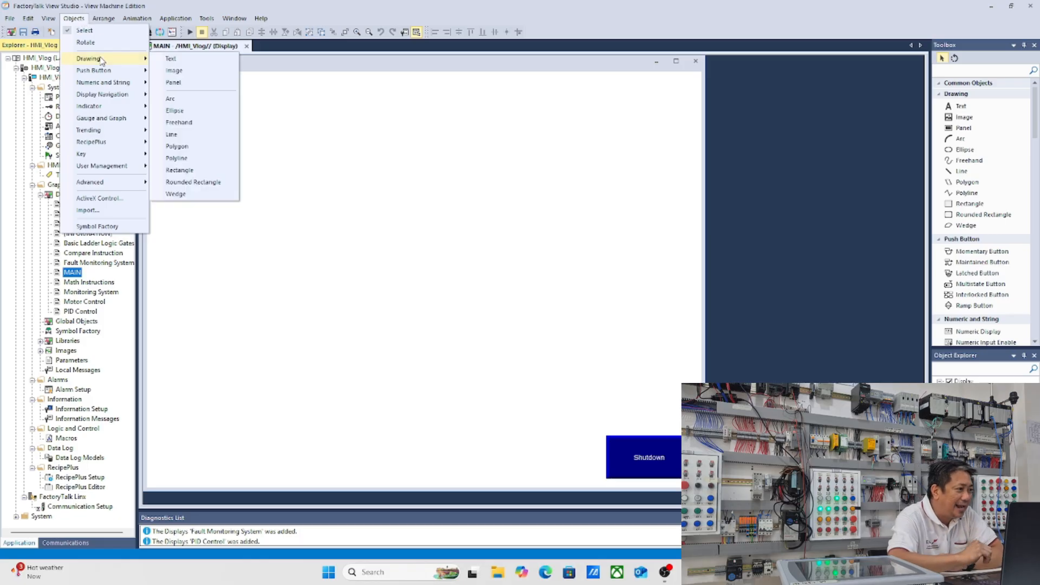
pyautogui.click(163, 59)
pyautogui.moveTo(150, 73); pyautogui.dragTo(699, 486)
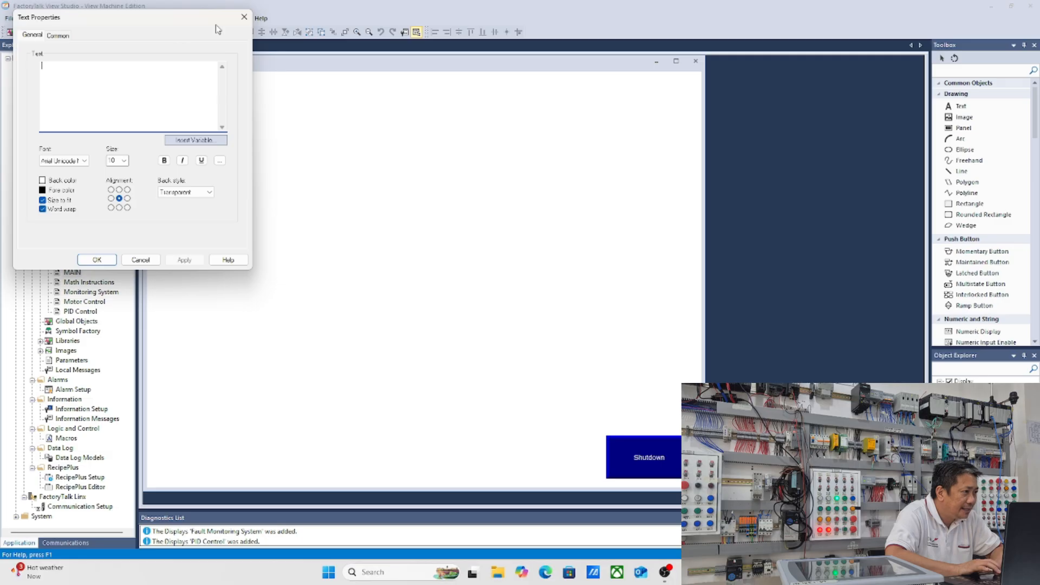
pyautogui.click(244, 17)
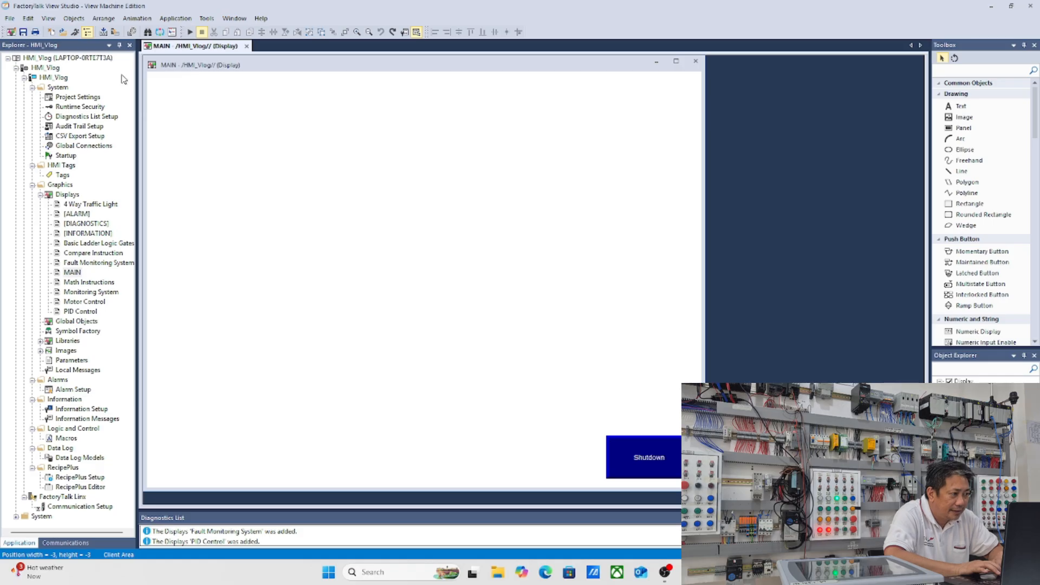
# Step: Draw a rectangle covering nearly the whole area of the MAIN display
pyautogui.click(76, 18)
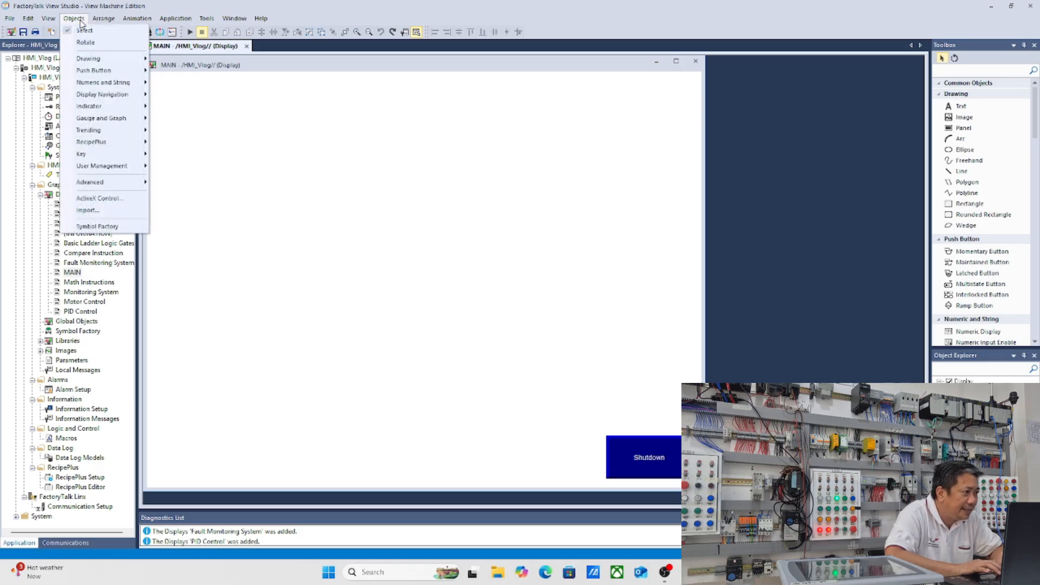
pyautogui.moveTo(92, 60)
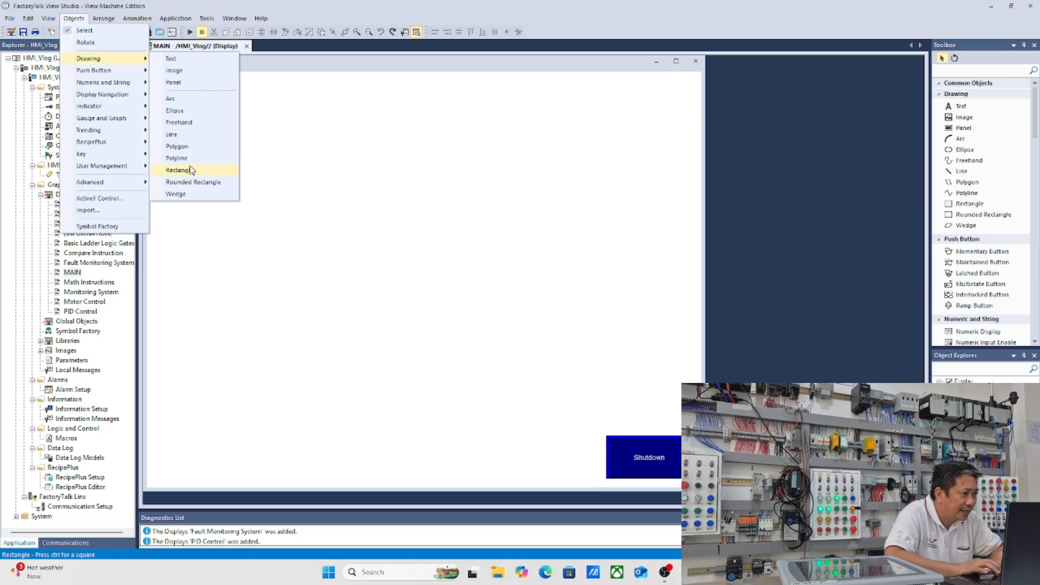
pyautogui.click(191, 170)
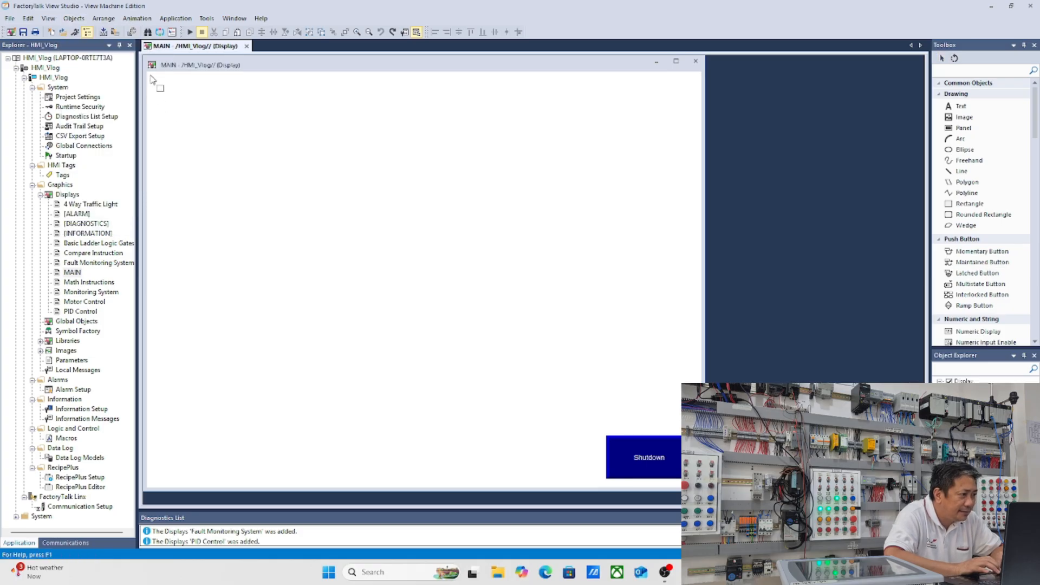
pyautogui.moveTo(150, 75); pyautogui.dragTo(696, 484)
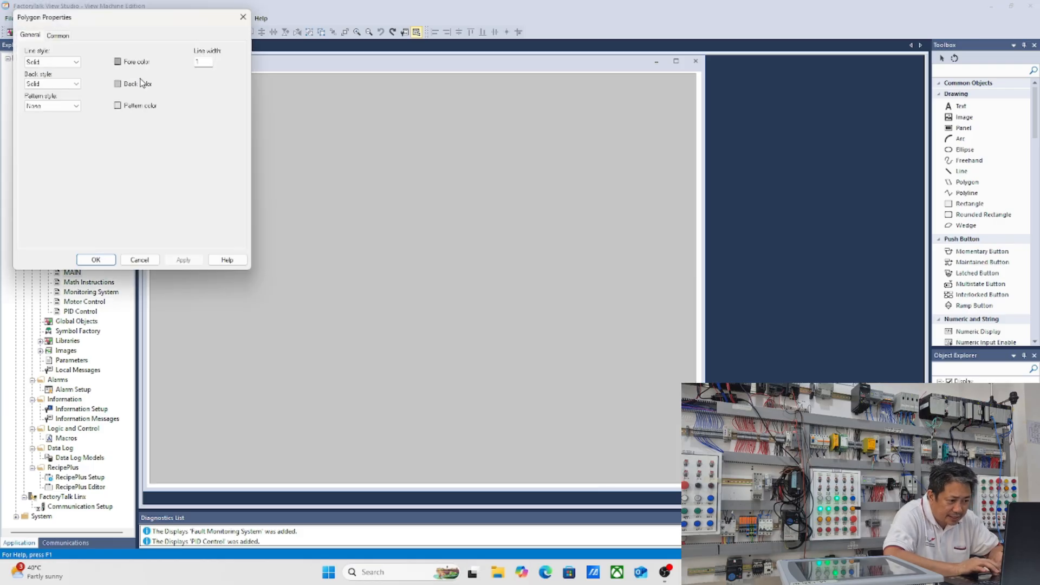
# Step: Set both the fore color and back color of the full-display rectangle to cyan and apply them
pyautogui.click(118, 62)
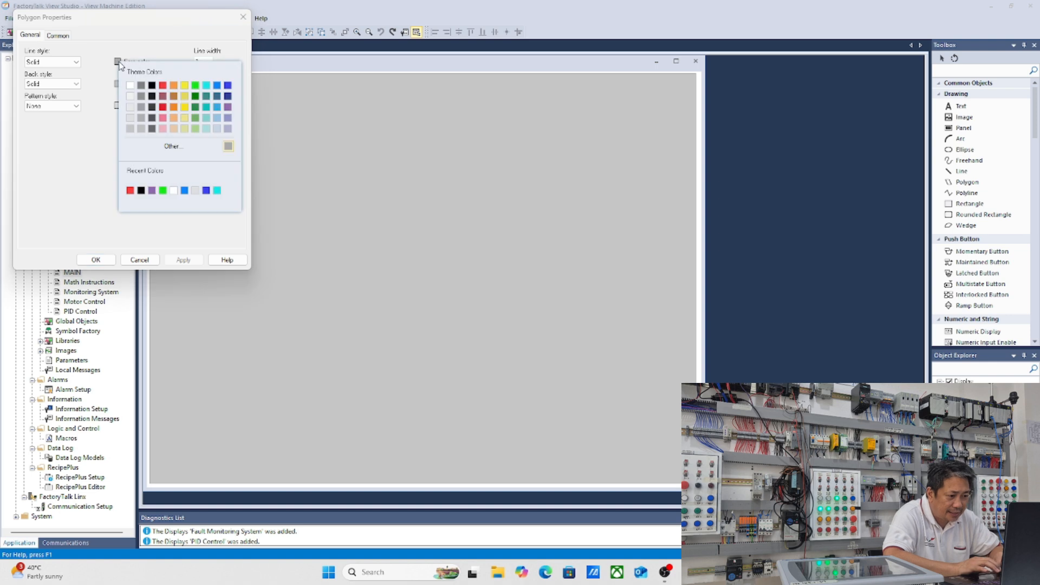
pyautogui.click(206, 85)
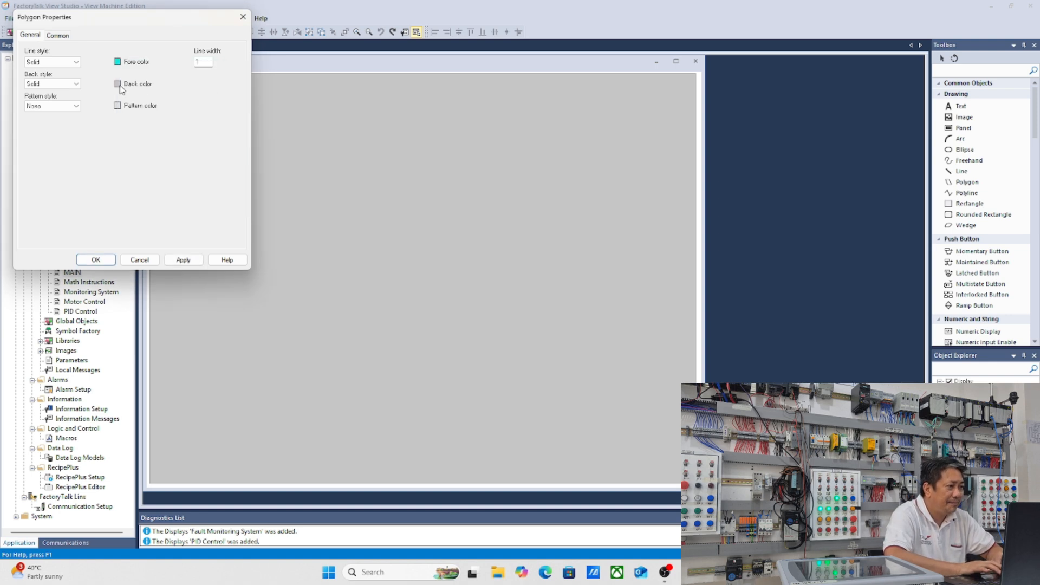
pyautogui.click(118, 84)
pyautogui.click(206, 115)
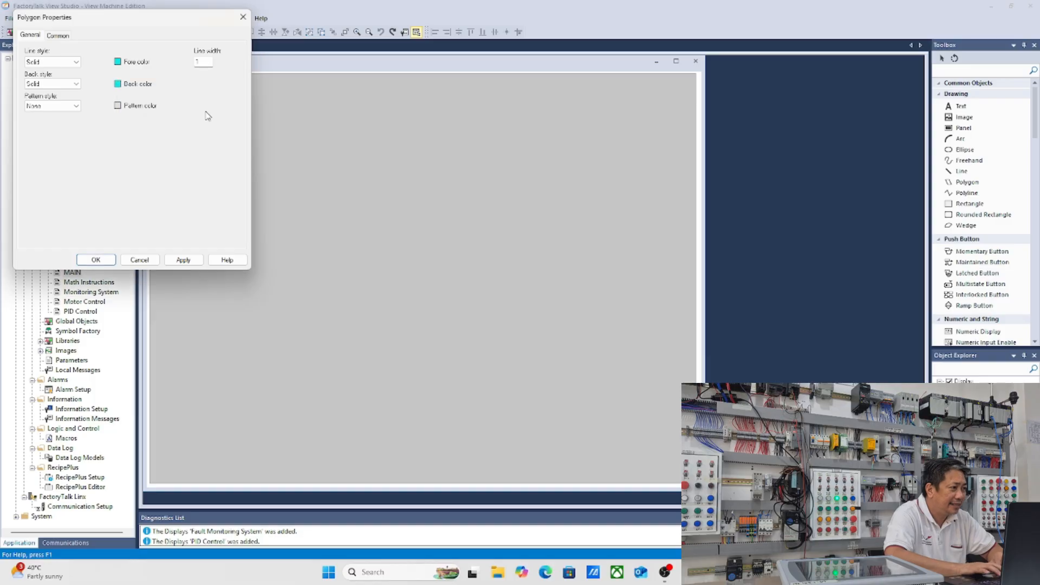
pyautogui.click(184, 262)
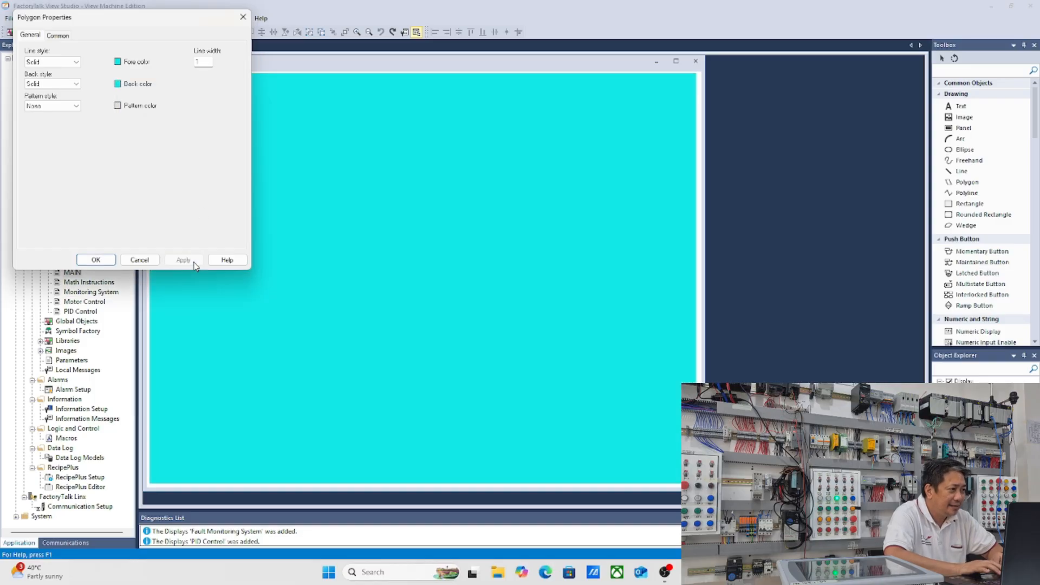
pyautogui.click(95, 261)
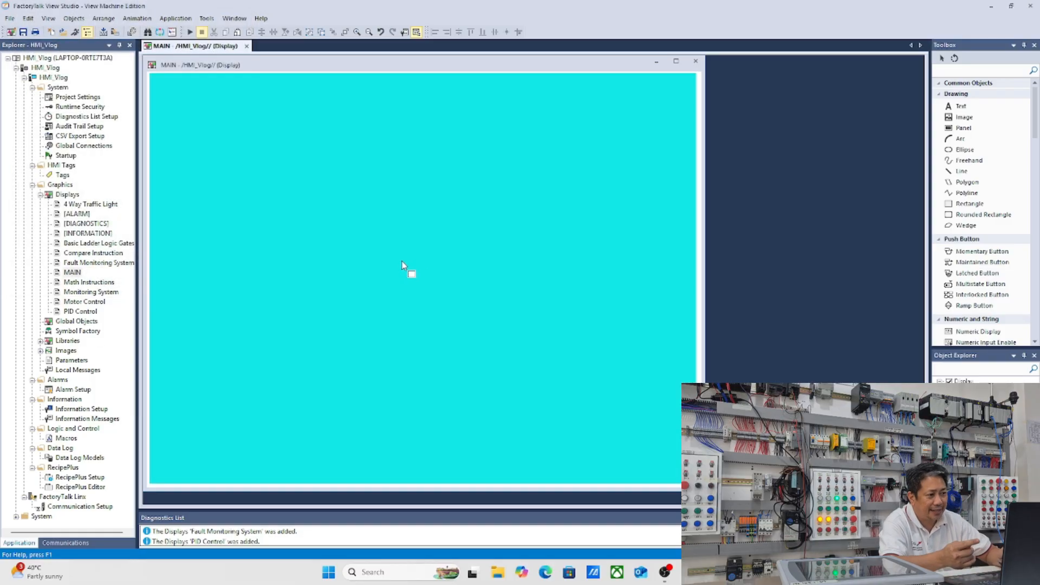
# Step: Send the cyan background rectangle to the back, behind the Shutdown button
pyautogui.rightClick(420, 265)
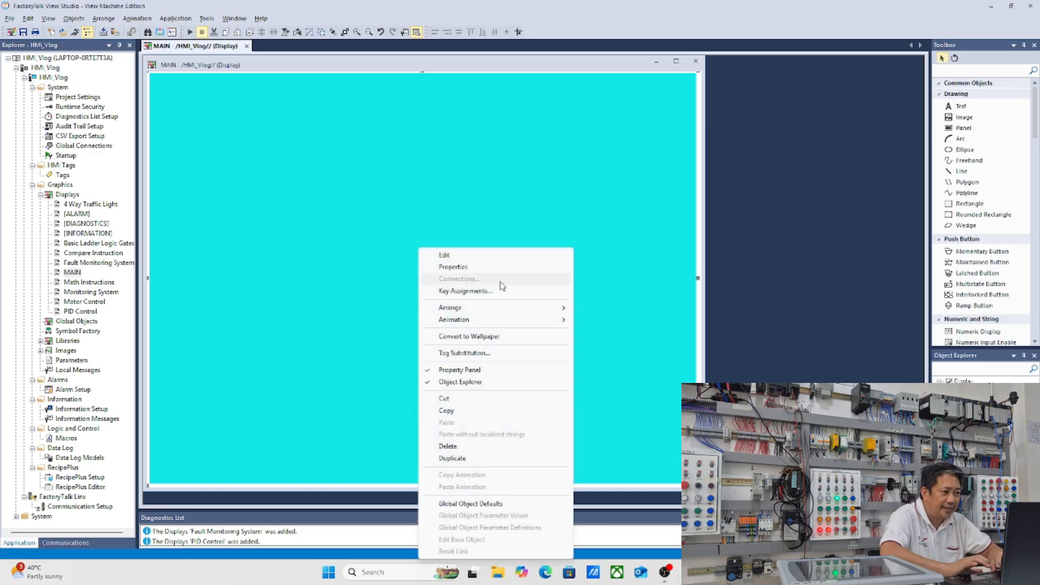
pyautogui.moveTo(508, 309)
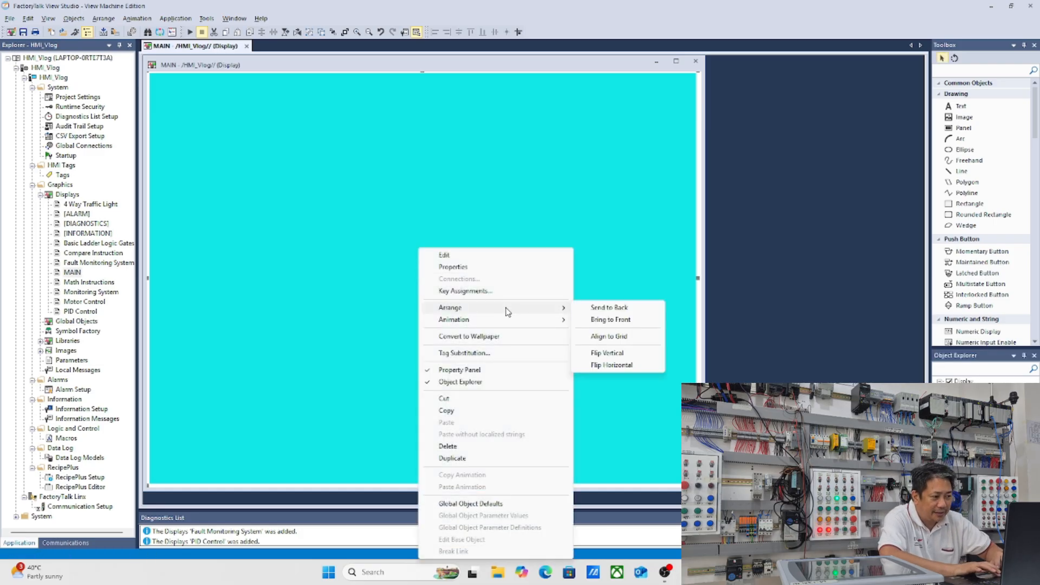
pyautogui.click(607, 321)
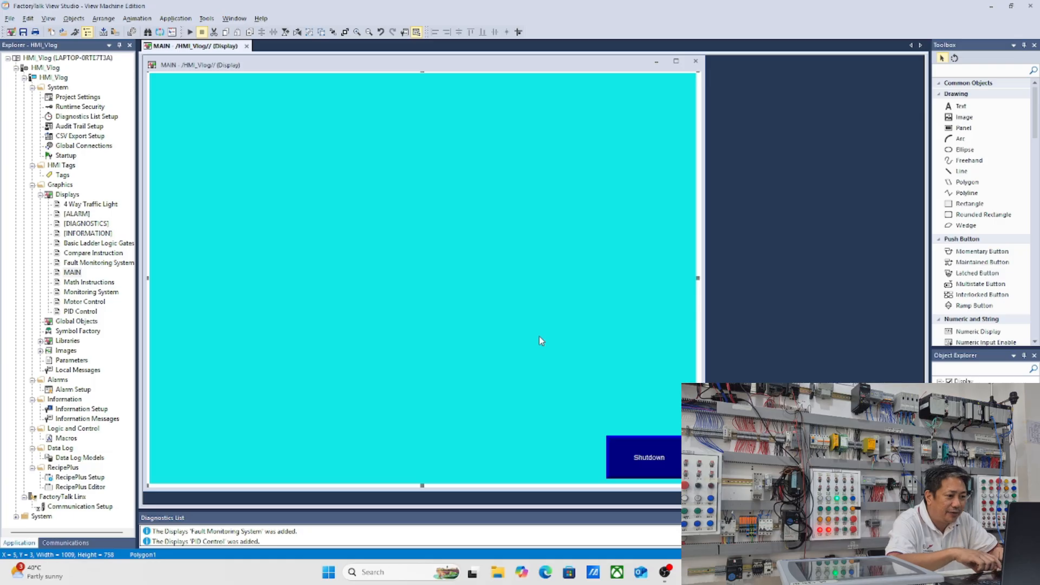
# Step: Draw a wide banner rectangle across the upper part of the MAIN display, nearly the full width of the background
pyautogui.click(75, 19)
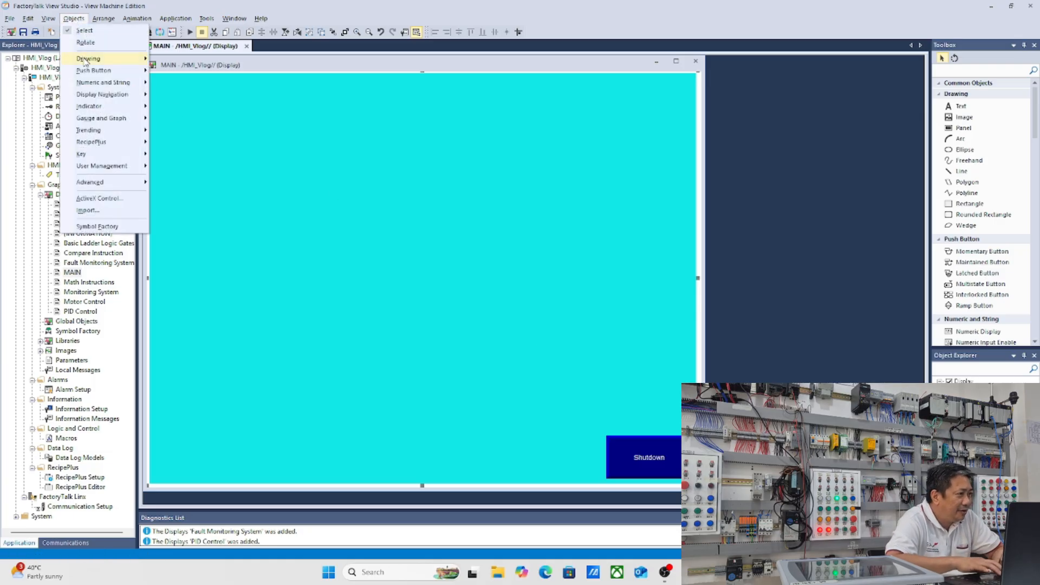
pyautogui.moveTo(87, 59)
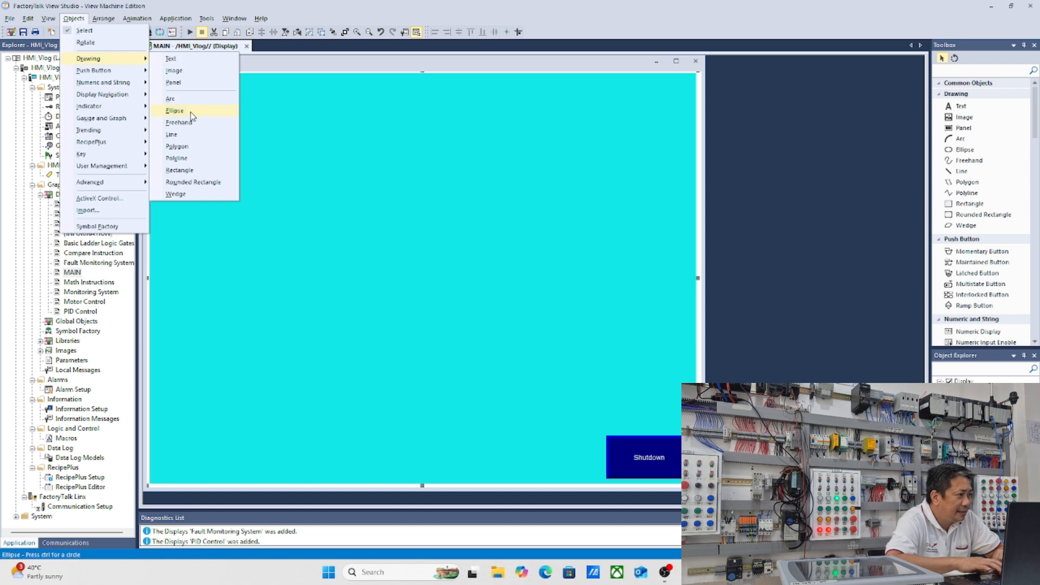
pyautogui.click(187, 171)
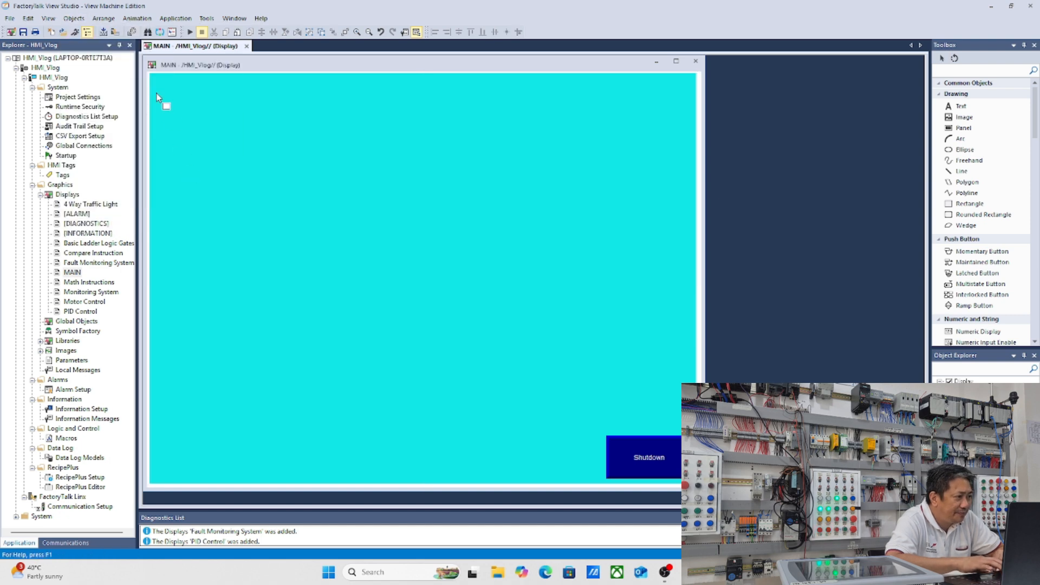
pyautogui.moveTo(168, 115)
pyautogui.mouseDown()
pyautogui.moveTo(335, 181)
pyautogui.moveTo(585, 171)
pyautogui.moveTo(686, 188)
pyautogui.mouseUp()
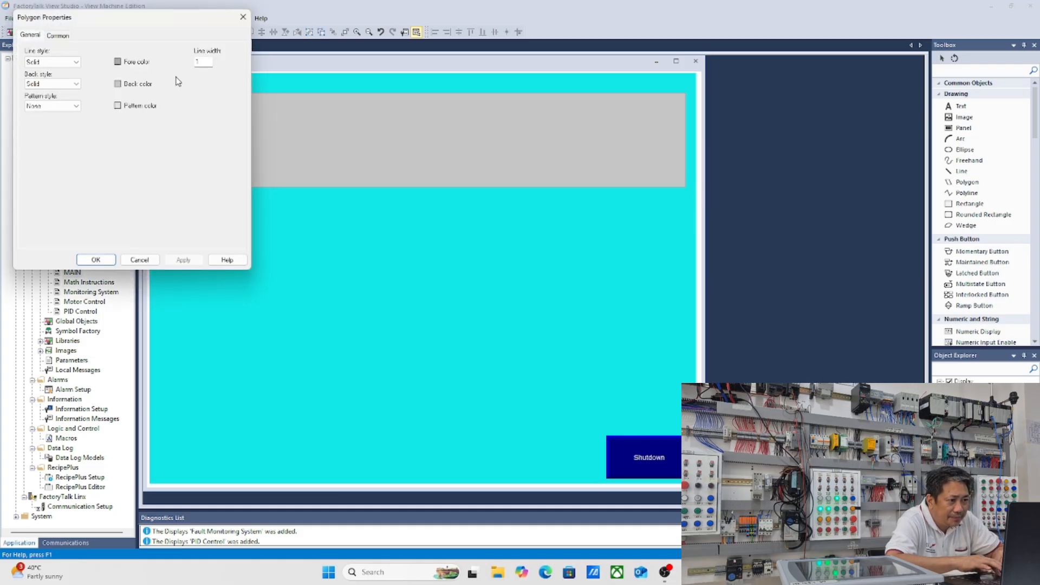
# Step: Set the banner rectangle's fore color and back color to dark green and apply them
pyautogui.click(117, 62)
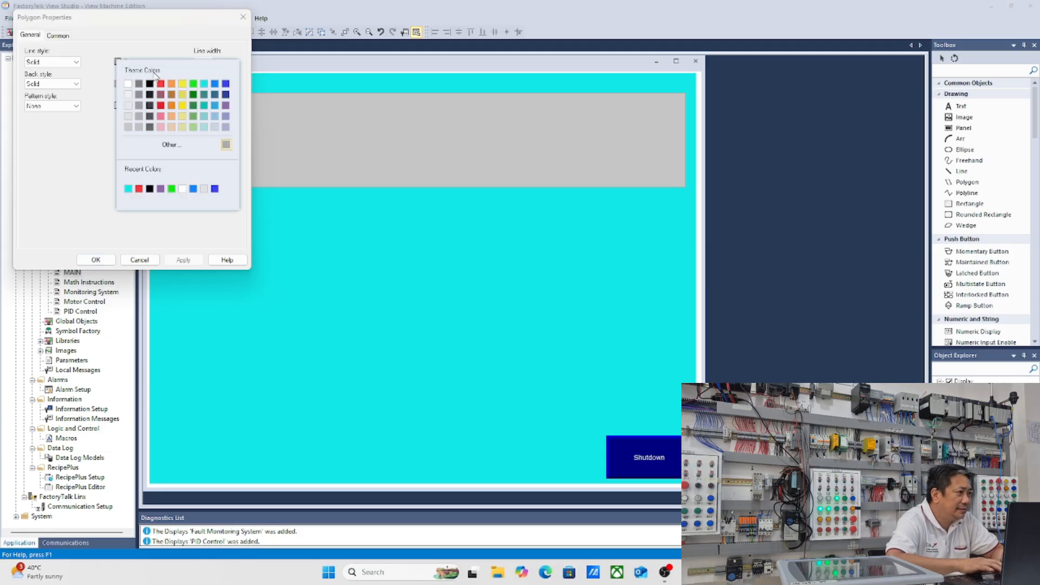
pyautogui.click(193, 95)
pyautogui.click(119, 84)
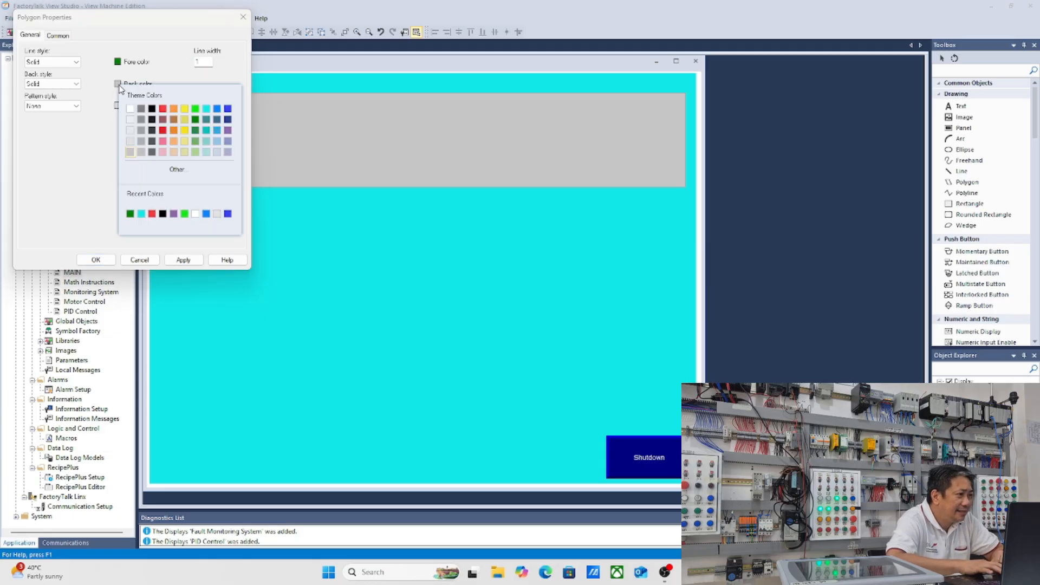
pyautogui.click(195, 120)
pyautogui.click(196, 259)
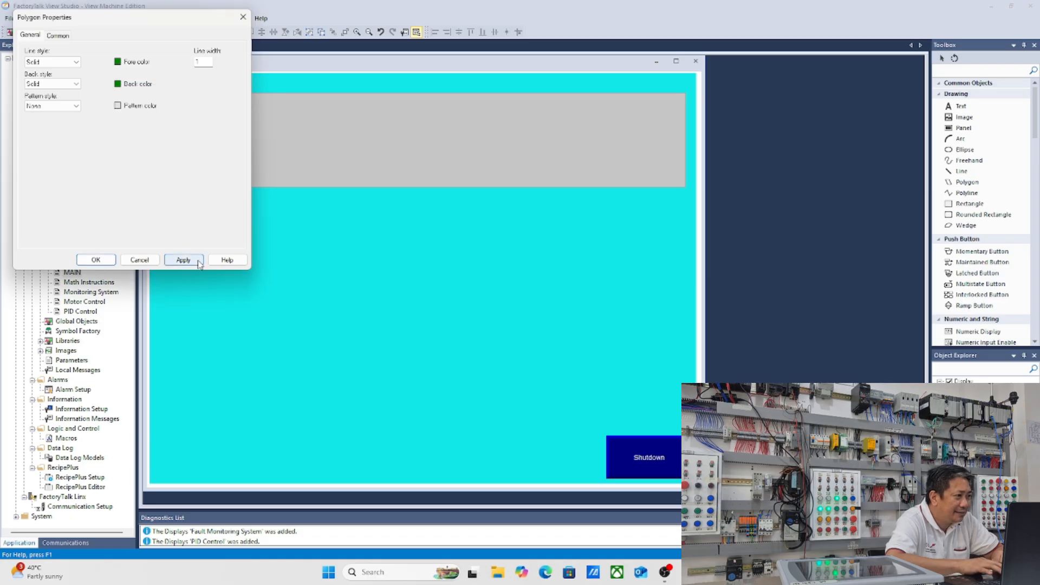
pyautogui.click(96, 260)
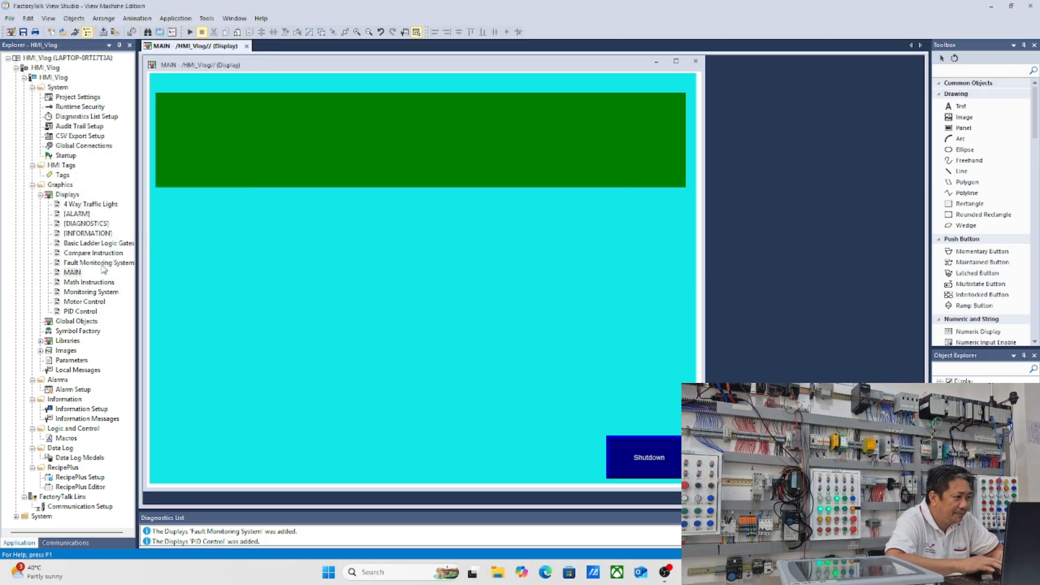
pyautogui.click(275, 250)
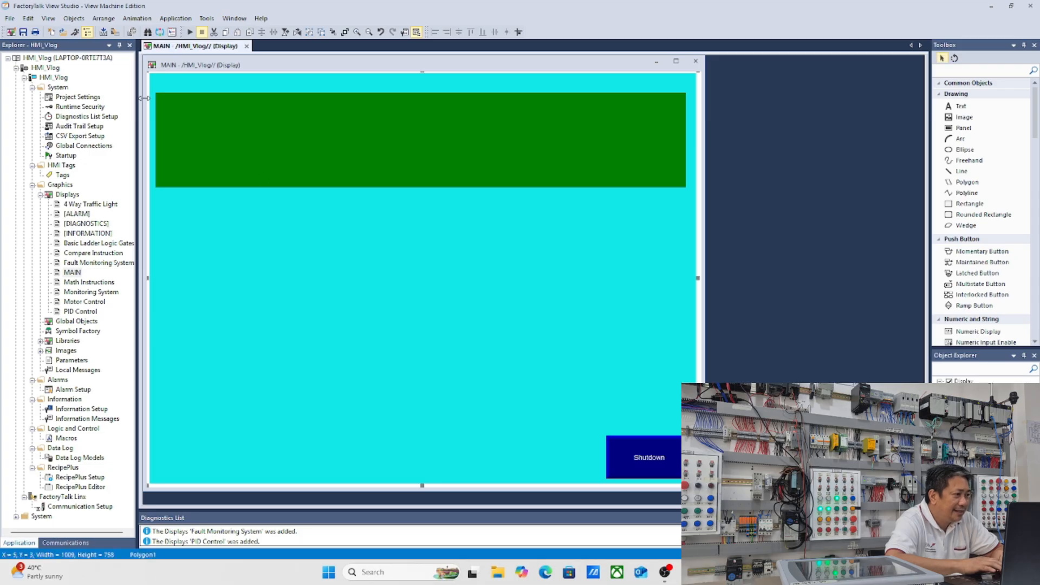
# Step: Add a text object on the green banner reading "TRILOGIX TRAINING INSTITUTE DUBAI U.A.E" with font size 24
pyautogui.click(74, 18)
pyautogui.moveTo(84, 58)
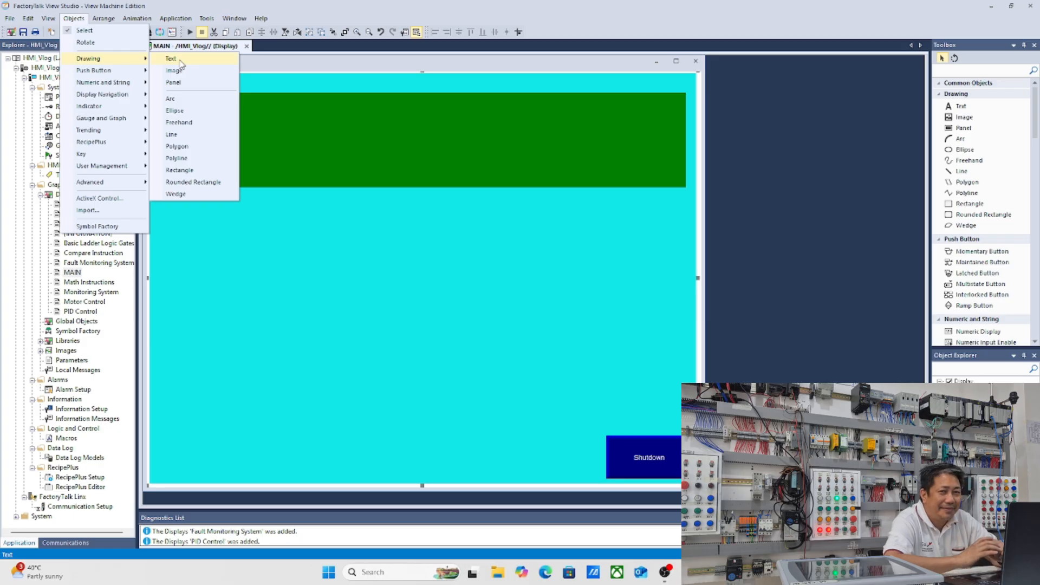
pyautogui.click(182, 64)
pyautogui.moveTo(174, 108); pyautogui.dragTo(647, 172)
pyautogui.write('F')
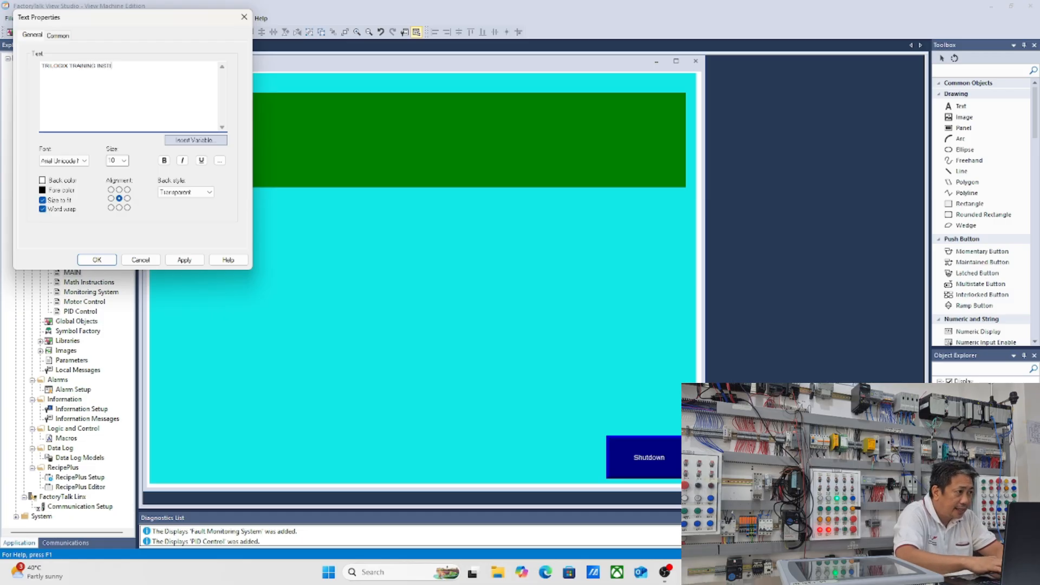
pyautogui.write('TE DUBAI U.A.E')
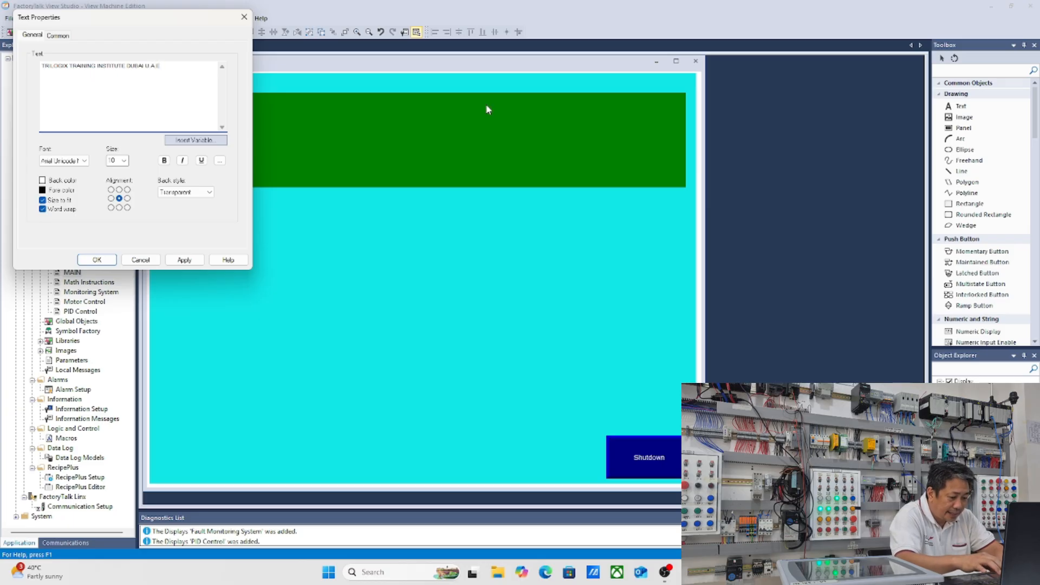
pyautogui.click(124, 160)
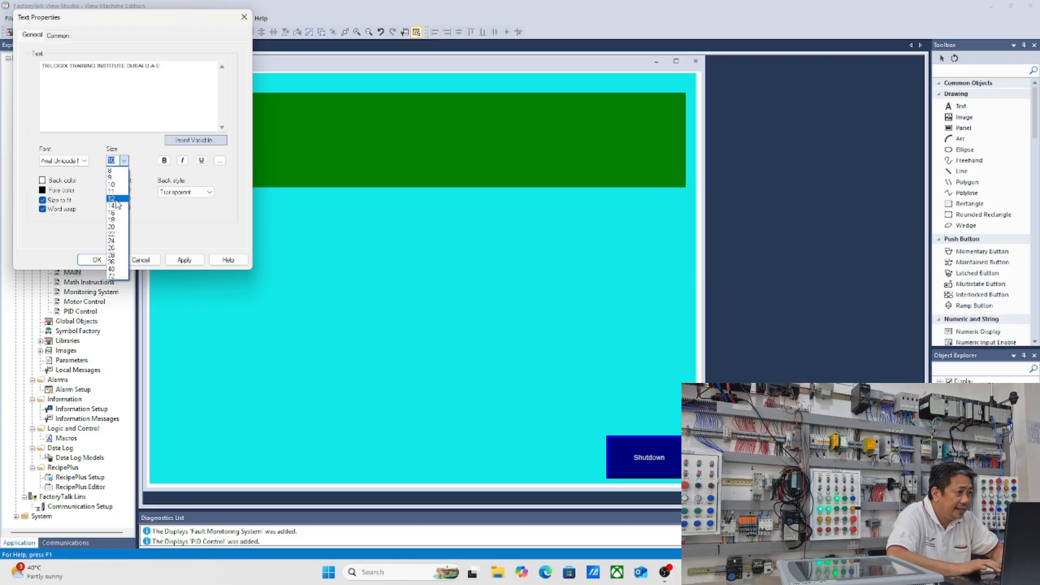
pyautogui.click(111, 241)
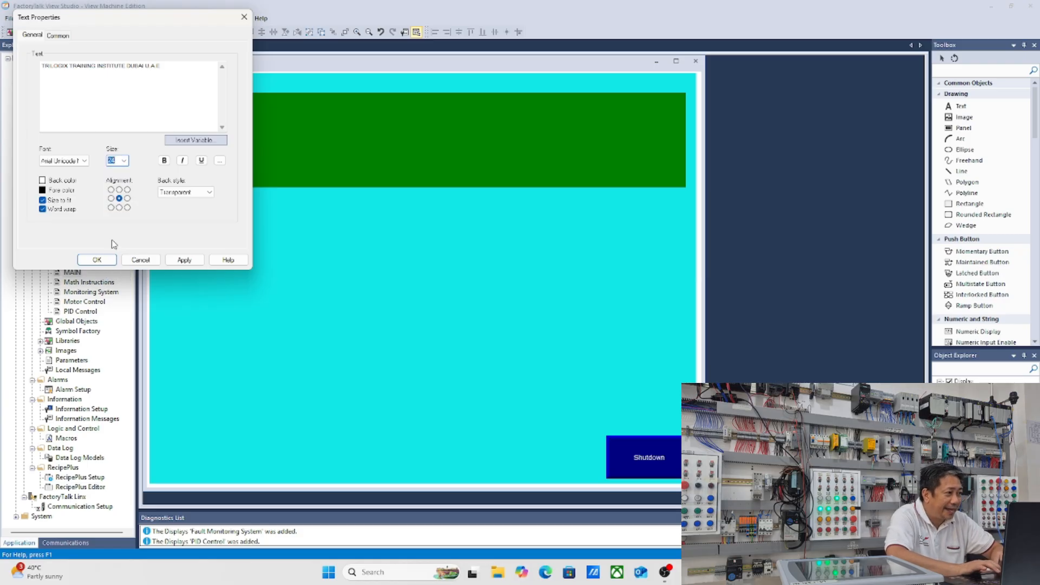
# Step: Set the title text's back color and fore color to red and apply them
pyautogui.click(43, 181)
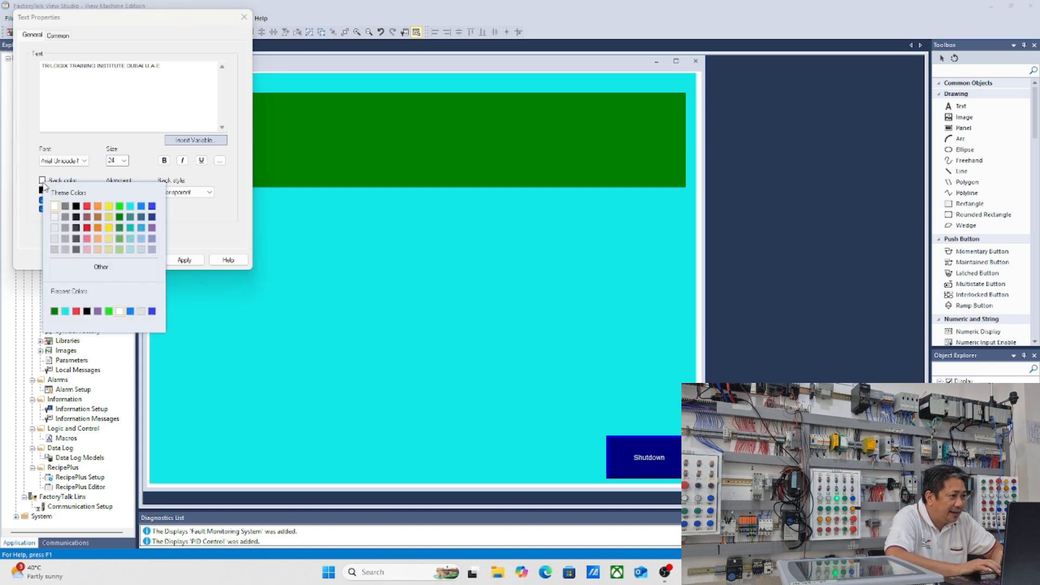
pyautogui.click(87, 207)
pyautogui.click(42, 191)
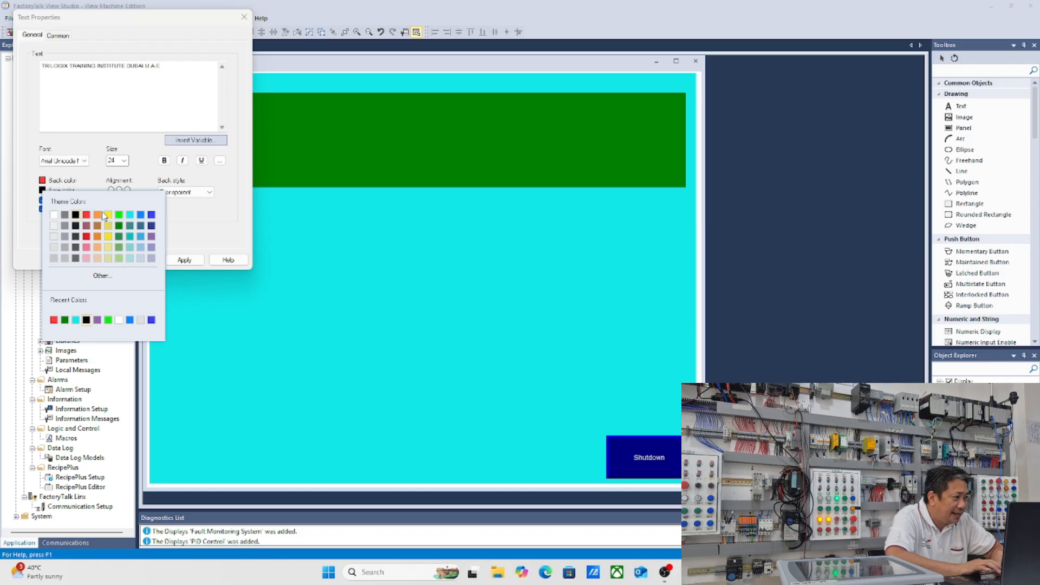
pyautogui.click(87, 236)
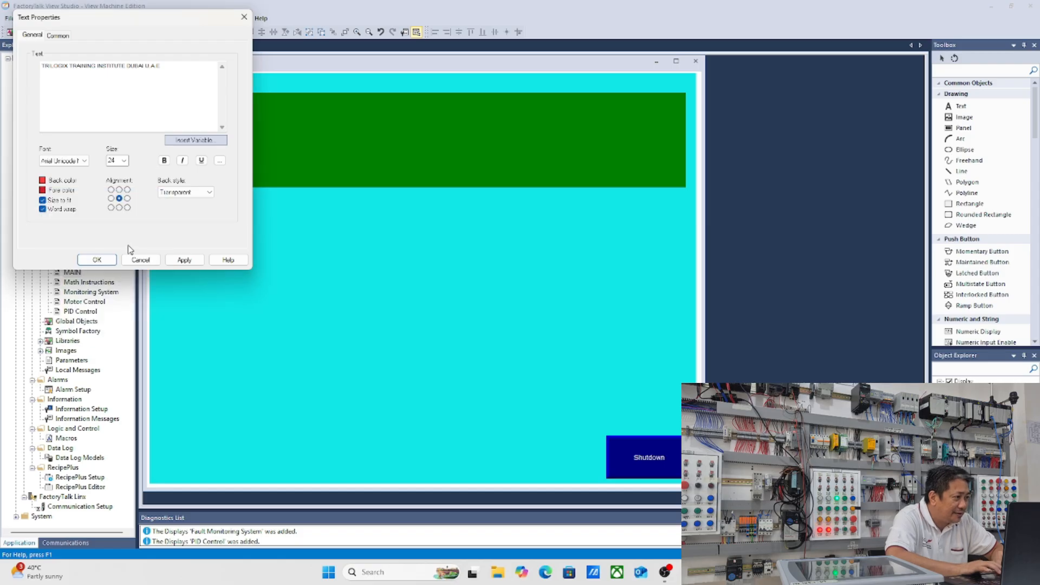
pyautogui.click(176, 263)
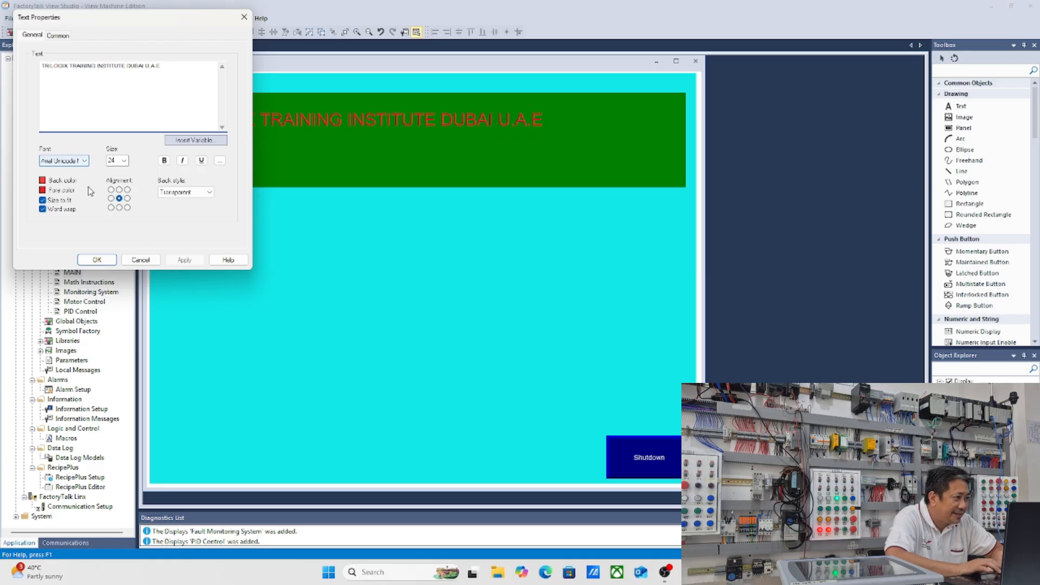
# Step: Change the title text's back color and fore color to blue and apply them
pyautogui.click(42, 181)
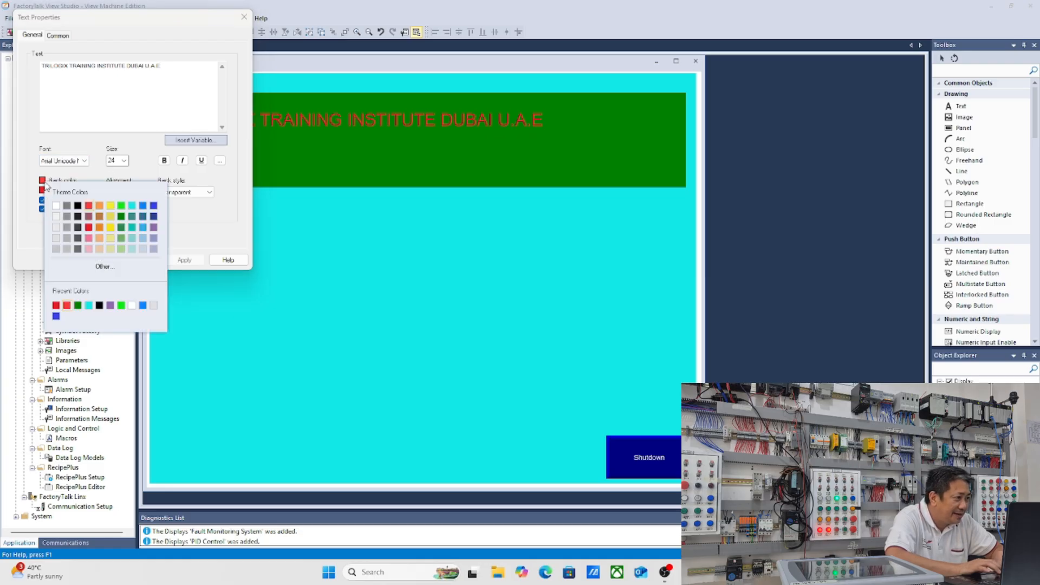
pyautogui.click(154, 206)
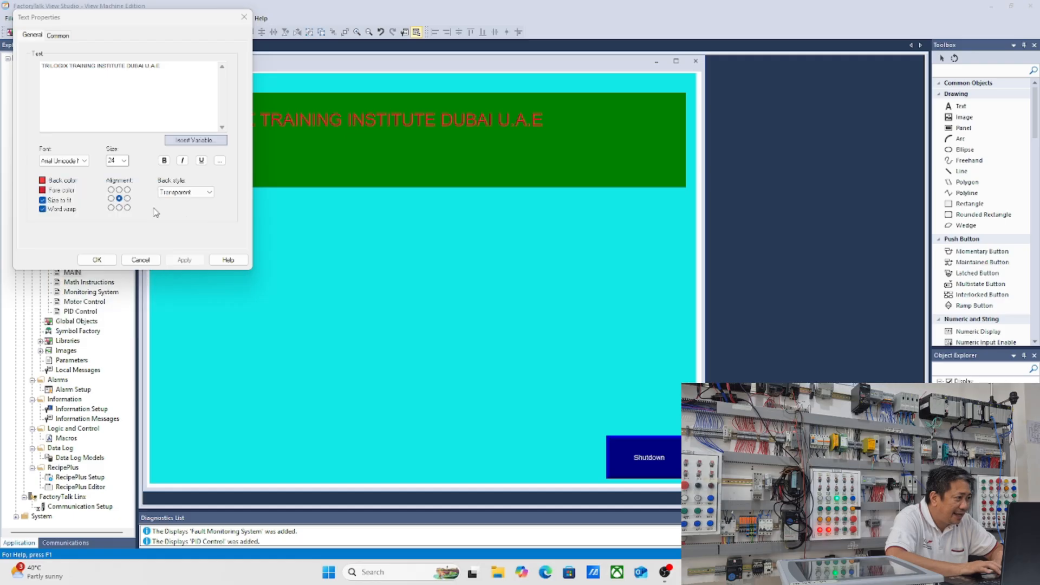
pyautogui.click(43, 191)
pyautogui.click(151, 216)
pyautogui.click(184, 260)
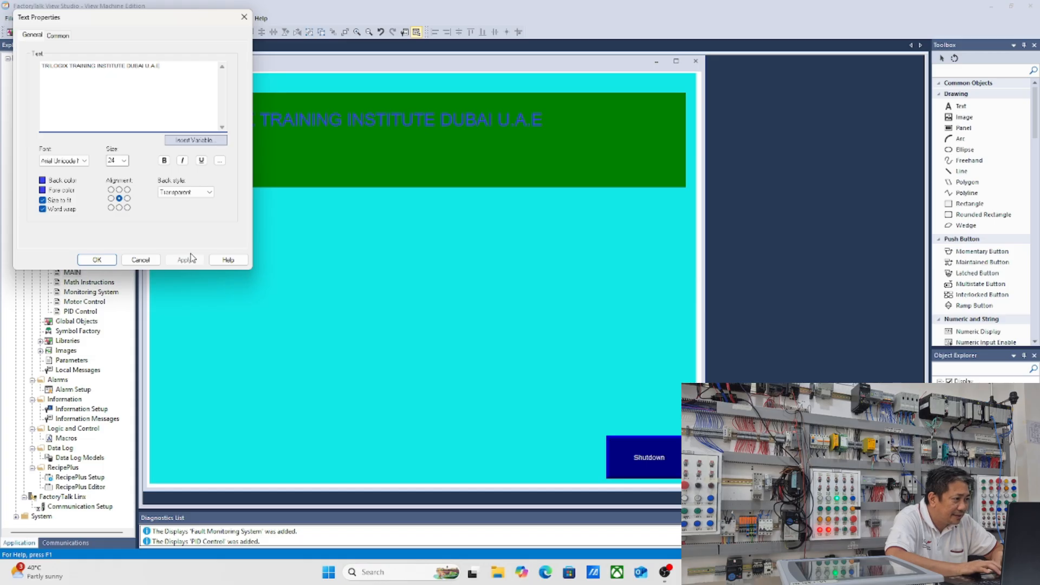
# Step: Set the title text's back color and fore color to white and accept the text properties
pyautogui.click(43, 182)
pyautogui.click(53, 207)
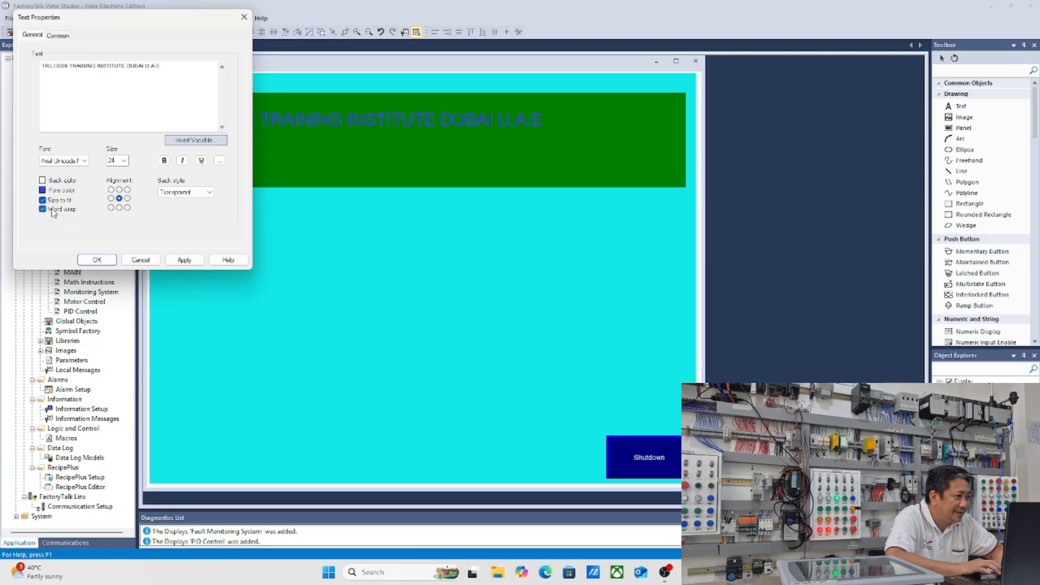
pyautogui.click(42, 191)
pyautogui.click(65, 216)
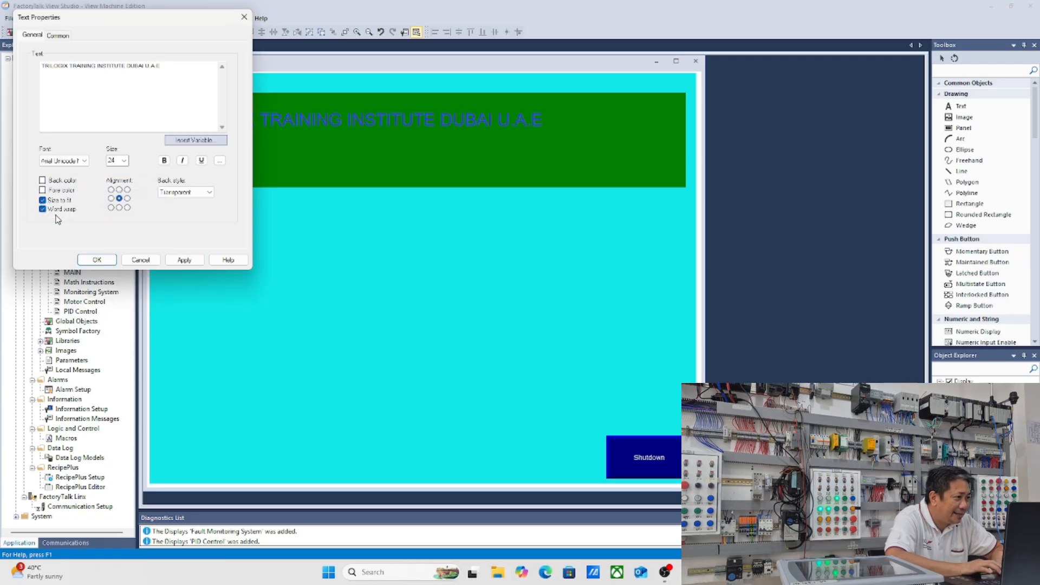
pyautogui.click(183, 261)
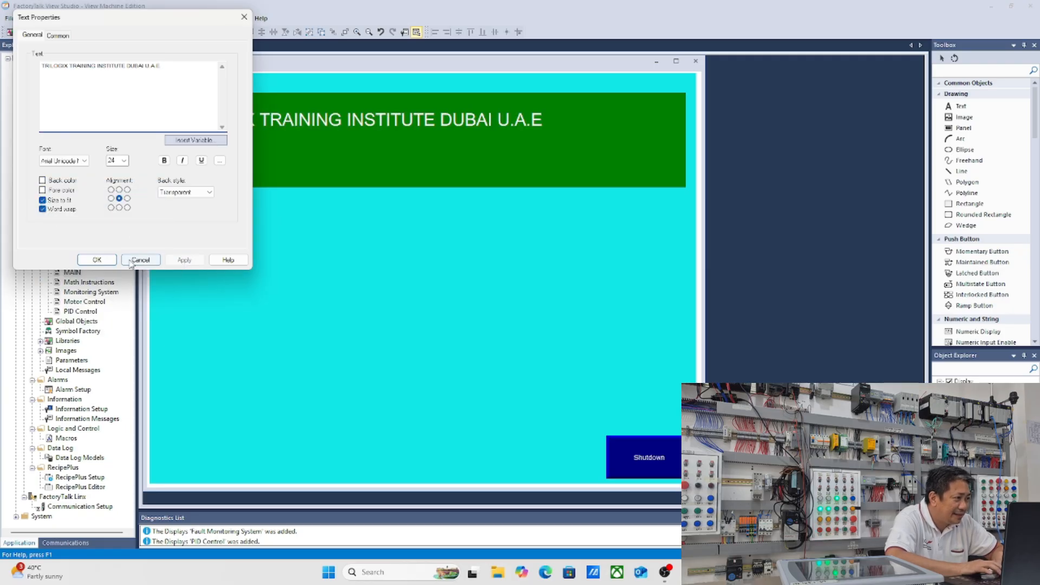
pyautogui.click(97, 260)
# Step: Stretch the title text vertically to a height of about 125 so it fills most of the green banner
pyautogui.click(339, 124)
pyautogui.moveTo(357, 132); pyautogui.dragTo(354, 172)
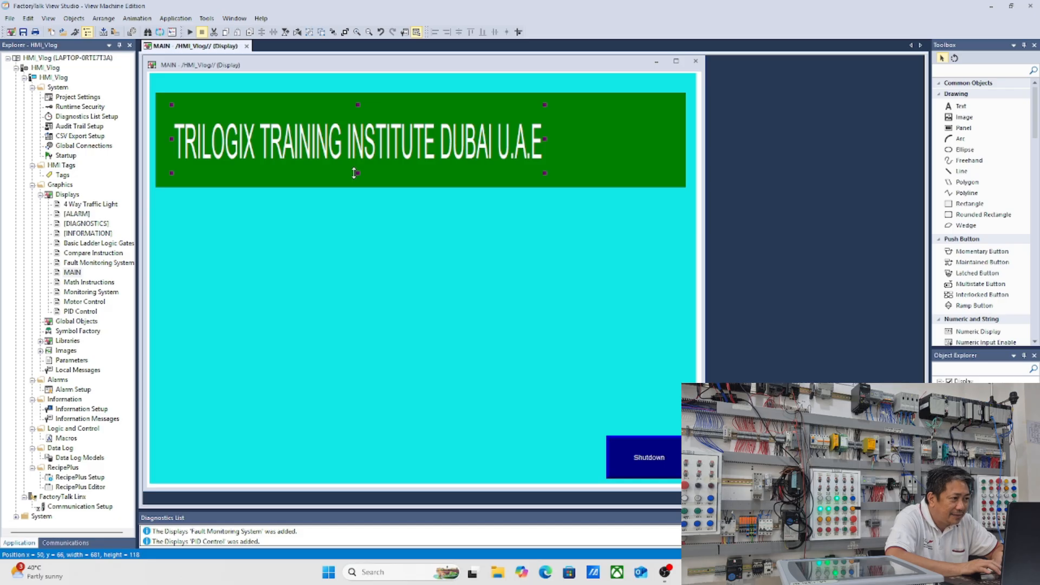
pyautogui.moveTo(357, 104); pyautogui.dragTo(357, 102)
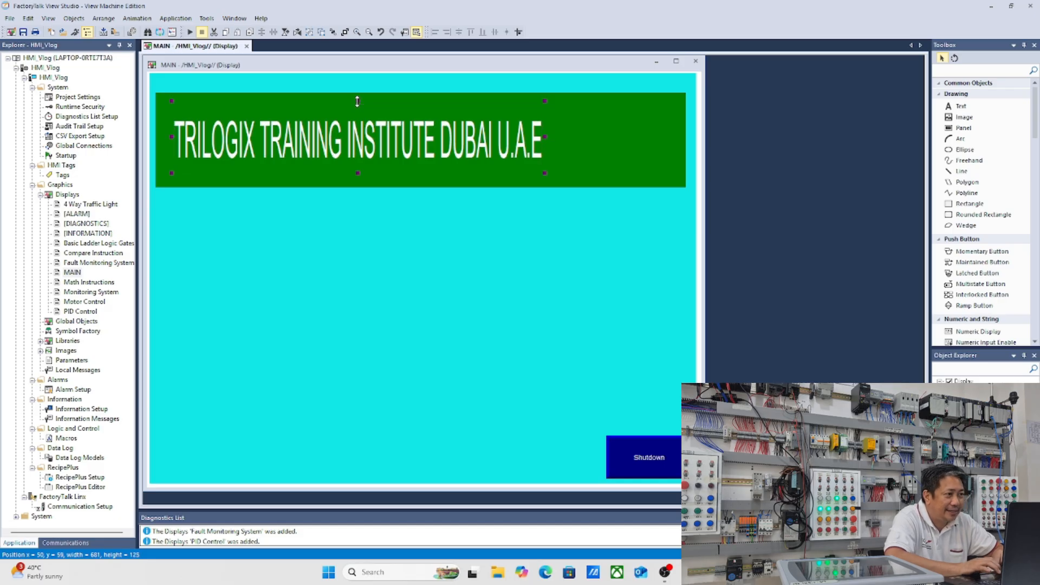
pyautogui.click(436, 237)
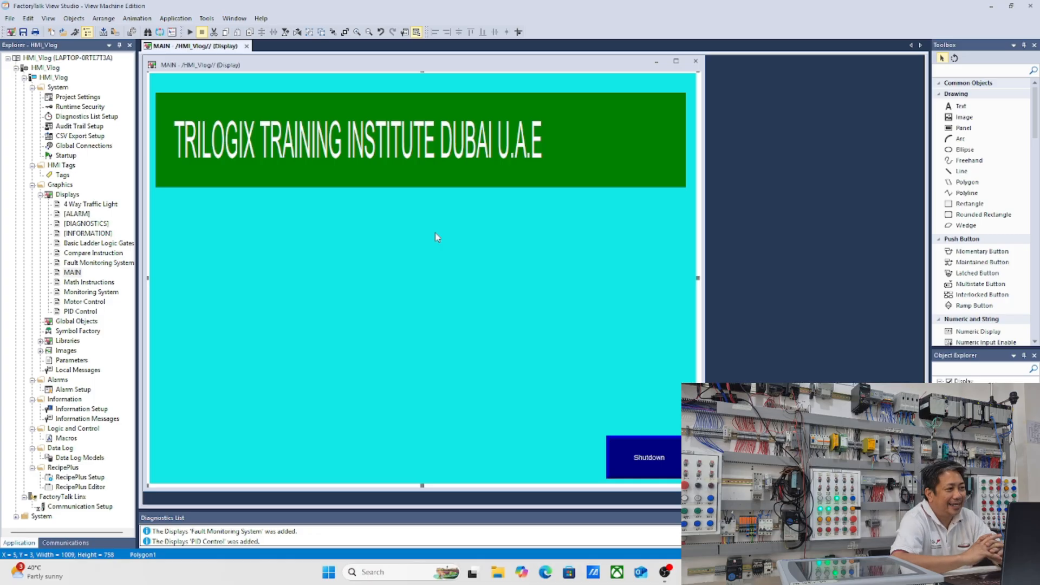
# Step: Set the title text's back color and fore color to blue and accept the text properties
pyautogui.doubleClick(514, 145)
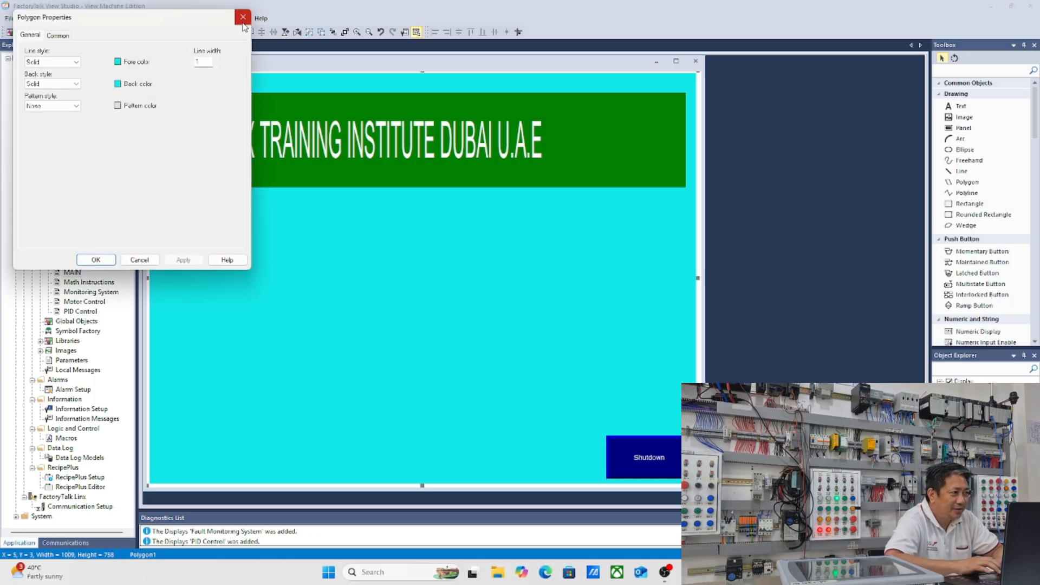
pyautogui.click(243, 21)
pyautogui.click(357, 105)
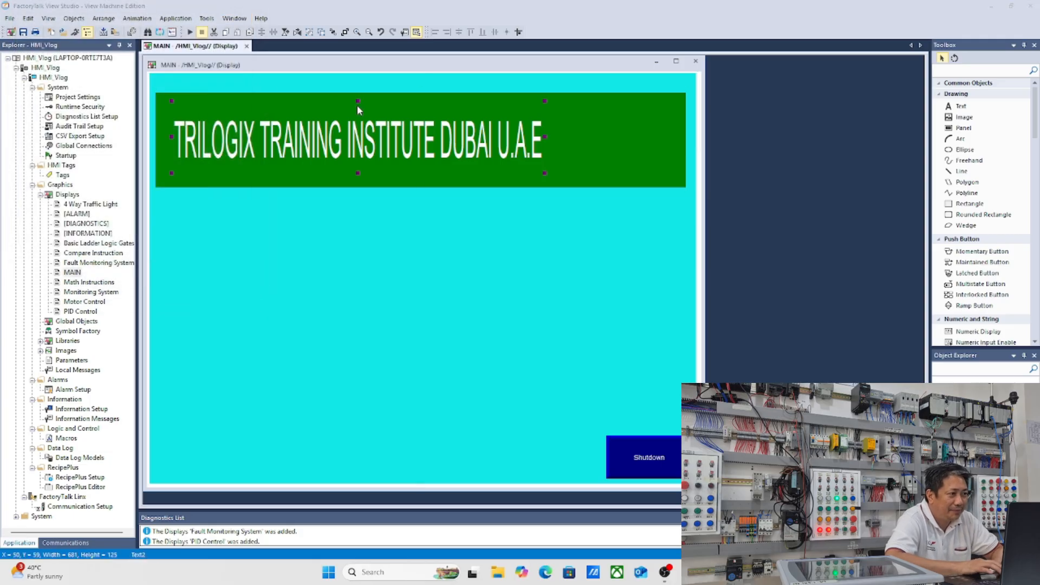
pyautogui.doubleClick(357, 105)
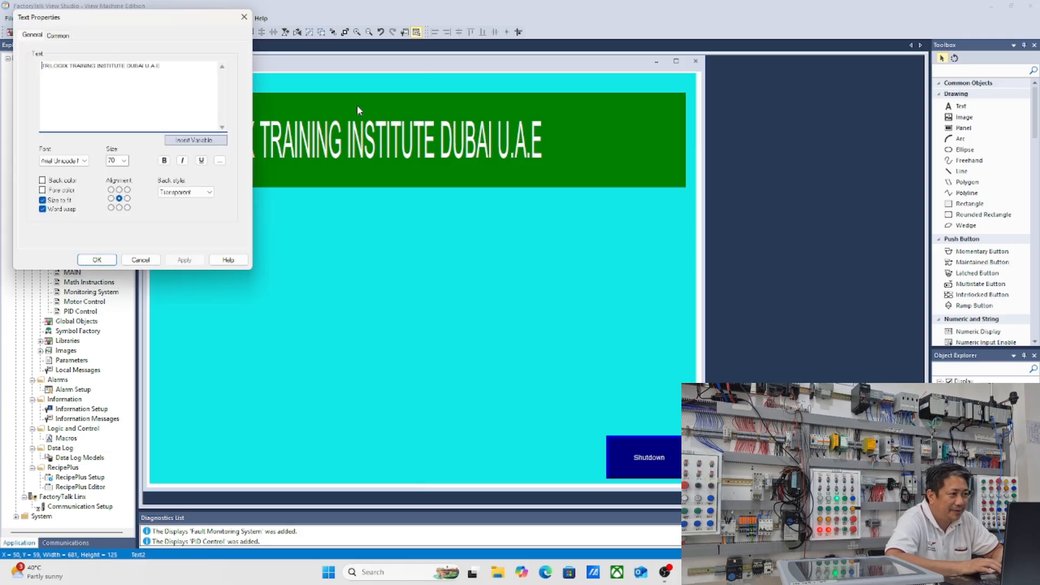
pyautogui.click(43, 190)
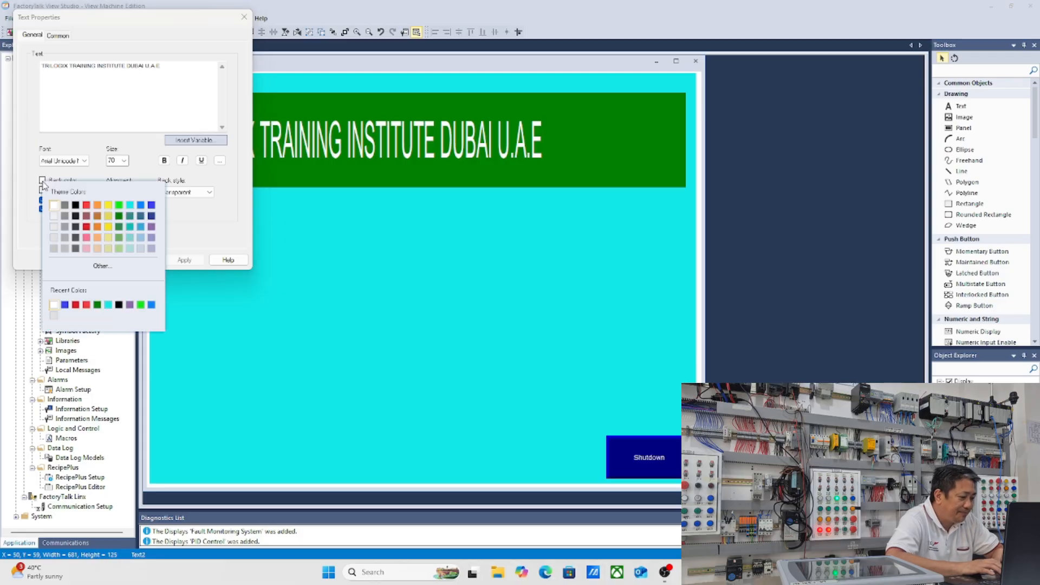
pyautogui.click(151, 206)
pyautogui.click(43, 190)
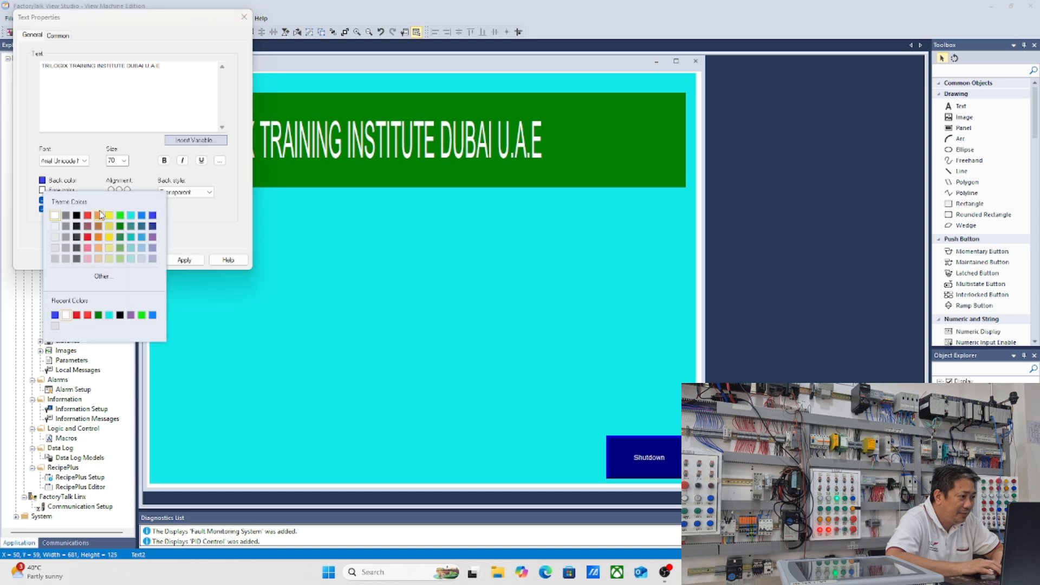
pyautogui.click(152, 215)
pyautogui.click(184, 260)
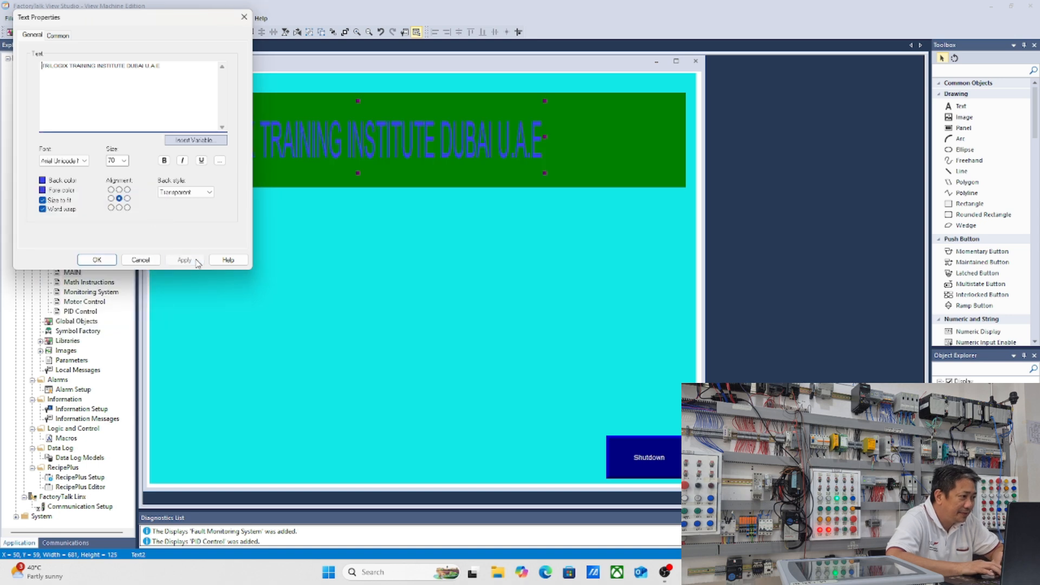
pyautogui.click(97, 260)
# Step: Set the title banner polygon's fore color and back color to white and accept its properties
pyautogui.click(600, 158)
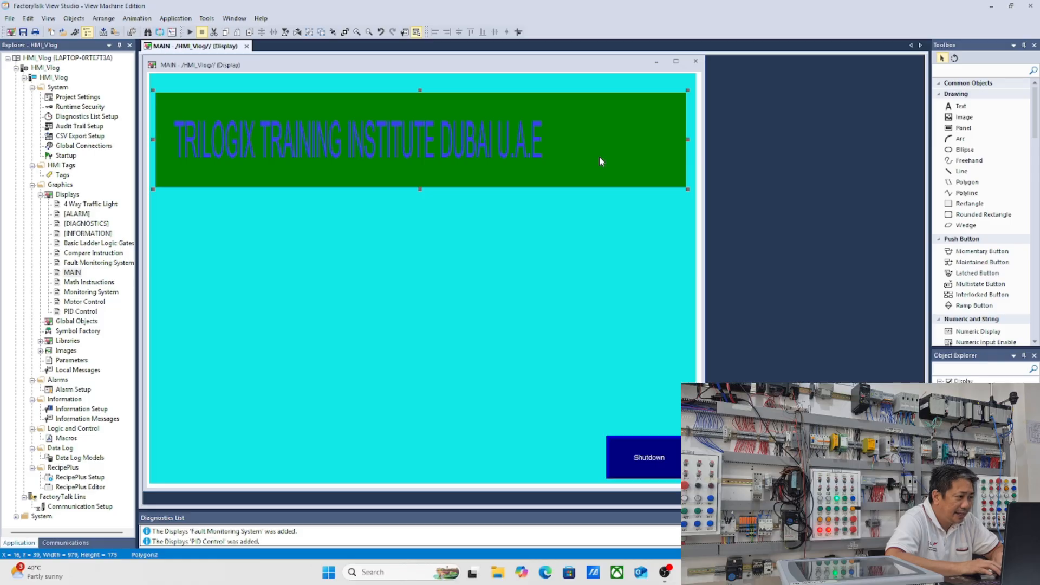
pyautogui.doubleClick(600, 157)
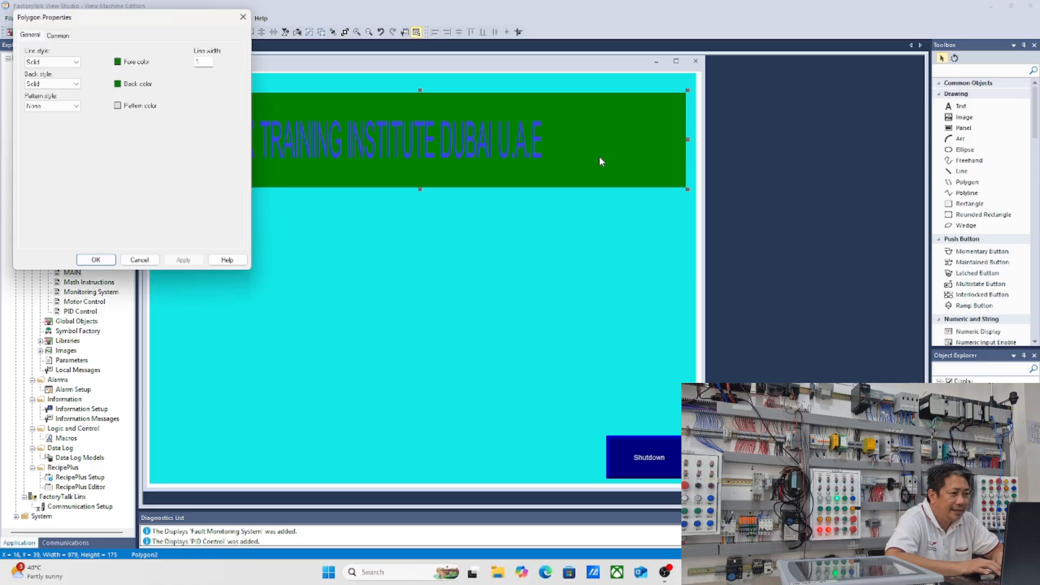
pyautogui.click(117, 62)
pyautogui.click(131, 88)
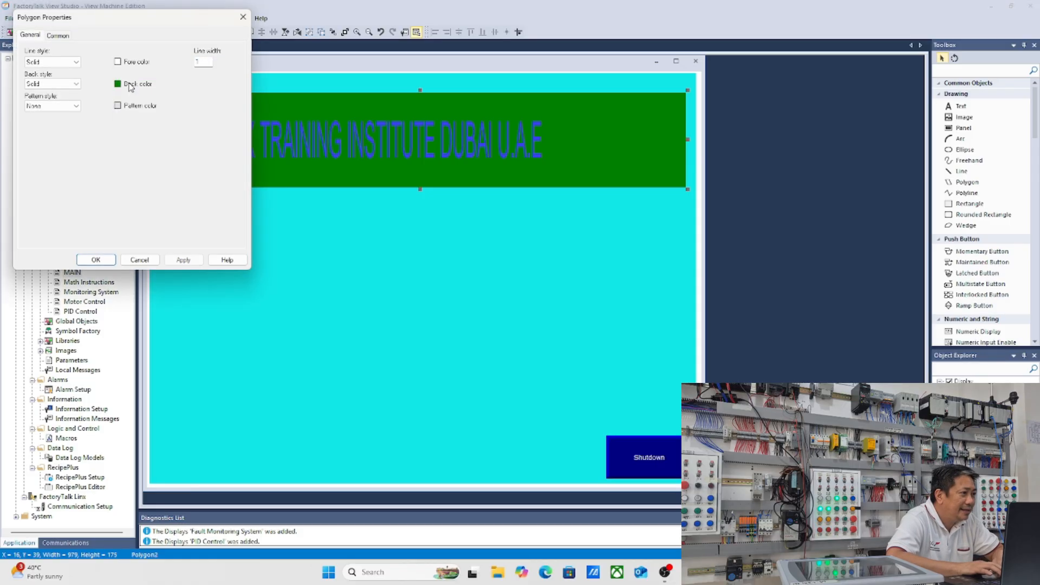
pyautogui.click(118, 62)
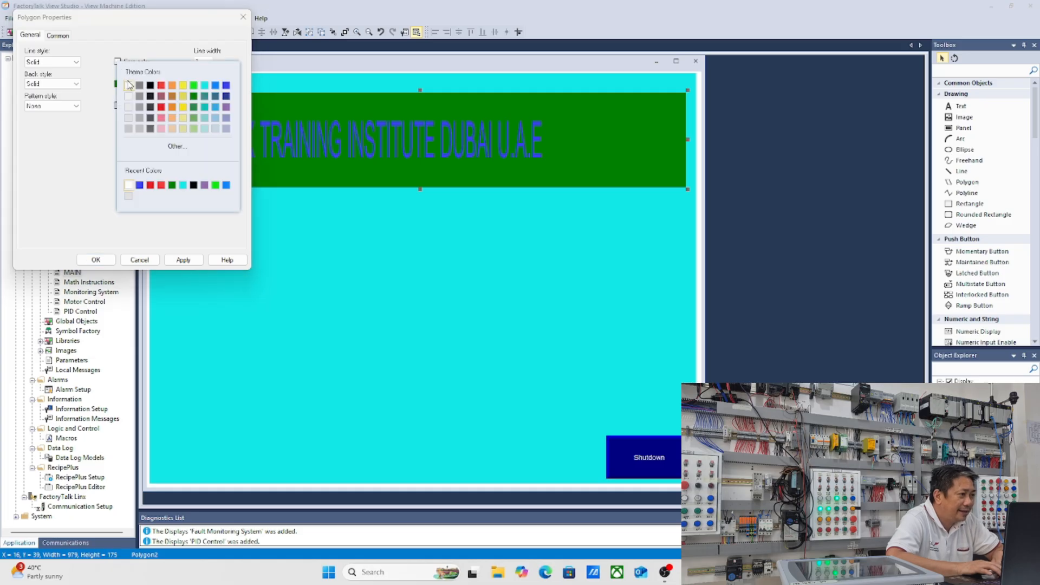
pyautogui.click(128, 85)
pyautogui.click(118, 84)
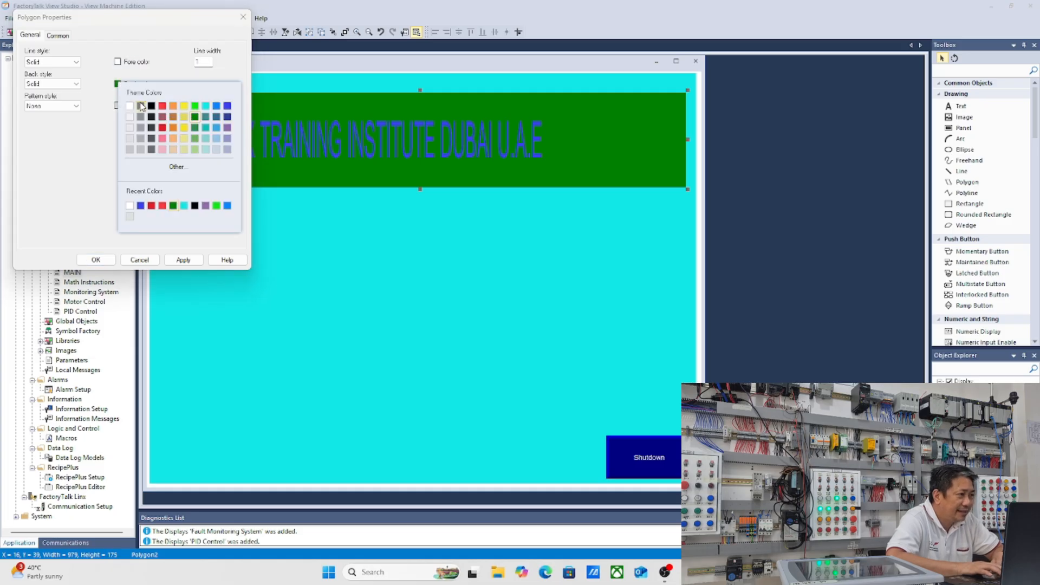
pyautogui.click(129, 106)
pyautogui.click(185, 261)
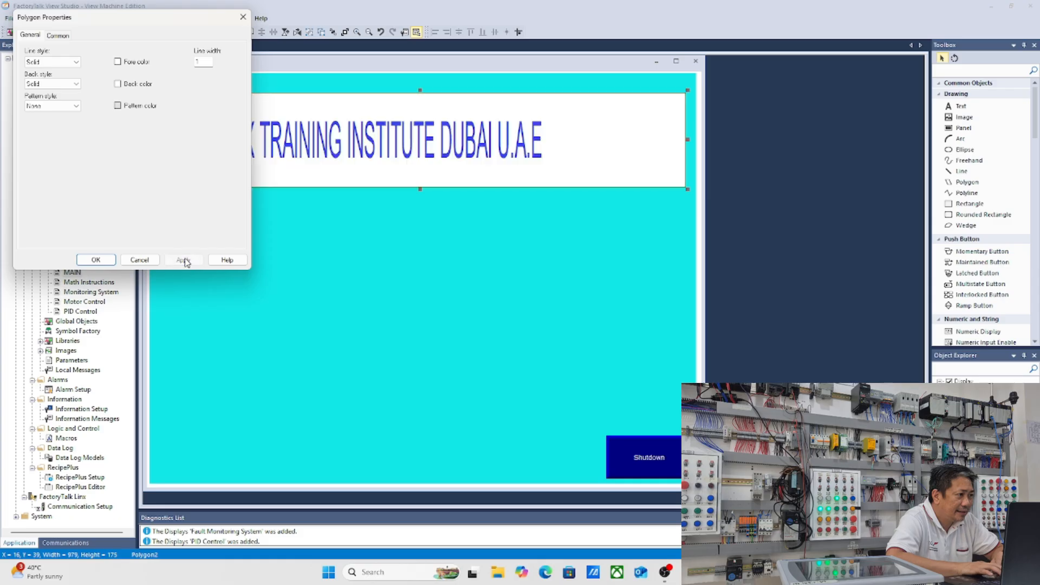
pyautogui.click(112, 259)
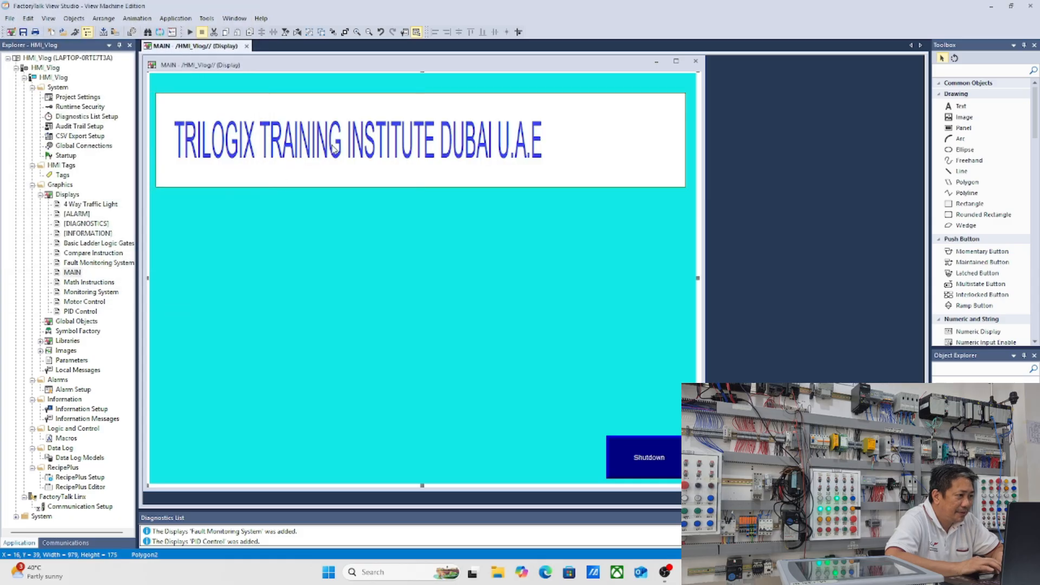
# Step: Make the title text bold and accept the text properties
pyautogui.click(504, 141)
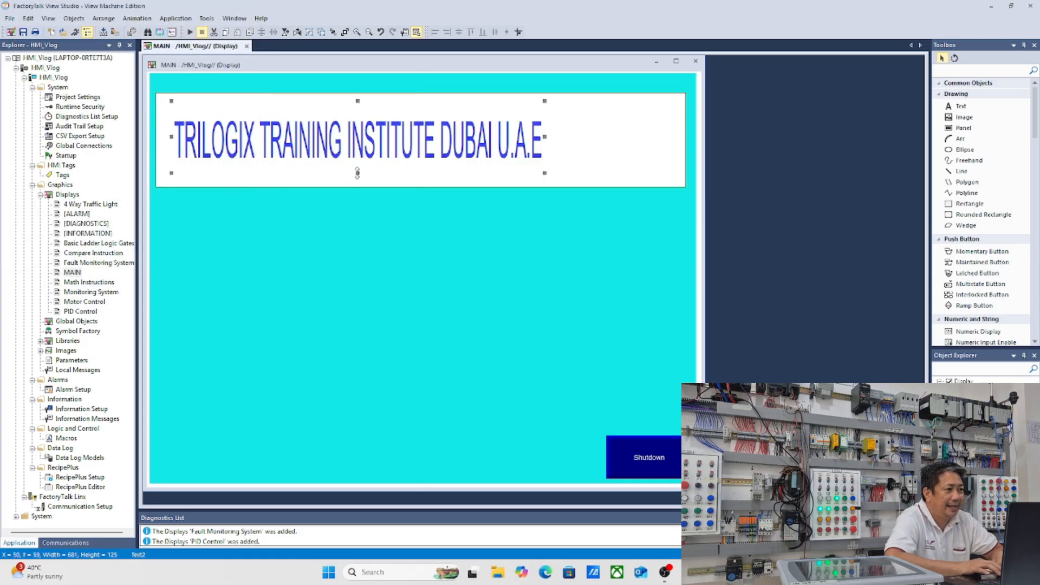
pyautogui.click(491, 145)
pyautogui.click(492, 146)
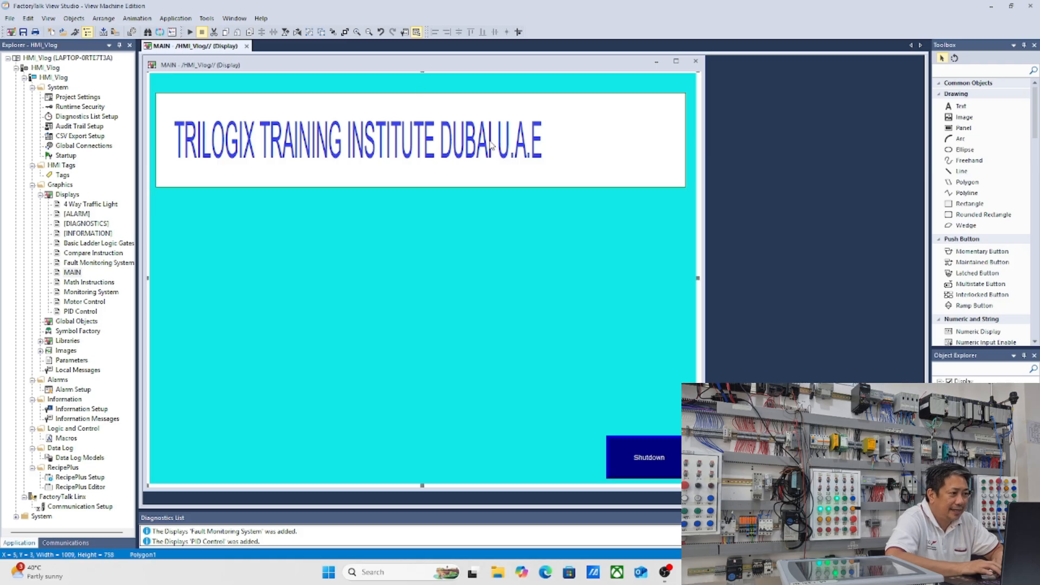
pyautogui.click(492, 145)
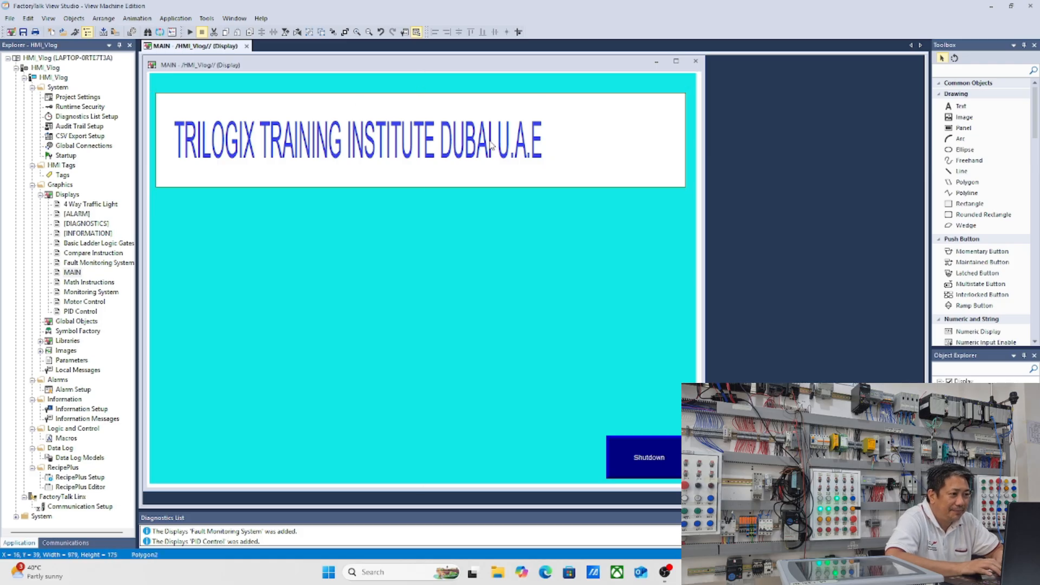
pyautogui.doubleClick(491, 145)
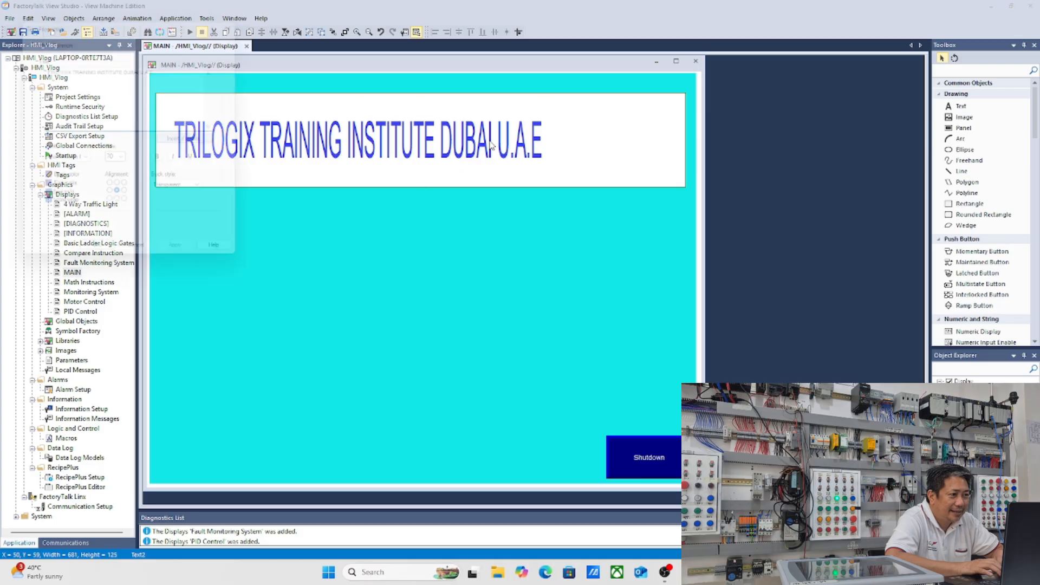
pyautogui.click(164, 161)
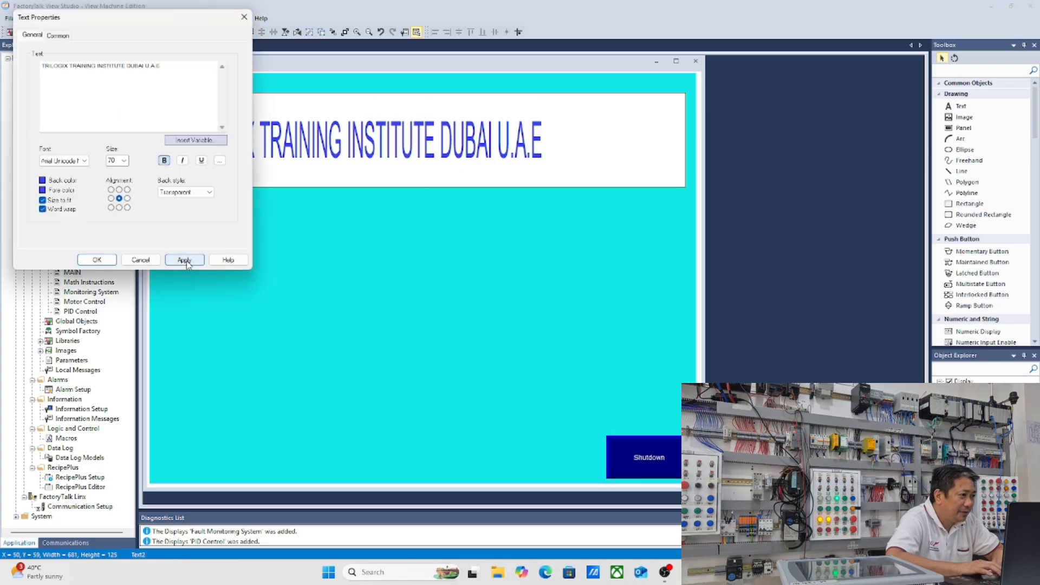
pyautogui.click(185, 261)
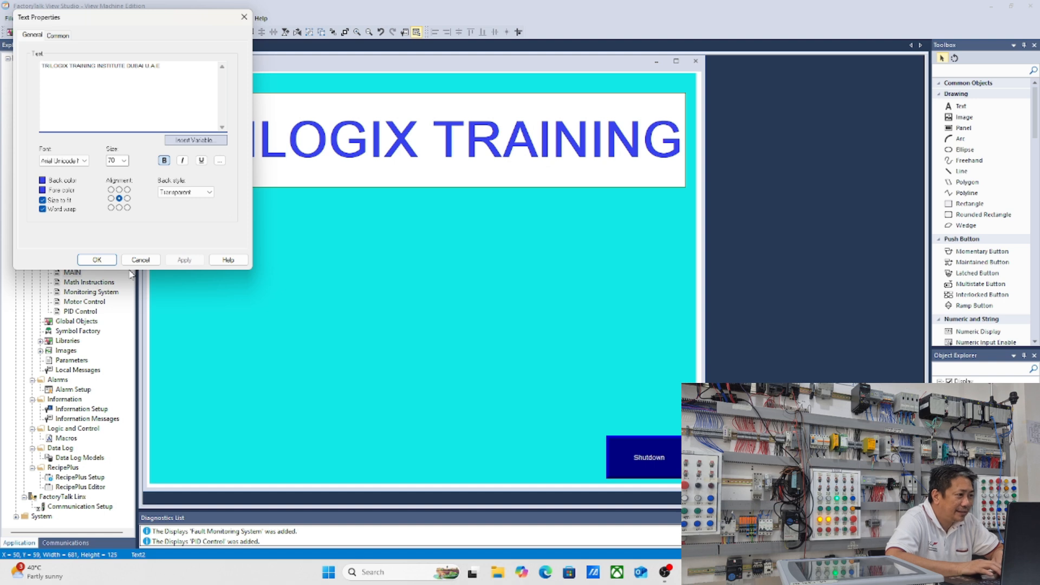
pyautogui.click(100, 262)
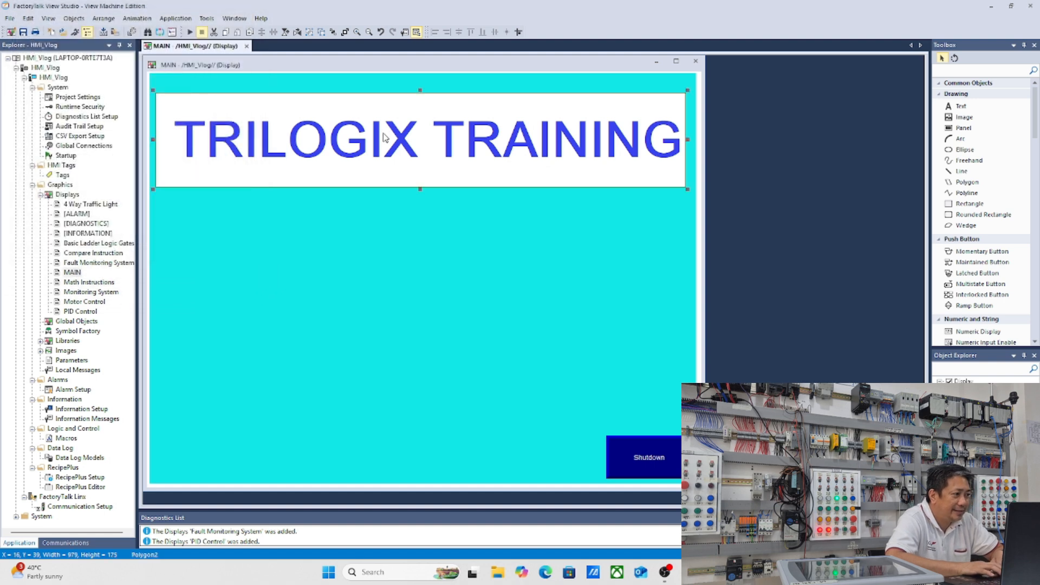
# Step: Shrink the title text to a height of about 70 and move it to the banner's left end
pyautogui.click(635, 153)
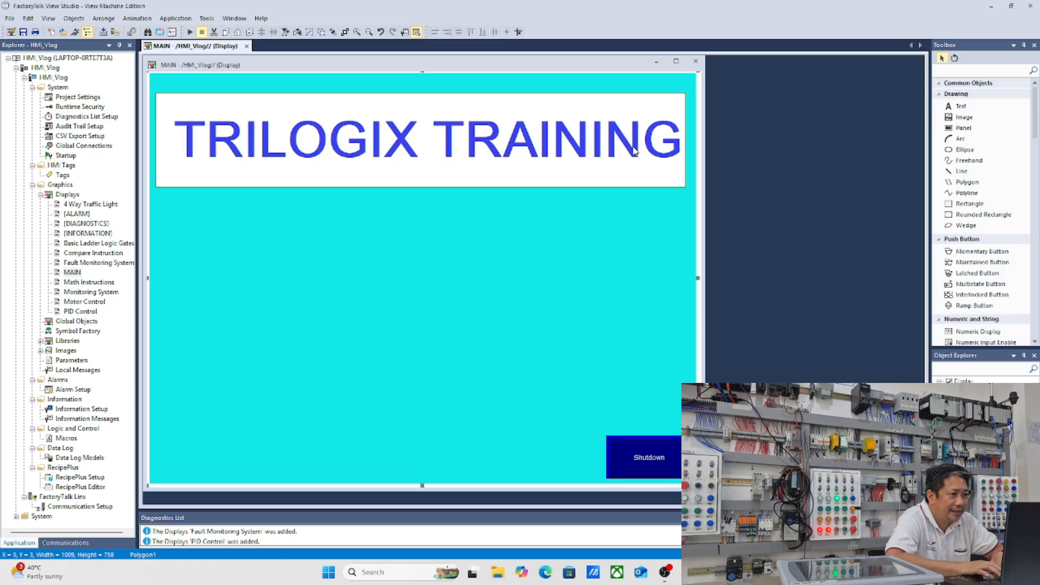
pyautogui.click(635, 153)
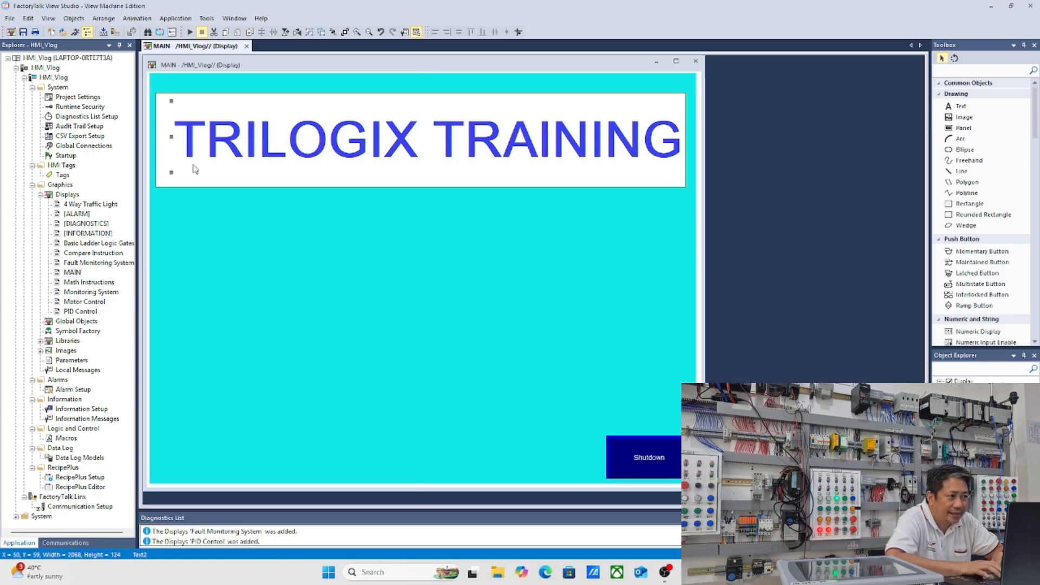
pyautogui.moveTo(171, 173); pyautogui.dragTo(202, 145)
pyautogui.moveTo(321, 130); pyautogui.dragTo(252, 145)
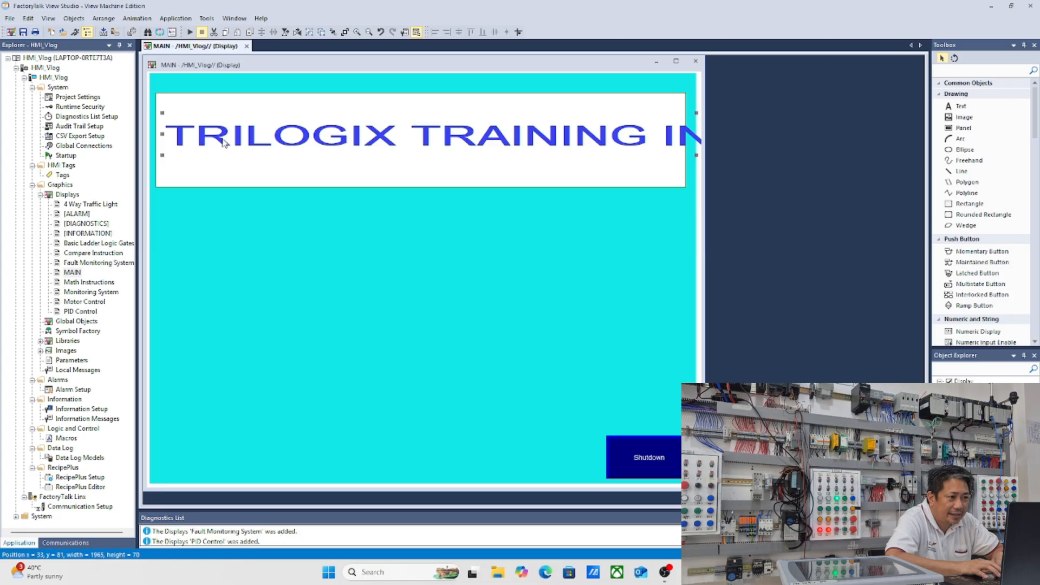
# Step: Narrow the title text to a width of about 1786 and move it back to about X 36, Y 90 on the banner
pyautogui.moveTo(162, 134); pyautogui.dragTo(246, 136)
pyautogui.click(385, 134)
pyautogui.click(385, 135)
pyautogui.doubleClick(386, 134)
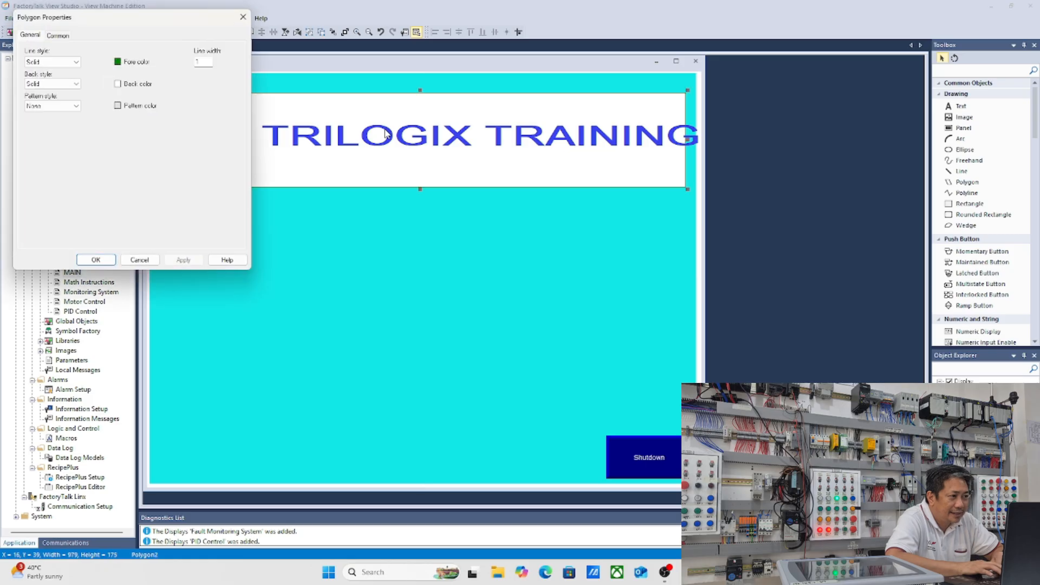
pyautogui.click(243, 17)
pyautogui.click(290, 147)
pyautogui.click(290, 147)
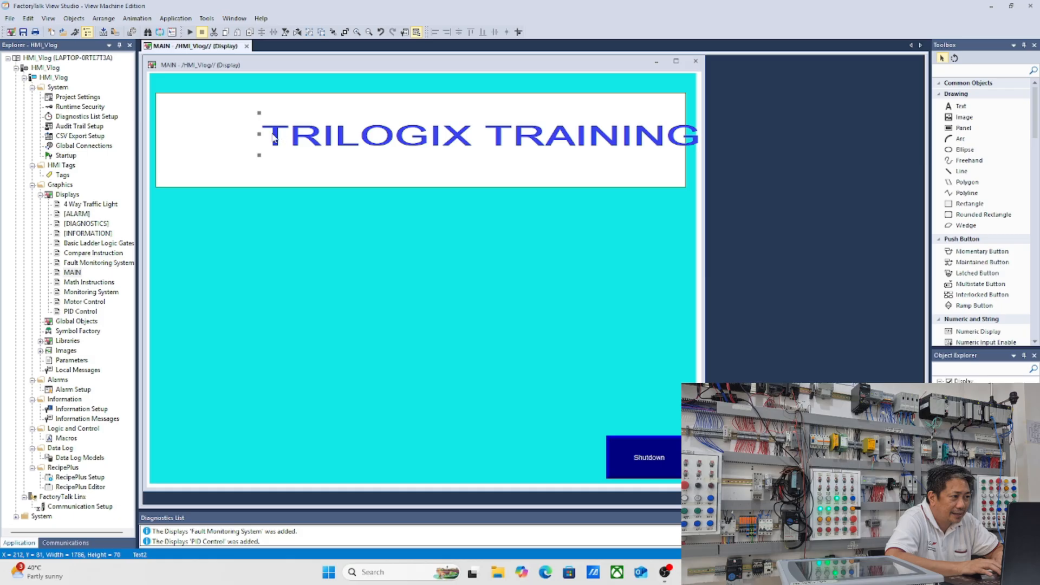
pyautogui.moveTo(283, 135); pyautogui.dragTo(196, 145)
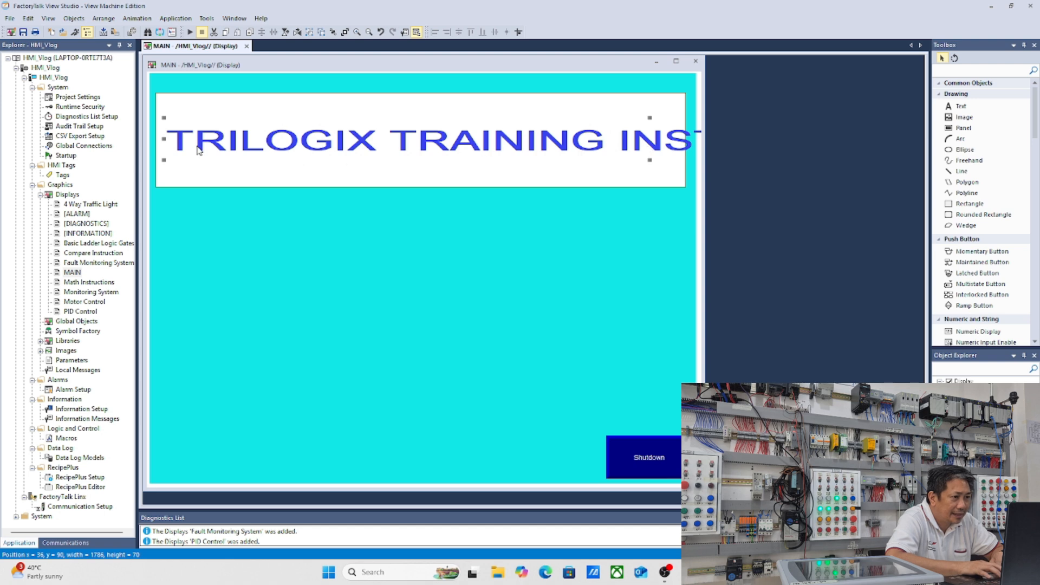
# Step: Narrow the title text to a width of about 668 and place it at the banner's left end, about X 31, Y 94
pyautogui.moveTo(163, 139); pyautogui.dragTo(323, 144)
pyautogui.moveTo(449, 142); pyautogui.dragTo(286, 142)
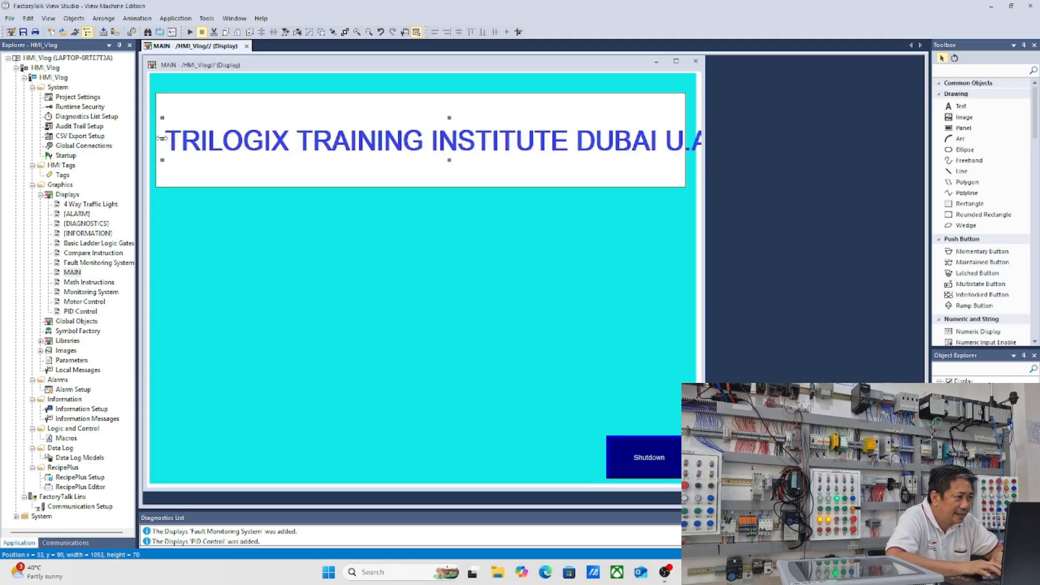
pyautogui.moveTo(162, 137); pyautogui.dragTo(358, 142)
pyautogui.moveTo(504, 137); pyautogui.dragTo(293, 139)
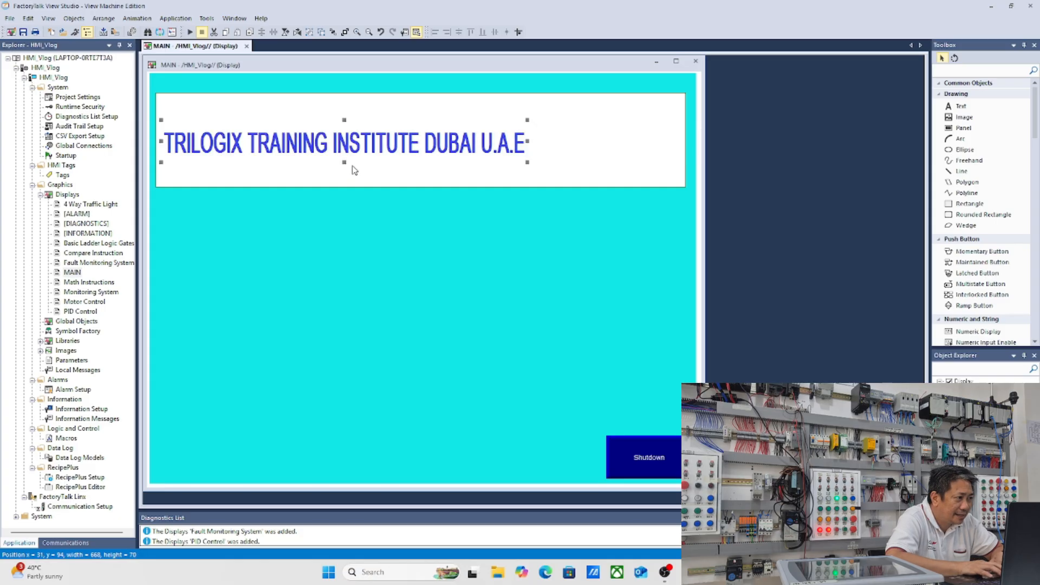
# Step: Stretch the title text vertically to a height of about 133 so it fills most of the white banner
pyautogui.moveTo(344, 120); pyautogui.dragTo(345, 105)
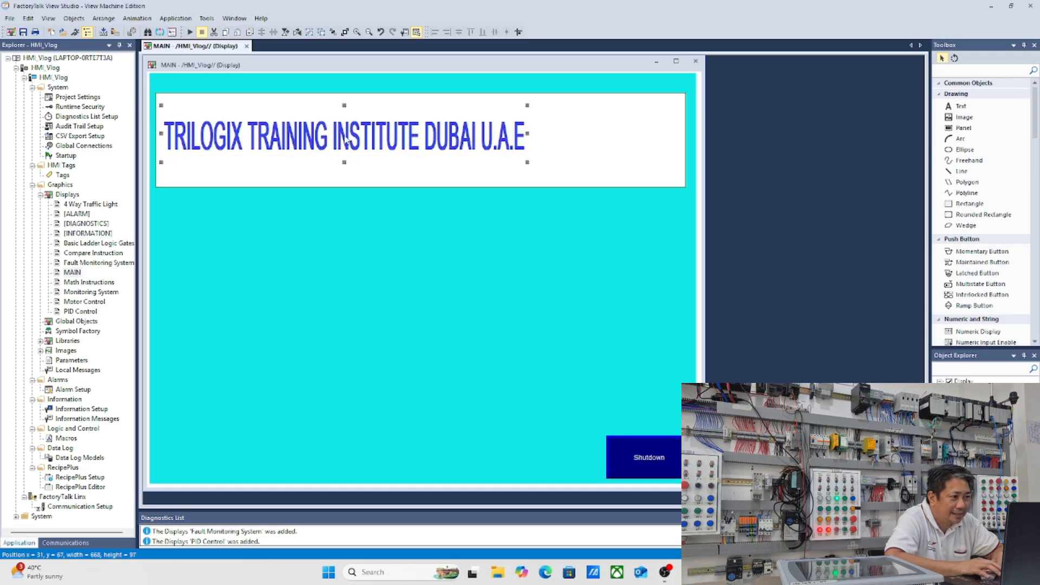
pyautogui.moveTo(343, 162); pyautogui.dragTo(343, 180)
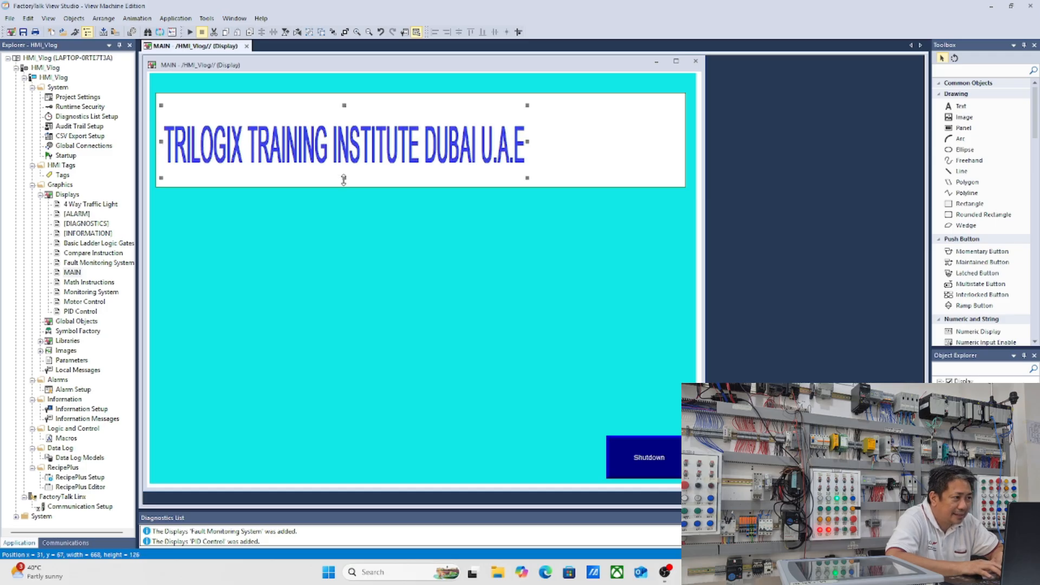
pyautogui.moveTo(345, 105); pyautogui.dragTo(344, 100)
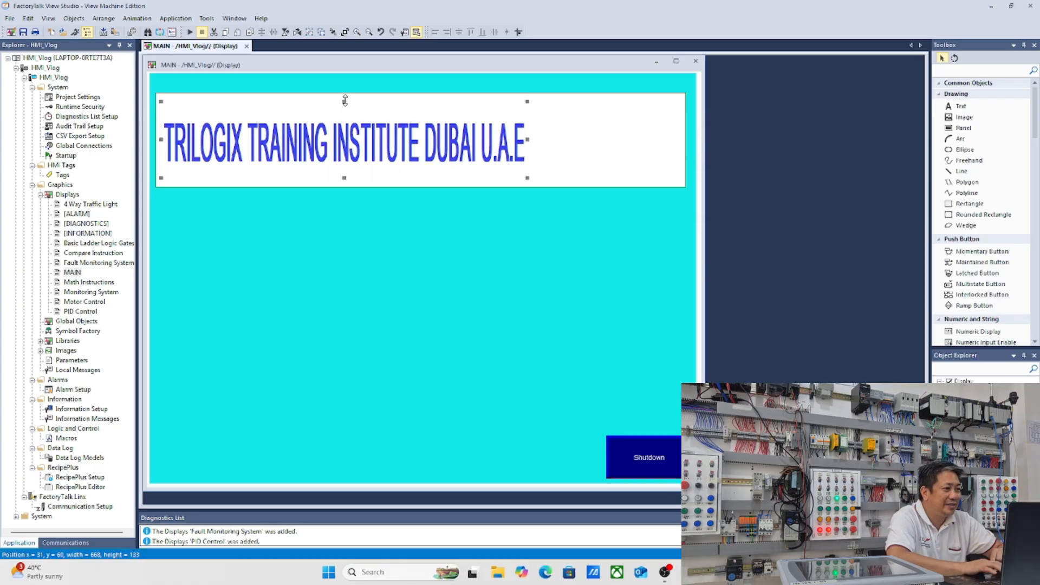
pyautogui.click(391, 185)
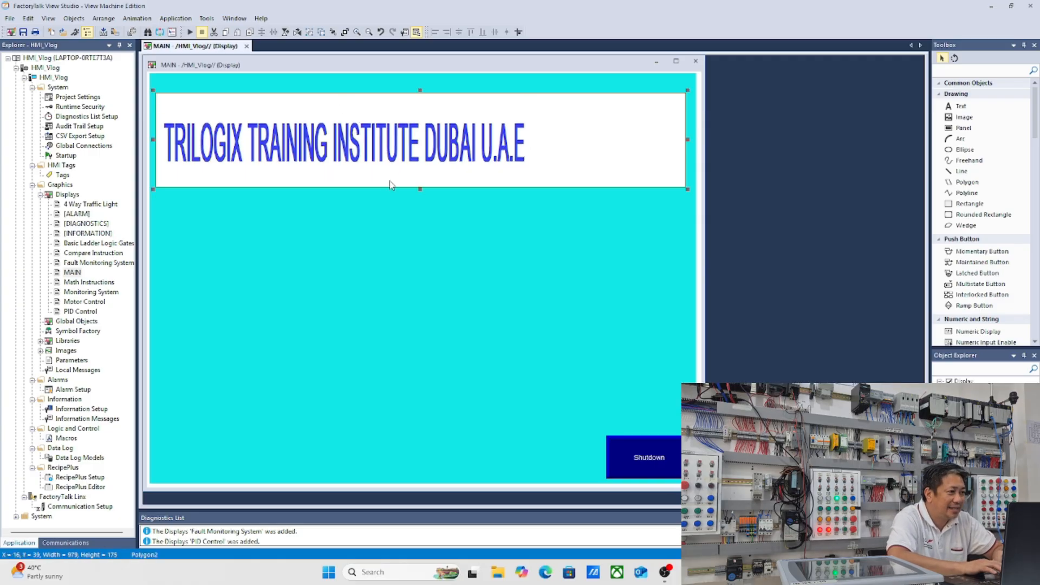
pyautogui.click(393, 252)
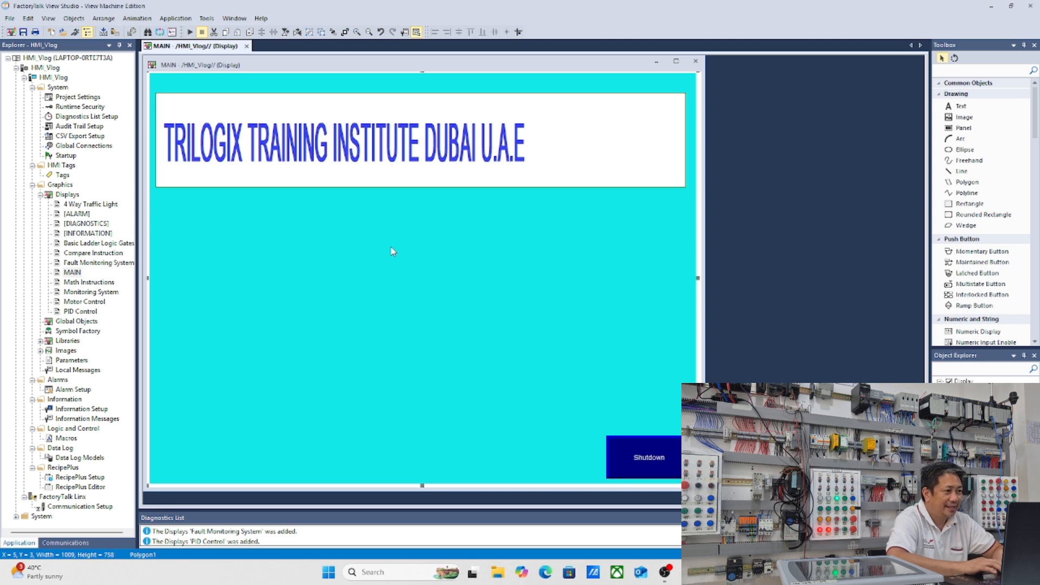
pyautogui.click(573, 136)
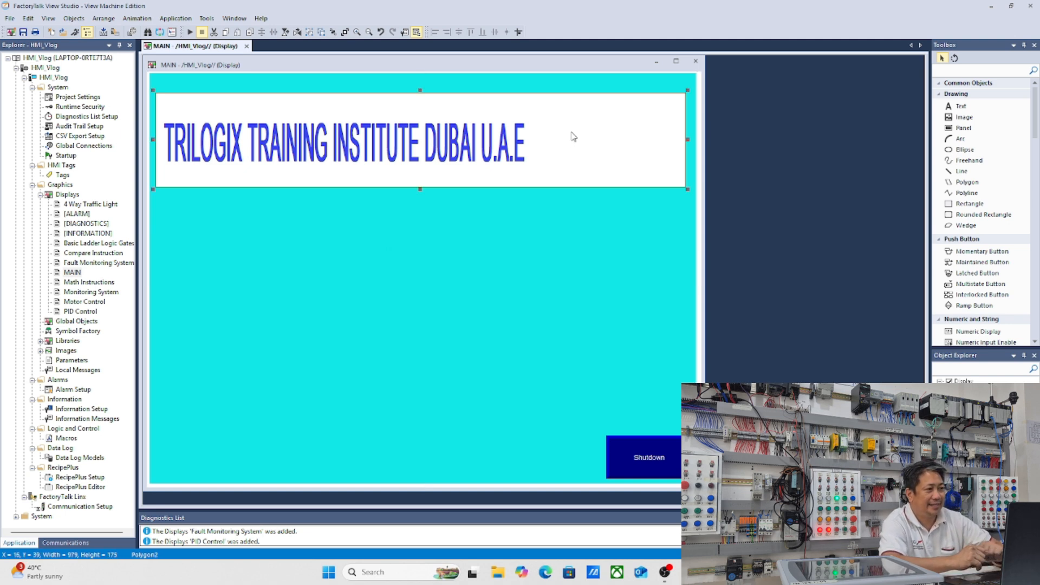
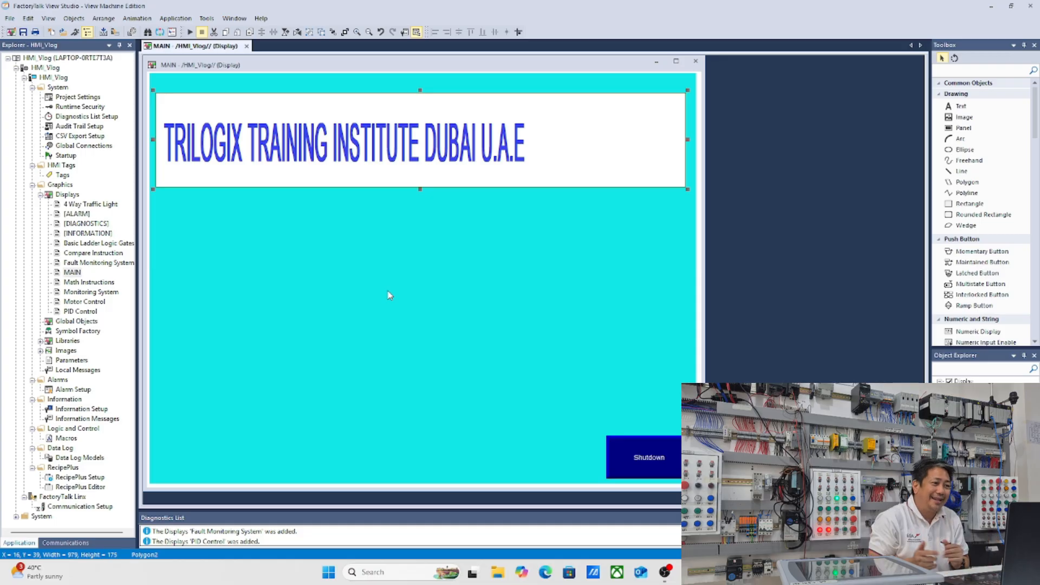
# Step: Add a Time and Date display about 259 wide and 116 high at the banner's right end, around X 721, Y 74
pyautogui.click(570, 167)
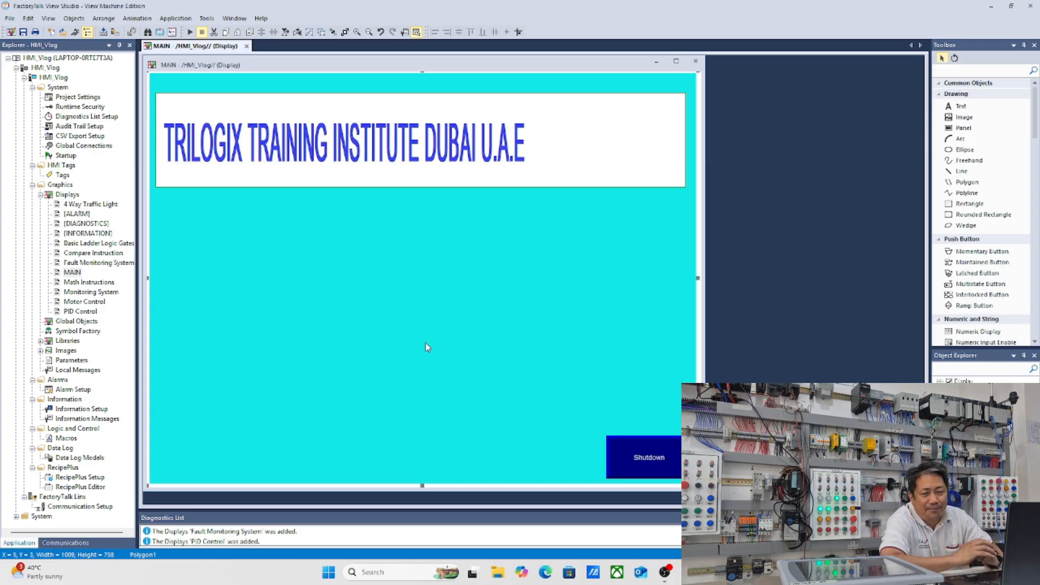
pyautogui.click(76, 19)
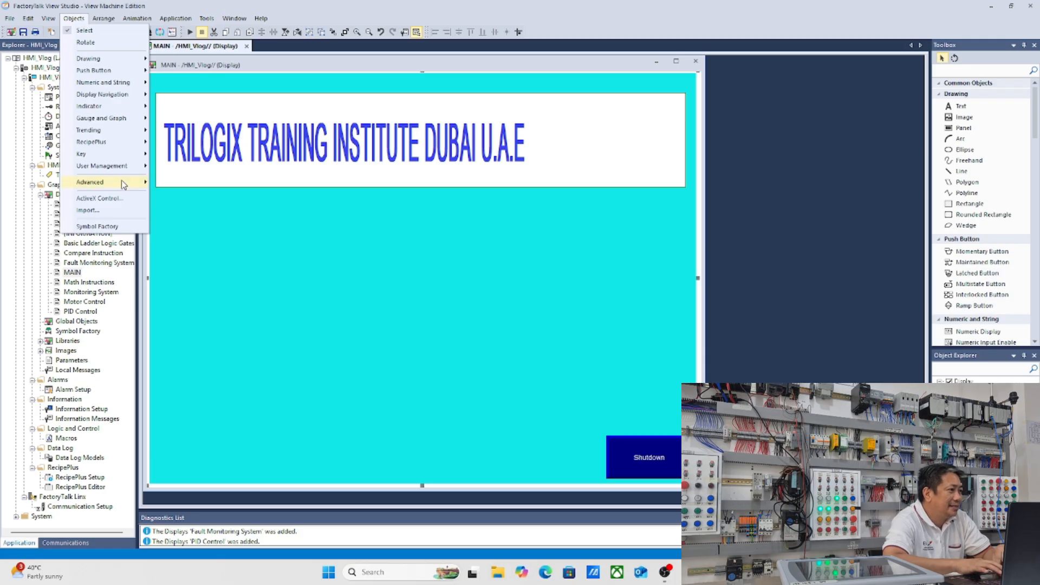
pyautogui.moveTo(124, 184)
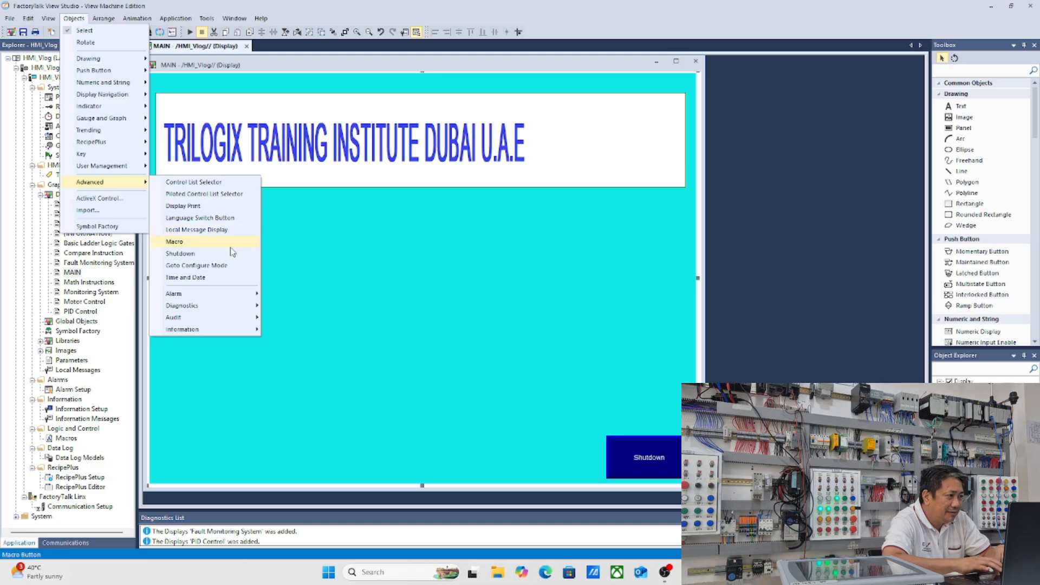
pyautogui.click(215, 277)
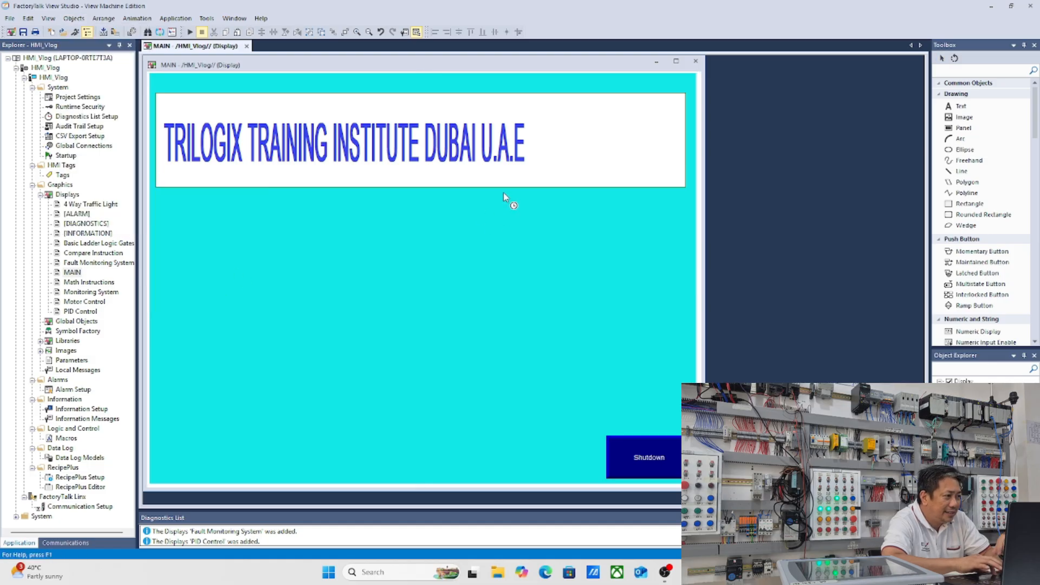
pyautogui.moveTo(537, 113); pyautogui.dragTo(678, 174)
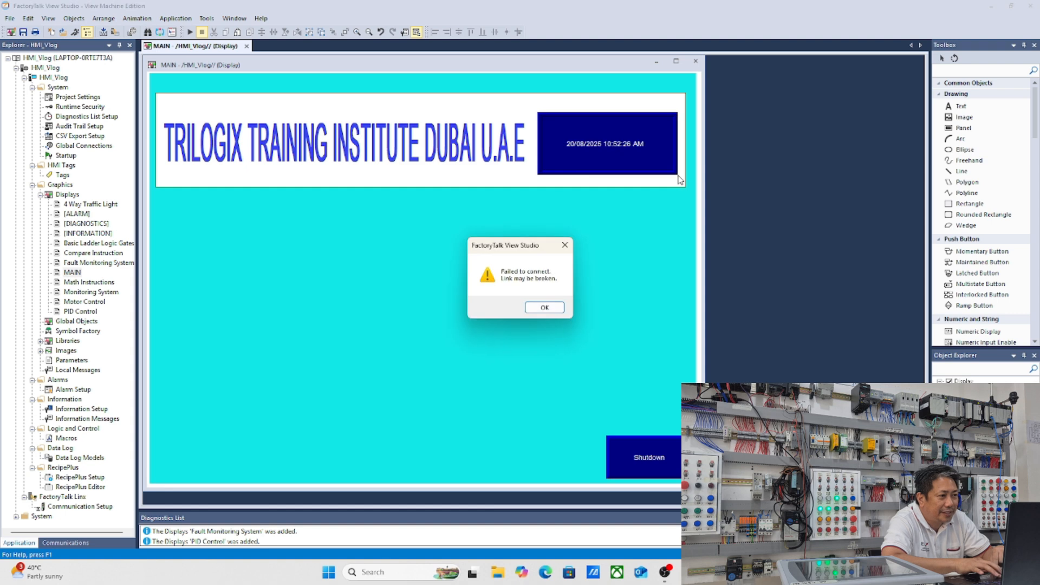
pyautogui.click(545, 308)
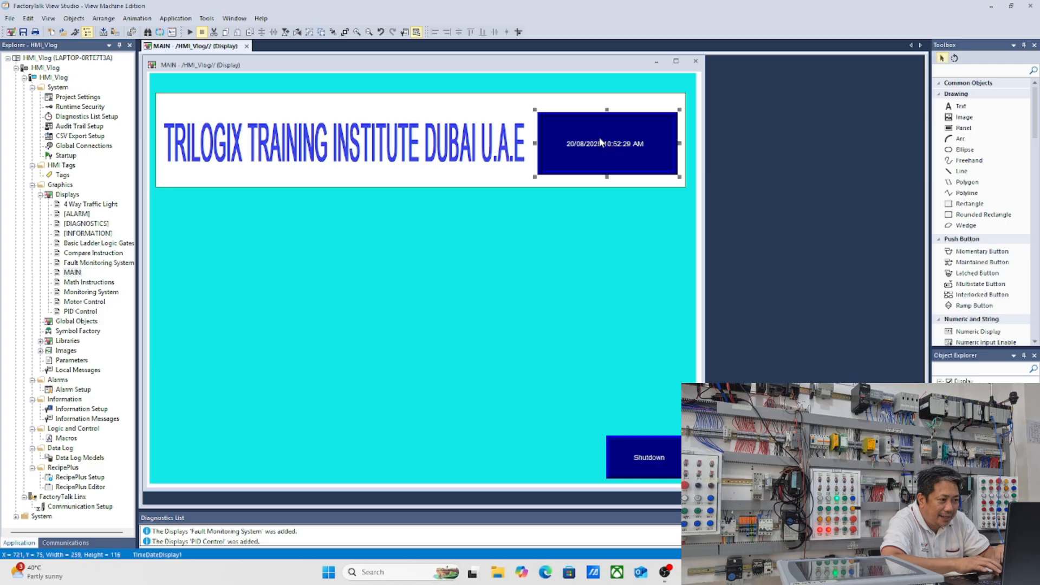
pyautogui.moveTo(600, 142); pyautogui.dragTo(610, 145)
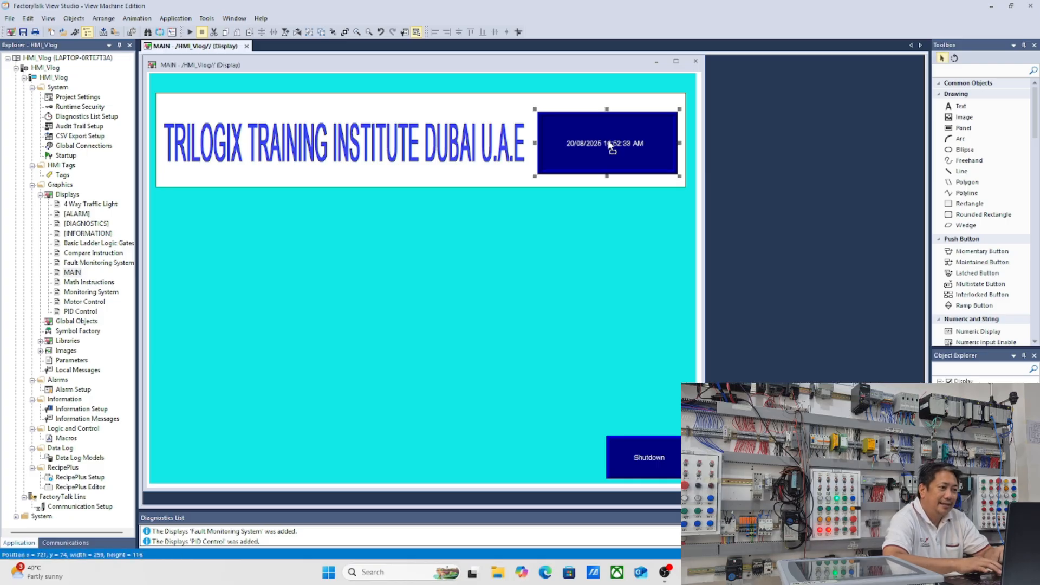
pyautogui.click(583, 228)
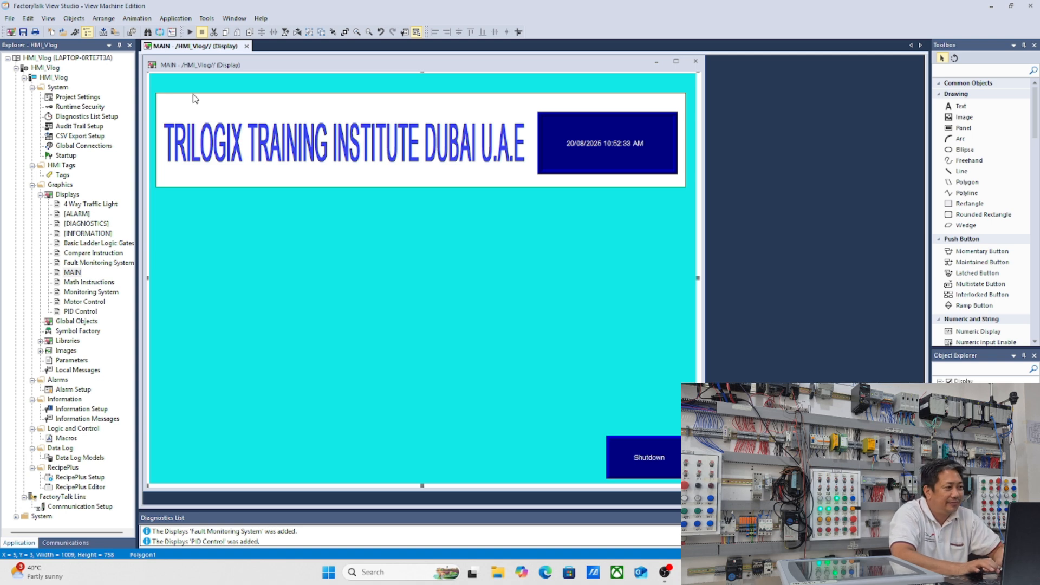
# Step: Draw a Goto display button about 316 wide and 126 high below the banner's left end, around X 50, Y 289
pyautogui.click(71, 20)
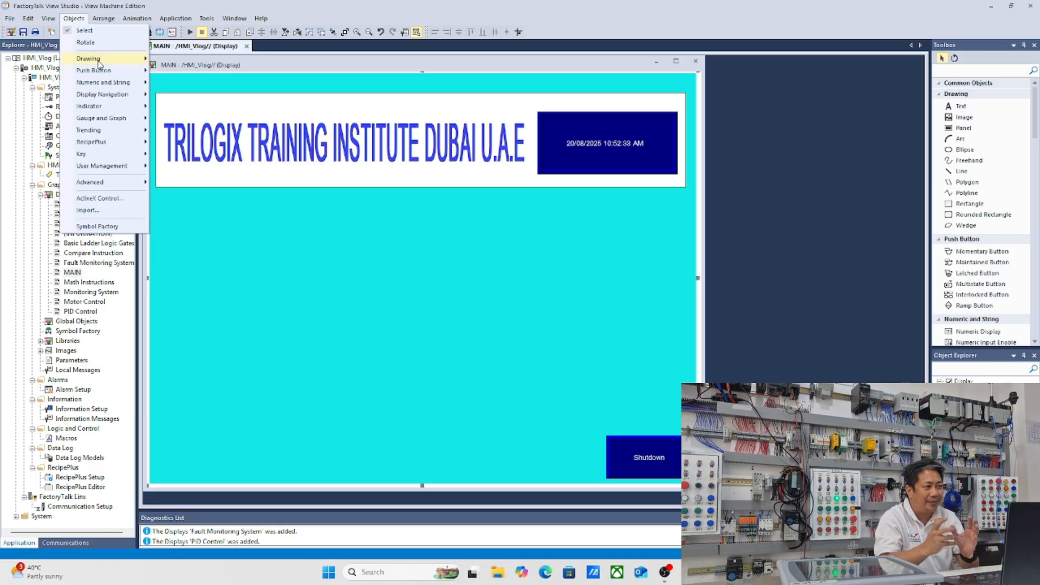
pyautogui.moveTo(104, 96)
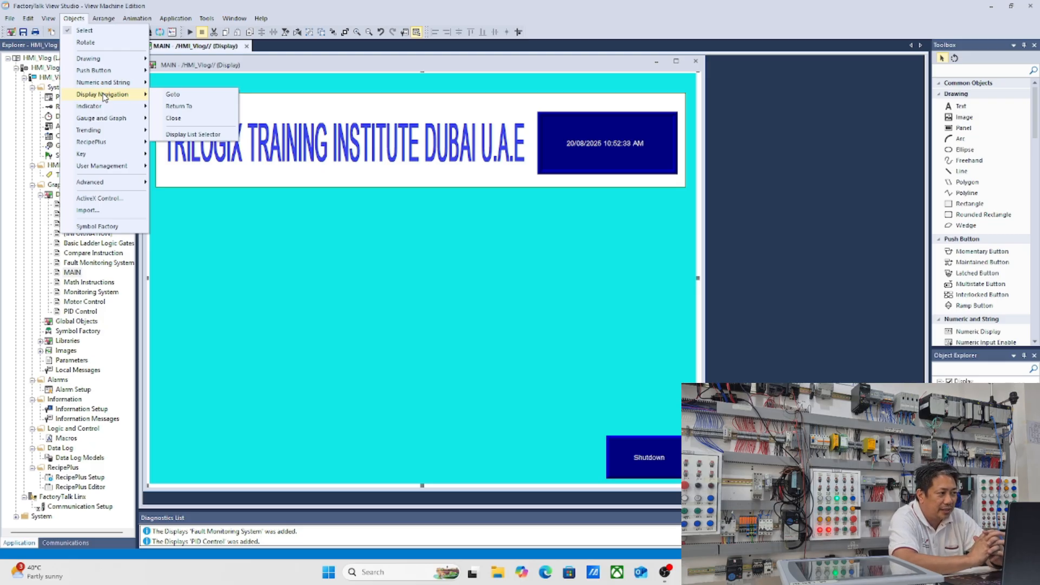
pyautogui.click(165, 95)
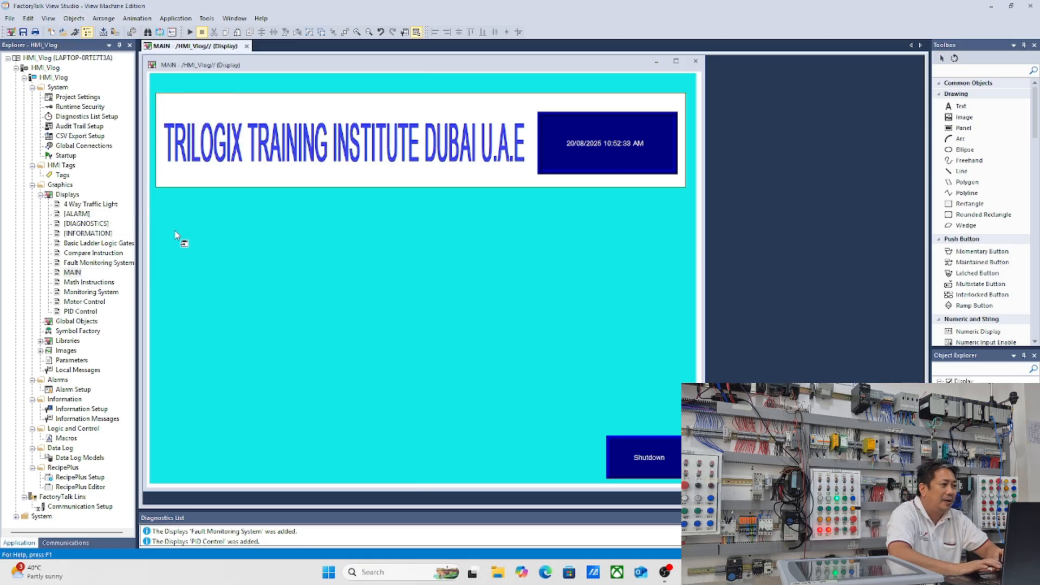
pyautogui.moveTo(248, 279); pyautogui.dragTo(346, 296)
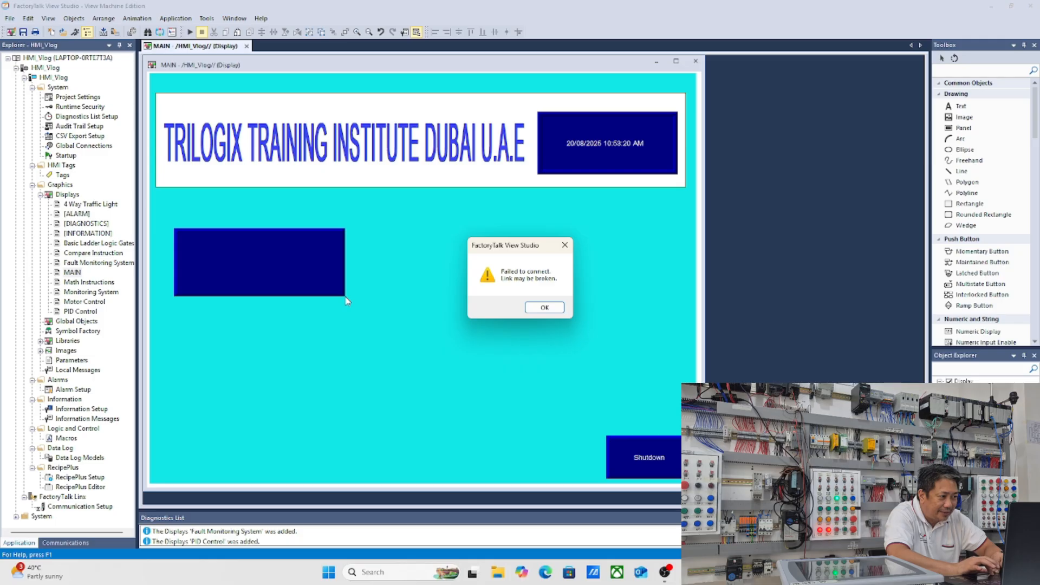
pyautogui.click(570, 245)
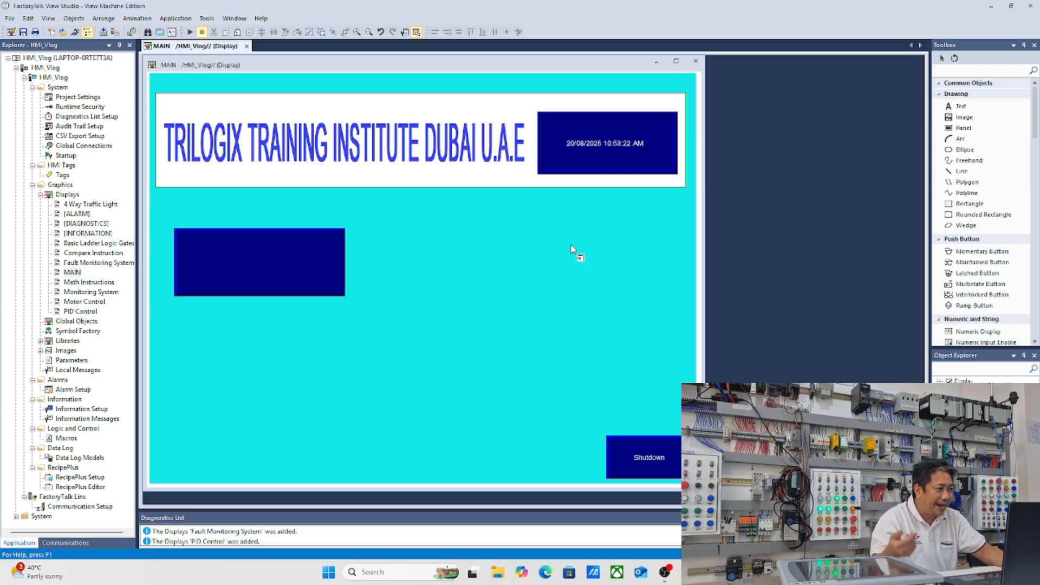
pyautogui.click(571, 245)
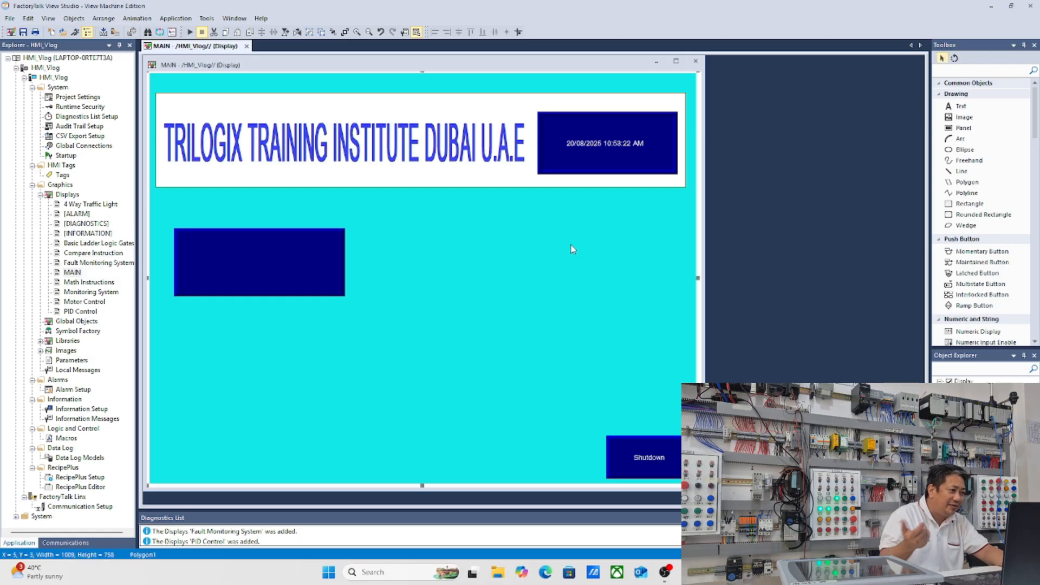
# Step: Assign the Basic Ladder Logic Gates display as the new Goto button's target
pyautogui.rightClick(289, 274)
pyautogui.click(327, 279)
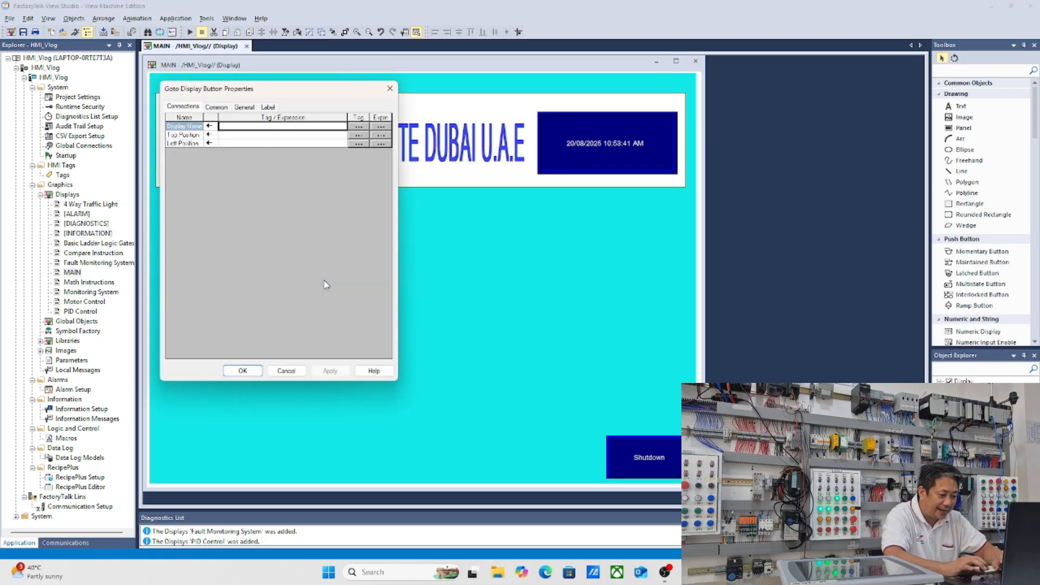
pyautogui.click(250, 108)
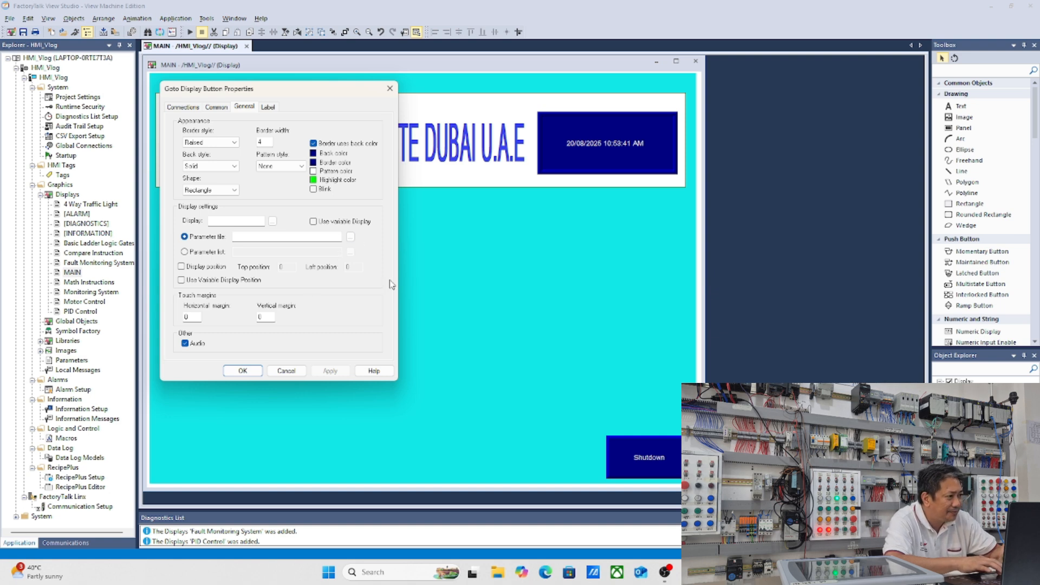
pyautogui.click(272, 222)
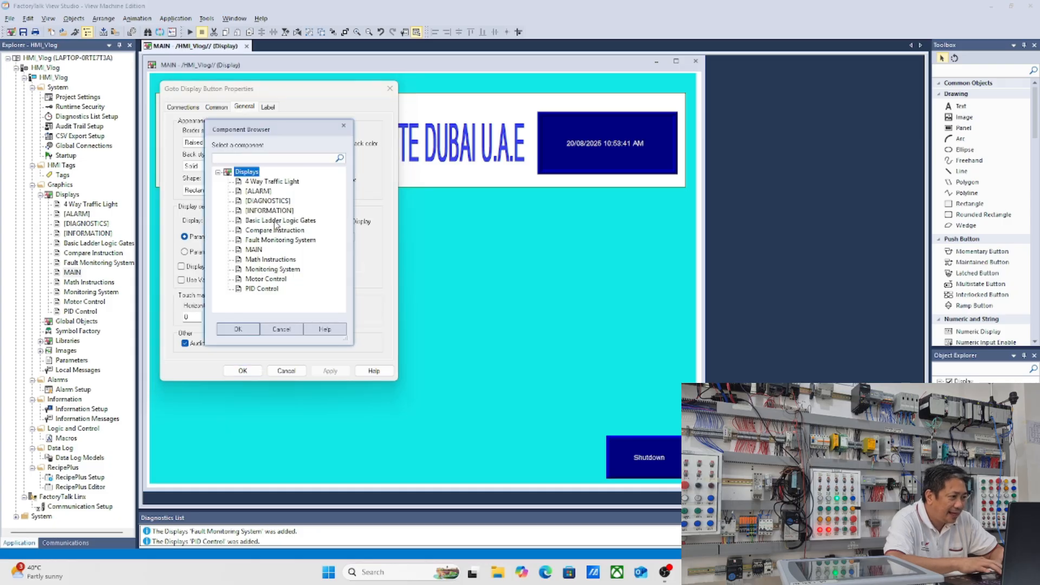
pyautogui.click(302, 225)
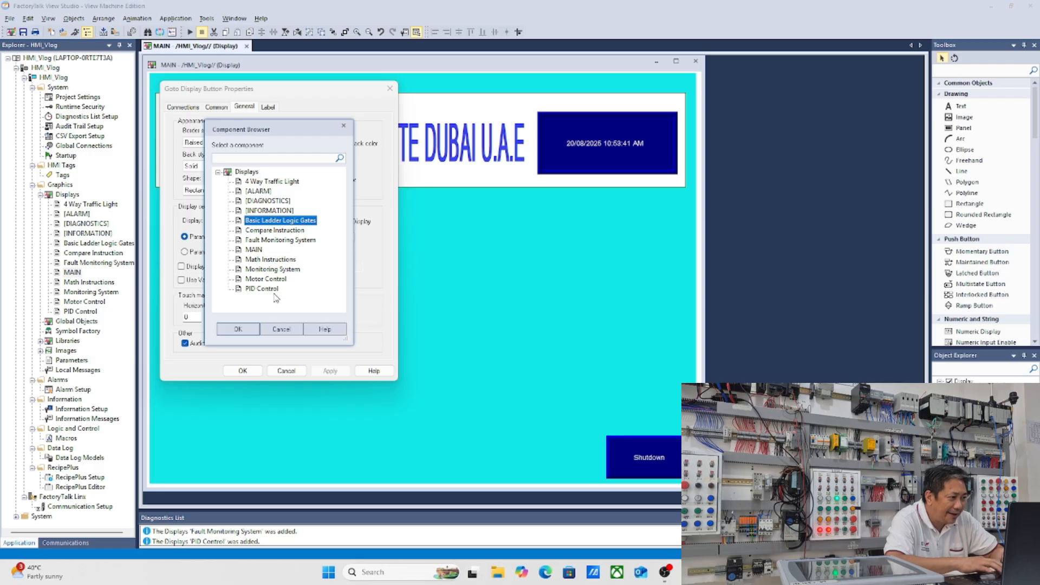
pyautogui.click(239, 329)
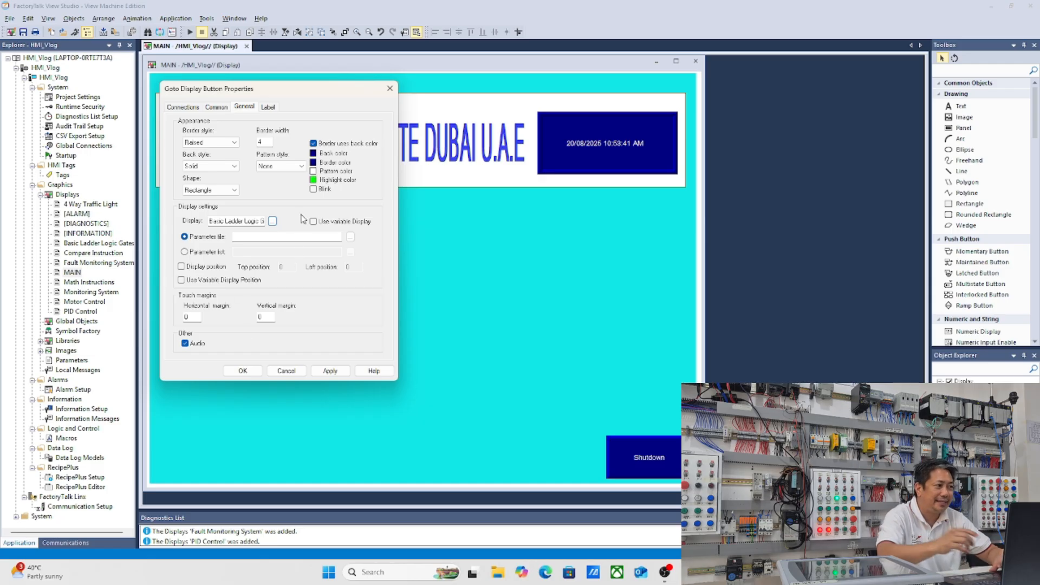
# Step: Enter LADDER LOGIC GATES as the Goto button's caption
pyautogui.click(273, 108)
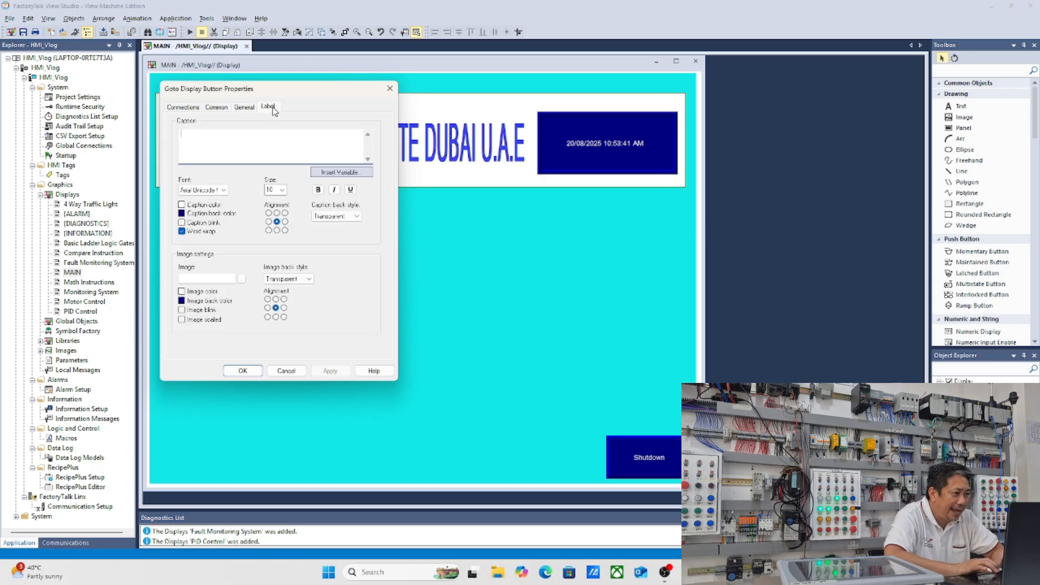
pyautogui.write('BA')
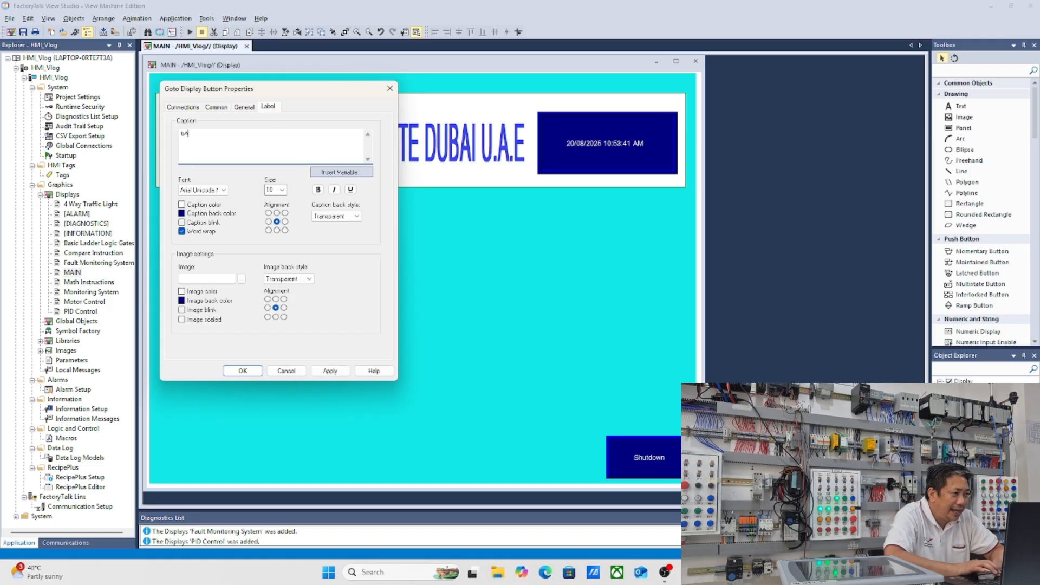
pyautogui.press('BackSpace')
pyautogui.press('BackSpace')
pyautogui.write('BAS')
pyautogui.press('BackSpace')
pyautogui.press('BackSpace')
pyautogui.press('BackSpace')
pyautogui.write('LADDER')
pyautogui.press('BackSpace')
pyautogui.press('BackSpace')
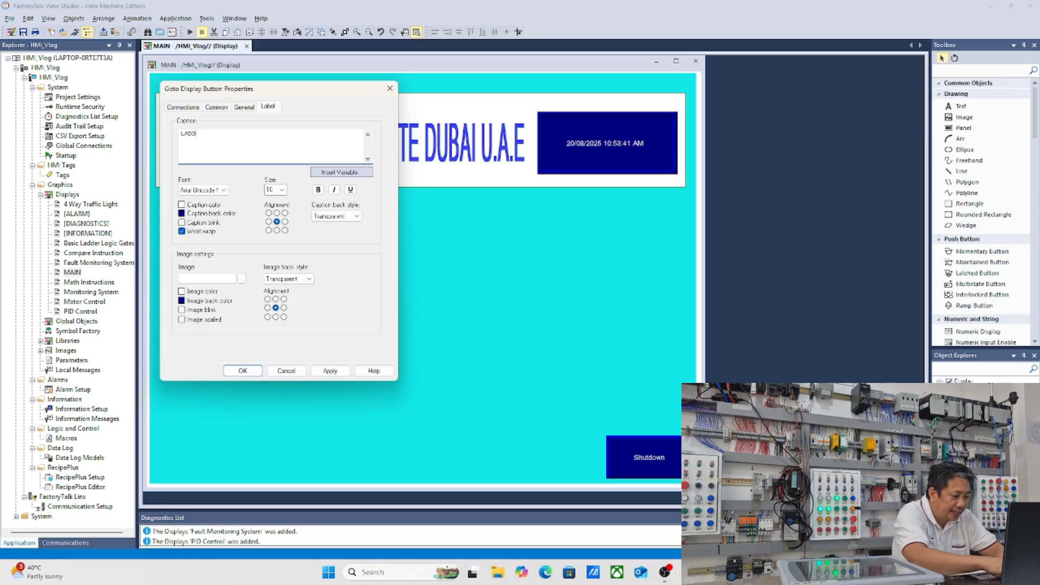
pyautogui.write('ER LOG')
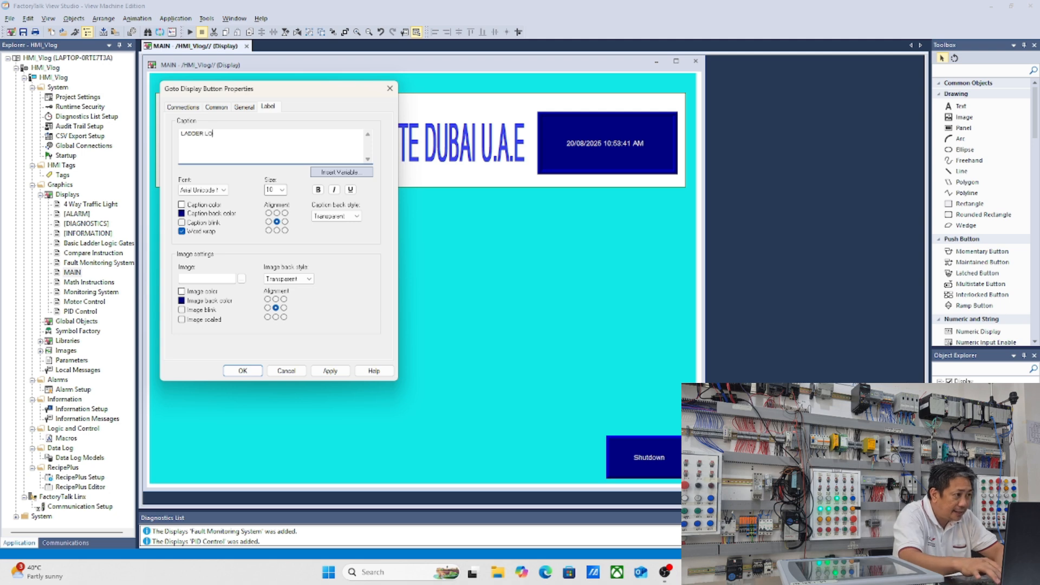
pyautogui.write('IC')
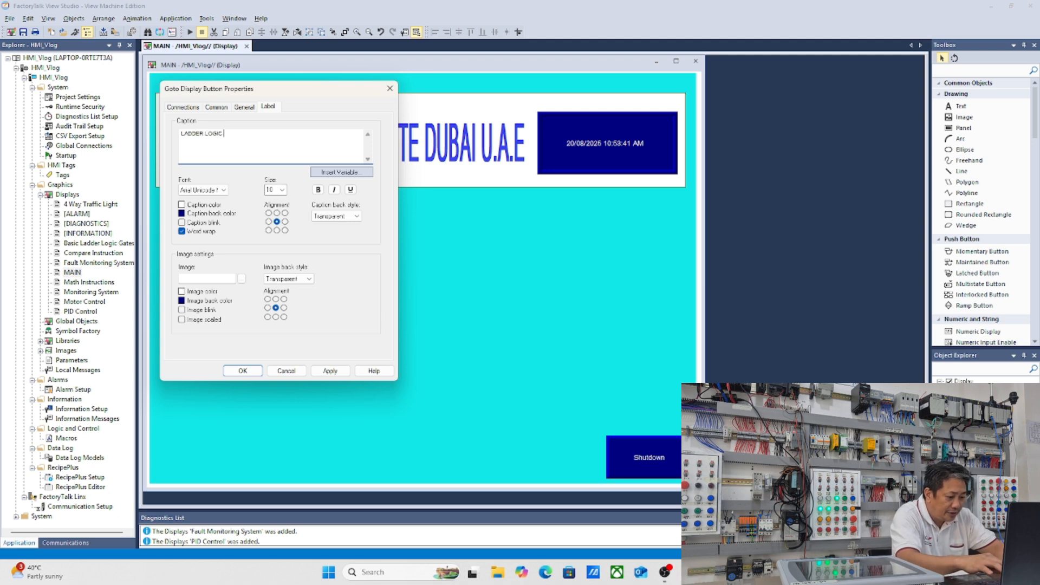
pyautogui.write(' GATES')
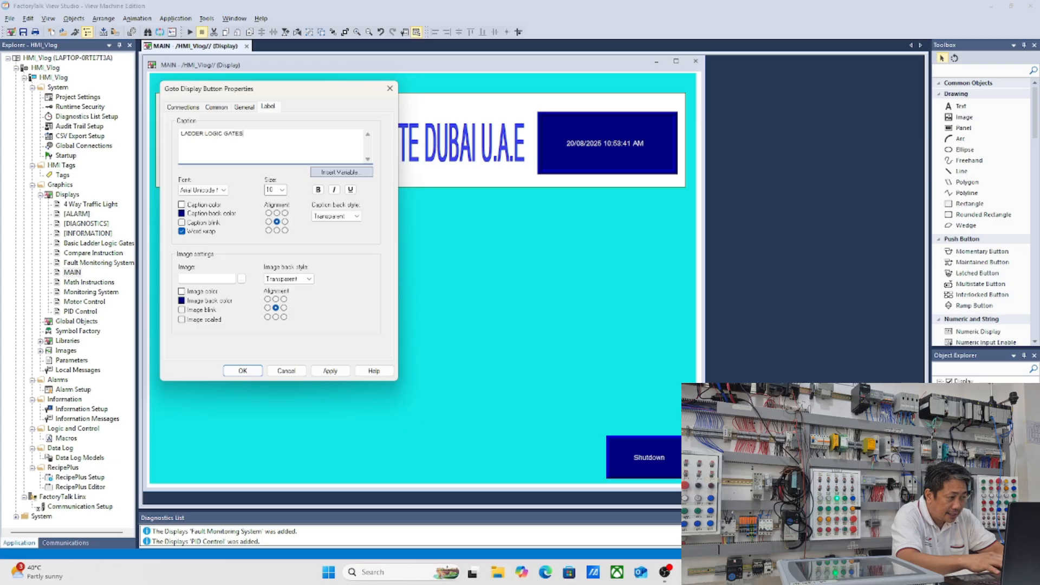
# Step: Set the button caption's font size to 18 and apply the button properties
pyautogui.click(282, 189)
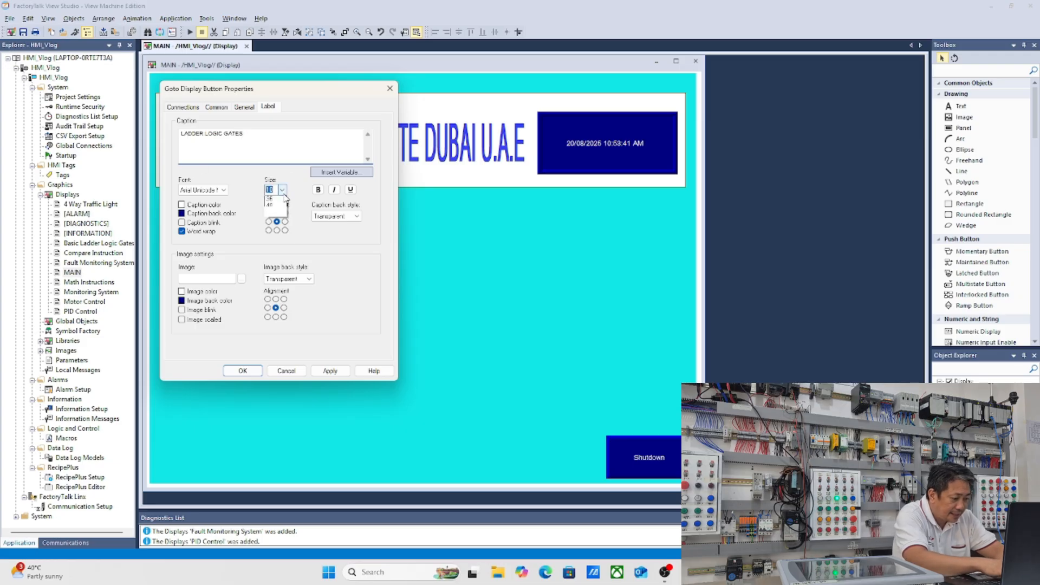
pyautogui.click(272, 250)
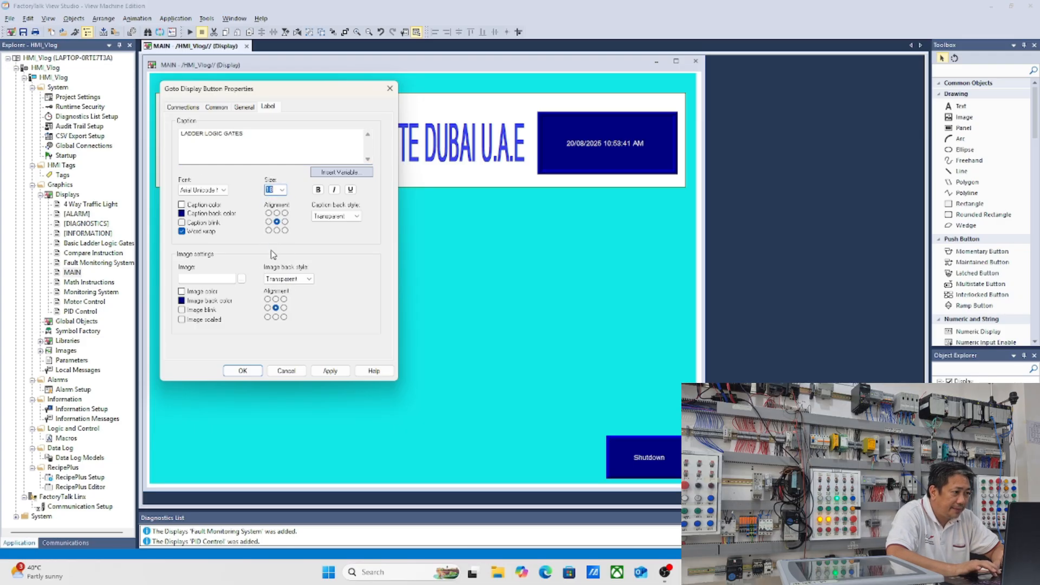
pyautogui.click(331, 371)
pyautogui.click(244, 371)
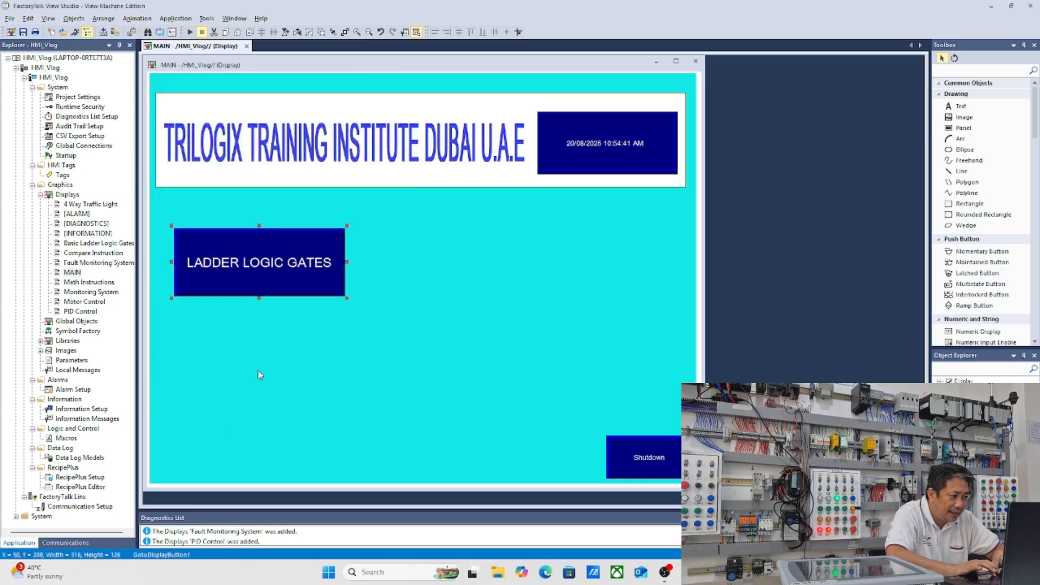
pyautogui.click(347, 337)
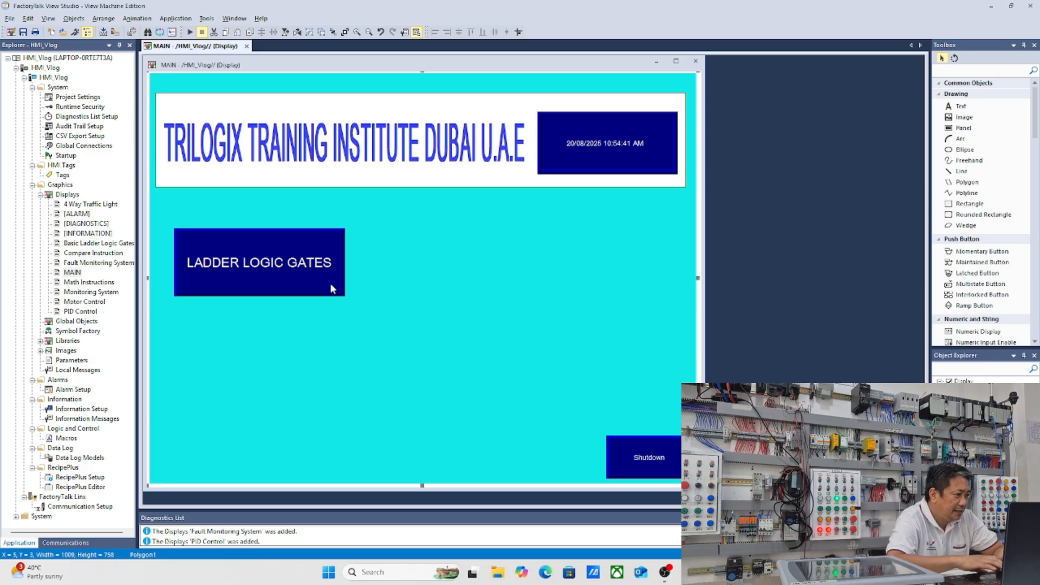
# Step: Copy the LADDER LOGIC GATES button and paste a duplicate onto the MAIN display
pyautogui.click(313, 267)
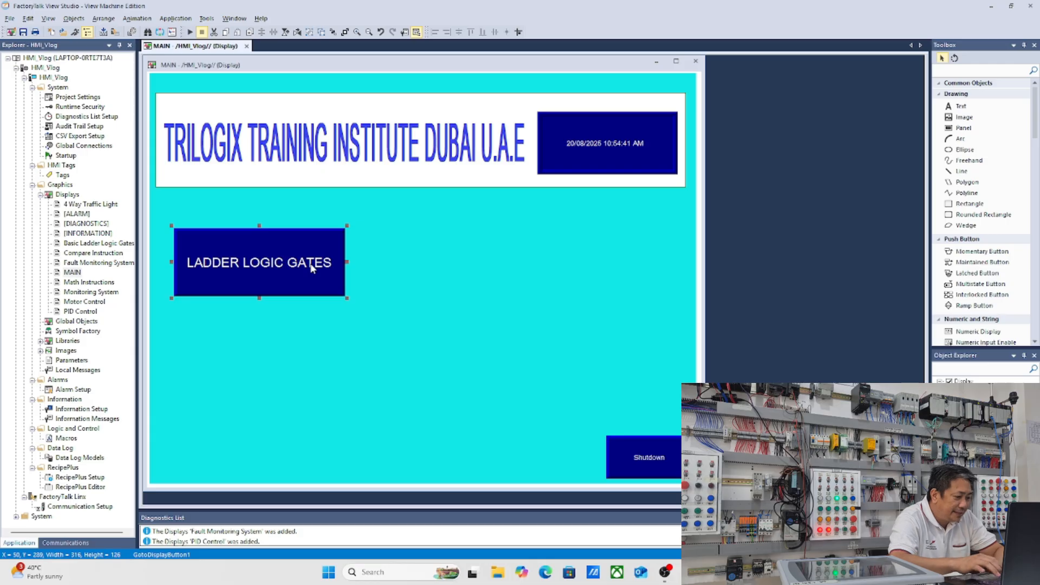
pyautogui.rightClick(291, 290)
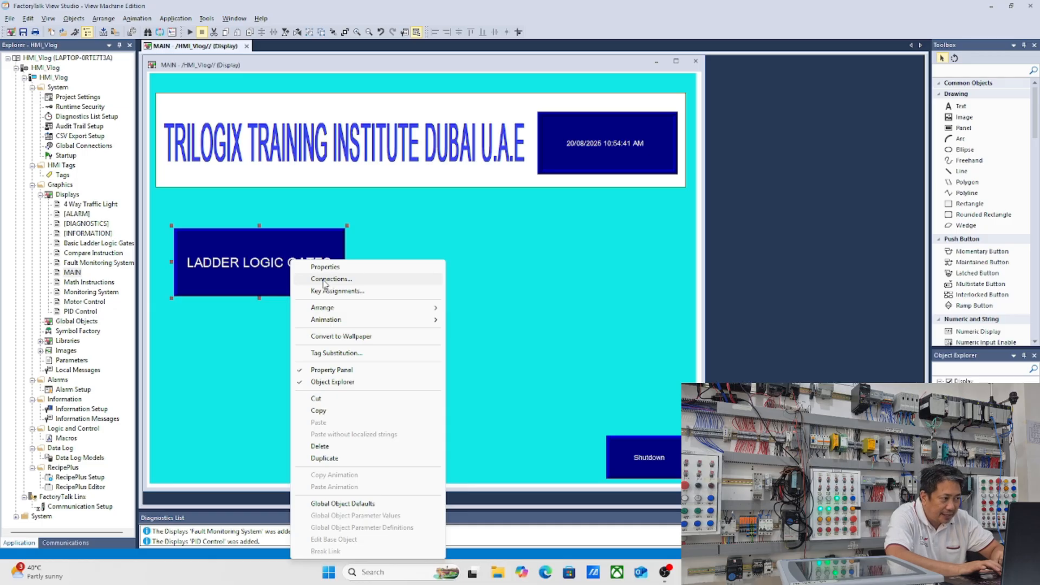
pyautogui.click(349, 414)
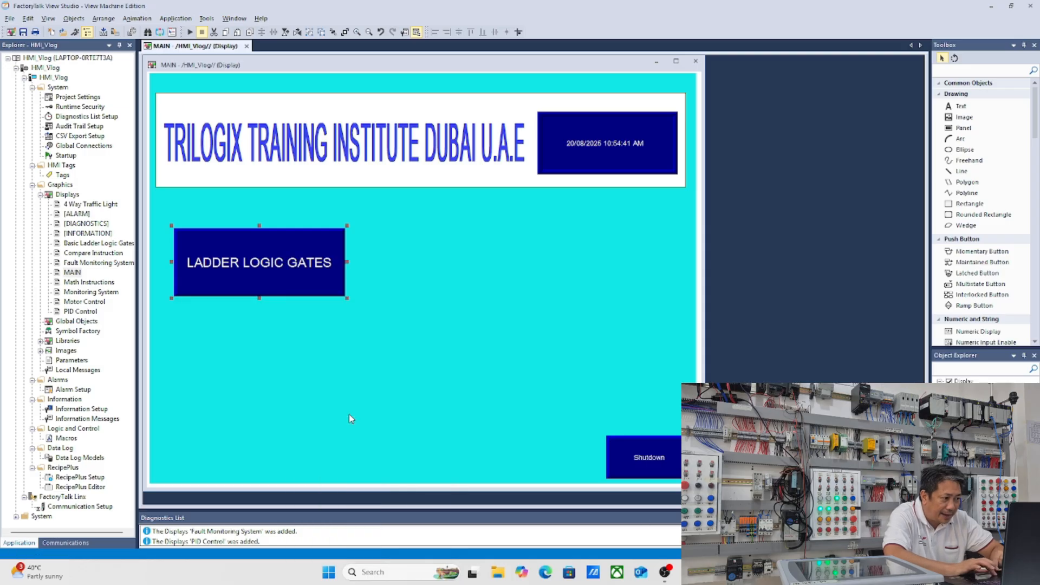
pyautogui.rightClick(349, 414)
pyautogui.click(377, 277)
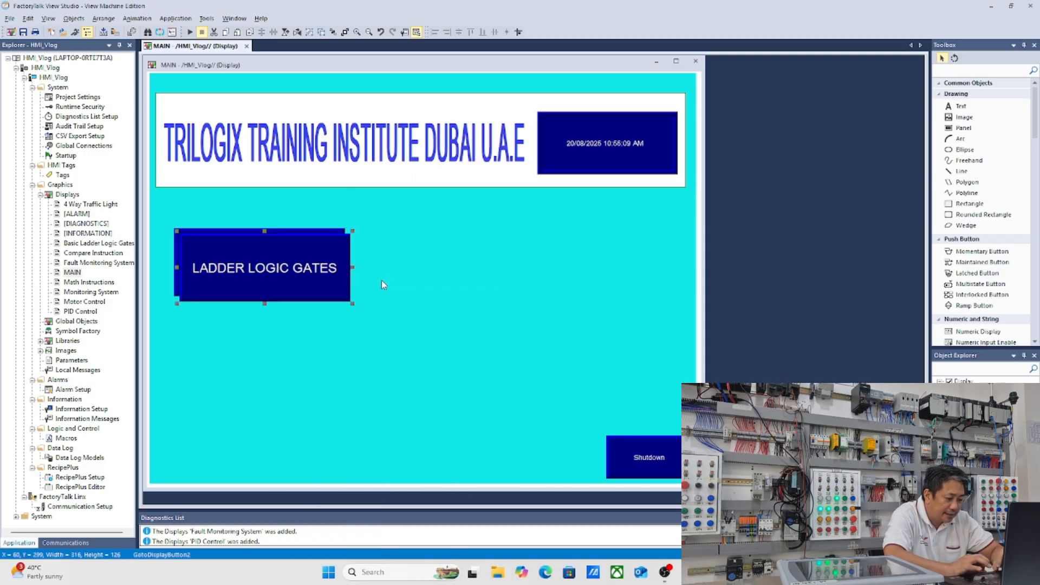
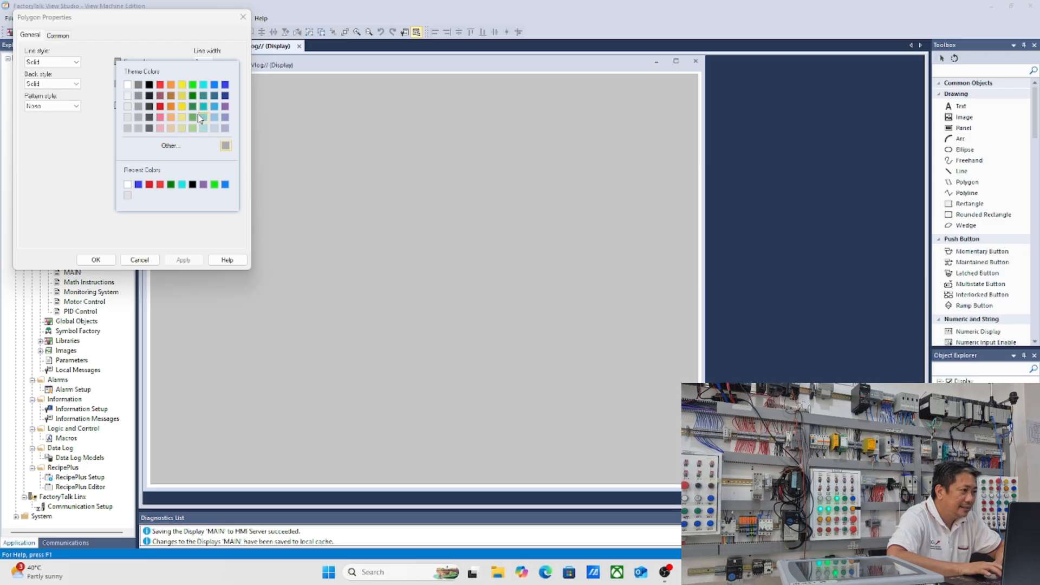
# Step: Set the background rectangle's fore color and back color to teal and apply the properties on the Basic Ladder Logic Gates display
pyautogui.click(202, 108)
pyautogui.click(126, 86)
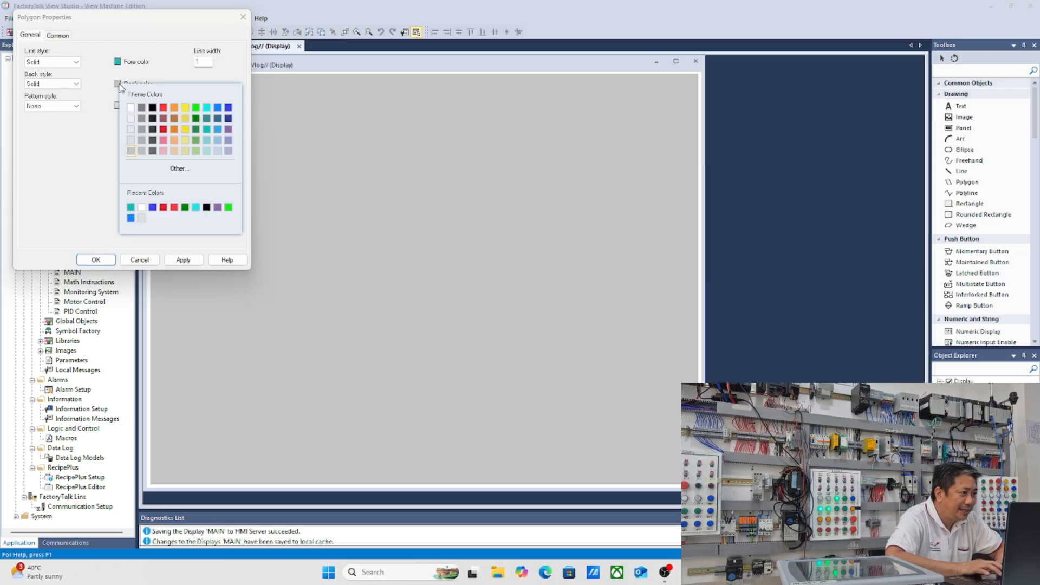
pyautogui.click(206, 133)
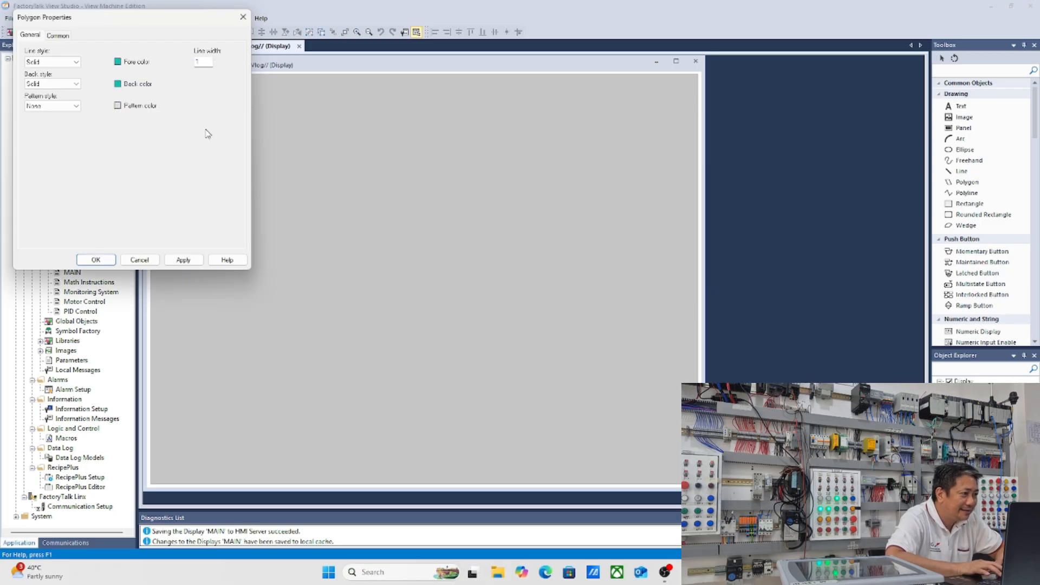
pyautogui.click(183, 260)
pyautogui.click(96, 260)
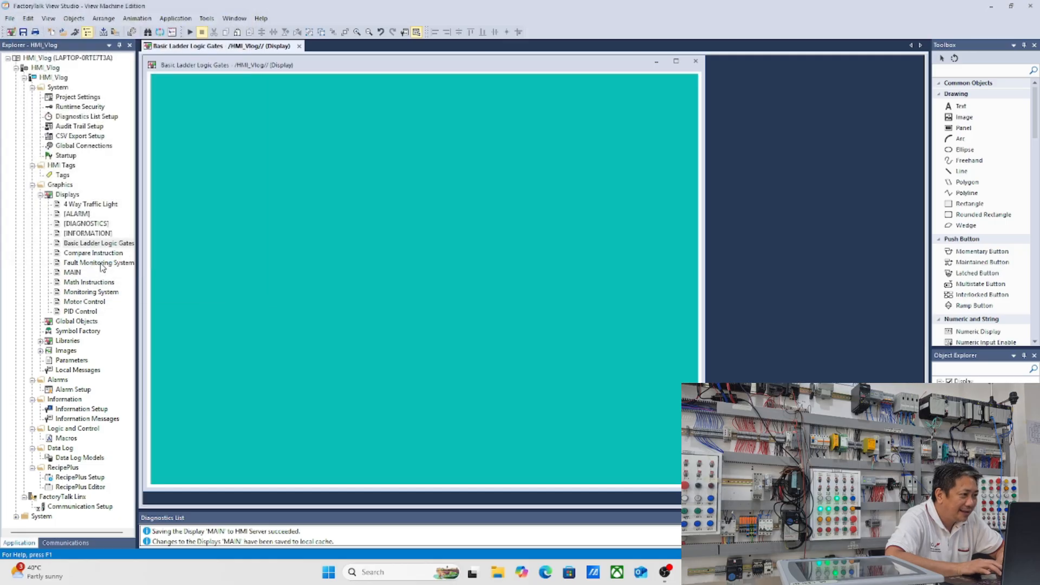
# Step: Send the teal background rectangle to the back, behind the Shutdown button
pyautogui.rightClick(471, 254)
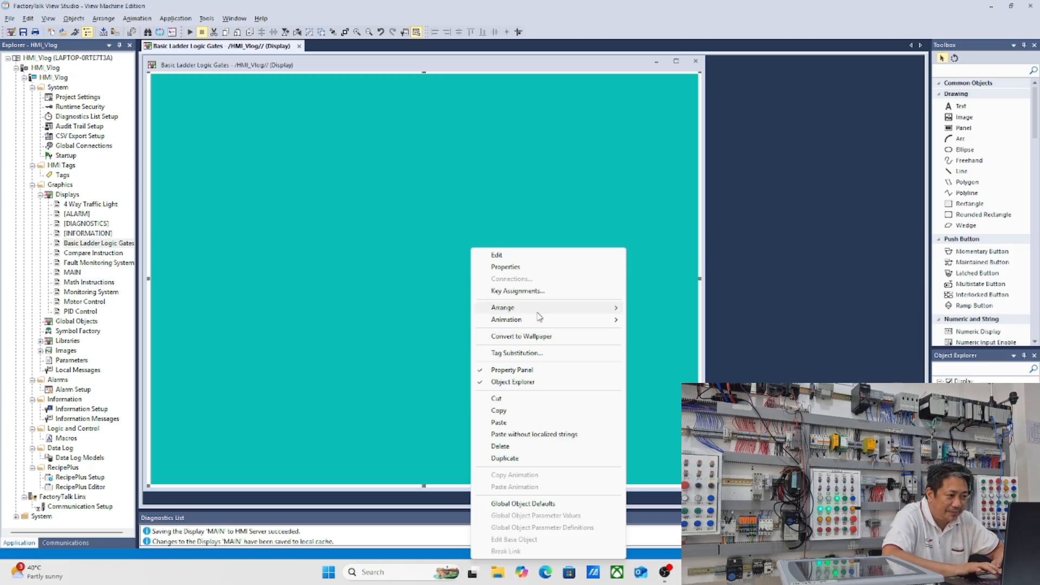
pyautogui.moveTo(538, 309)
pyautogui.click(660, 308)
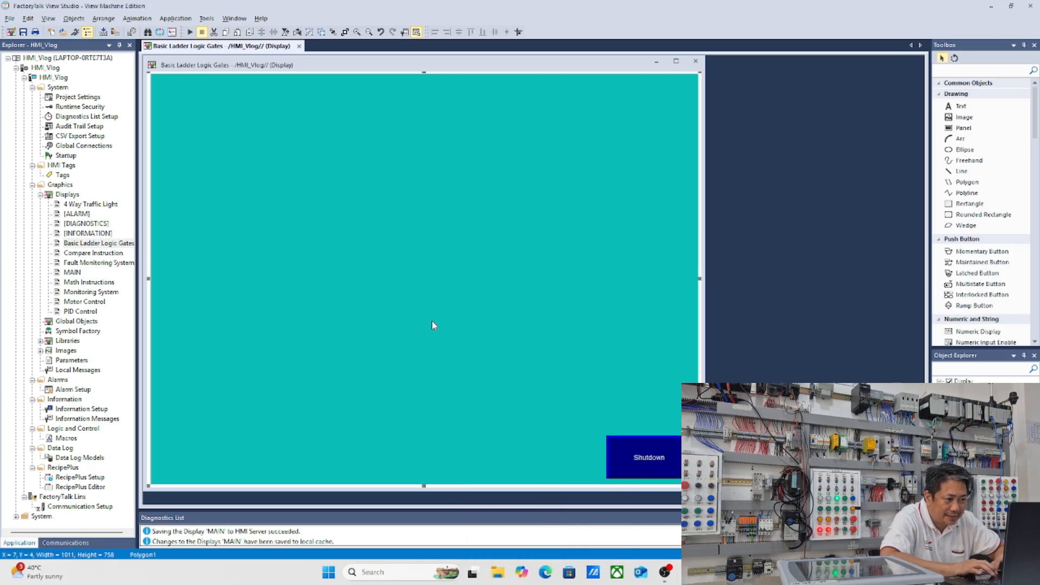
# Step: Draw a wide banner rectangle across the top of the teal background, keeping its default grey colors
pyautogui.click(78, 20)
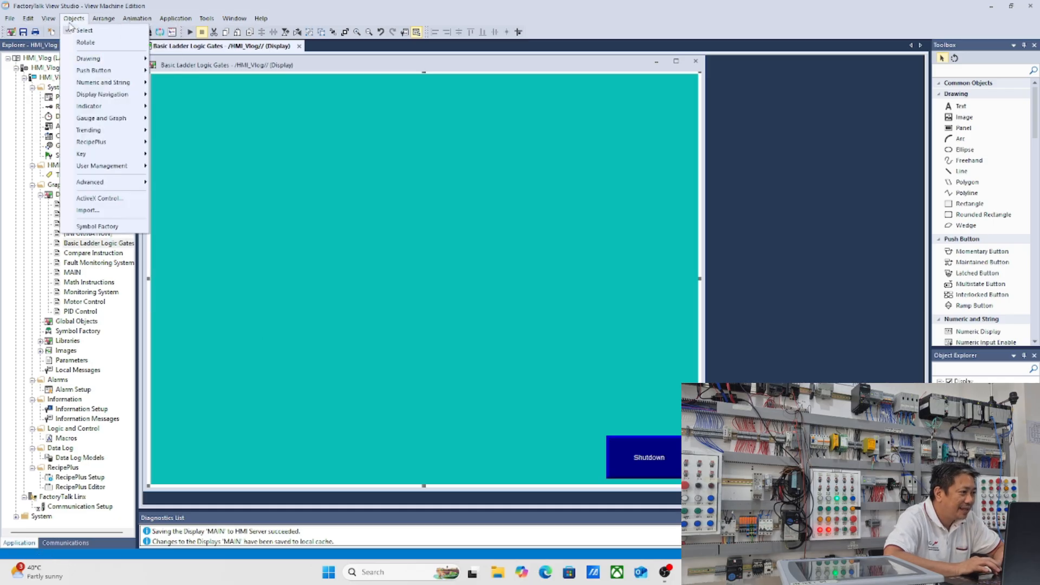
pyautogui.moveTo(86, 61)
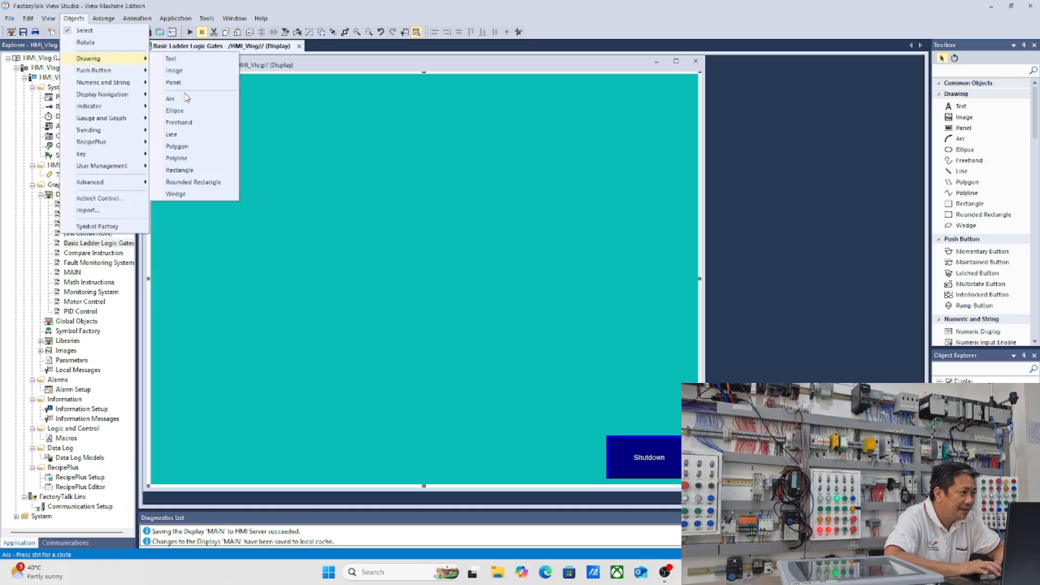
pyautogui.click(191, 167)
pyautogui.moveTo(167, 95); pyautogui.dragTo(670, 152)
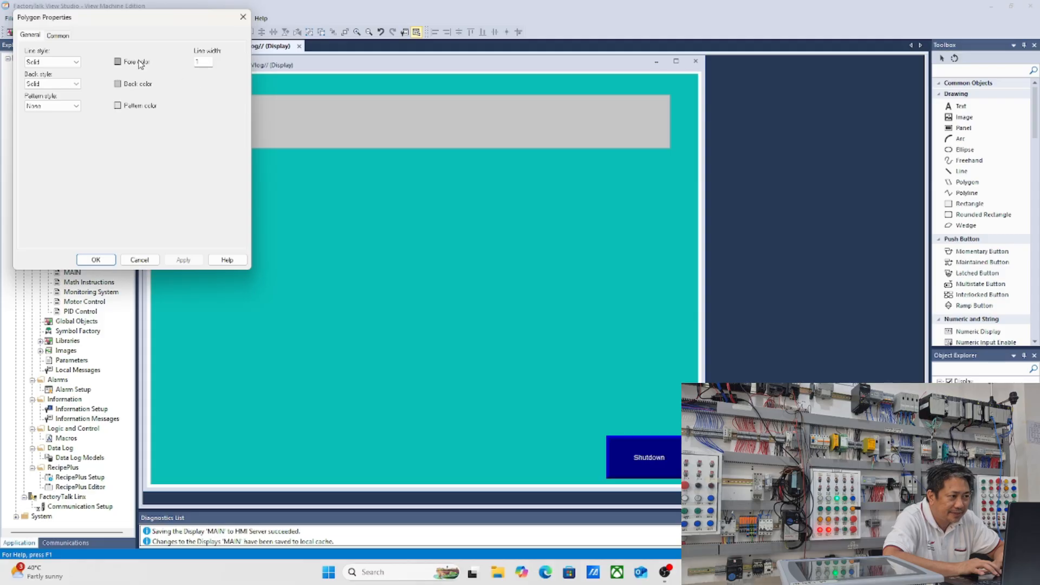
pyautogui.click(97, 255)
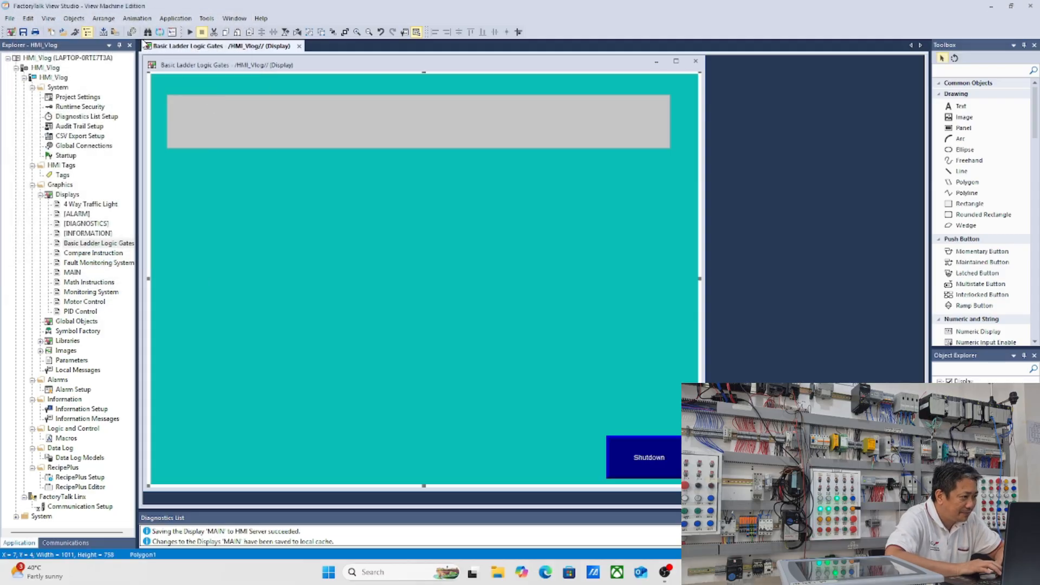
# Step: Add a text object over the grey banner reading WELCOME TO BASIC LADDER LOGIC GATE PAGE
pyautogui.click(76, 18)
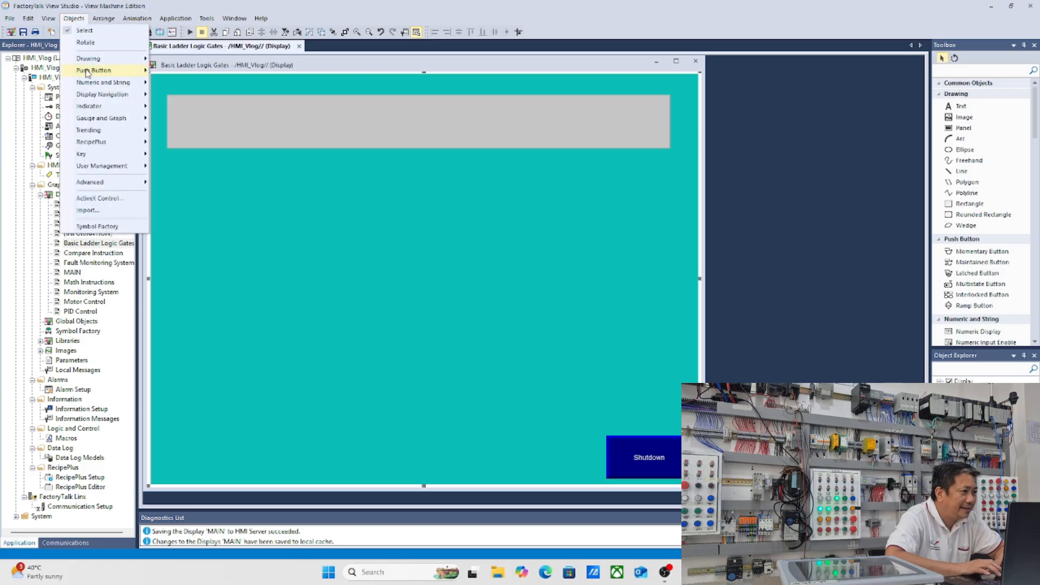
pyautogui.moveTo(87, 59)
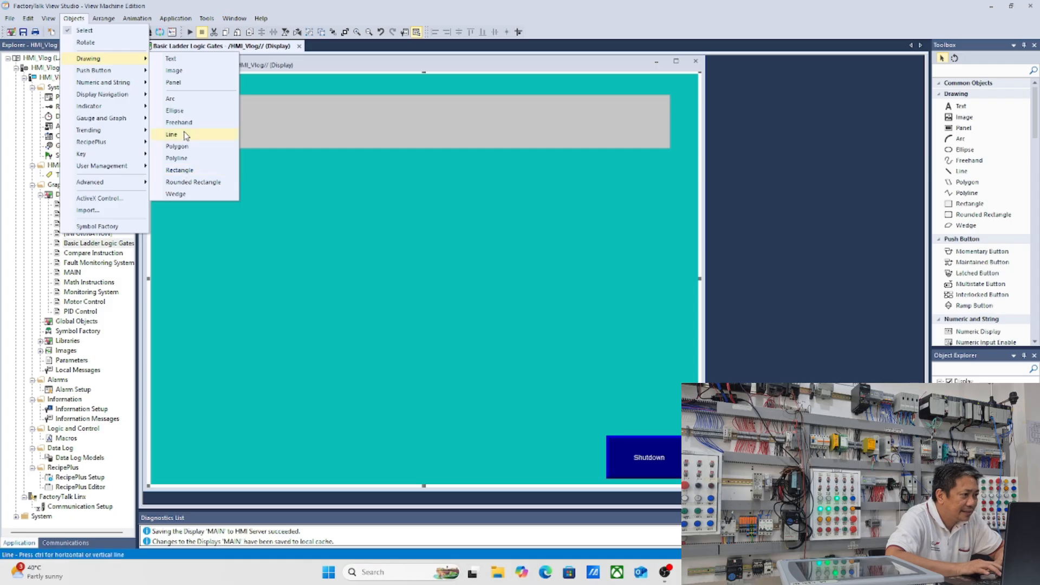
pyautogui.click(183, 59)
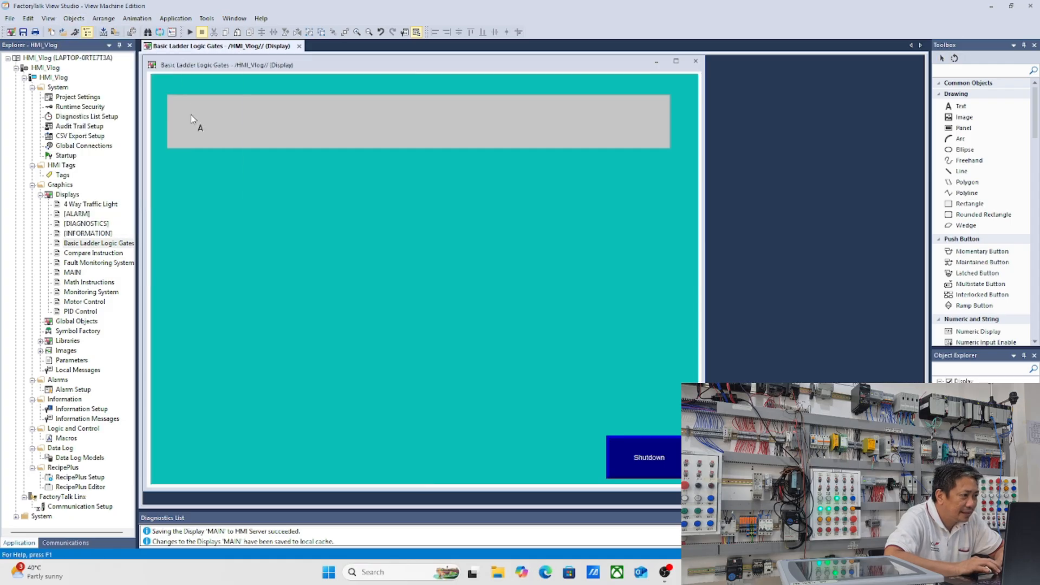
pyautogui.moveTo(190, 109); pyautogui.dragTo(636, 144)
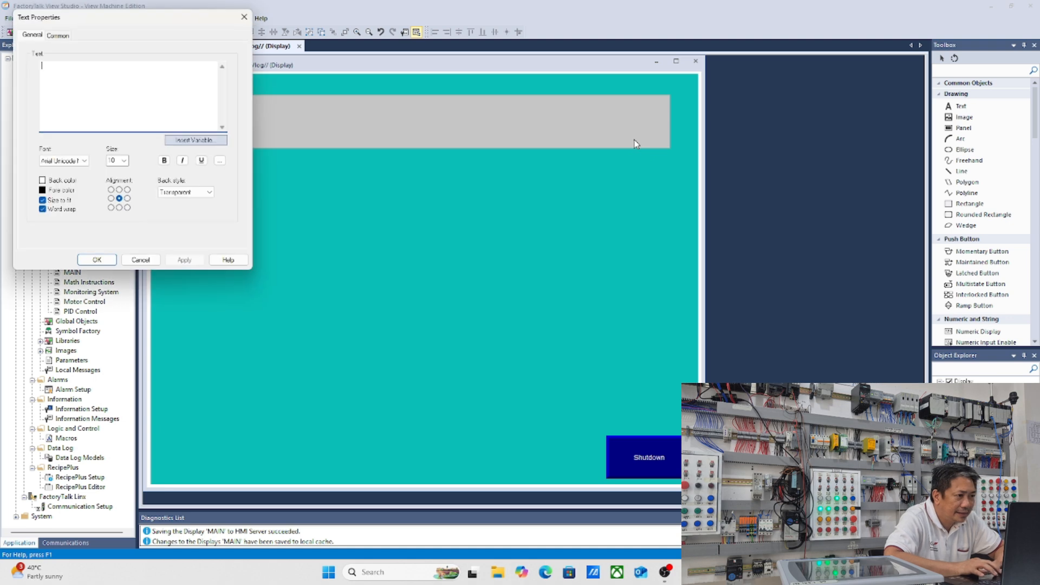
pyautogui.write('wi')
pyautogui.write('LCOME TO BAS')
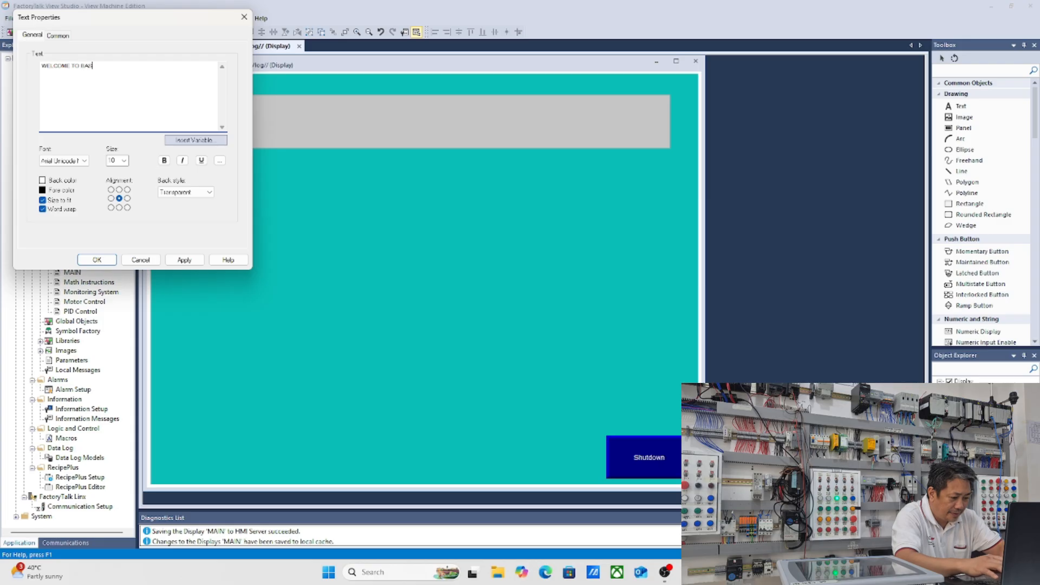
pyautogui.write('IC LADDER LOGIC GATE PAGE')
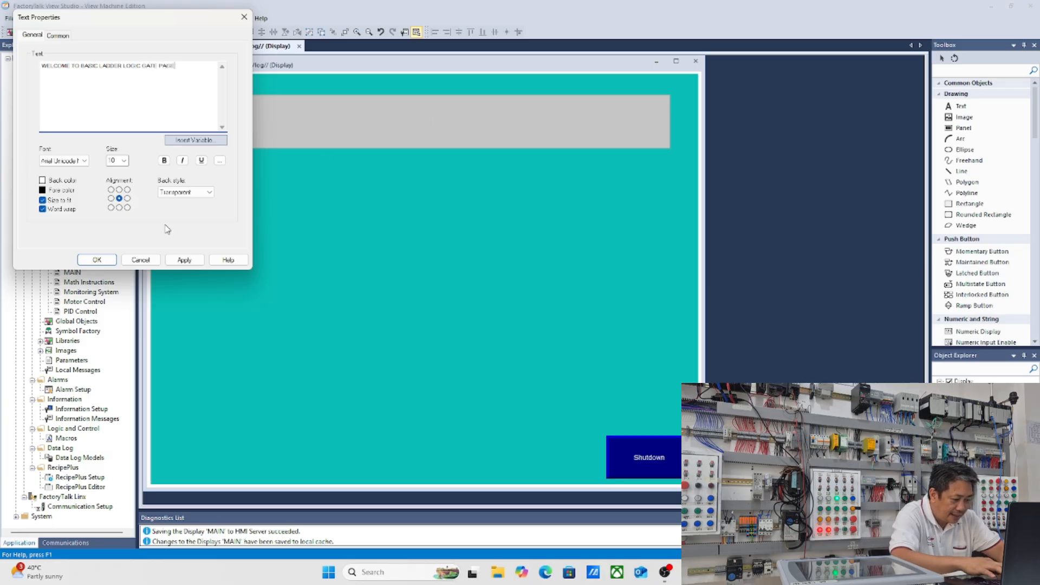
# Step: Format the banner title in bold at size 24 and apply the text properties
pyautogui.click(125, 160)
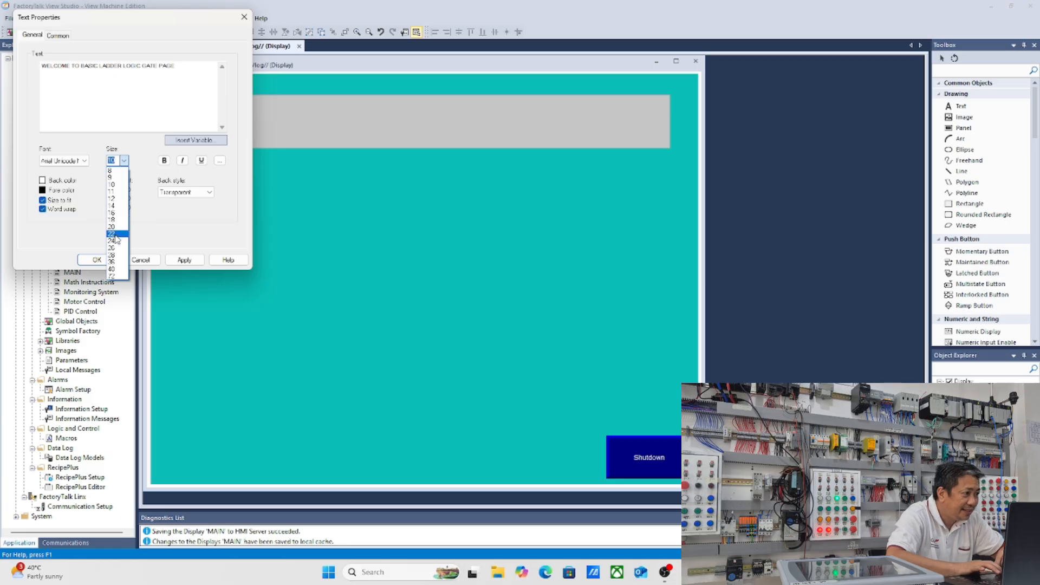
pyautogui.click(116, 240)
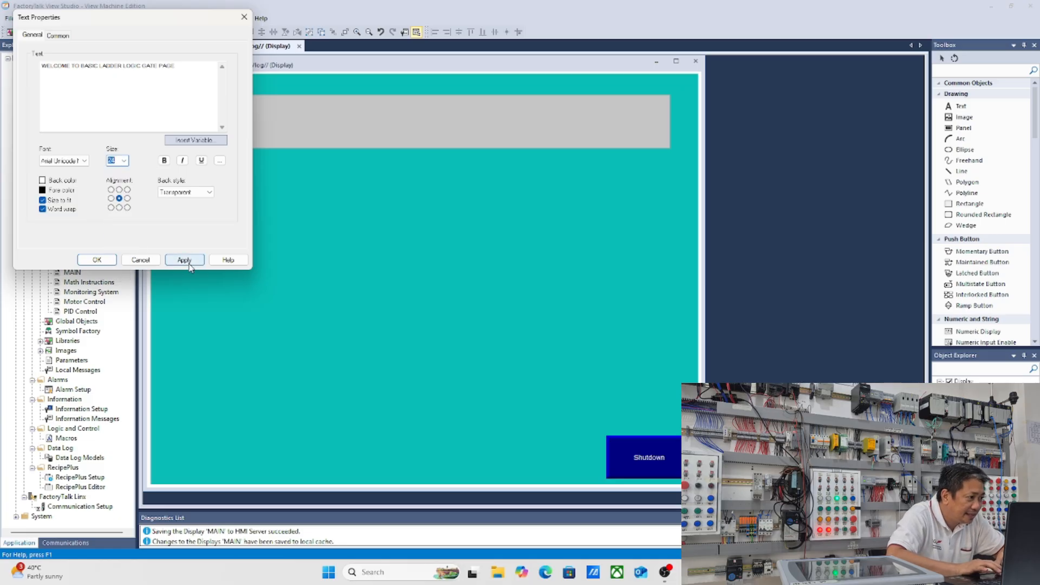
pyautogui.click(164, 160)
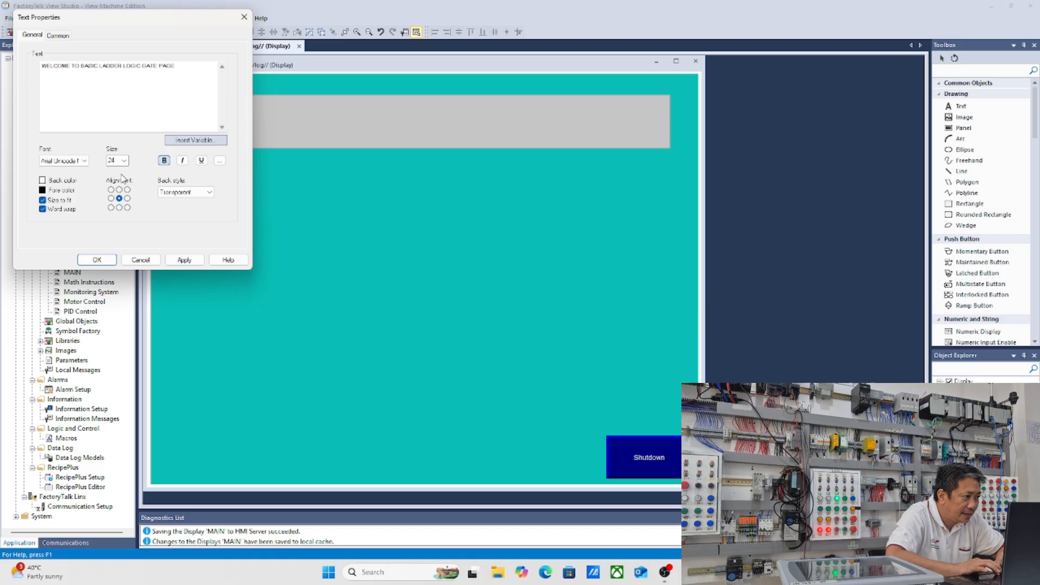
pyautogui.click(185, 261)
pyautogui.click(97, 260)
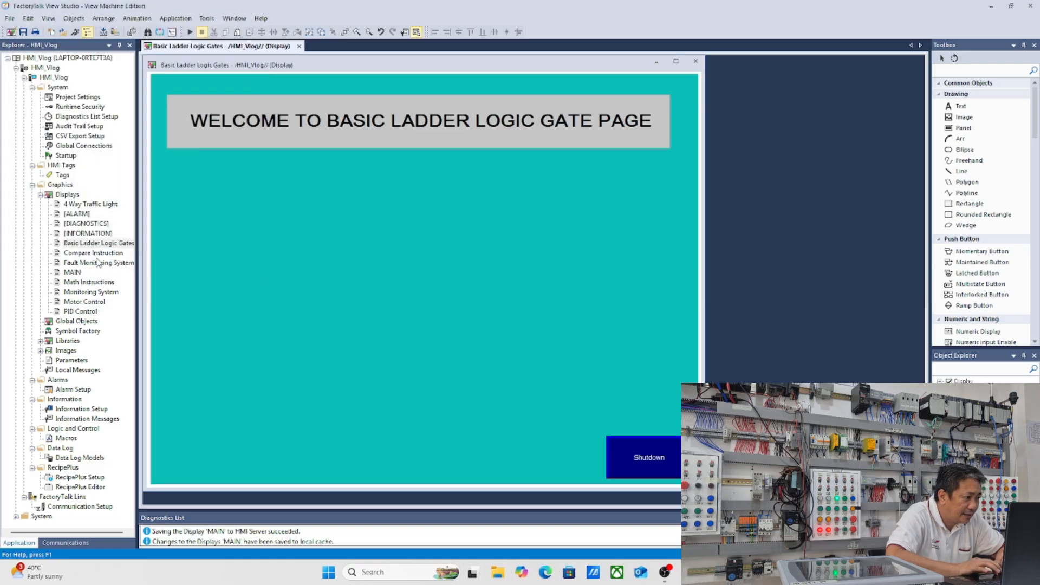
# Step: Nudge the title text slightly to center it within the grey banner
pyautogui.click(425, 120)
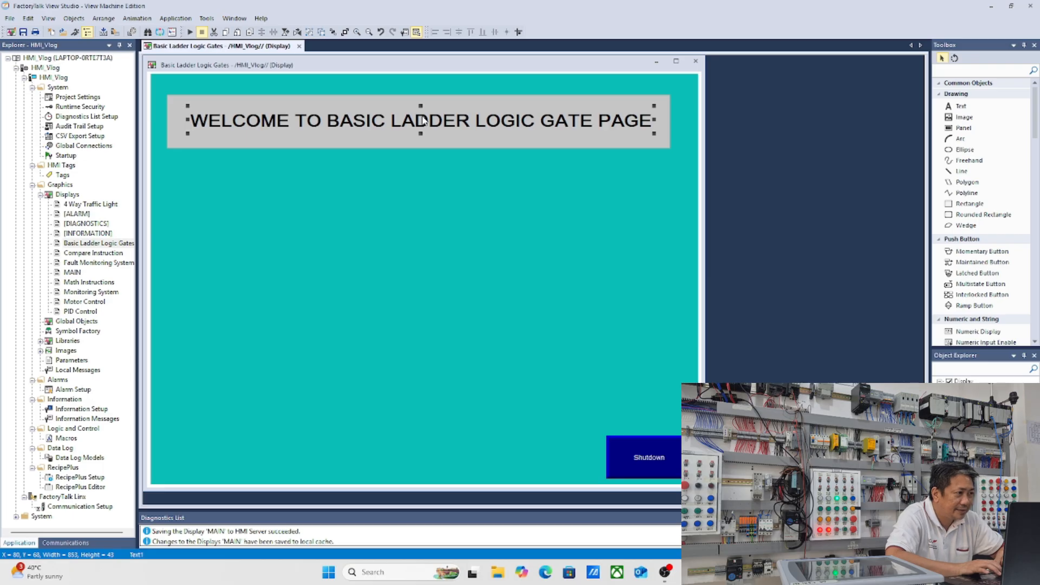
pyautogui.moveTo(425, 120); pyautogui.dragTo(435, 126)
pyautogui.click(409, 206)
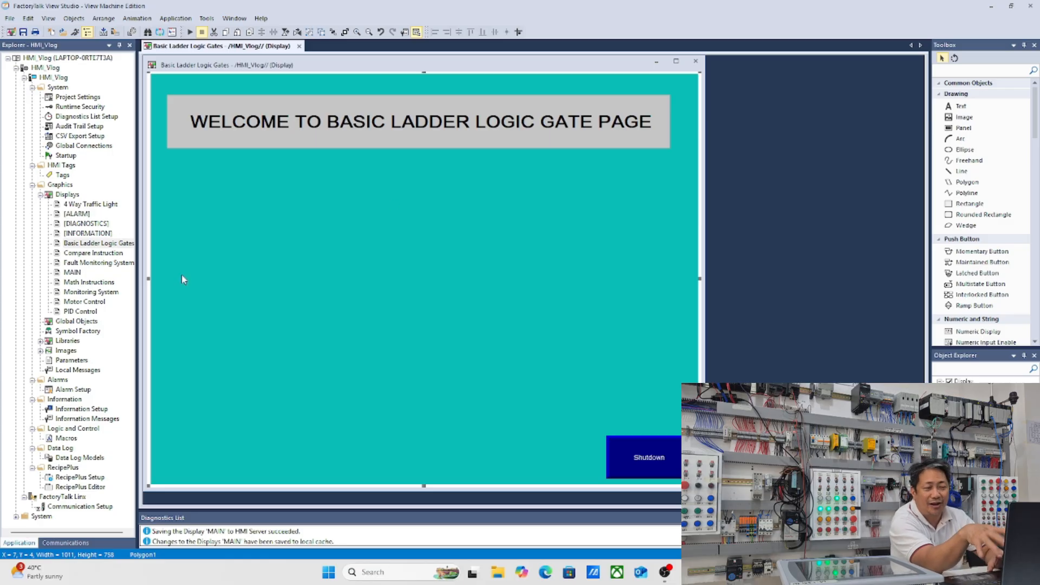
# Step: Switch to Logix Designer to examine the T001_BASICLOGICGATES routine's gate rungs, and return to FactoryTalk View Studio
pyautogui.click(689, 572)
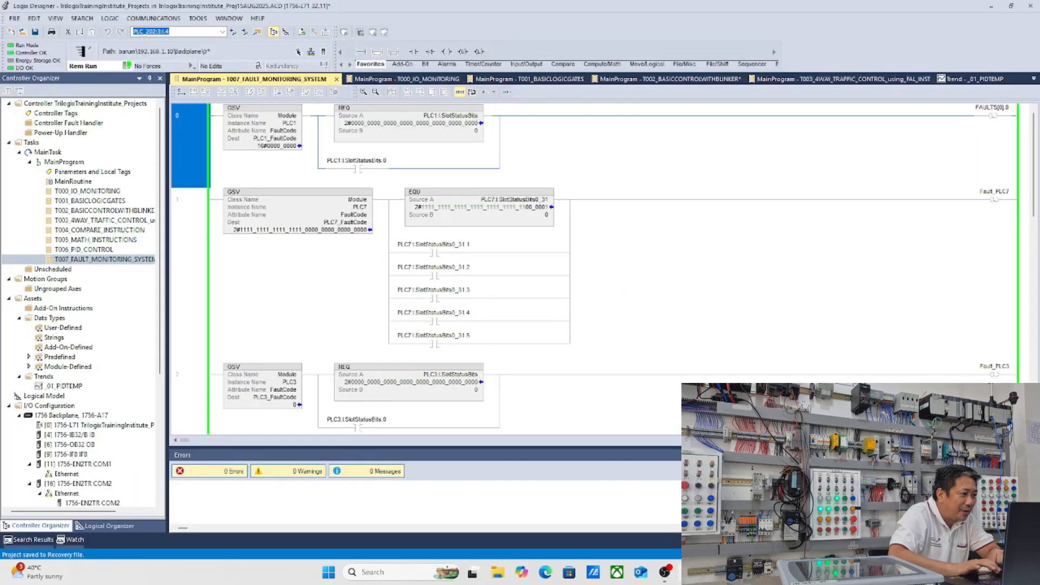
pyautogui.doubleClick(93, 201)
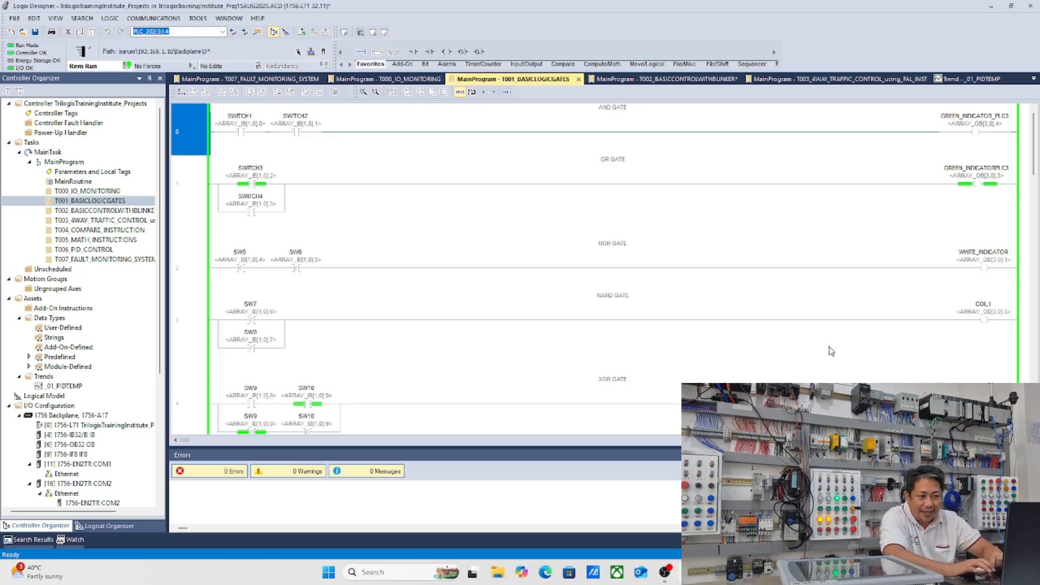
pyautogui.click(712, 572)
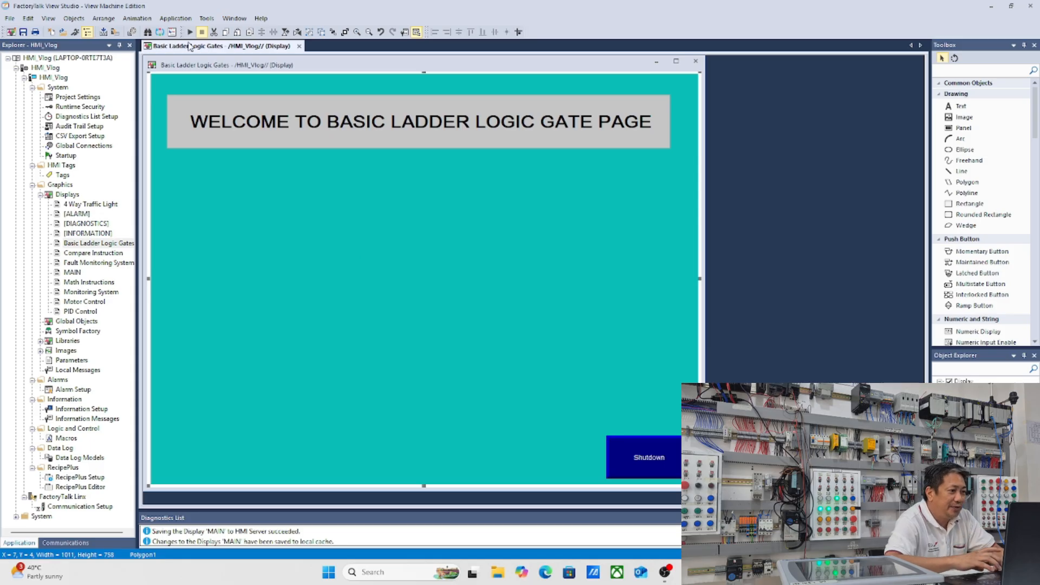
# Step: Place a Return To display navigation button beside the Shutdown button, matching its height
pyautogui.click(74, 20)
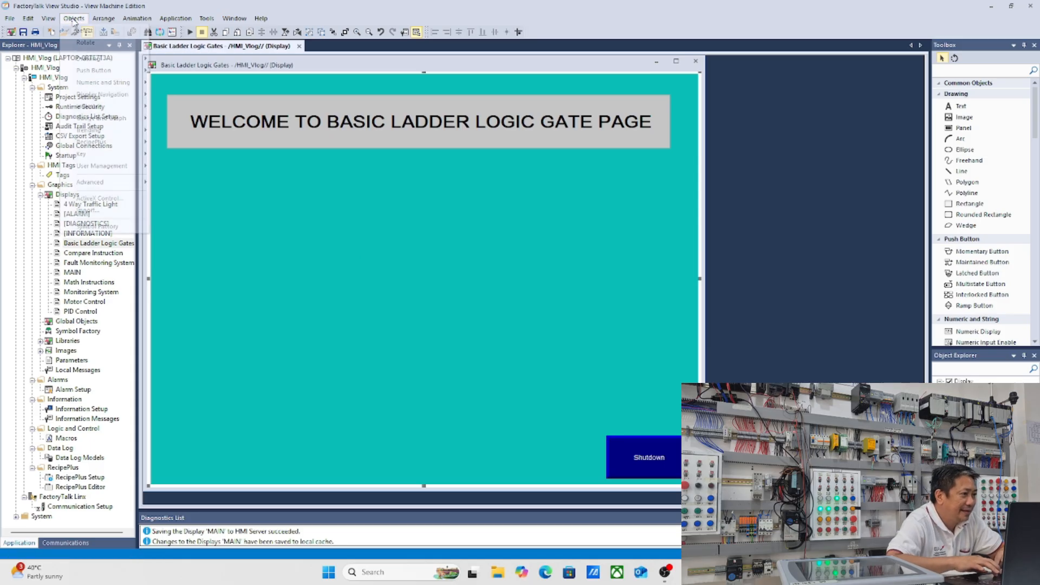
pyautogui.moveTo(91, 97)
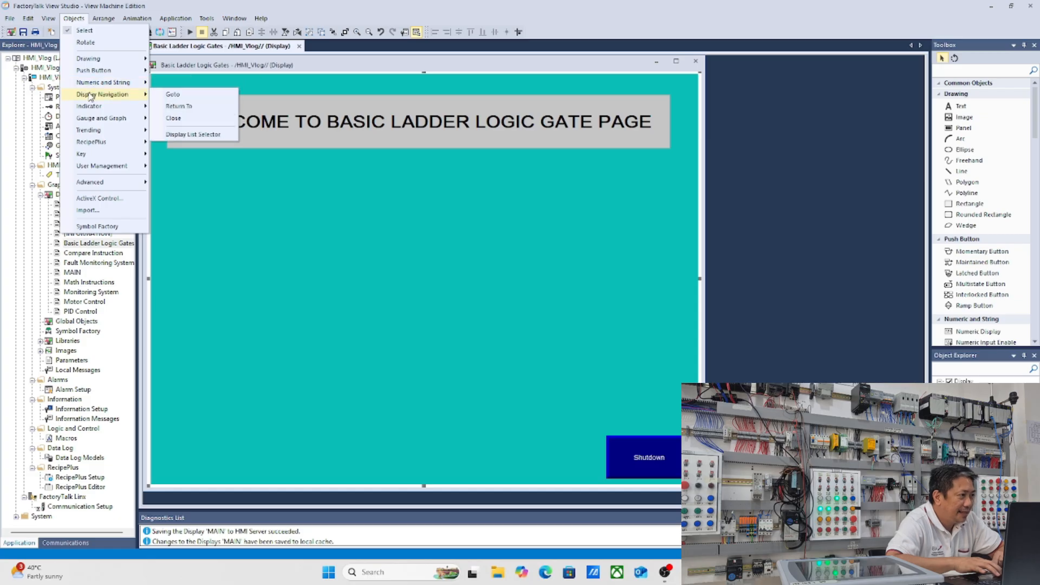
pyautogui.click(185, 108)
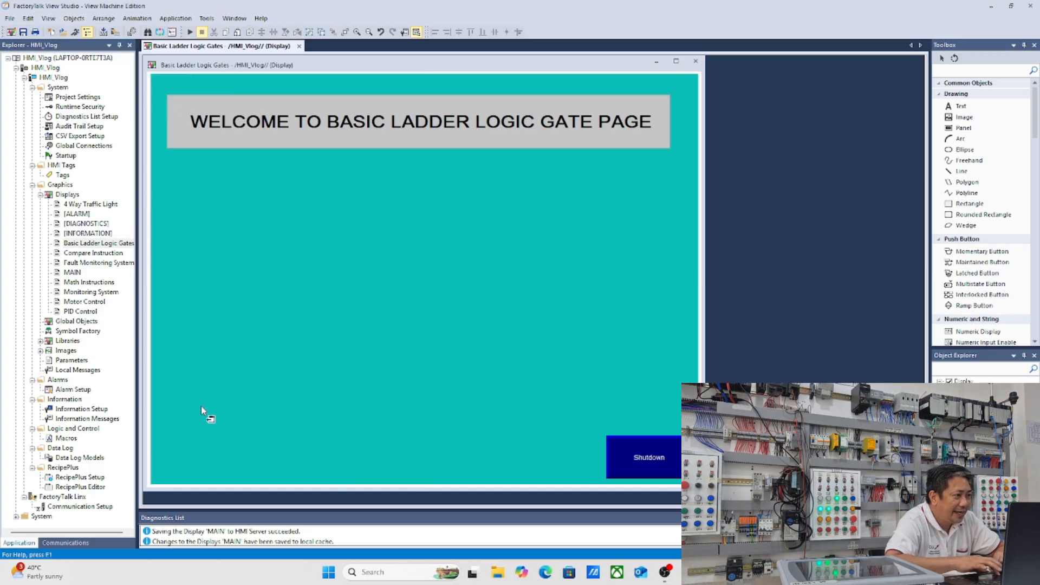
pyautogui.moveTo(504, 435); pyautogui.dragTo(594, 482)
pyautogui.click(556, 308)
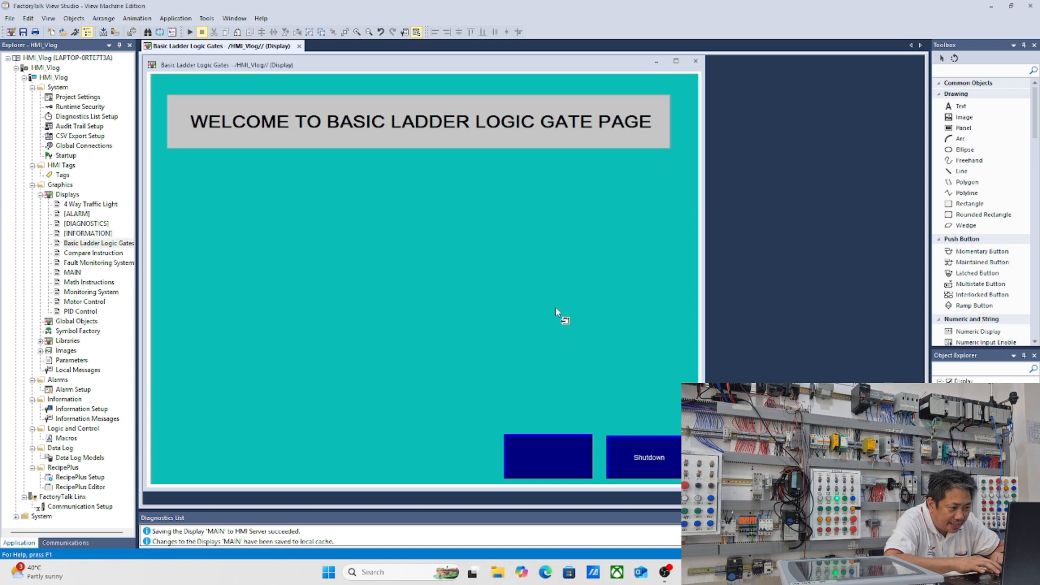
pyautogui.click(549, 457)
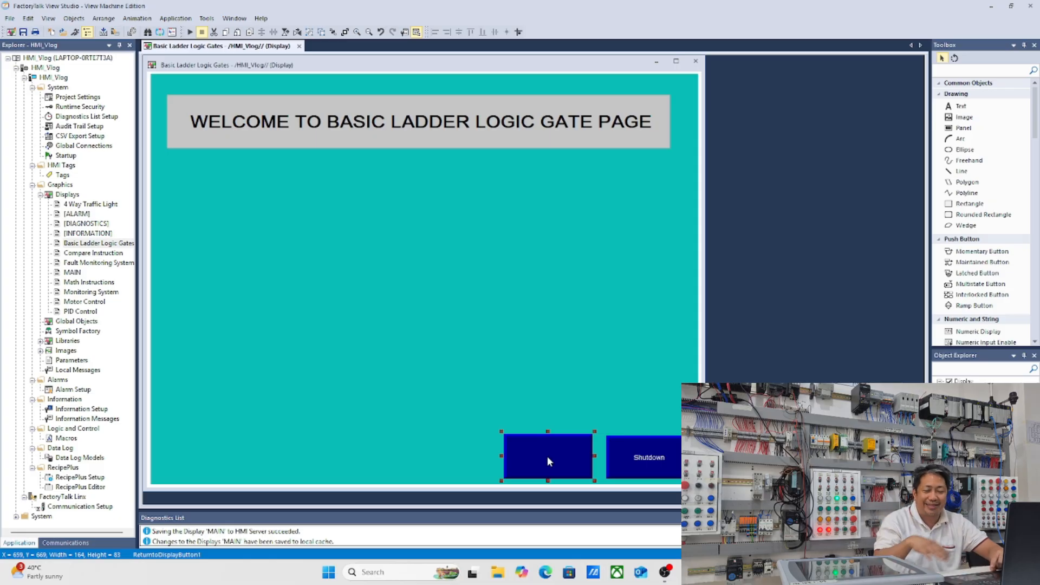
pyautogui.click(547, 457)
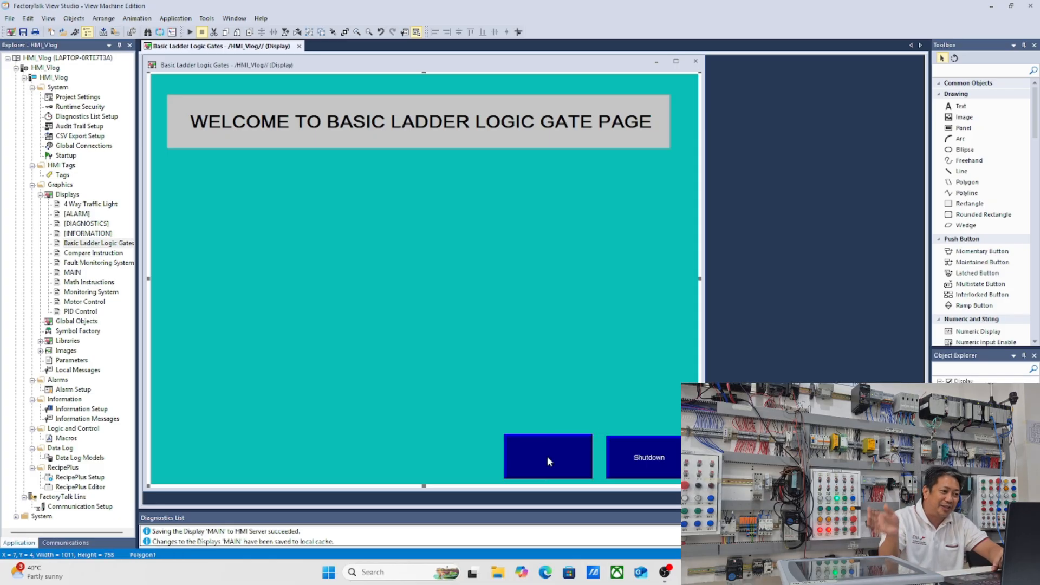
# Step: Add the text "RETURN TO MAIN" over the blank navigation button beside the Shutdown button and apply it
pyautogui.click(74, 18)
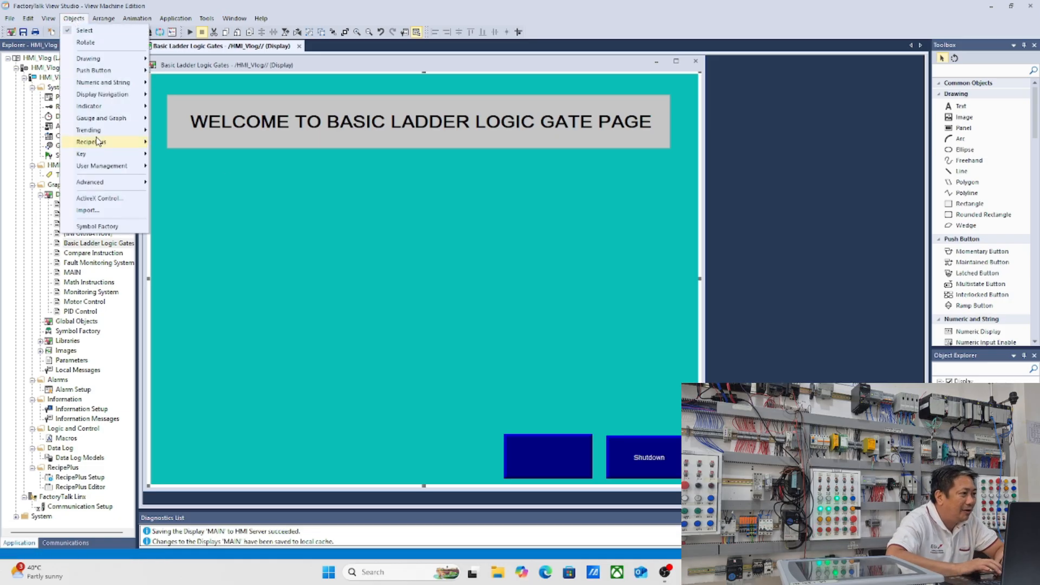
pyautogui.moveTo(104, 61)
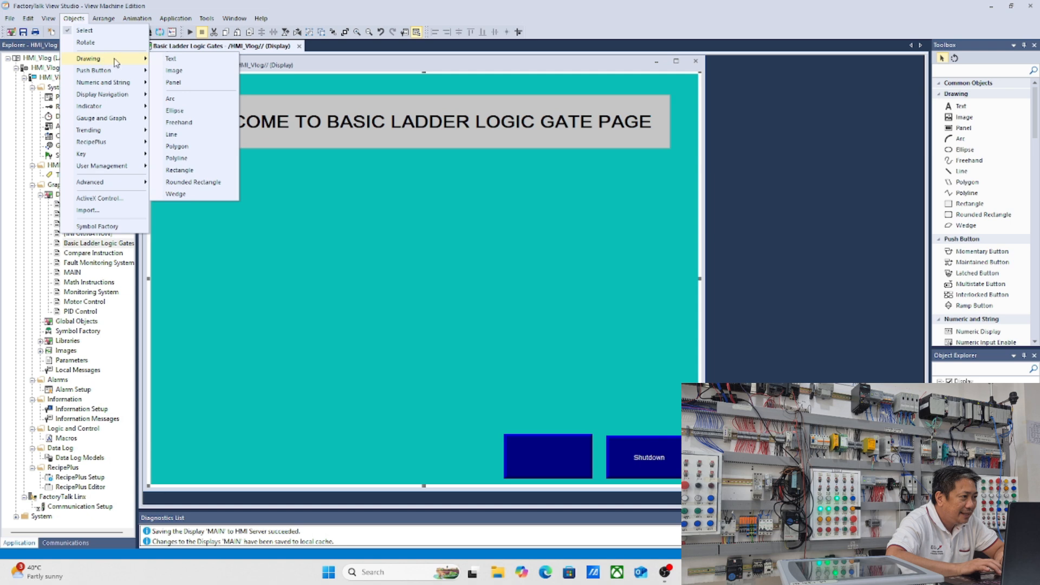
pyautogui.click(176, 56)
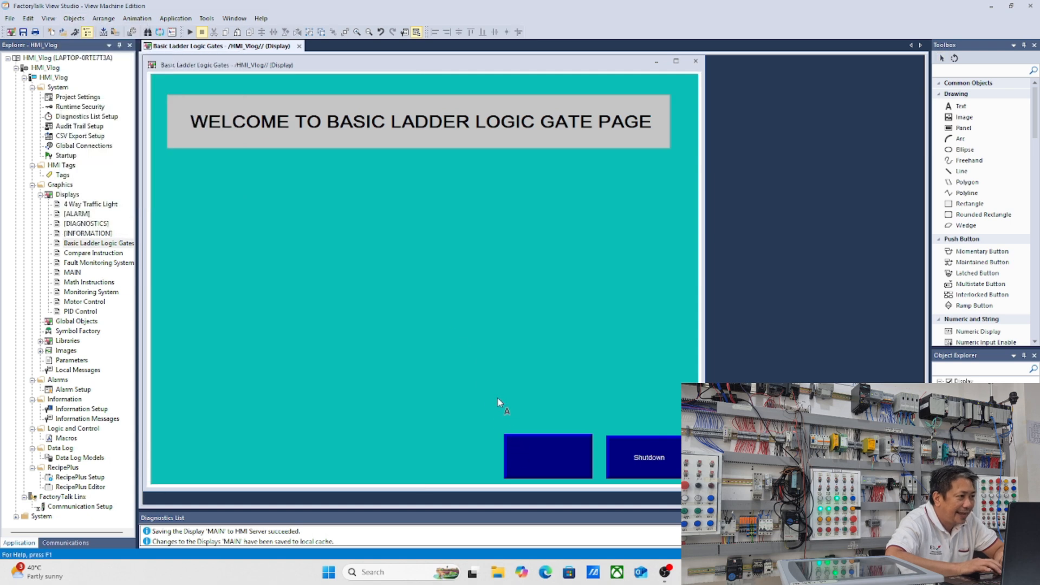
pyautogui.moveTo(516, 442); pyautogui.dragTo(589, 477)
pyautogui.write('R')
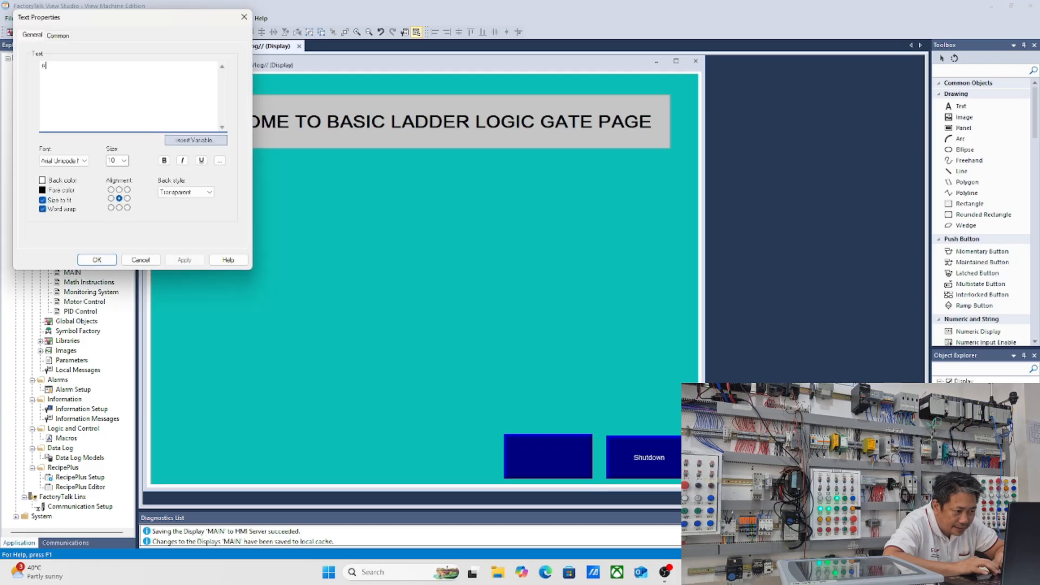
pyautogui.write('ETURN TO MAIN')
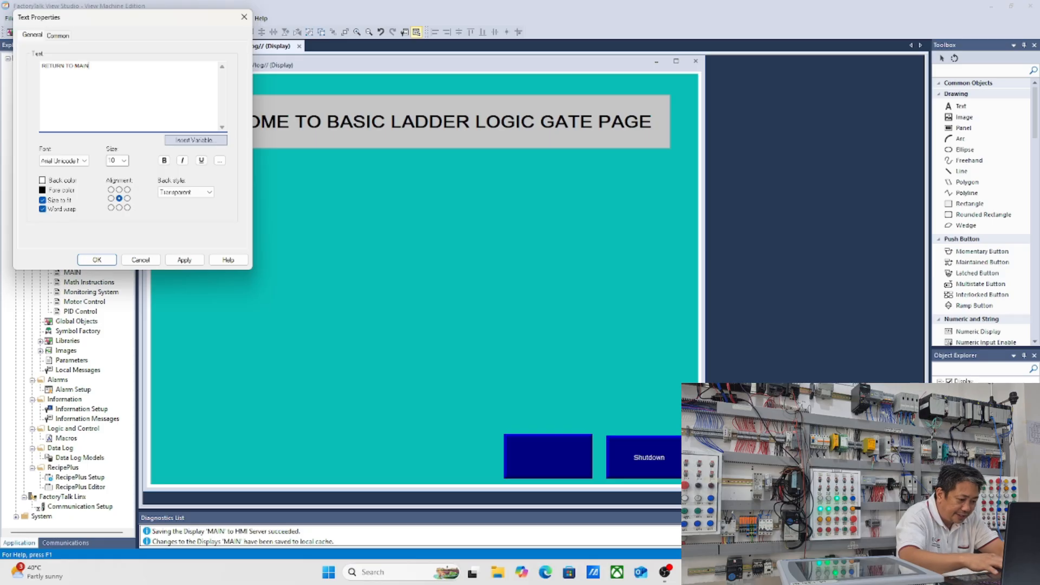
pyautogui.click(196, 260)
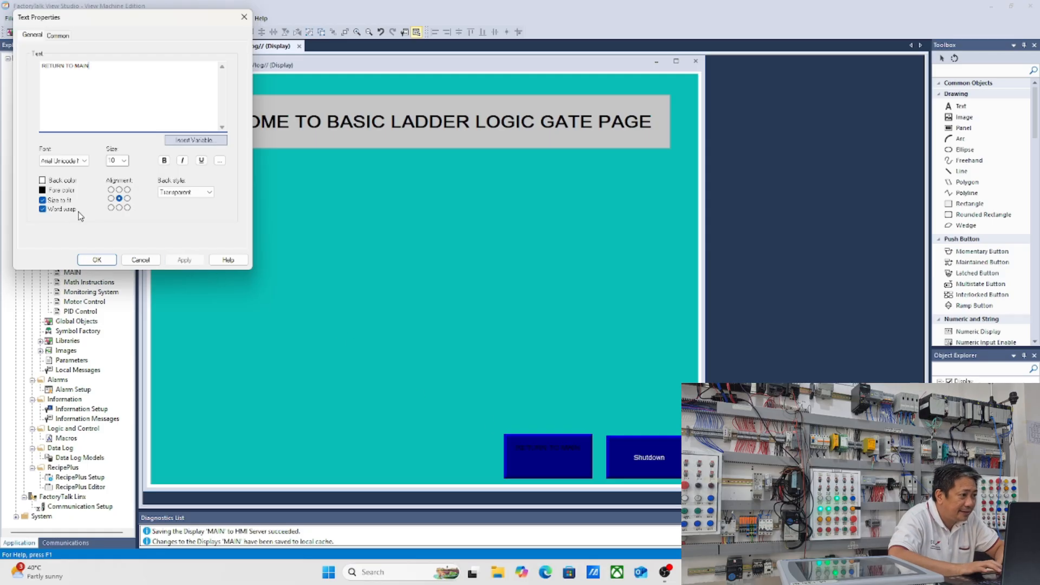
# Step: Format the RETURN TO MAIN text with a white fore color and size 16, and accept the text properties
pyautogui.click(43, 191)
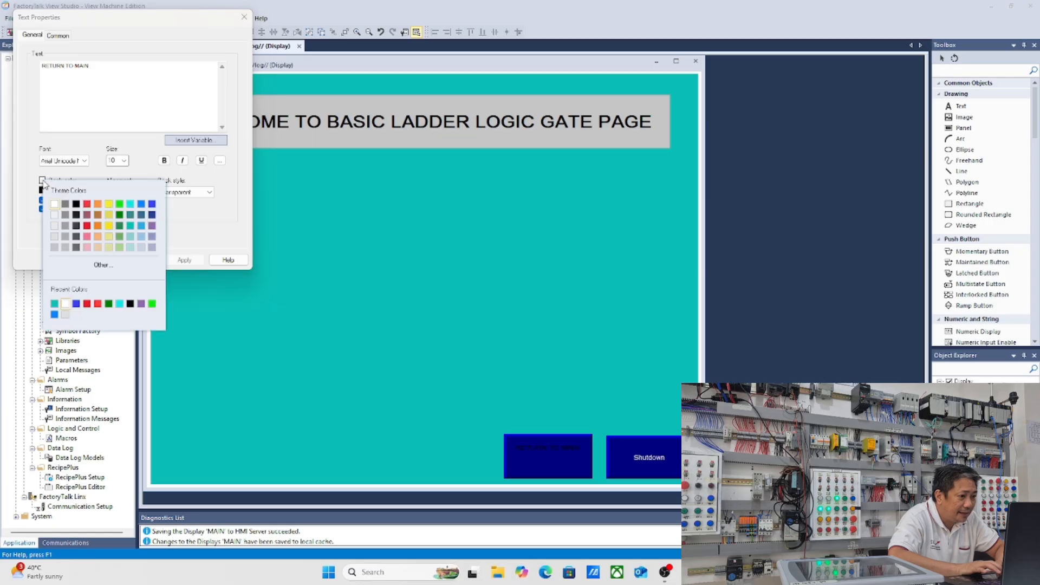
pyautogui.click(53, 209)
pyautogui.click(42, 191)
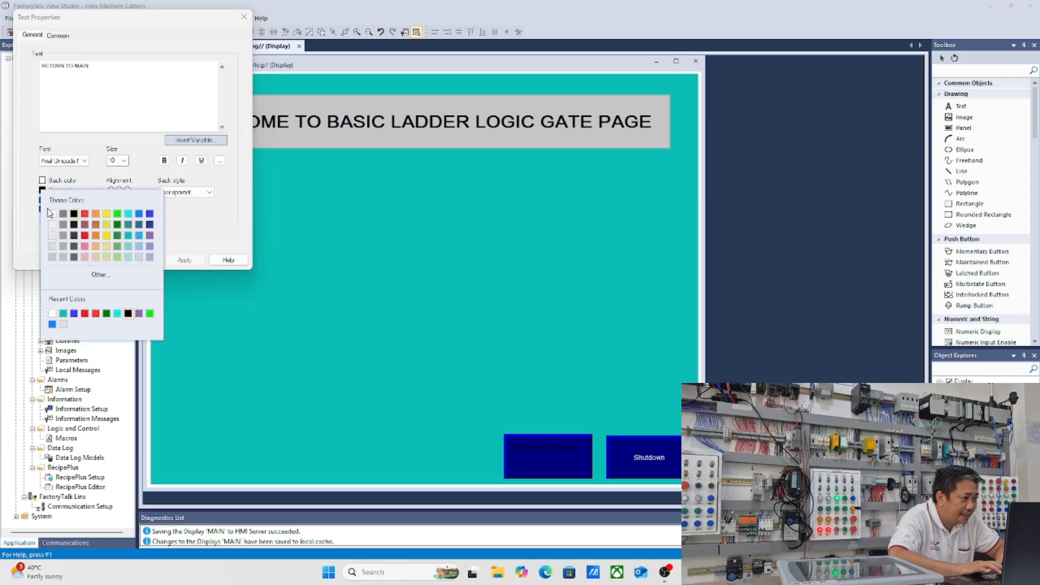
pyautogui.click(50, 213)
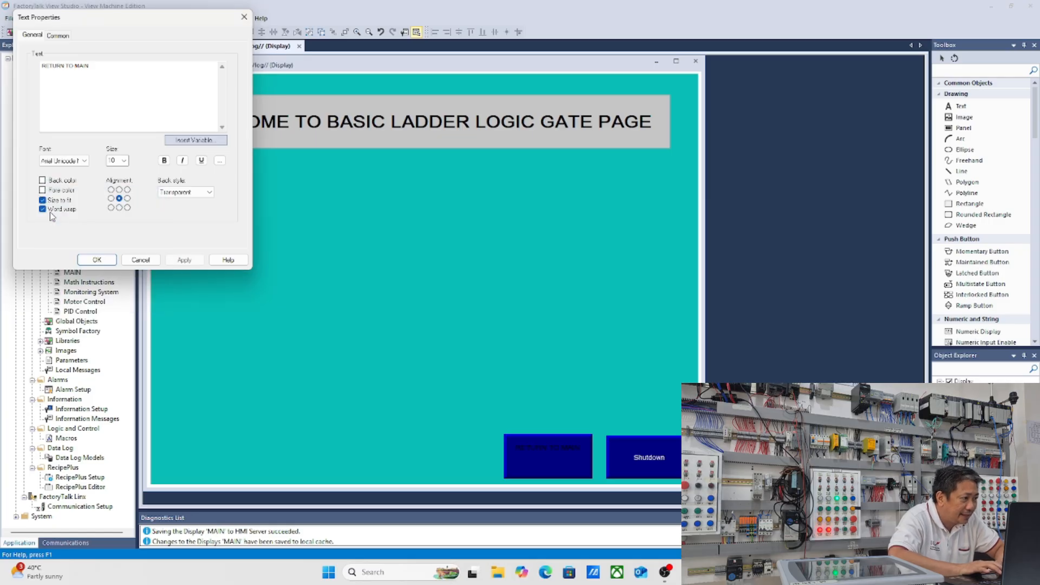
pyautogui.click(125, 161)
pyautogui.click(117, 216)
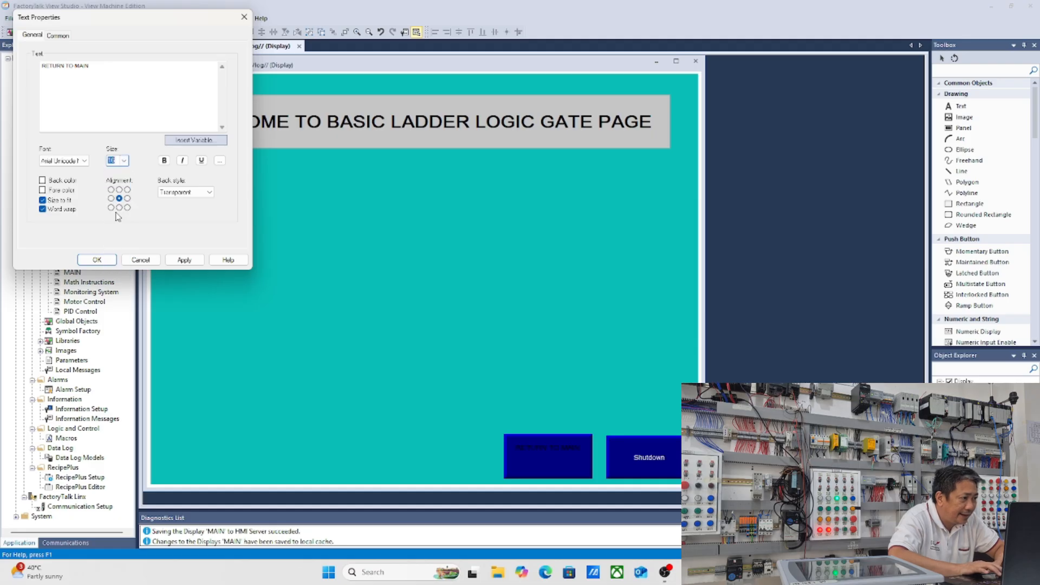
pyautogui.click(184, 260)
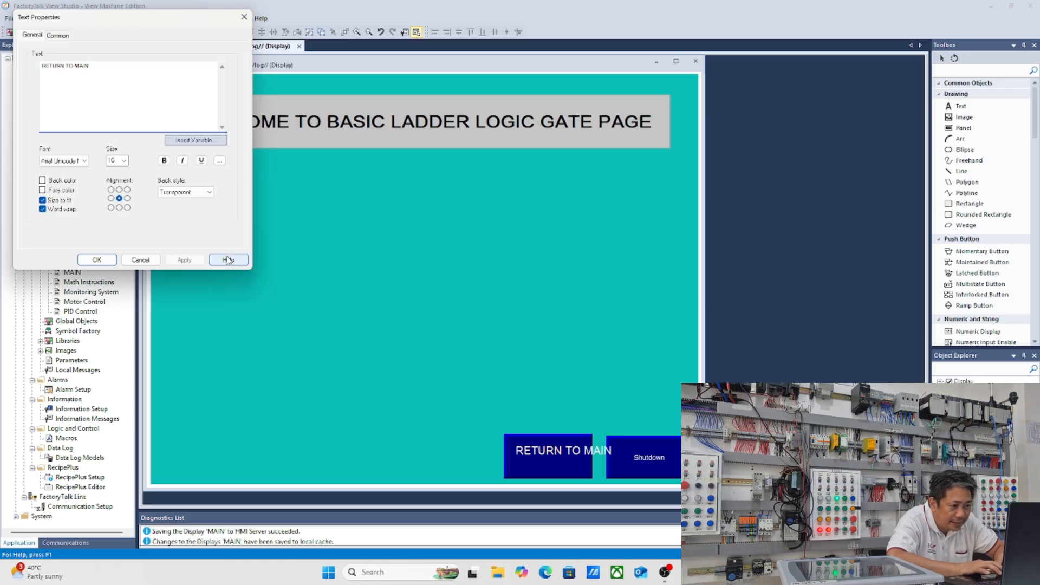
pyautogui.click(106, 260)
# Step: Resize the RETURN TO MAIN text to about 135 wide and 44 high so it fits within its button
pyautogui.click(546, 457)
pyautogui.moveTo(616, 451); pyautogui.dragTo(572, 451)
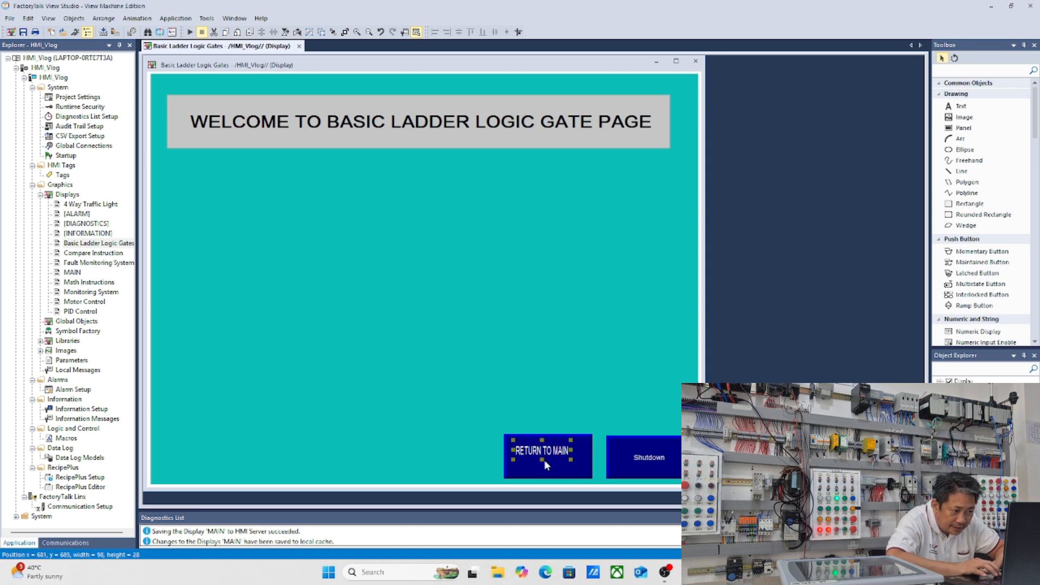
pyautogui.moveTo(543, 460); pyautogui.dragTo(592, 456)
pyautogui.moveTo(513, 455); pyautogui.dragTo(505, 456)
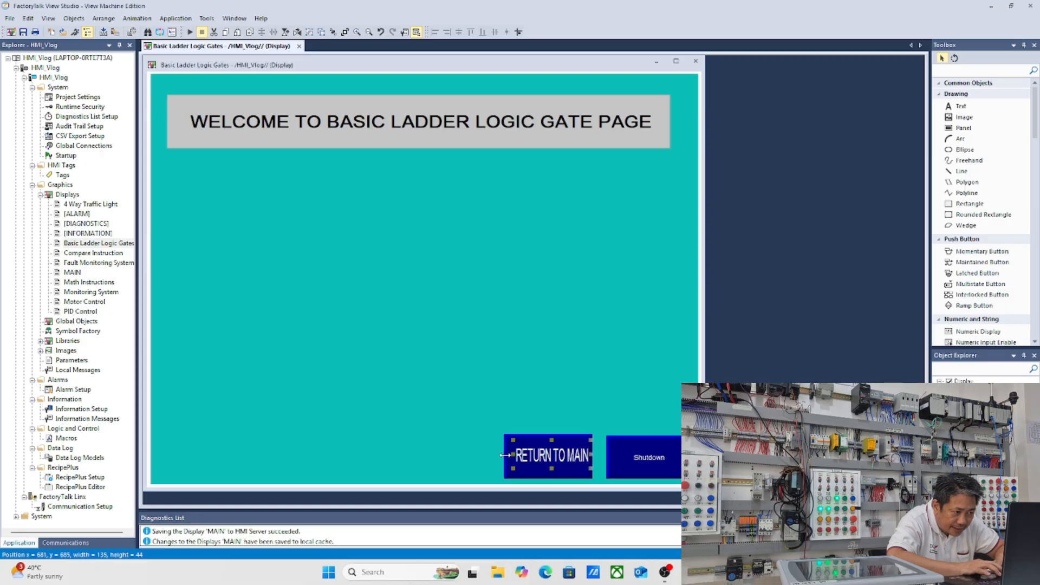
# Step: Nudge the RETURN TO MAIN text slightly left and down to center it on its button, and deselect it
pyautogui.press('Left')
pyautogui.press('Left')
pyautogui.press('Left')
pyautogui.press('Left')
pyautogui.press('Left')
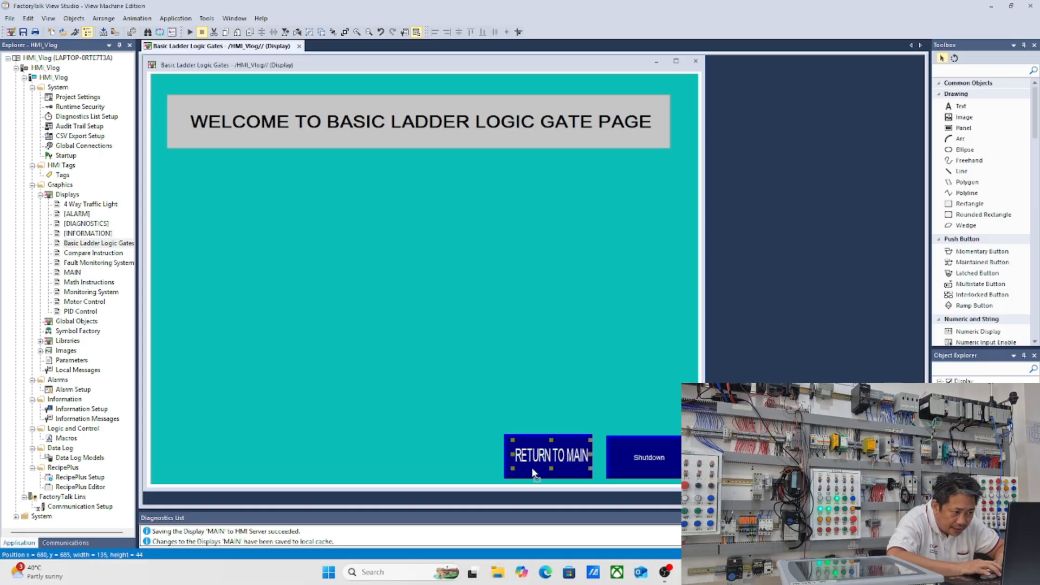
pyautogui.press('Down')
pyautogui.press('Down')
pyautogui.press('Down')
pyautogui.press('Down')
pyautogui.press('Down')
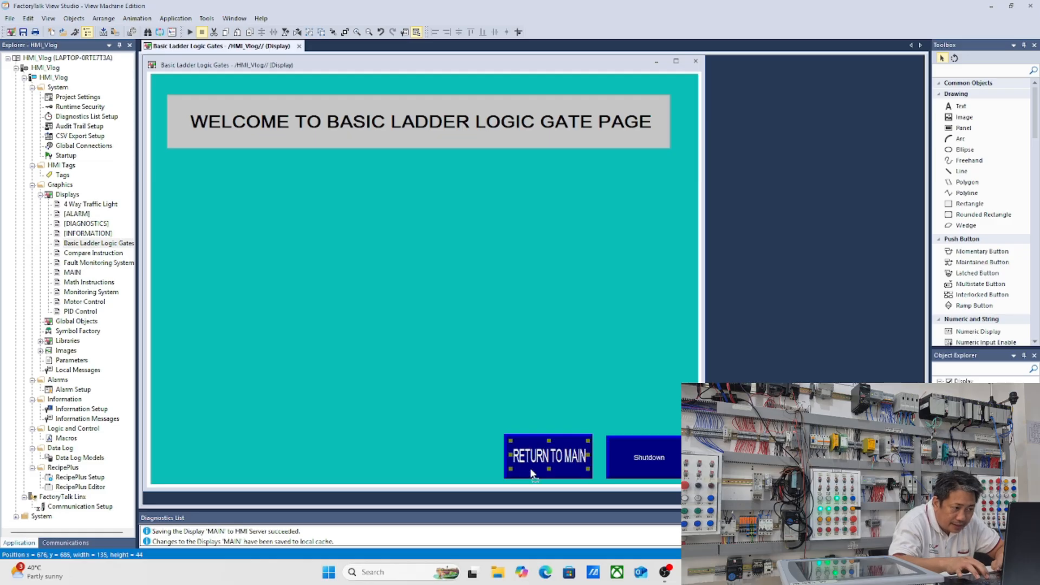
pyautogui.click(440, 370)
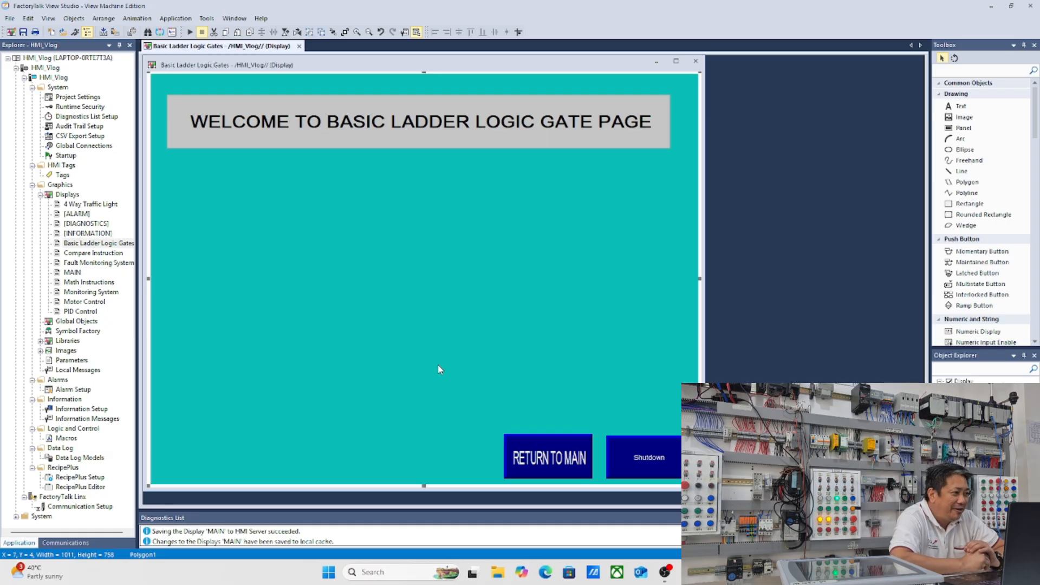
# Step: Open the FactoryTalk Linx Communication Setup, and save and close the Basic Ladder Logic Gates display
pyautogui.click(87, 507)
pyautogui.doubleClick(87, 507)
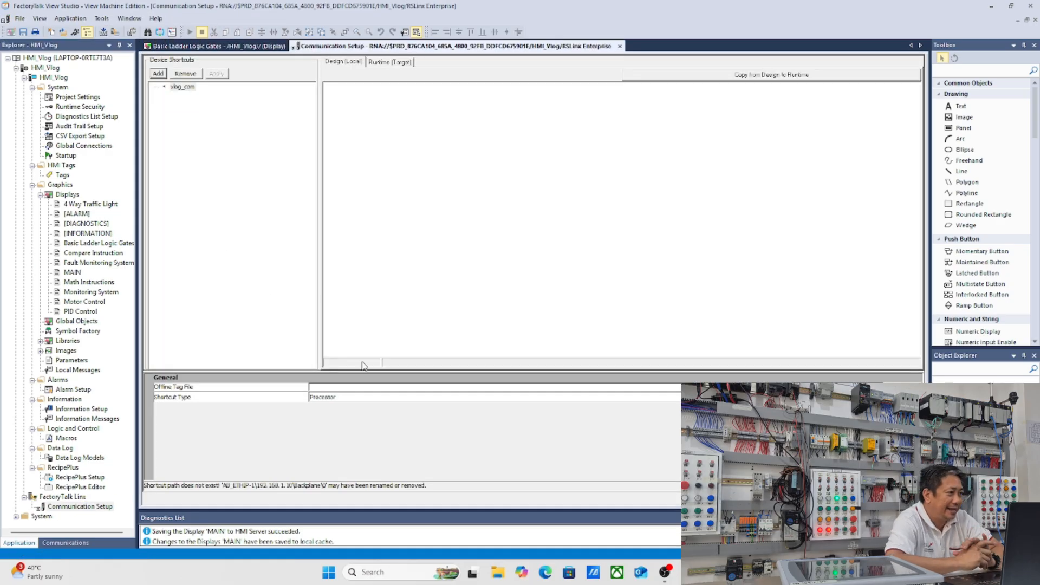
pyautogui.click(242, 48)
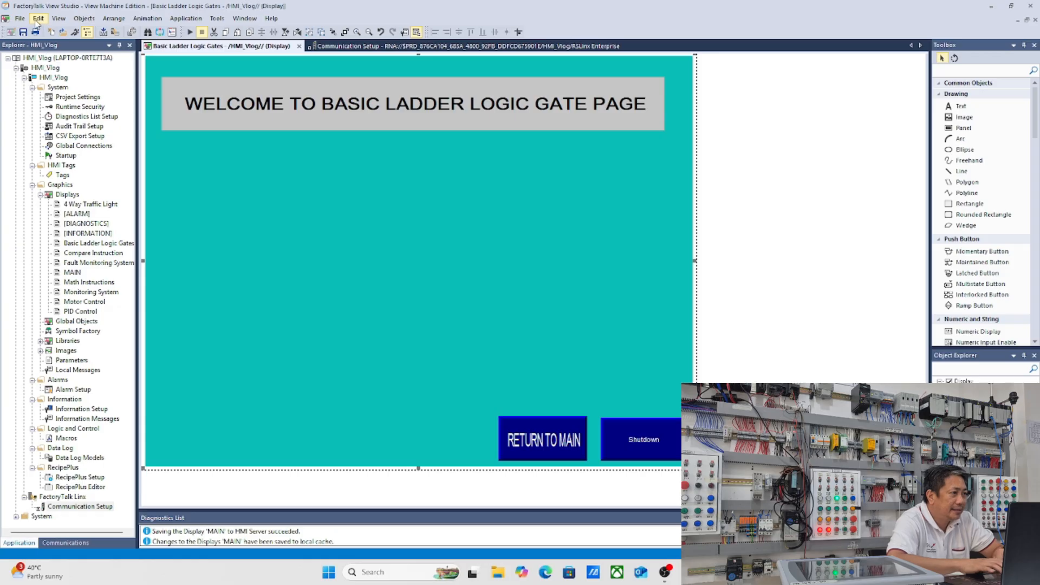
pyautogui.click(23, 32)
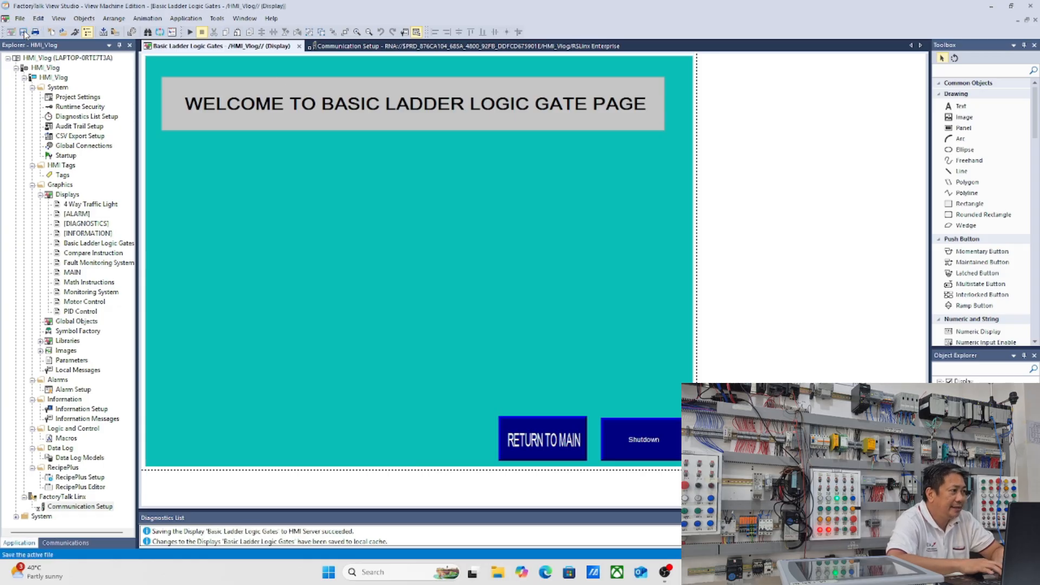
pyautogui.click(299, 46)
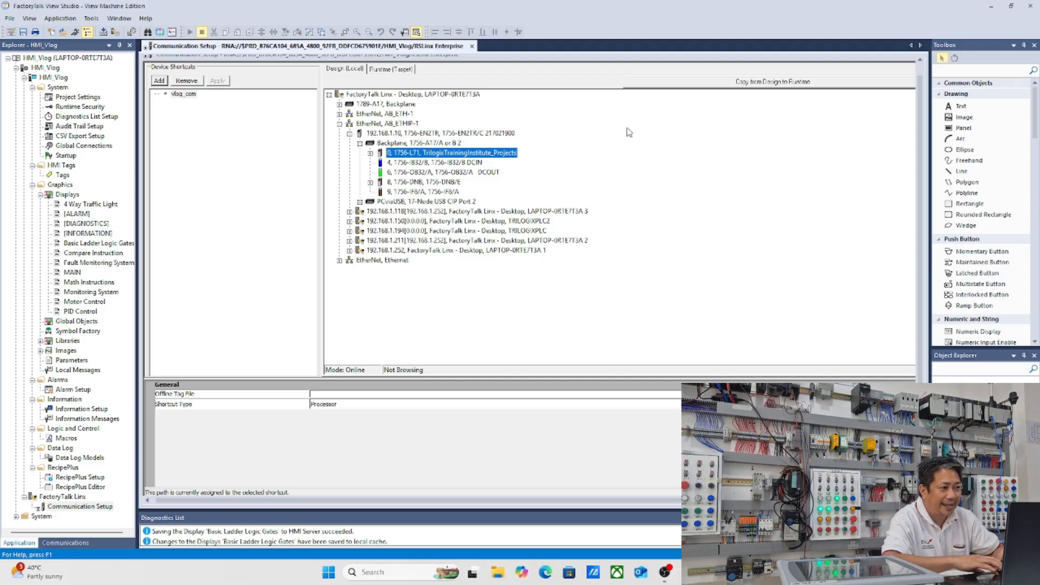
# Step: Copy the design communication configuration to runtime, confirming the replacement, and compare the Design (Local) and Runtime (Target) device trees
pyautogui.click(768, 85)
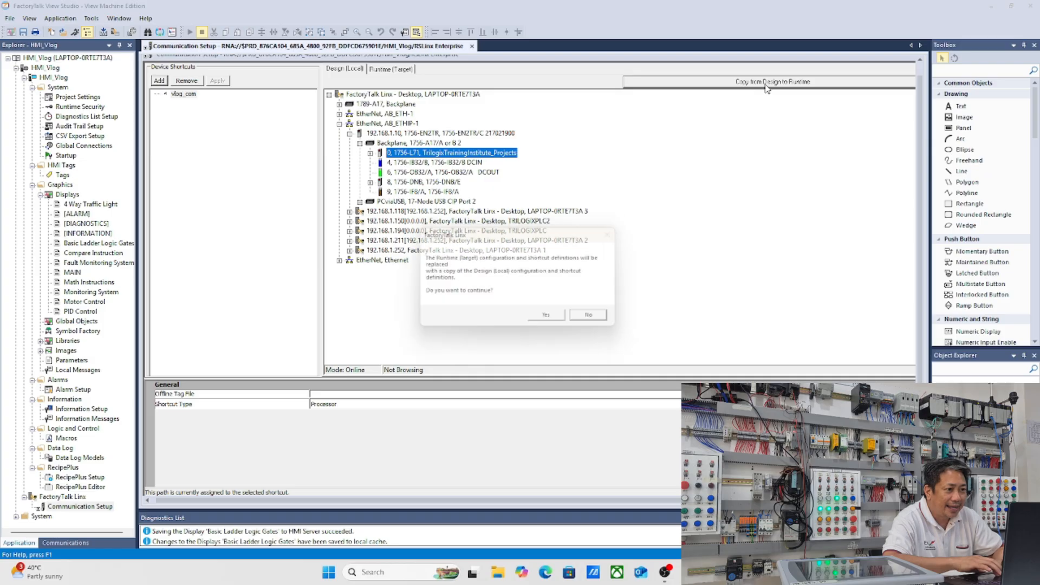
pyautogui.click(552, 320)
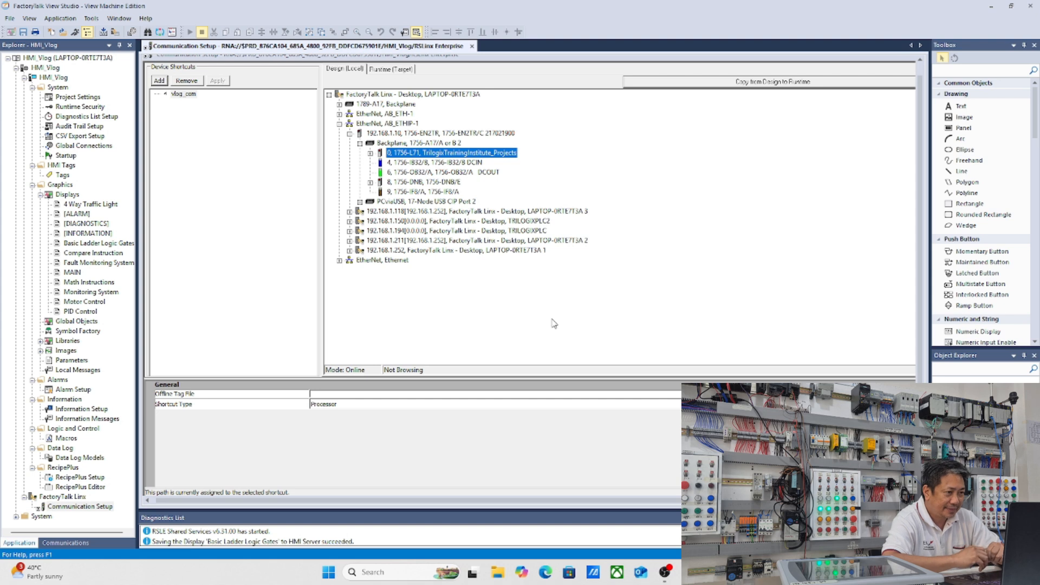
pyautogui.click(355, 73)
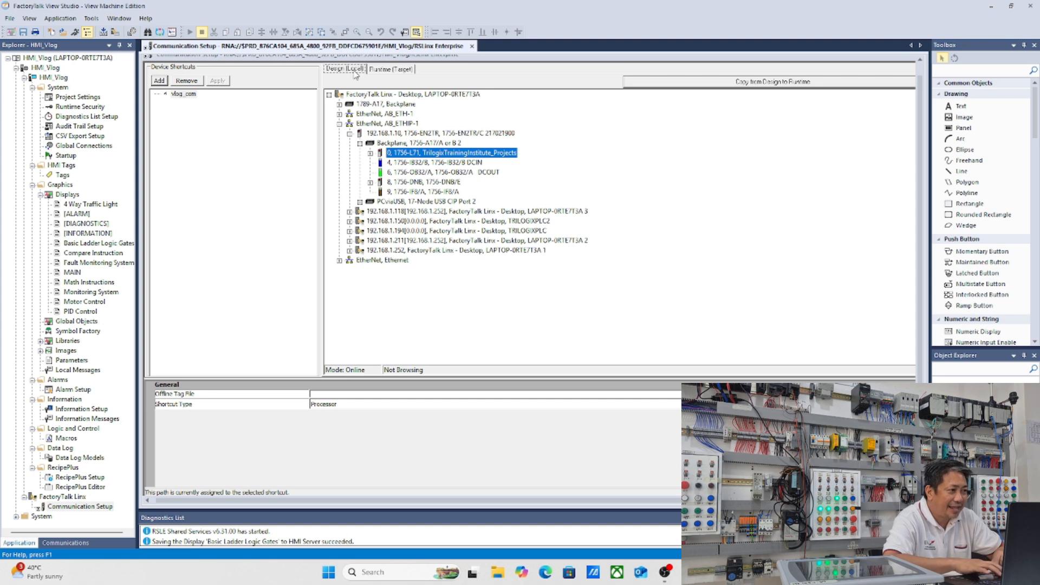
pyautogui.click(379, 69)
pyautogui.click(344, 75)
pyautogui.click(380, 71)
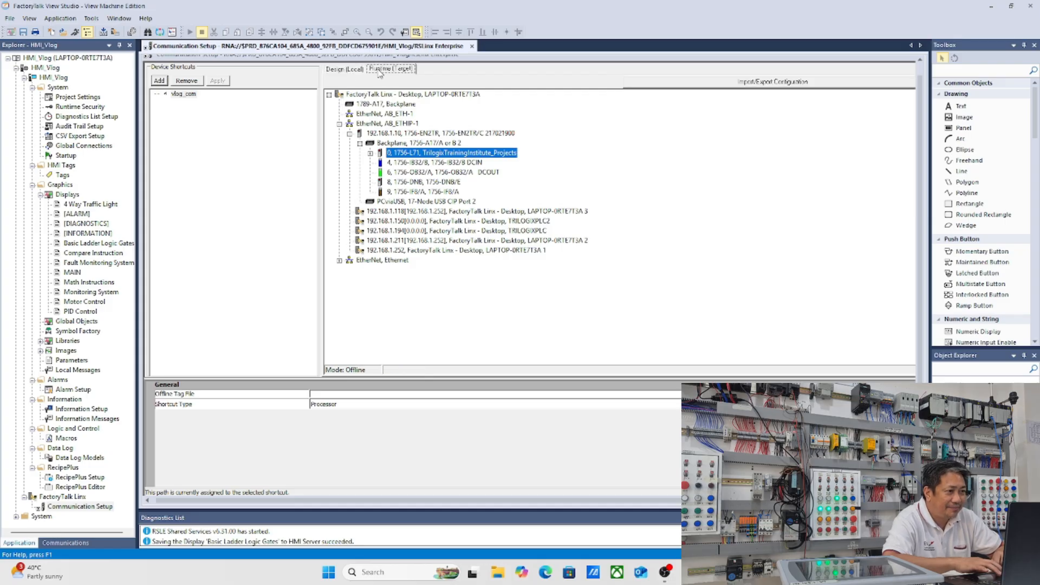
pyautogui.click(350, 71)
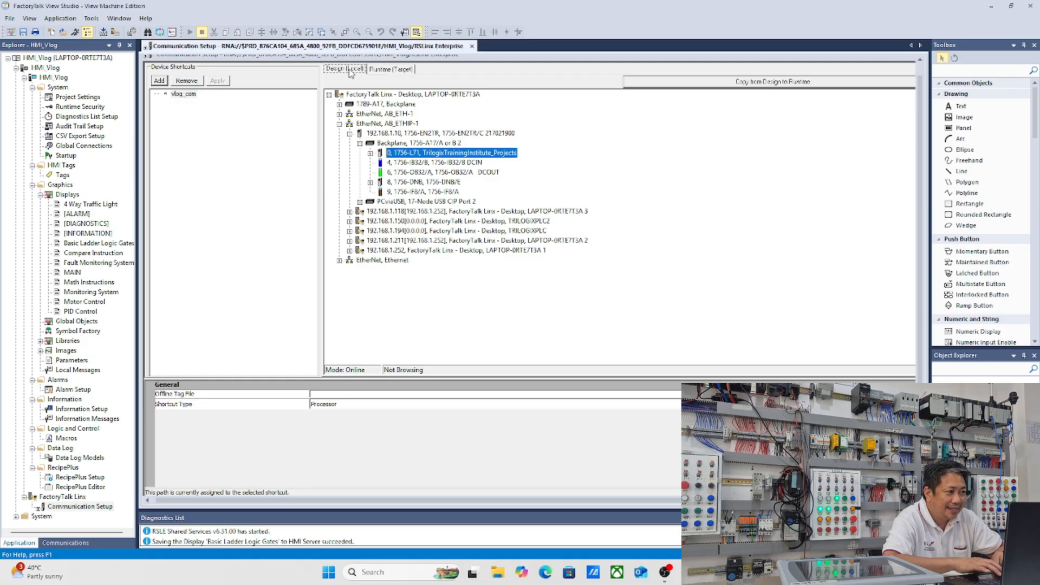
pyautogui.click(389, 73)
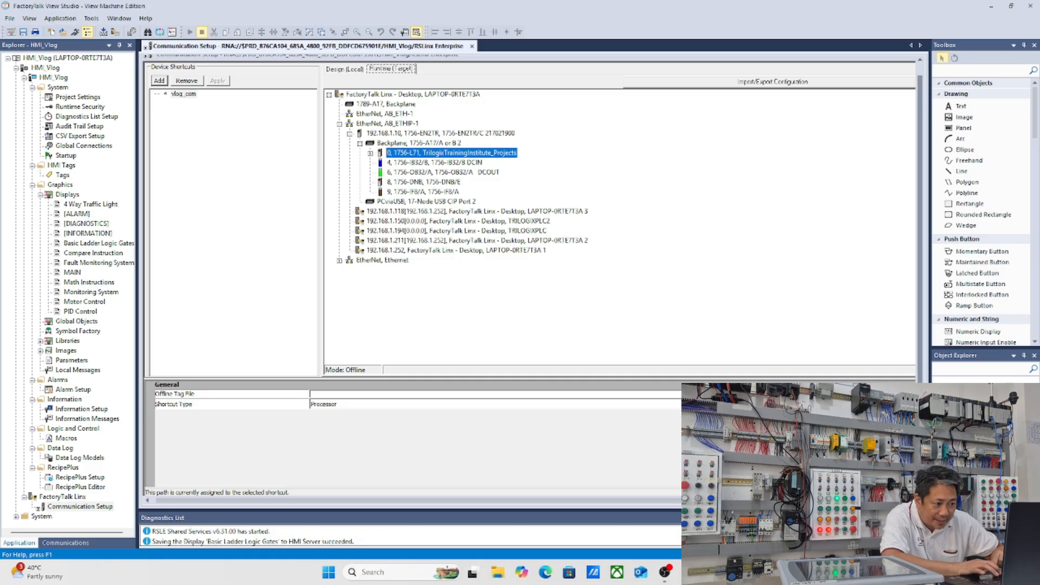
# Step: Review the vlog_com shortcut in the Shortcut Verifier, and accept and close the communication setup
pyautogui.scroll(-1, 531, 217)
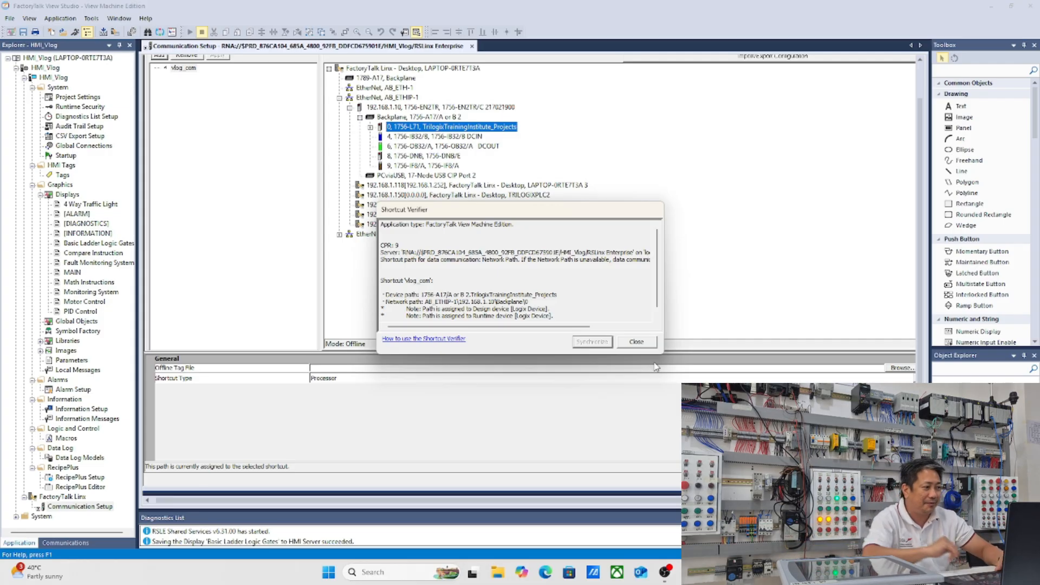
pyautogui.click(638, 342)
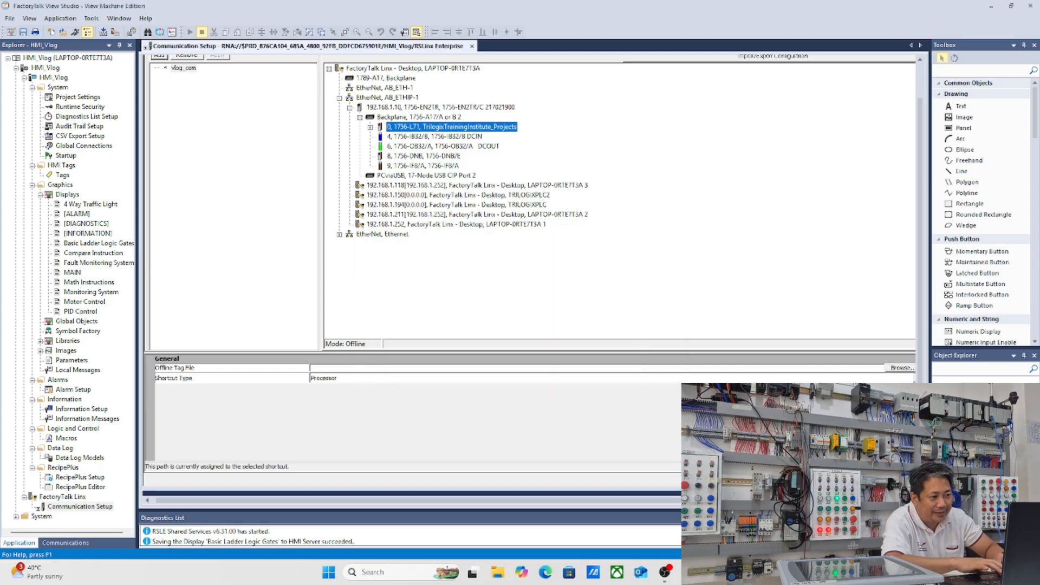
pyautogui.click(770, 480)
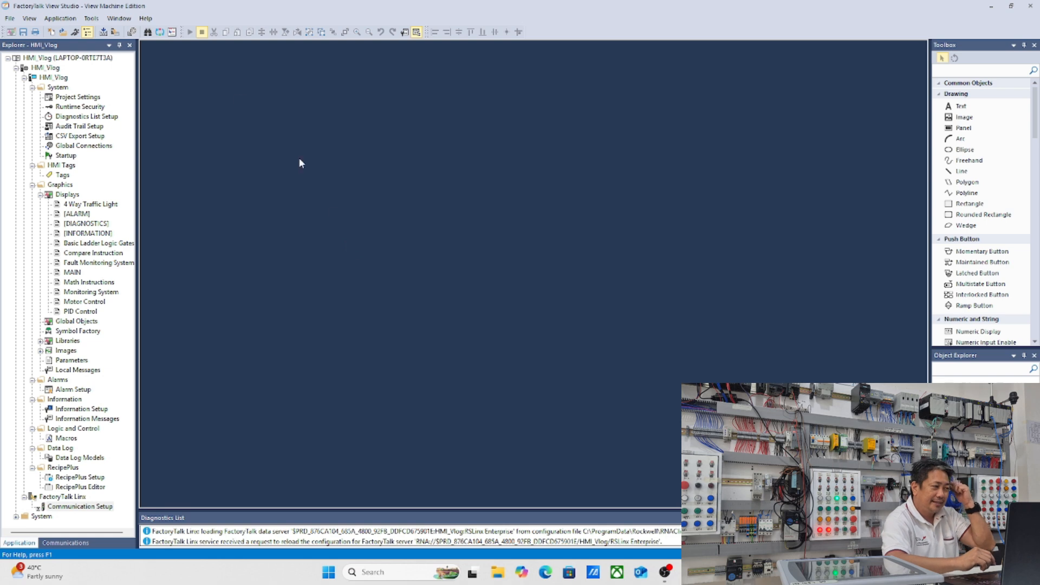
# Step: Test the application by navigating from MAIN to the Ladder Logic Gates page, back to MAIN and to Fault Monitoring System, and shut it down
pyautogui.click(72, 19)
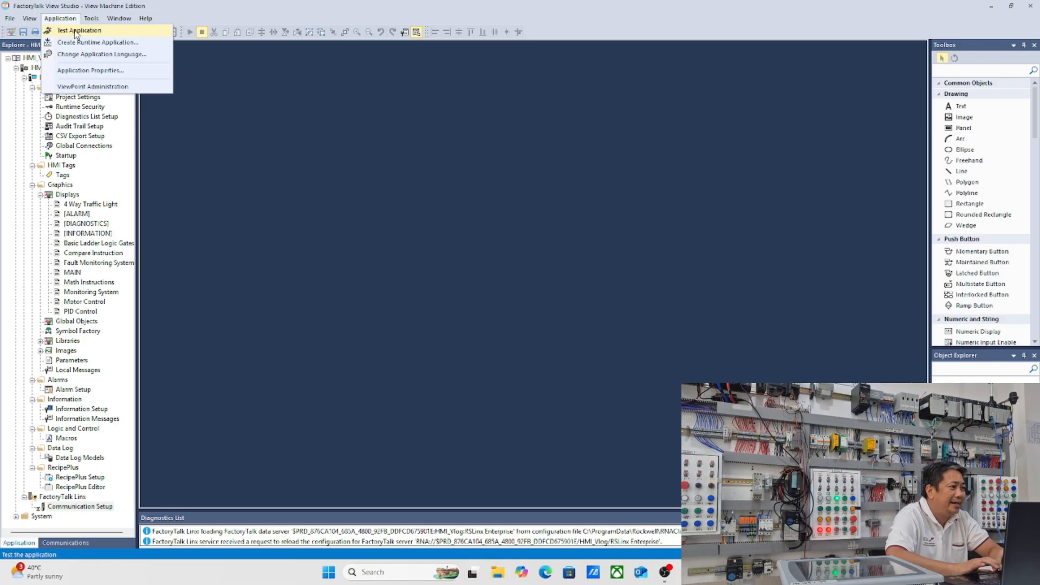
pyautogui.click(75, 31)
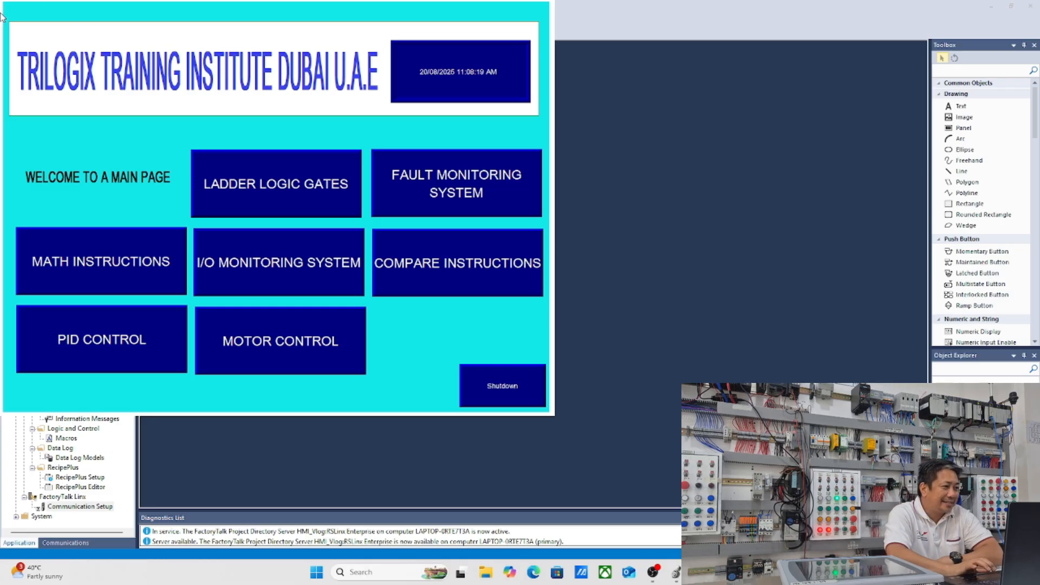
pyautogui.click(243, 186)
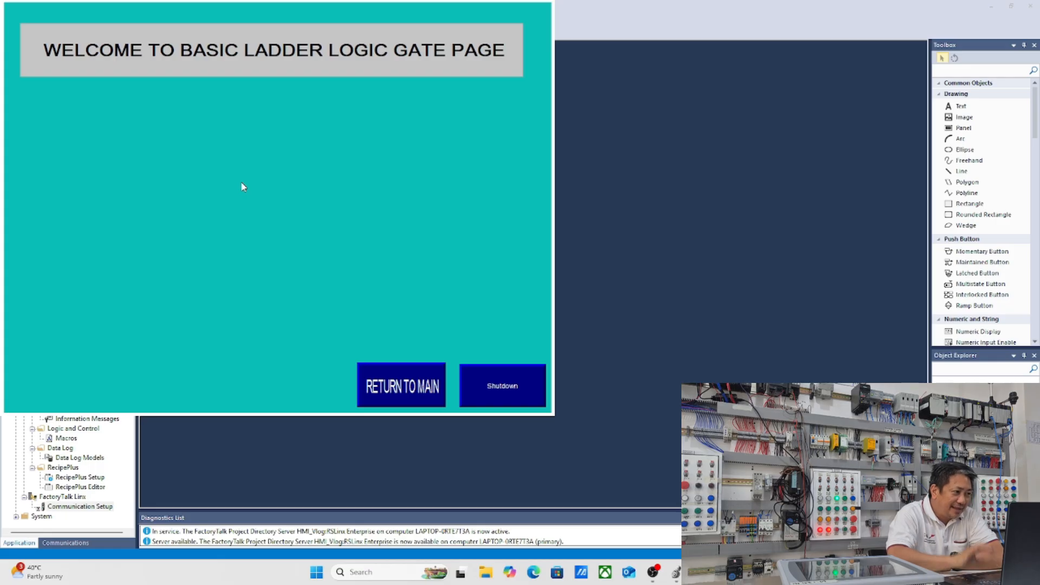
pyautogui.click(413, 389)
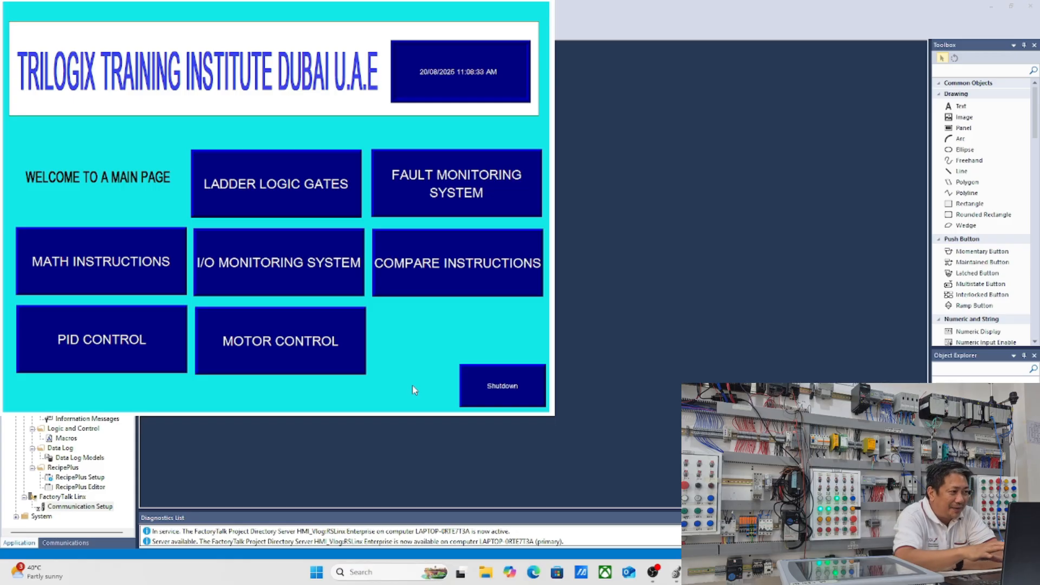
pyautogui.click(467, 193)
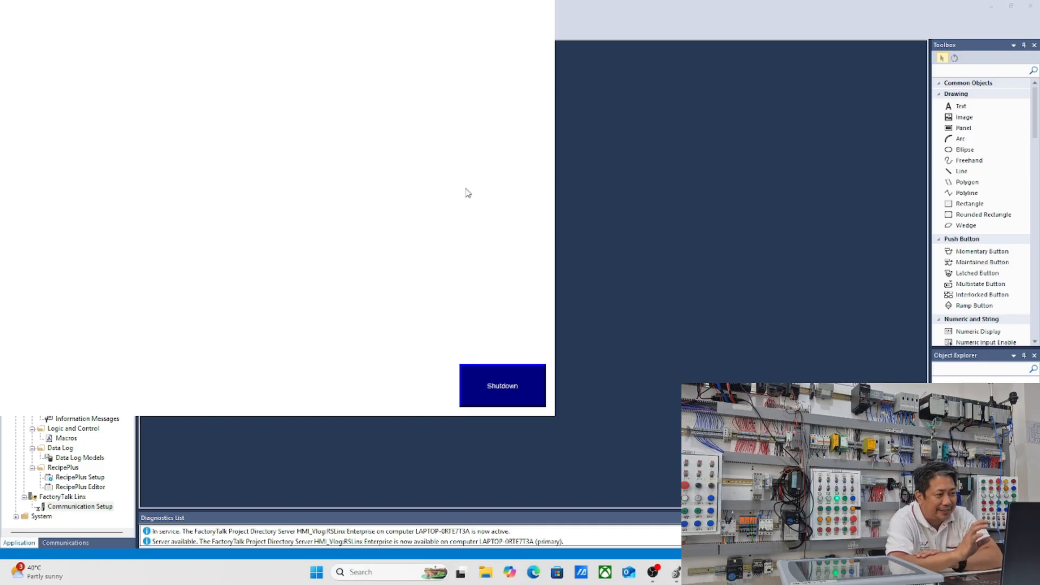
pyautogui.click(513, 386)
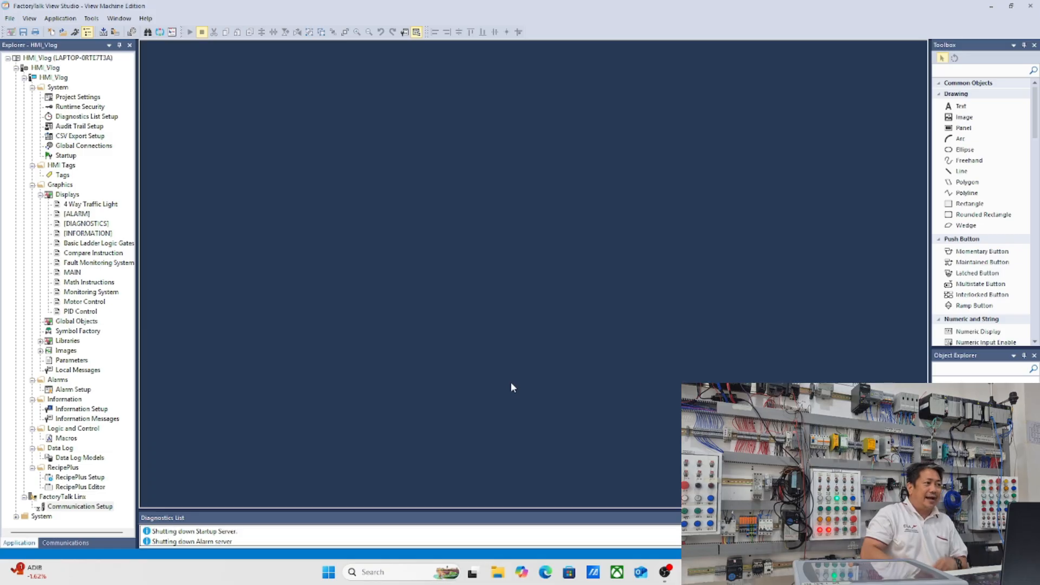
# Step: Create a runtime application named HMI_Vlog on the Desktop as a Runtime 8.0 Application (*.mer), always allowing conversion
pyautogui.click(61, 18)
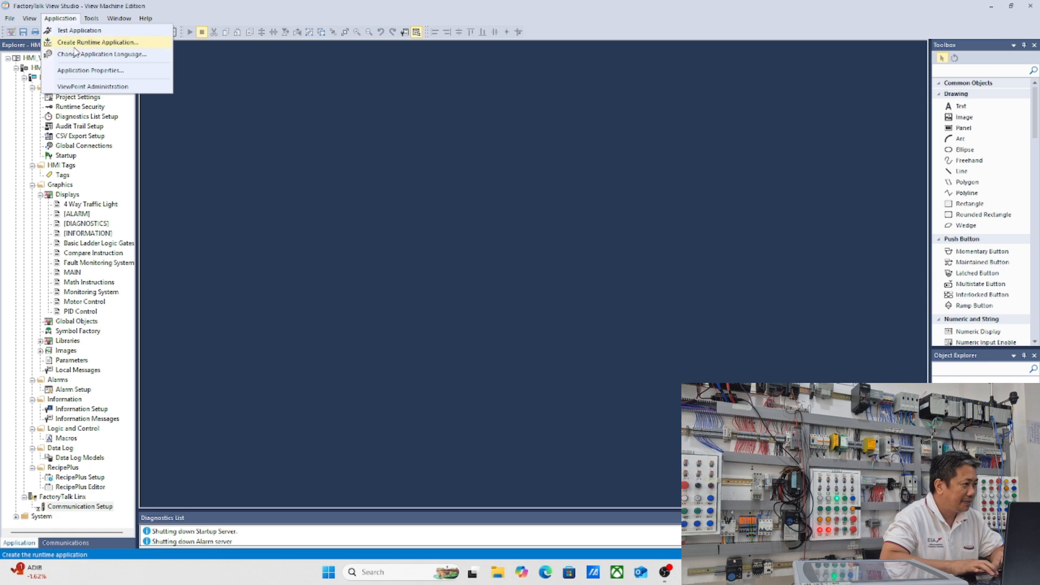
pyautogui.click(75, 43)
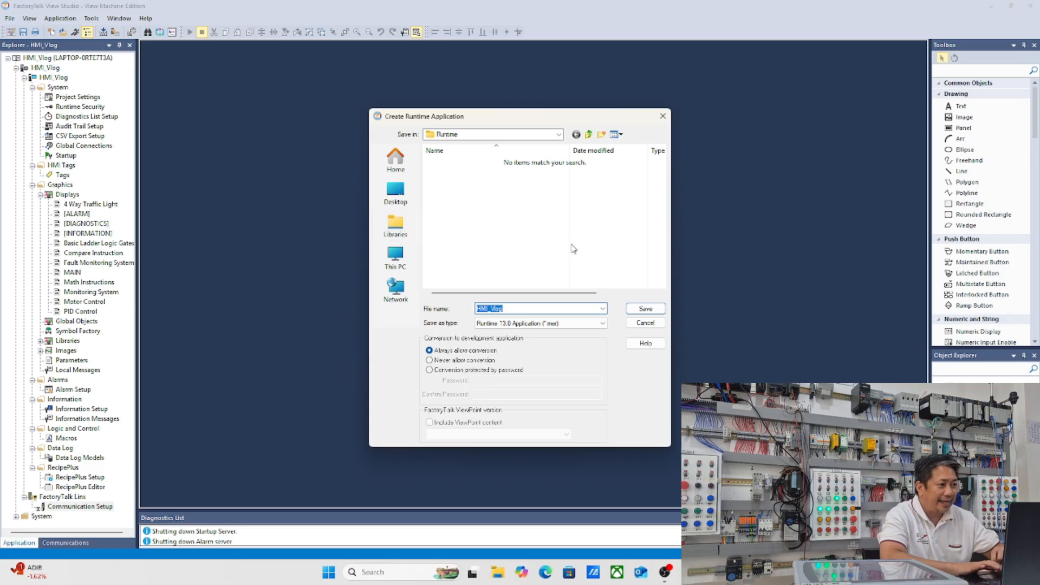
pyautogui.click(396, 191)
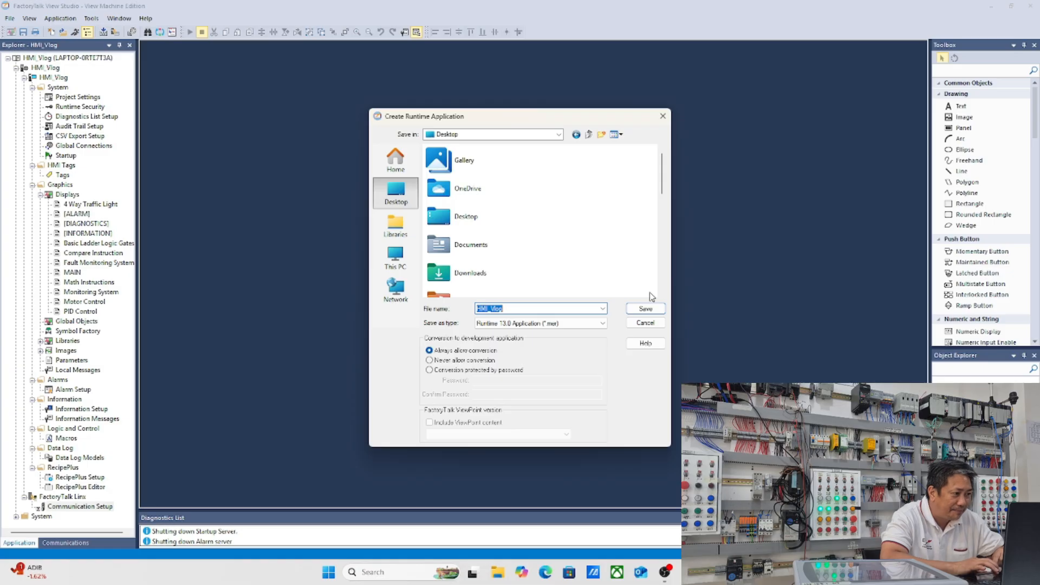
pyautogui.click(603, 324)
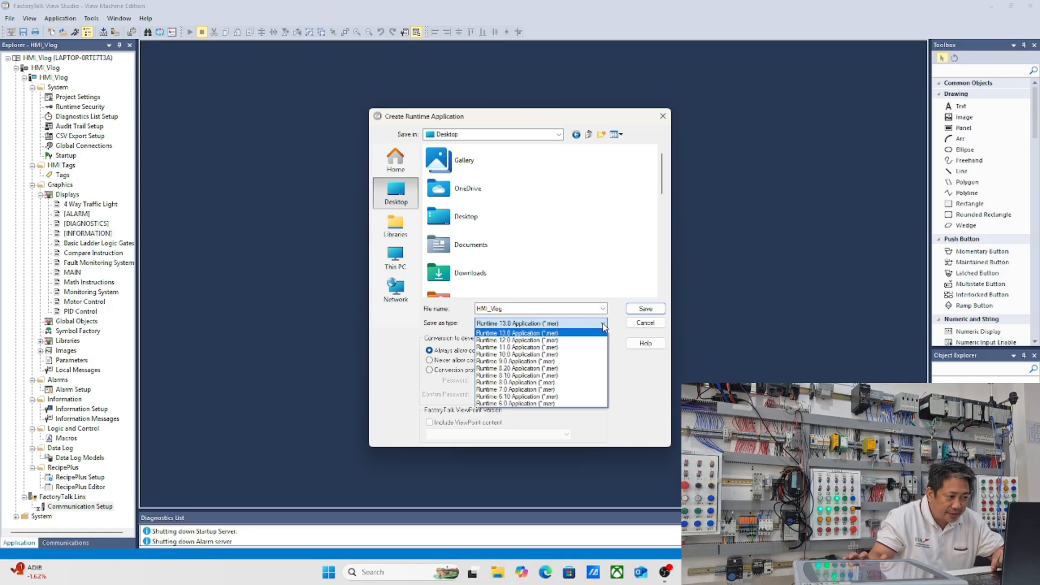
pyautogui.click(521, 384)
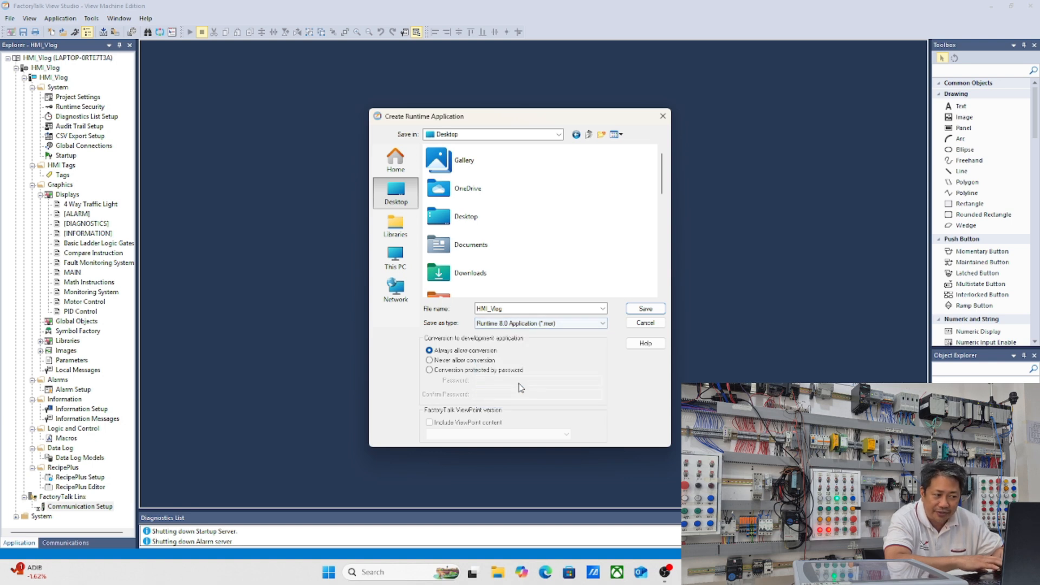
pyautogui.click(643, 311)
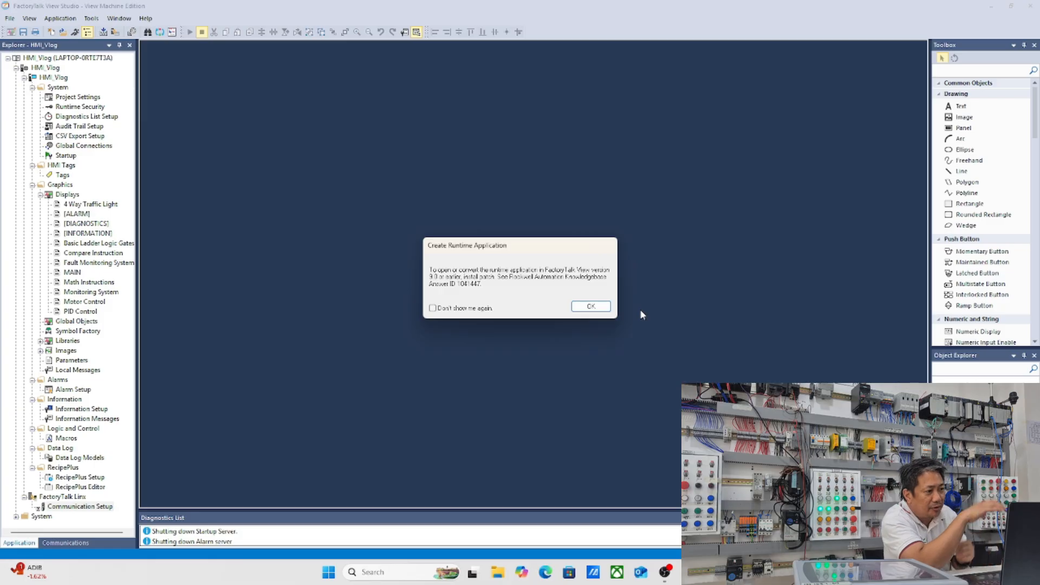
# Step: Accept the patch notice for the runtime application, and dismiss the Notepad tip and close HMI_VlogValidationResults.txt
pyautogui.click(592, 308)
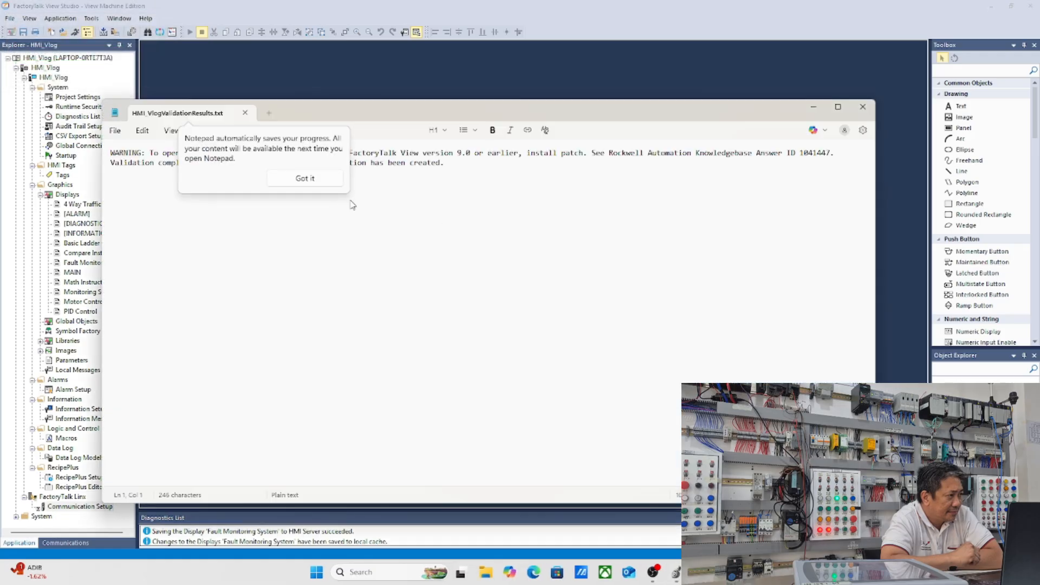
pyautogui.click(327, 179)
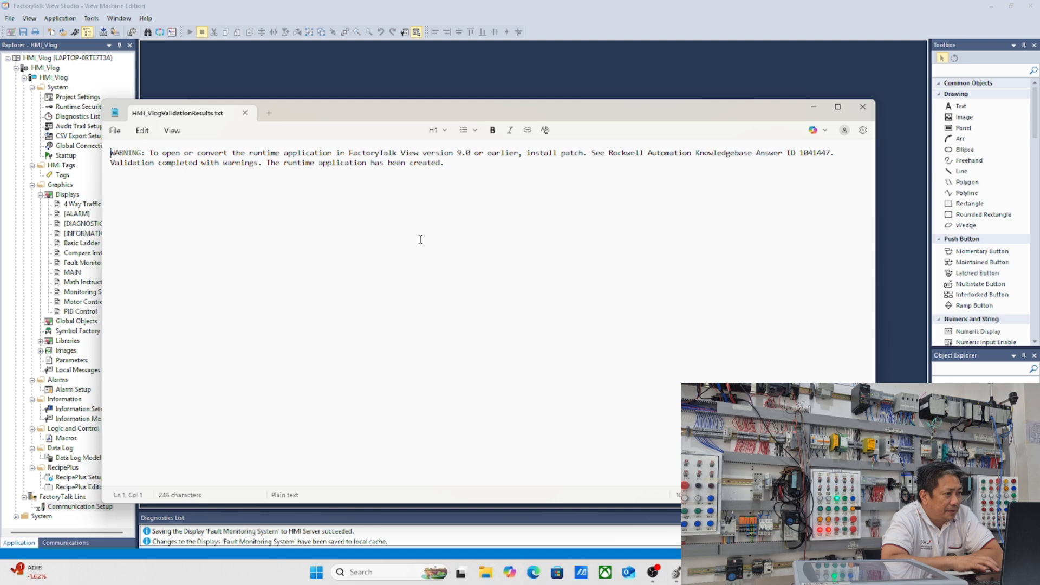
pyautogui.click(863, 108)
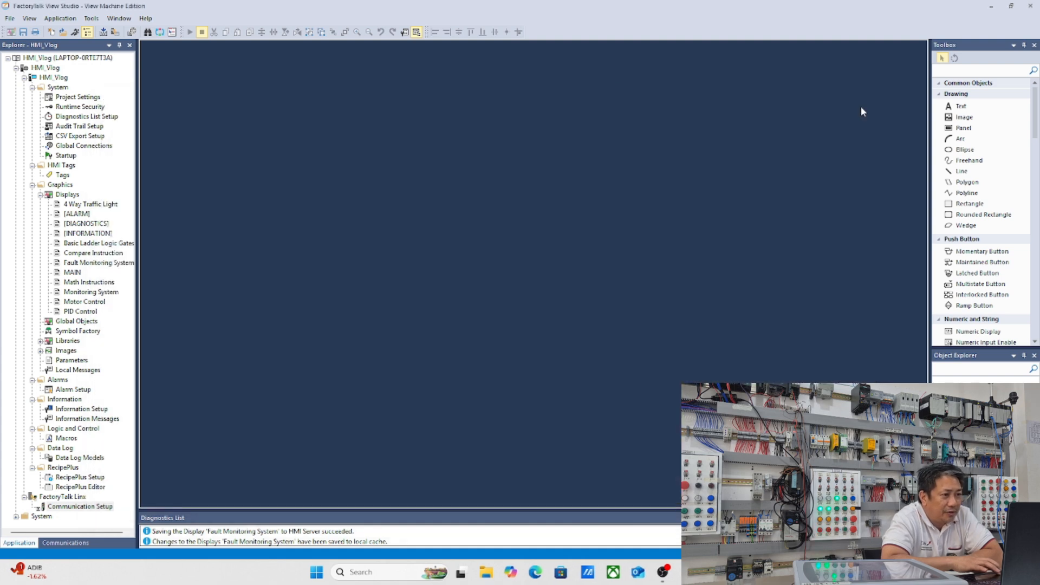
# Step: Minimize FactoryTalk View Studio and Logix Designer, and find and open the ME Transfer Utility
pyautogui.click(990, 7)
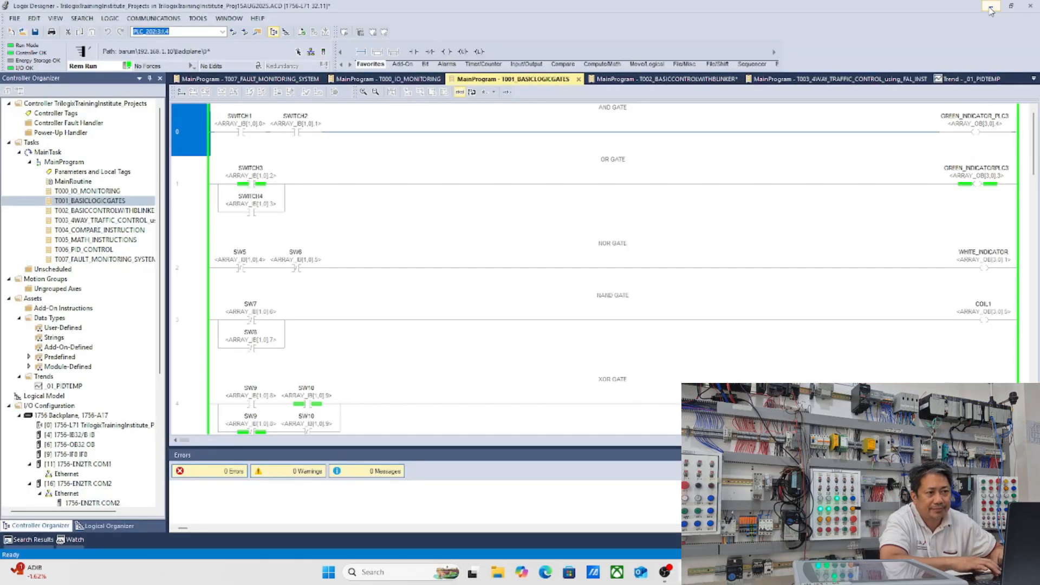
pyautogui.click(991, 7)
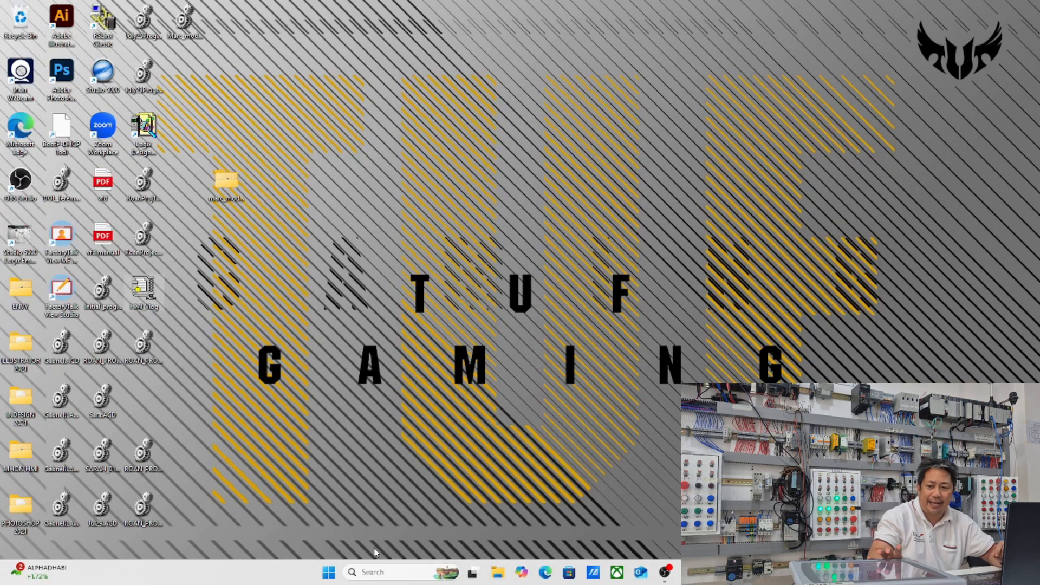
pyautogui.click(376, 573)
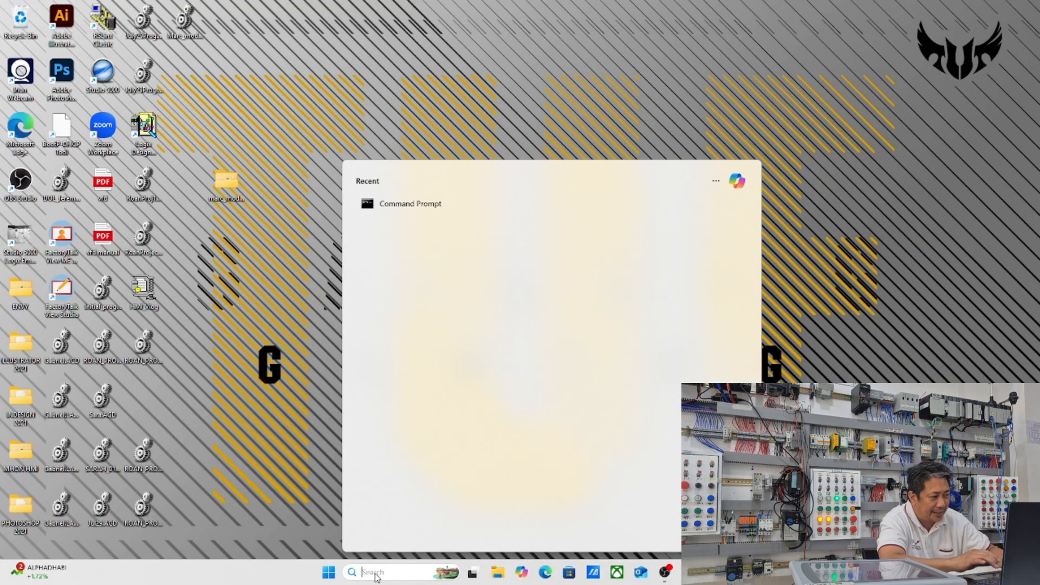
pyautogui.write('UT')
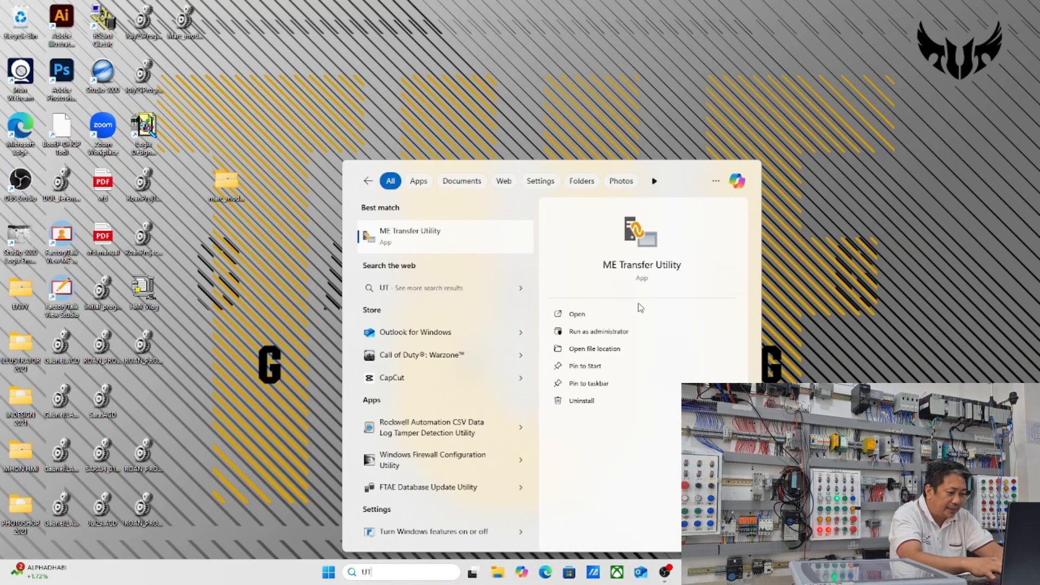
pyautogui.click(584, 313)
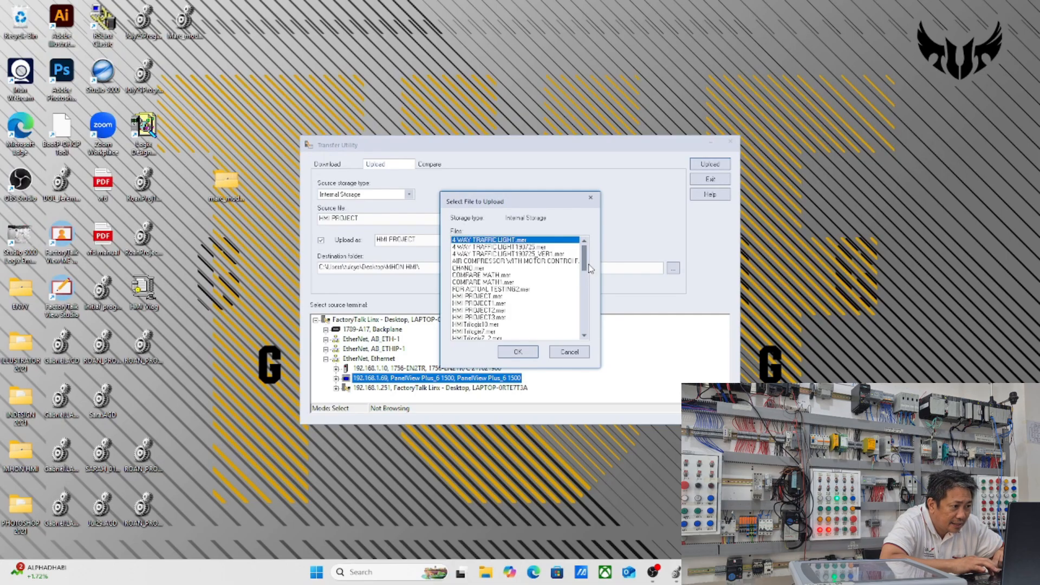
# Step: Cancel the upload file selection and choose HMI_Vlog.mer from the Desktop as the source file for download
pyautogui.click(591, 198)
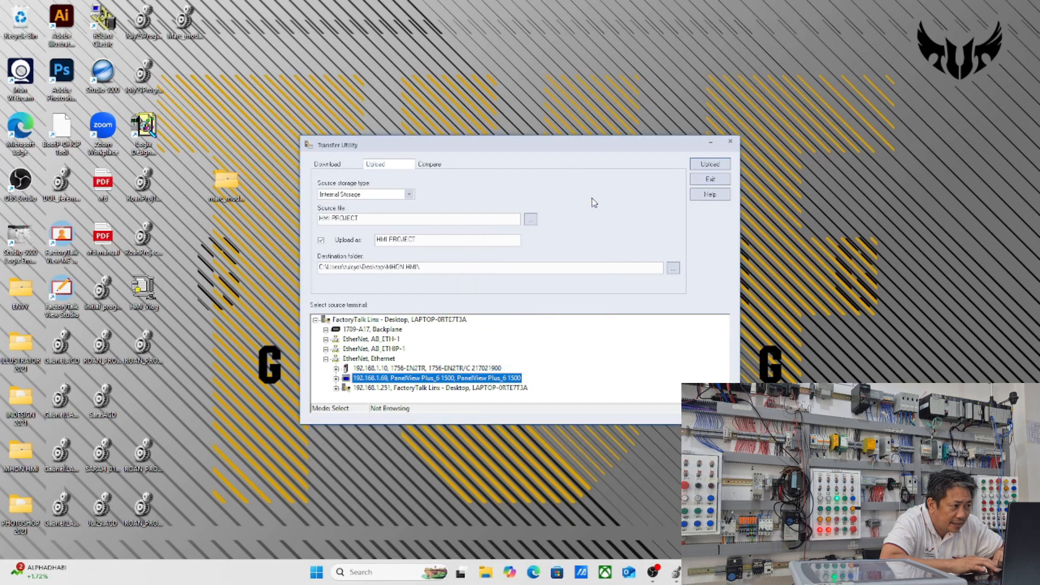
pyautogui.click(333, 164)
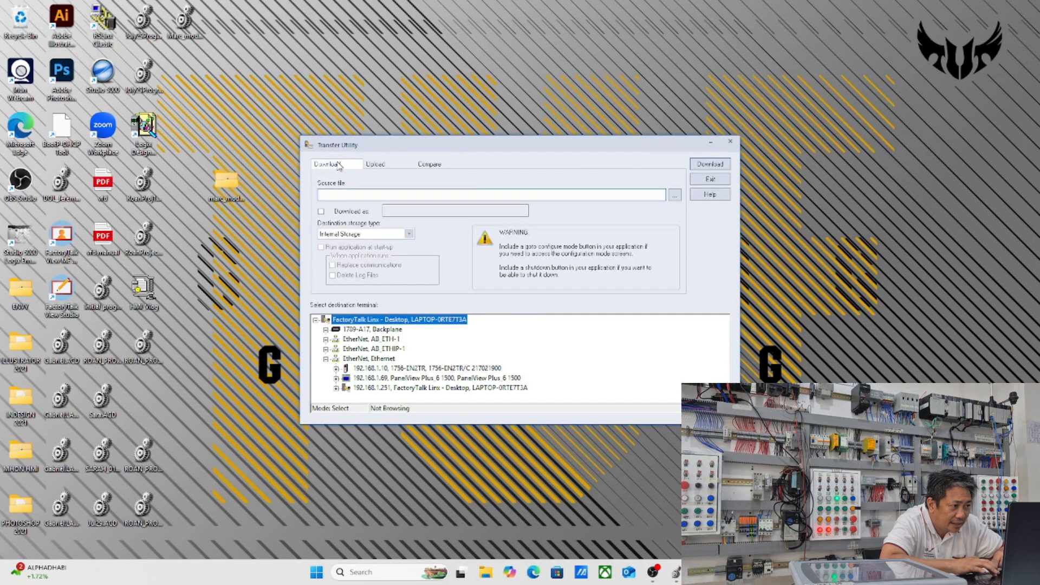
pyautogui.click(675, 196)
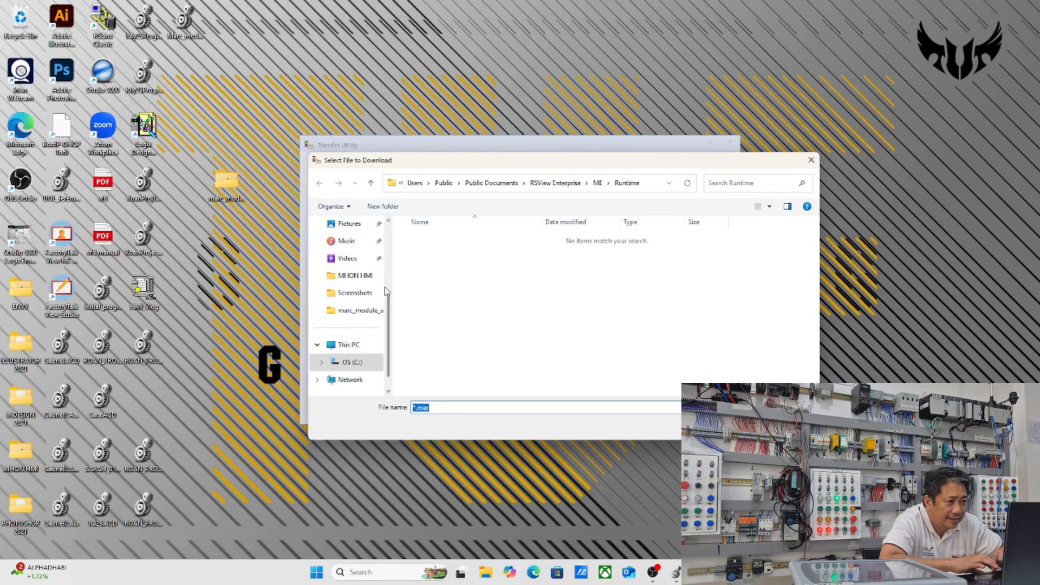
pyautogui.moveTo(389, 303); pyautogui.dragTo(391, 251)
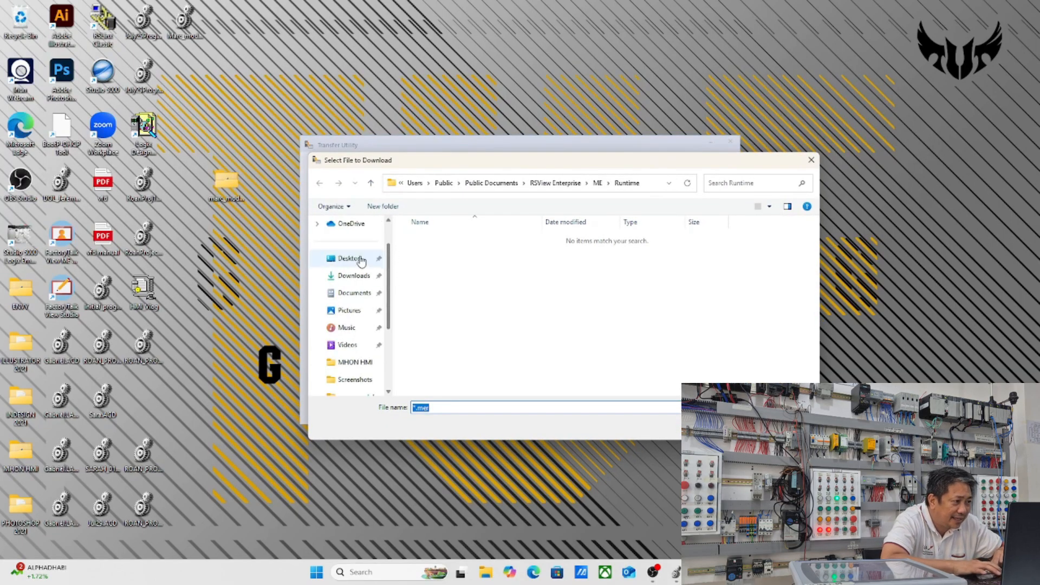
pyautogui.click(350, 259)
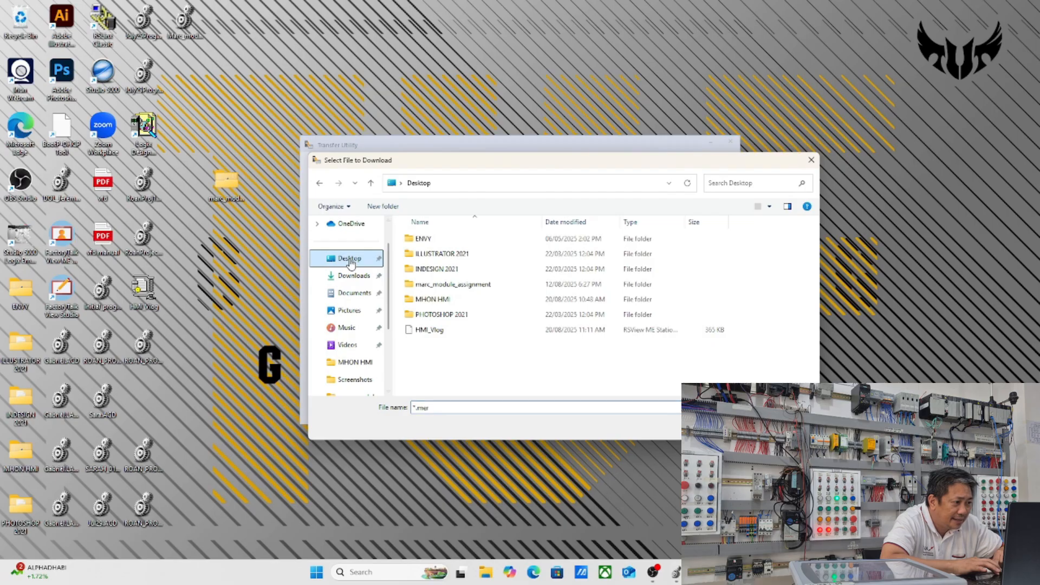
pyautogui.click(441, 330)
pyautogui.click(729, 426)
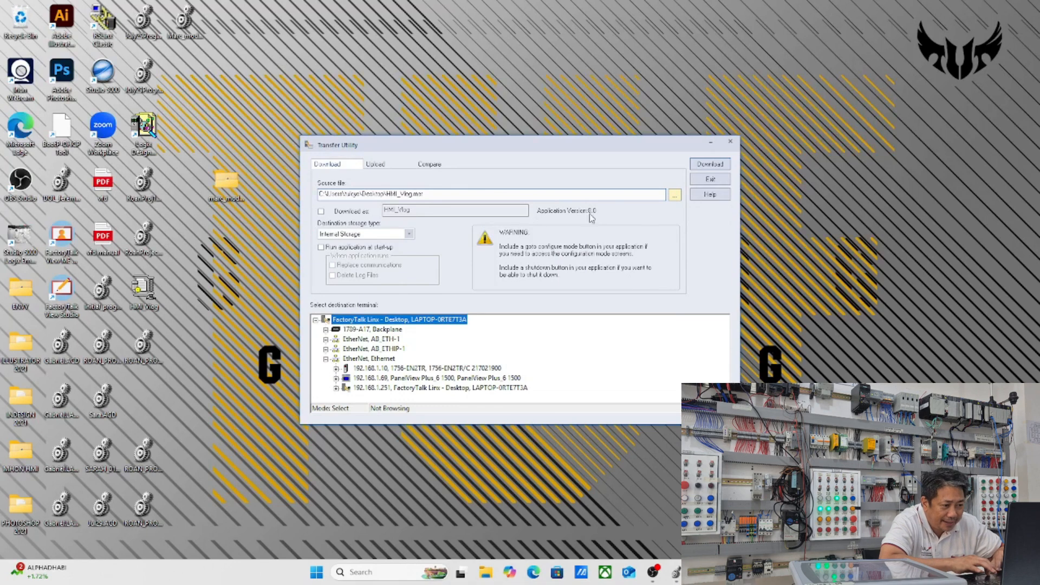
# Step: Download HMI_Vlog to the internal storage of the PanelView Plus_6 1500 terminal at 192.168.1.69, continuing despite the firmware version mismatch
pyautogui.click(407, 378)
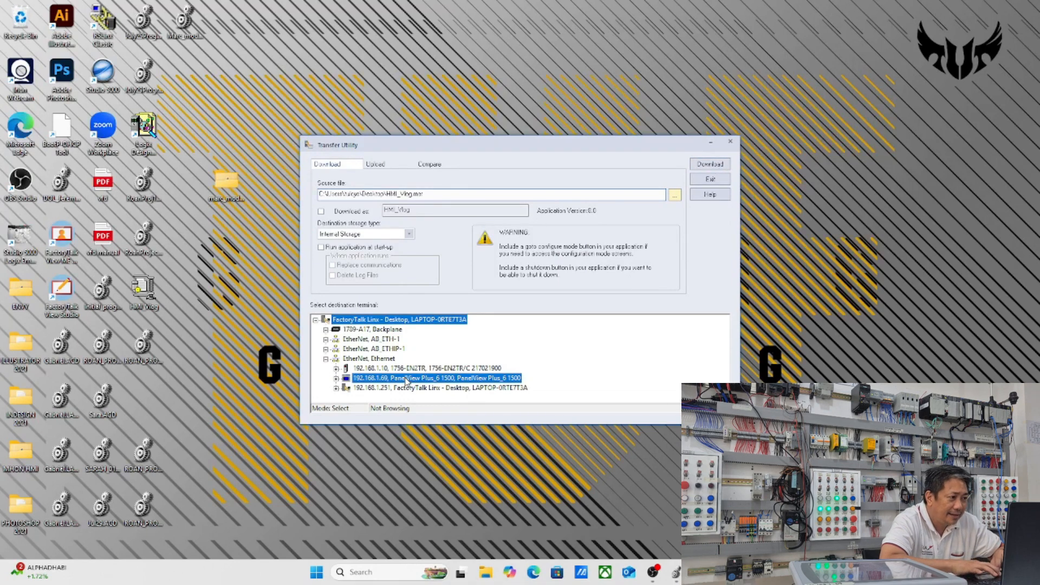
pyautogui.click(337, 378)
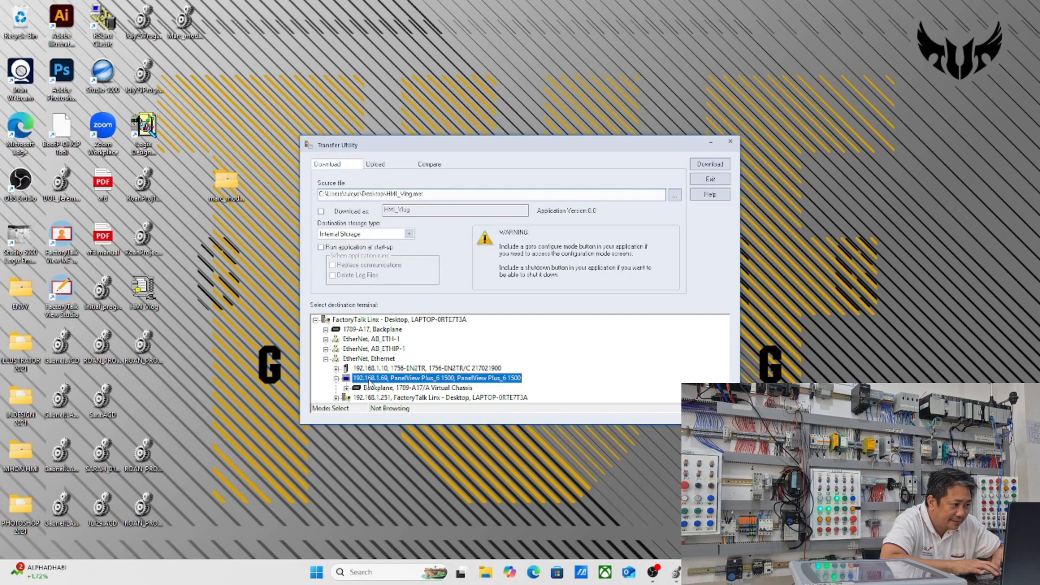
pyautogui.click(710, 164)
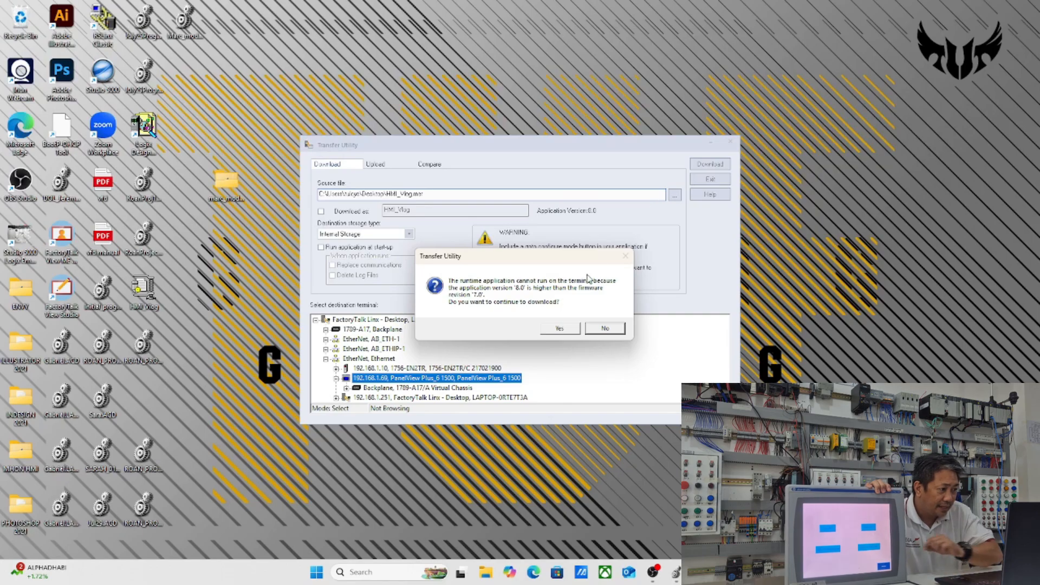
pyautogui.click(552, 329)
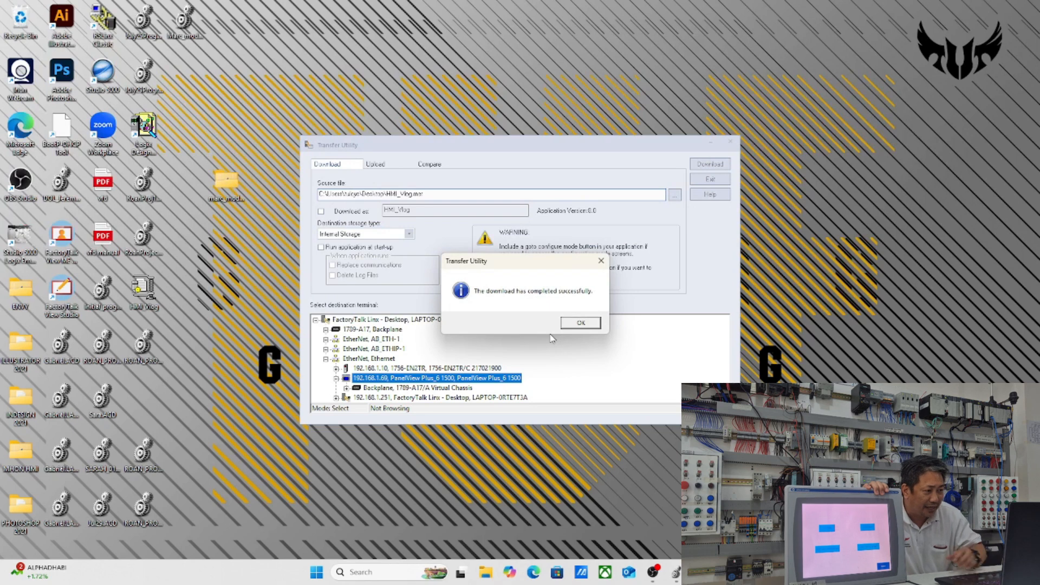
pyautogui.click(572, 323)
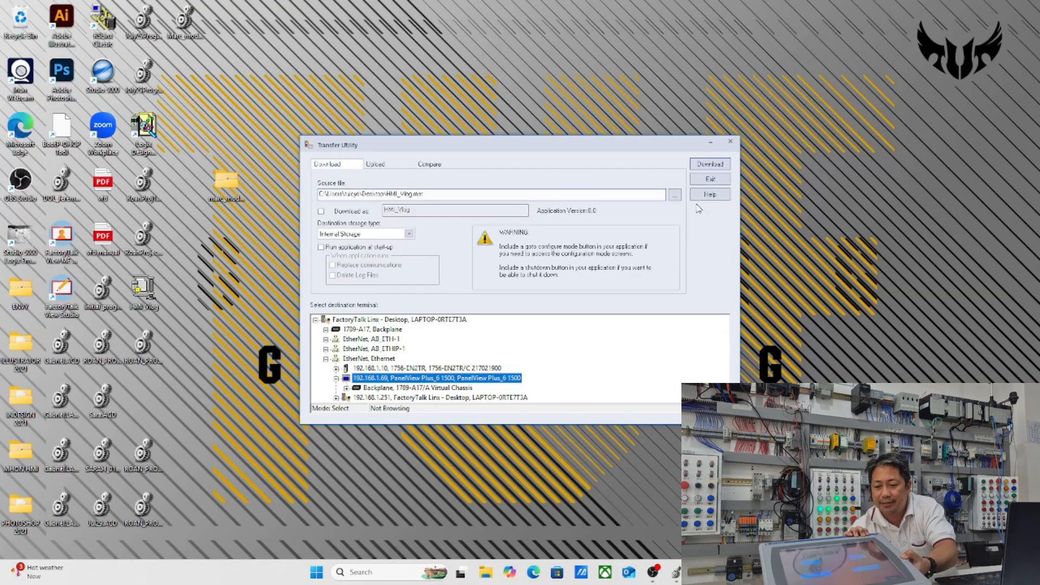
# Step: Switch back to FactoryTalk View Studio and start creating another runtime application with the type Runtime 7.0 Application (*.mer)
pyautogui.click(711, 142)
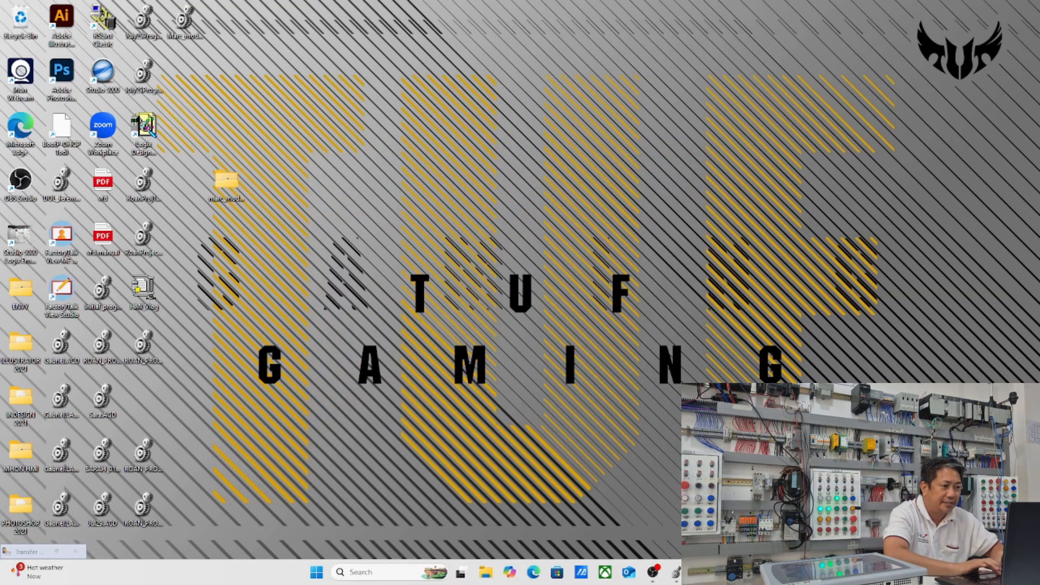
pyautogui.click(701, 573)
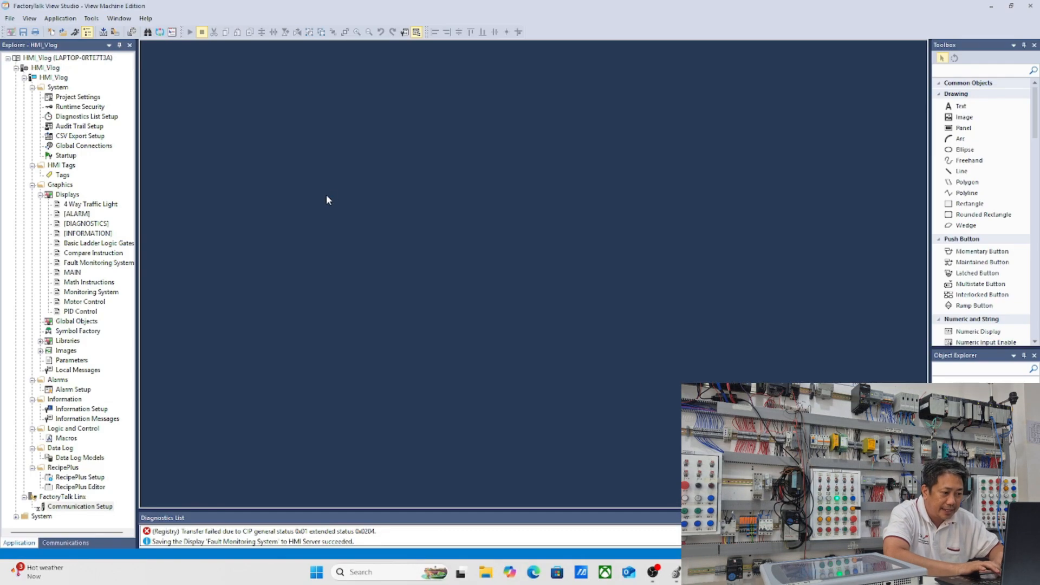
pyautogui.click(60, 18)
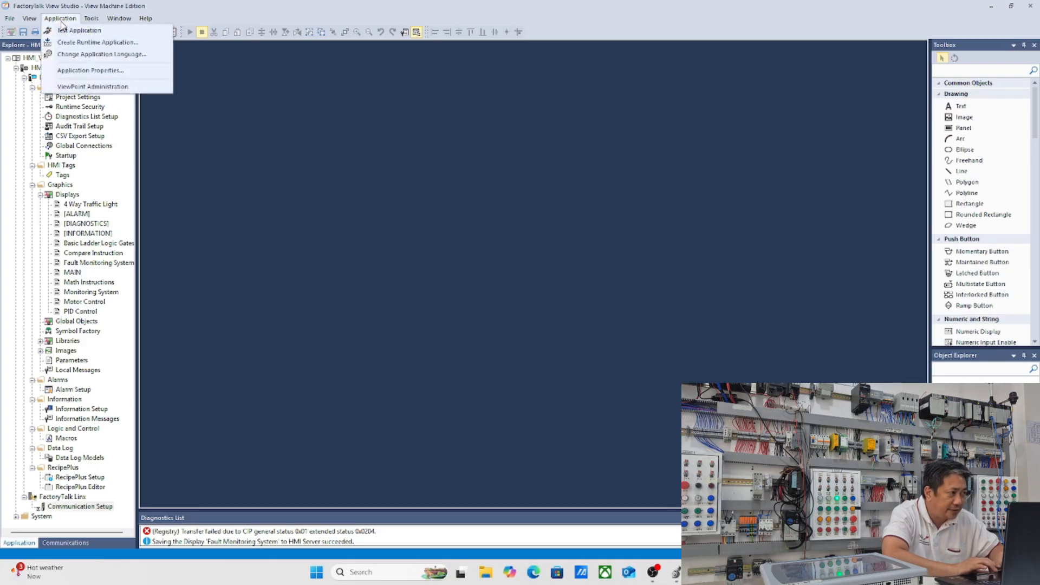
pyautogui.click(70, 43)
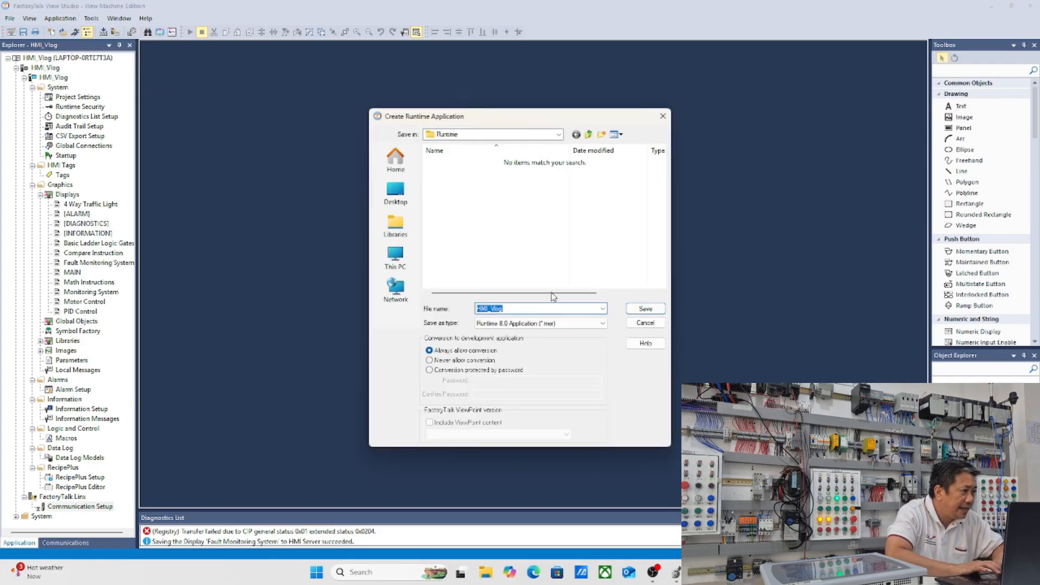
pyautogui.click(602, 323)
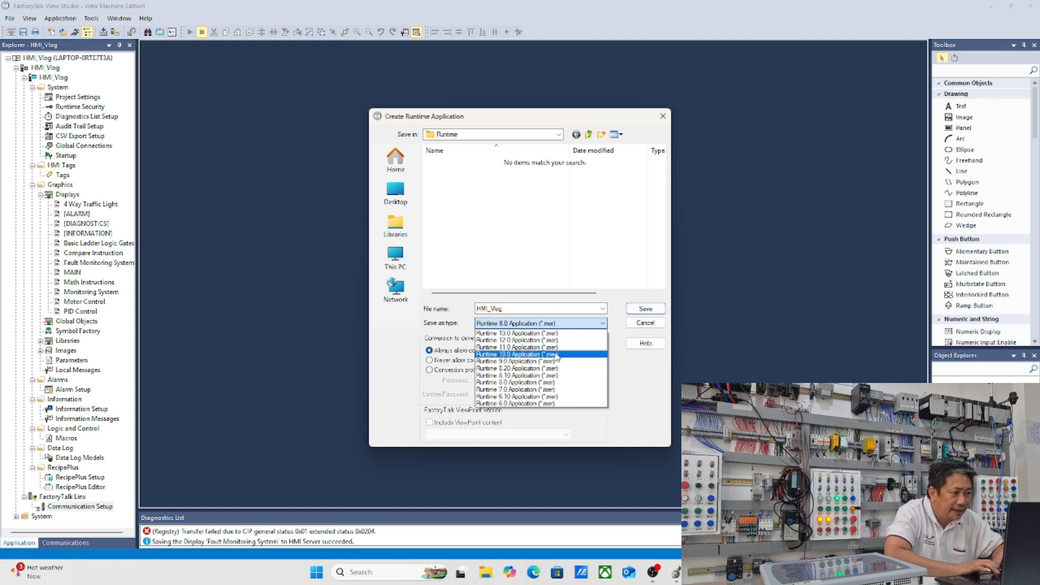
pyautogui.click(522, 390)
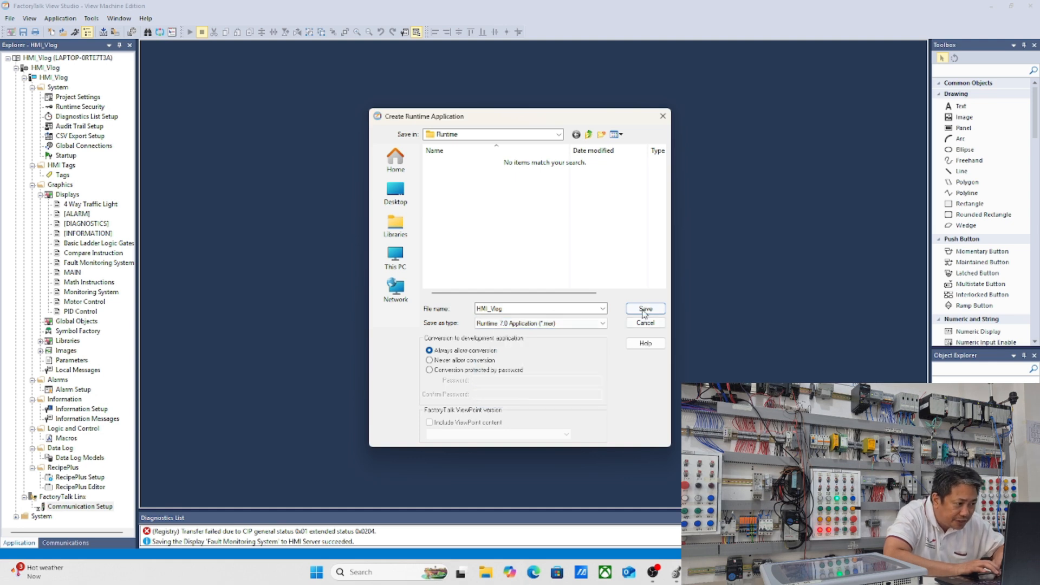
# Step: Name the runtime application HMI_VlogVER7 and save it to the Desktop
pyautogui.click(396, 193)
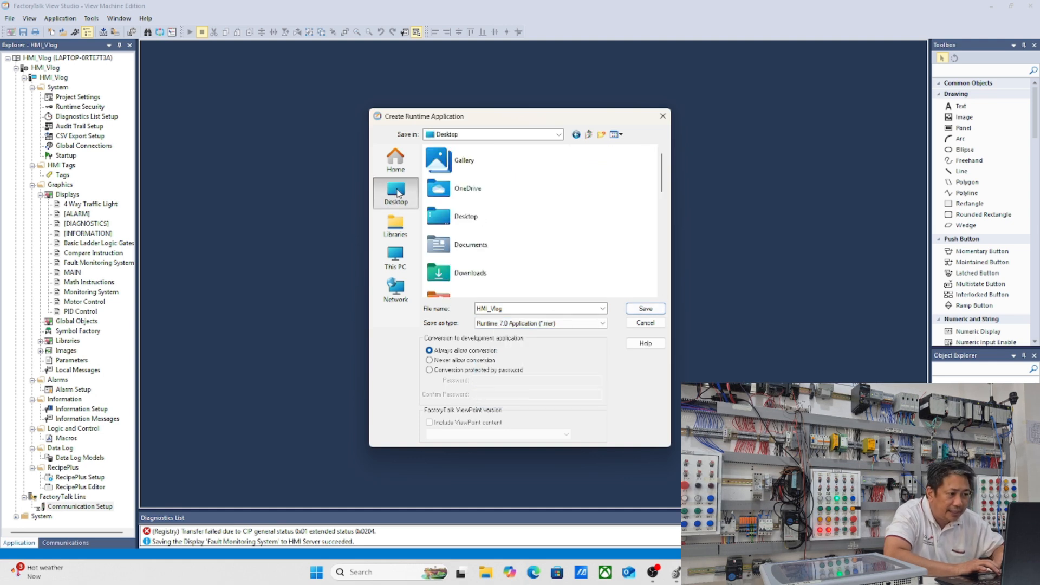
pyautogui.click(512, 309)
pyautogui.click(512, 308)
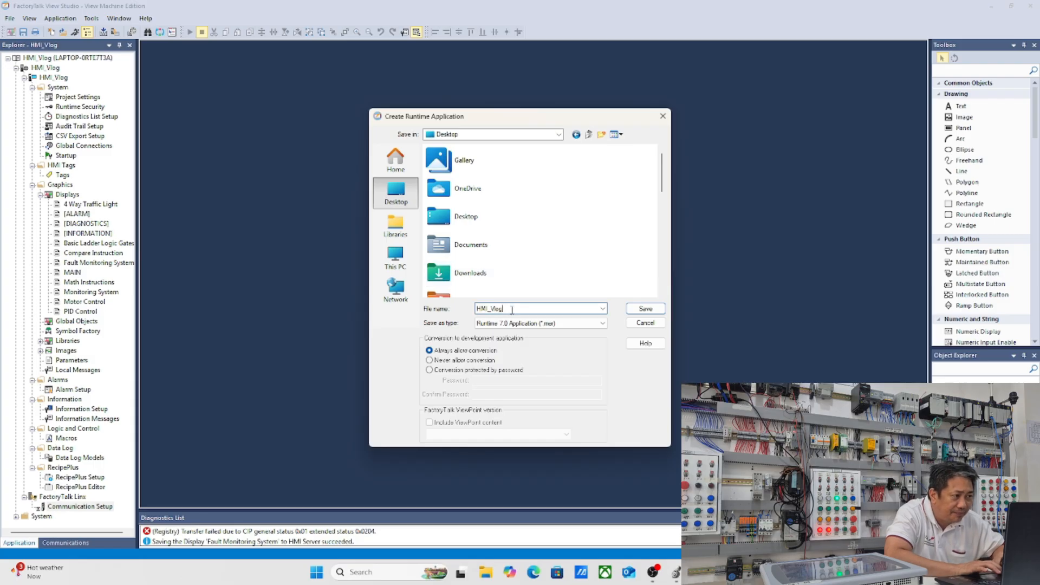
pyautogui.write('VER7')
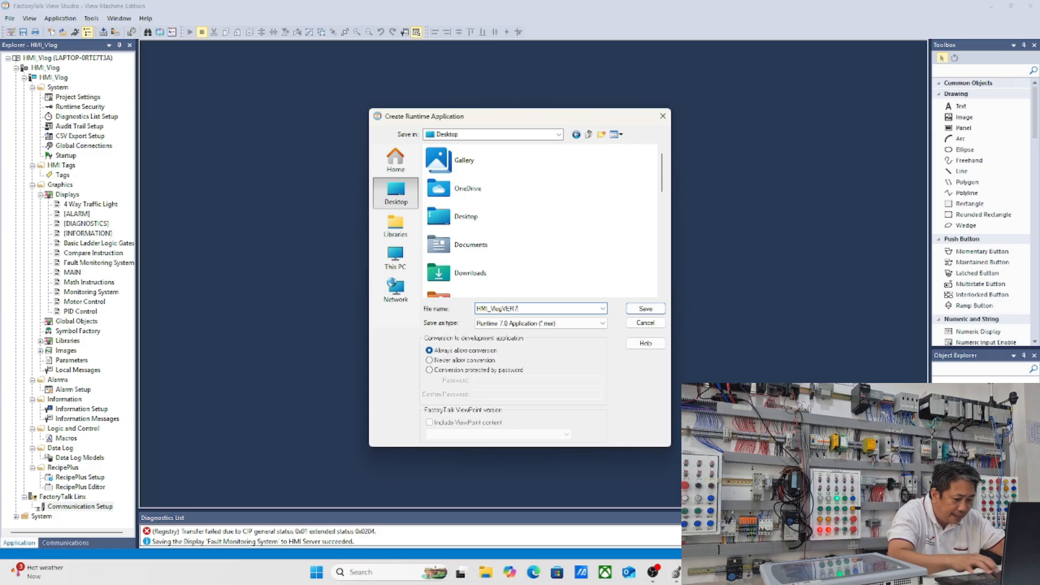
pyautogui.click(644, 309)
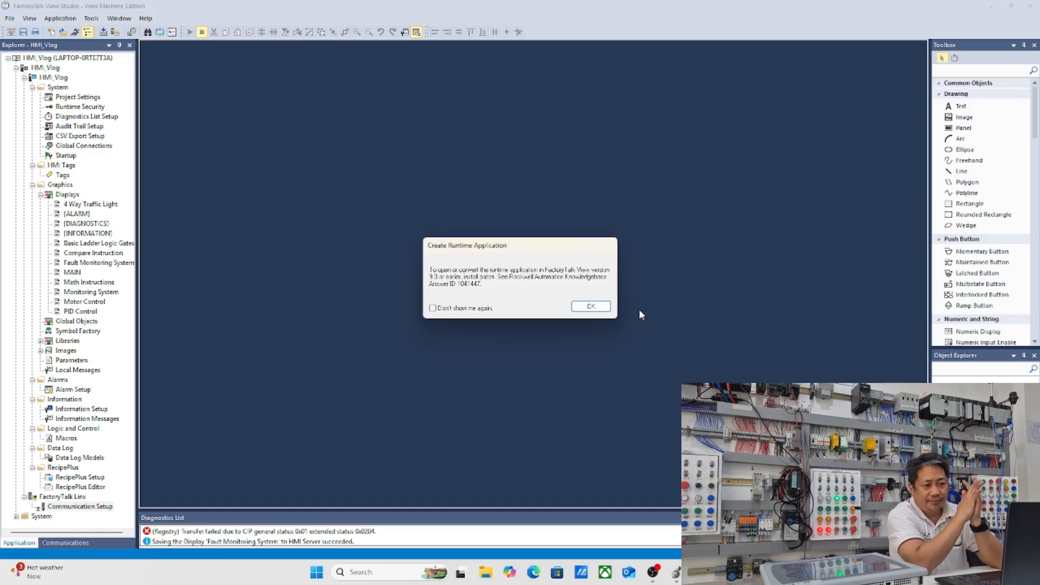
# Step: Acknowledge the compatibility patch notice to finish creating the HMI_VlogVER7 runtime application, and close the validation results file
pyautogui.click(600, 308)
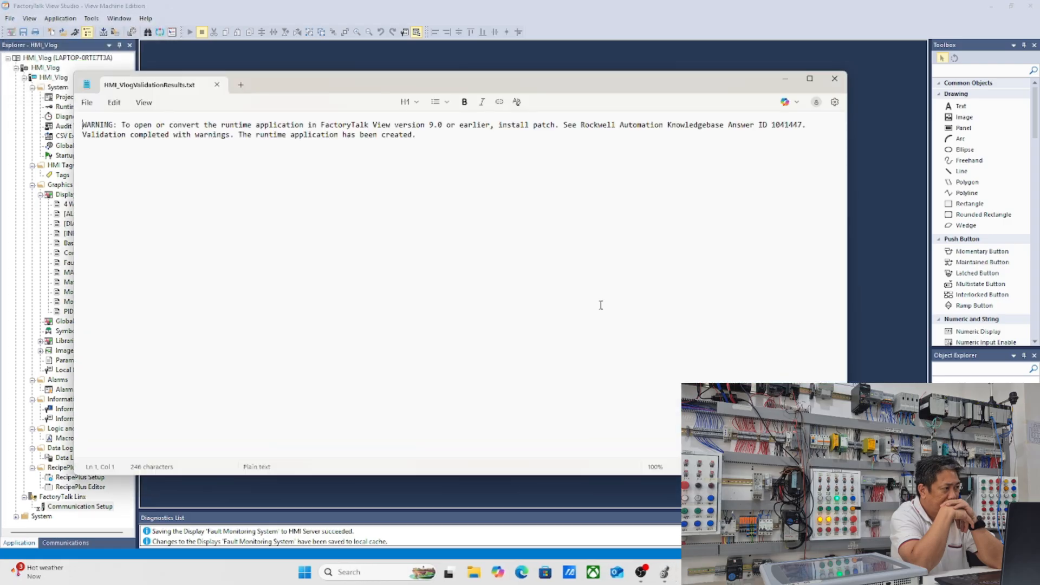
pyautogui.click(835, 79)
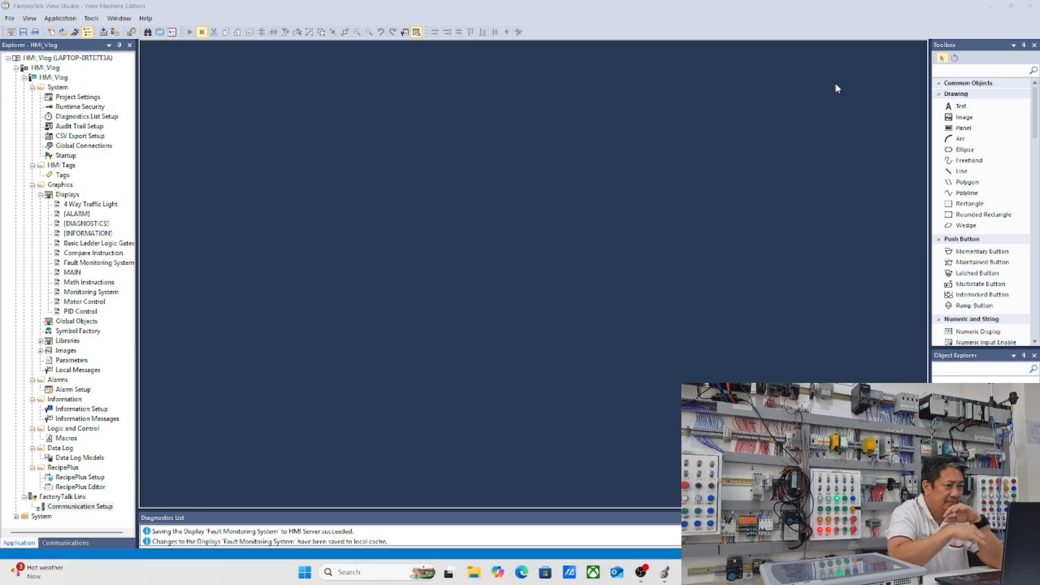
# Step: Switch from FactoryTalk View Studio to the Transfer Utility and choose HMI_VlogVER7.mer from the Desktop as the download source file
pyautogui.click(991, 5)
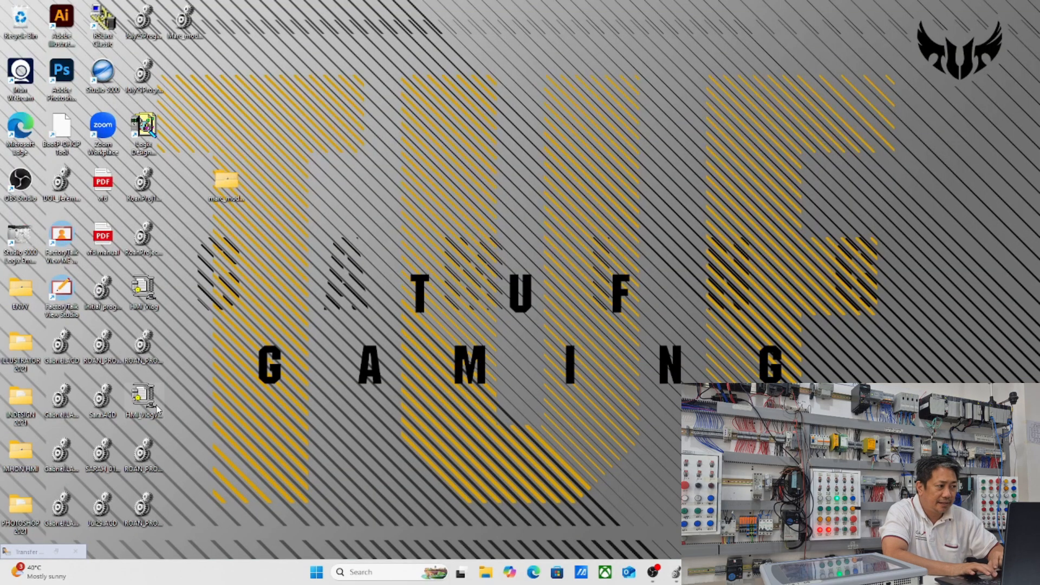
pyautogui.click(56, 552)
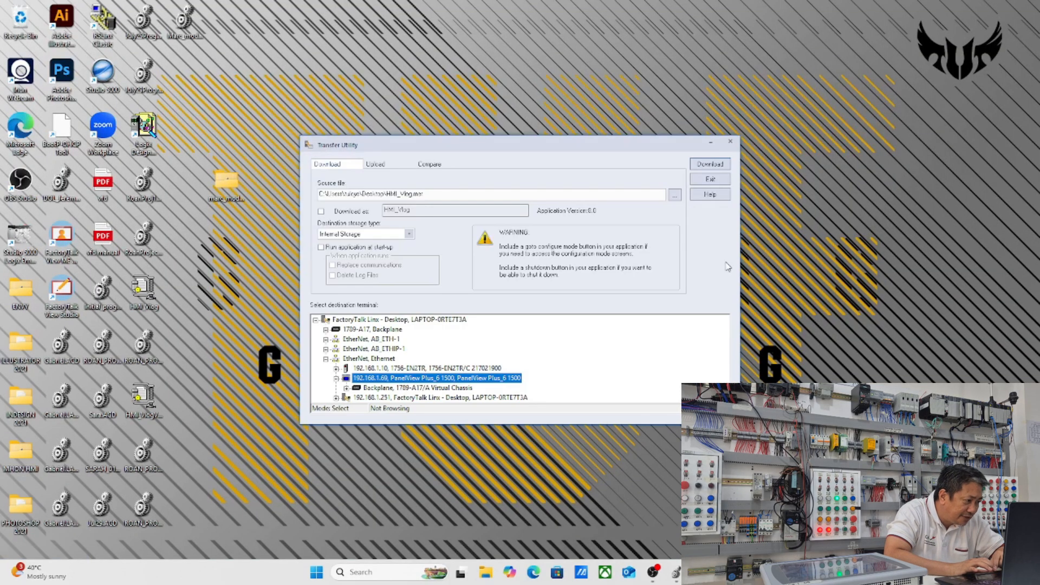
pyautogui.click(674, 197)
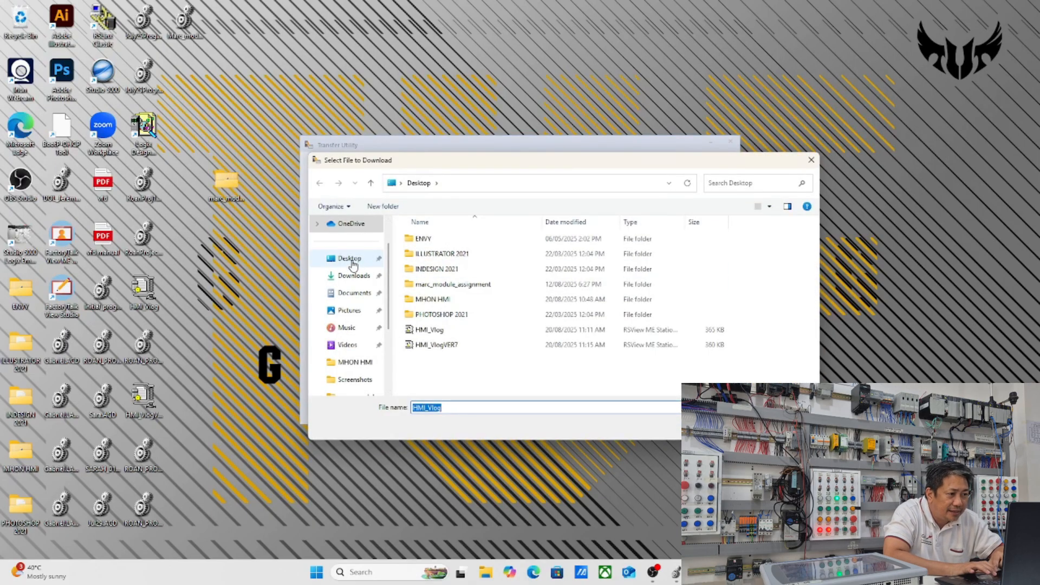
pyautogui.click(453, 347)
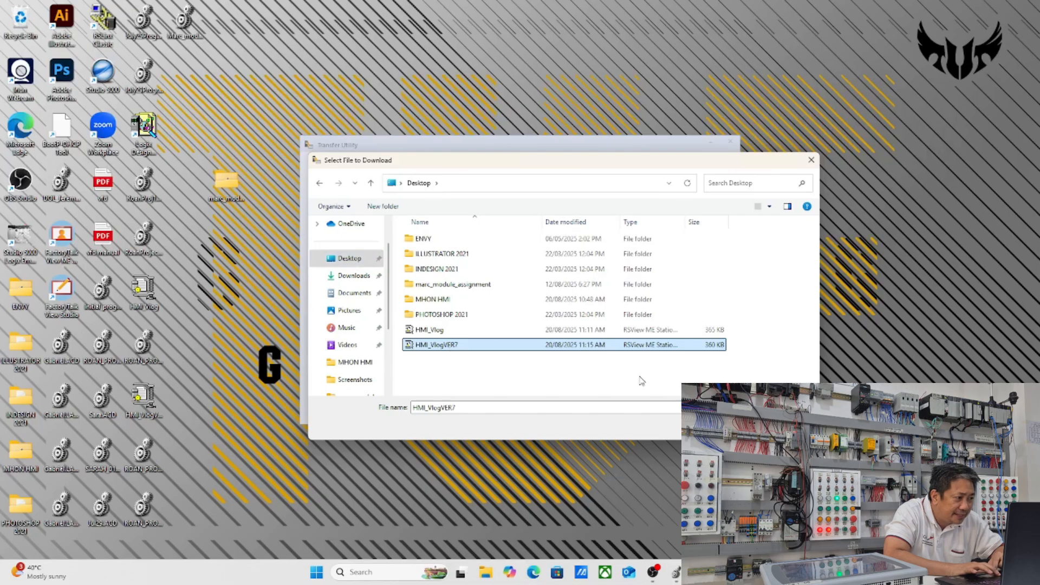
pyautogui.click(727, 426)
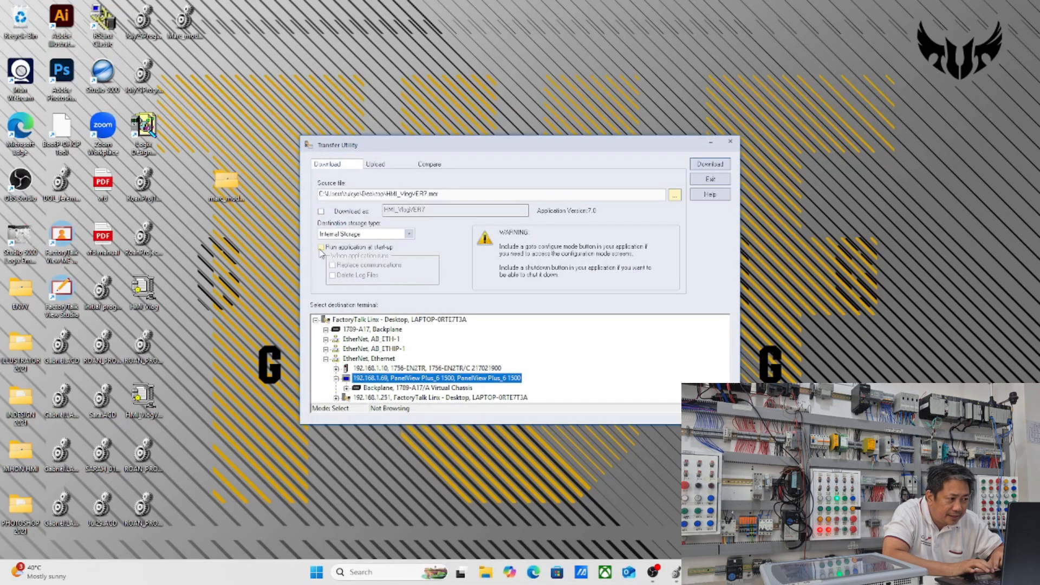
# Step: Download HMI_VlogVER7 to the PanelView Plus_6 1500 terminal's internal storage with the application set to run at start-up, and minimize the Transfer Utility
pyautogui.click(320, 247)
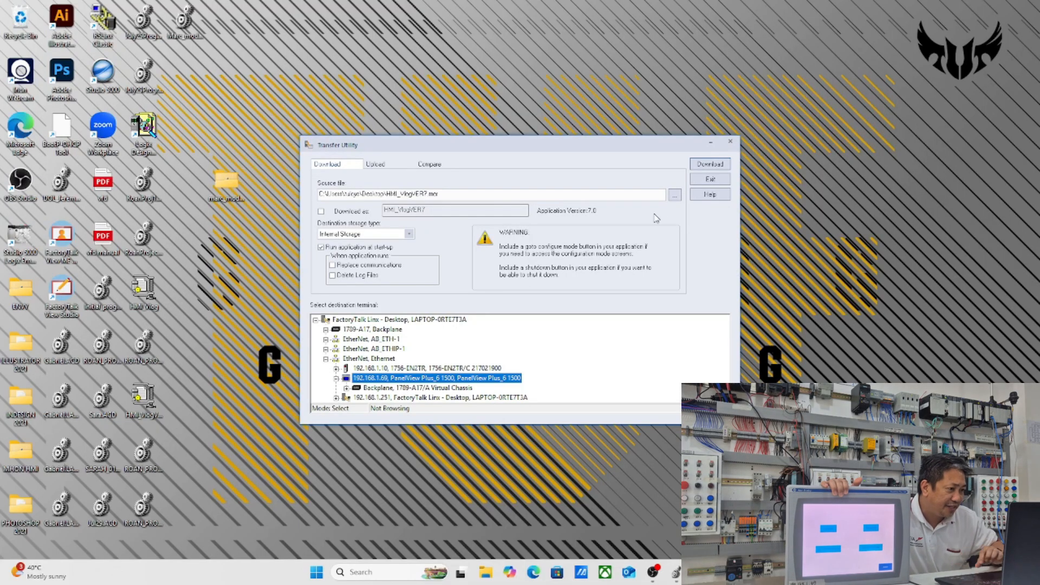
pyautogui.click(717, 163)
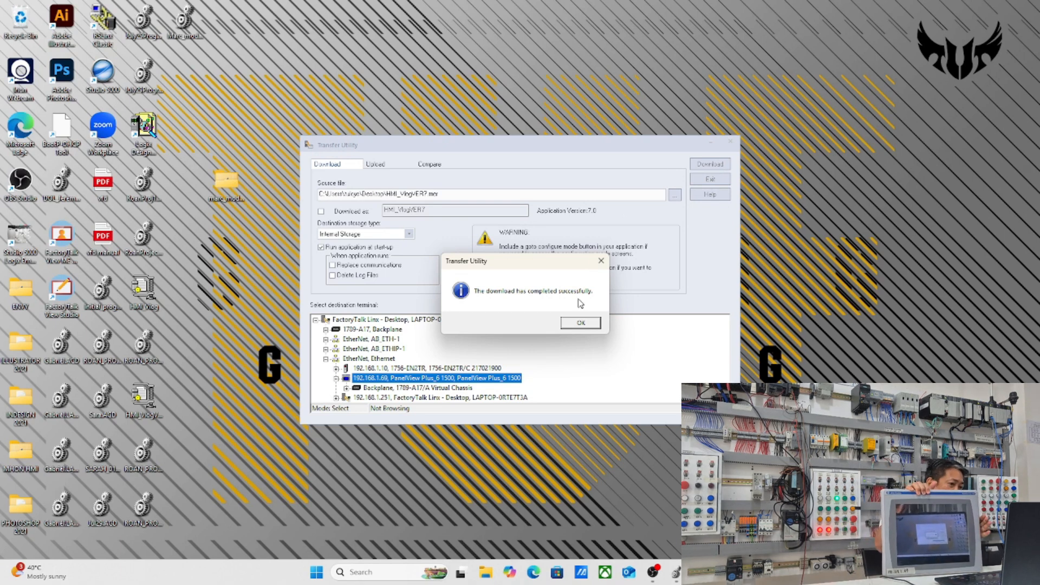
pyautogui.click(579, 325)
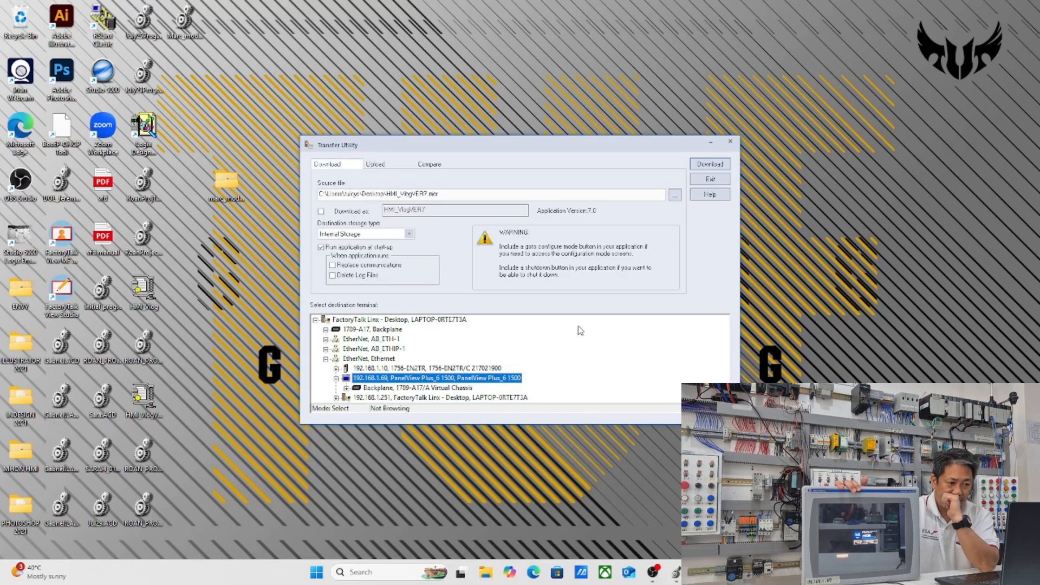
pyautogui.click(711, 143)
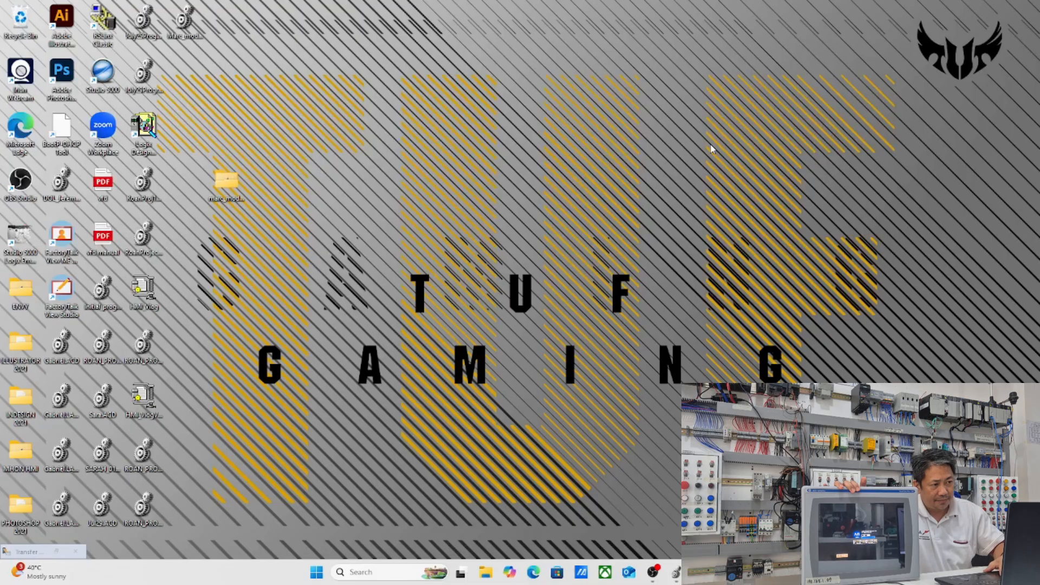